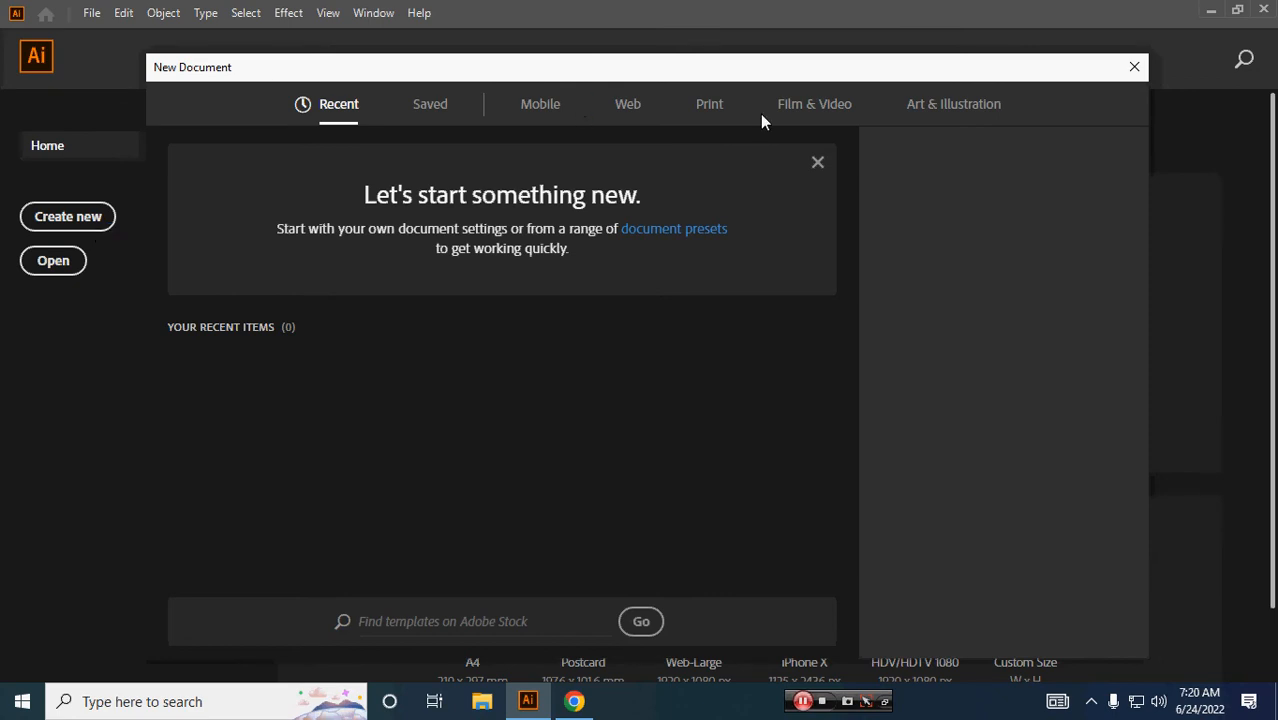
Create a new document from the Art & Illustration A4 preset (841.89 x 595.28 pt) and dismiss the welcome tour
click(945, 116)
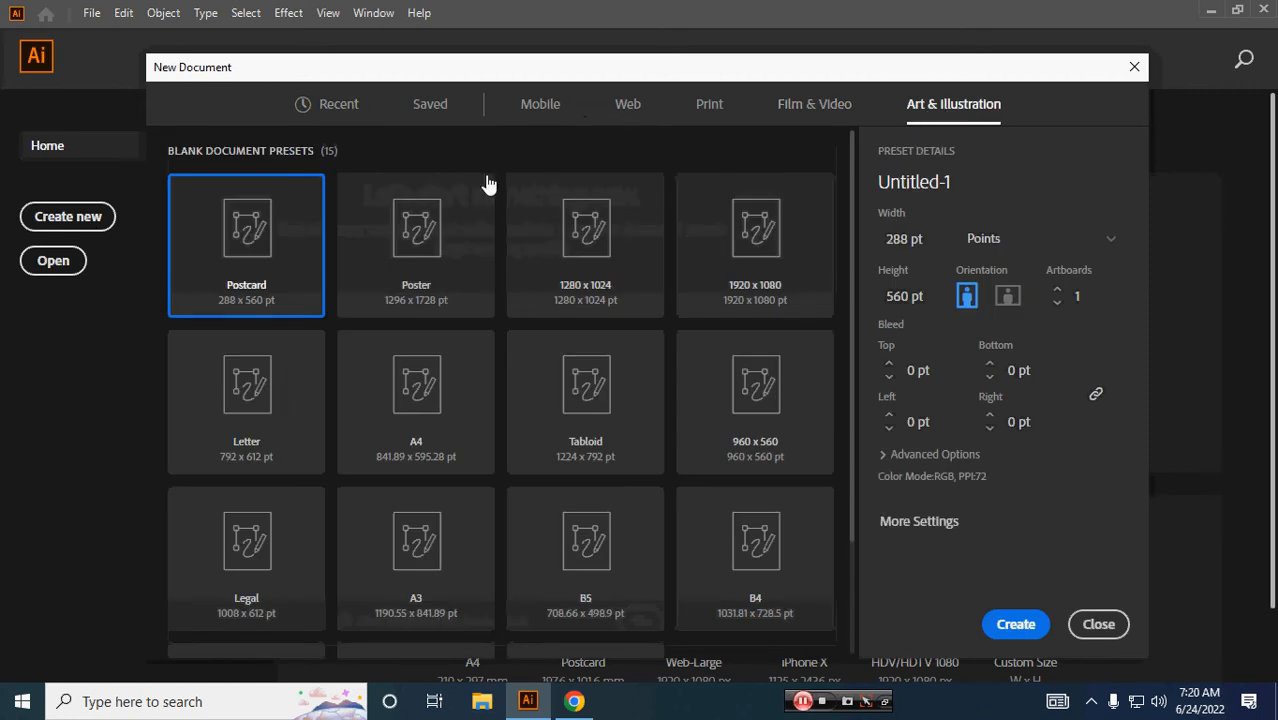
click(456, 362)
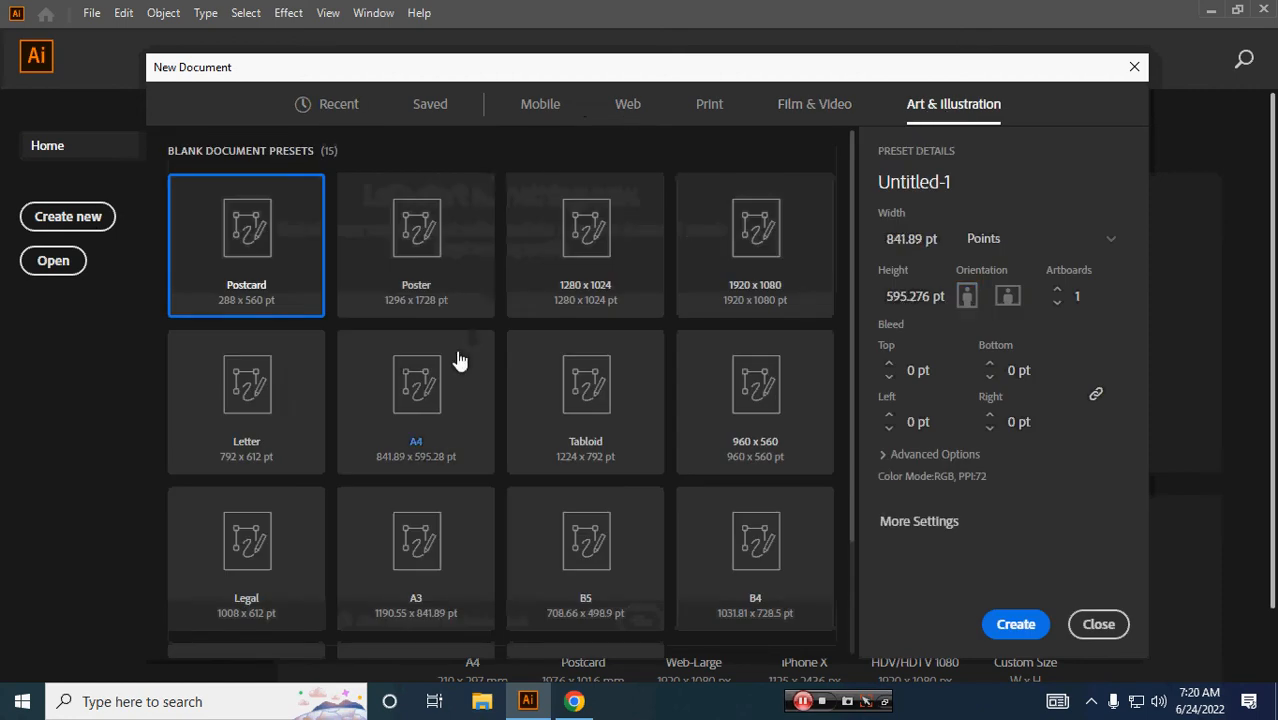
click(1015, 624)
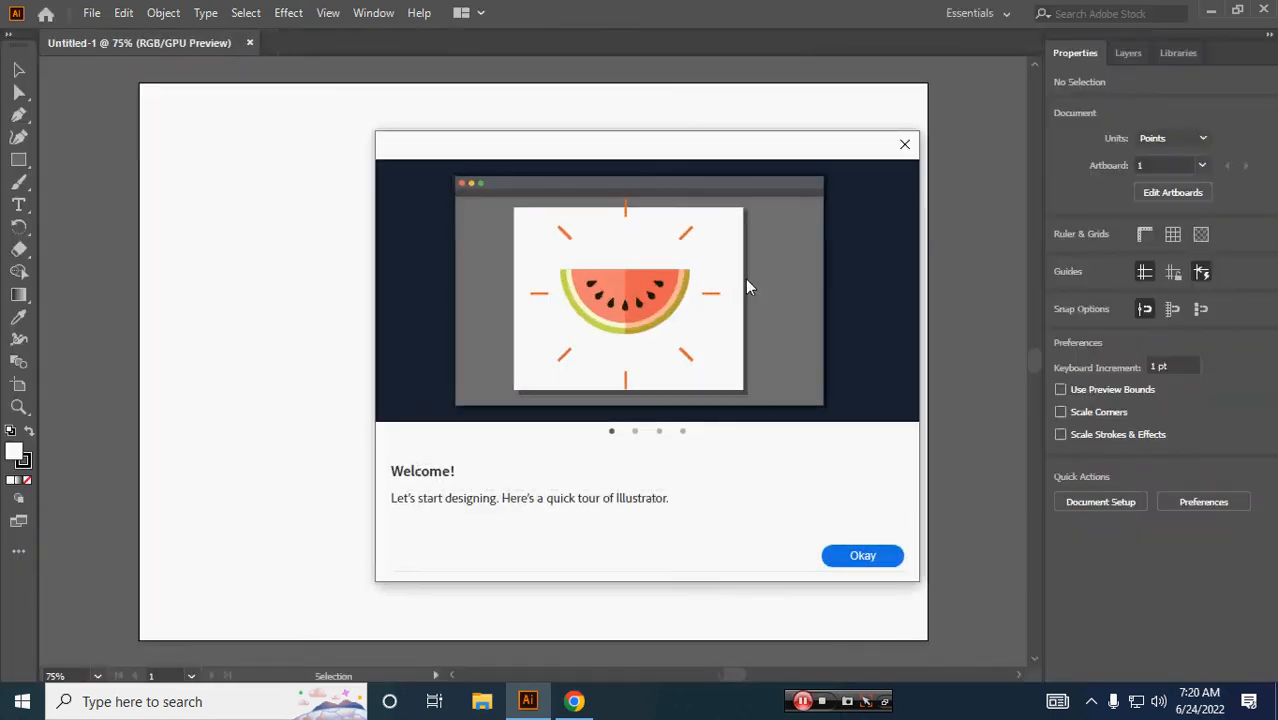
click(901, 146)
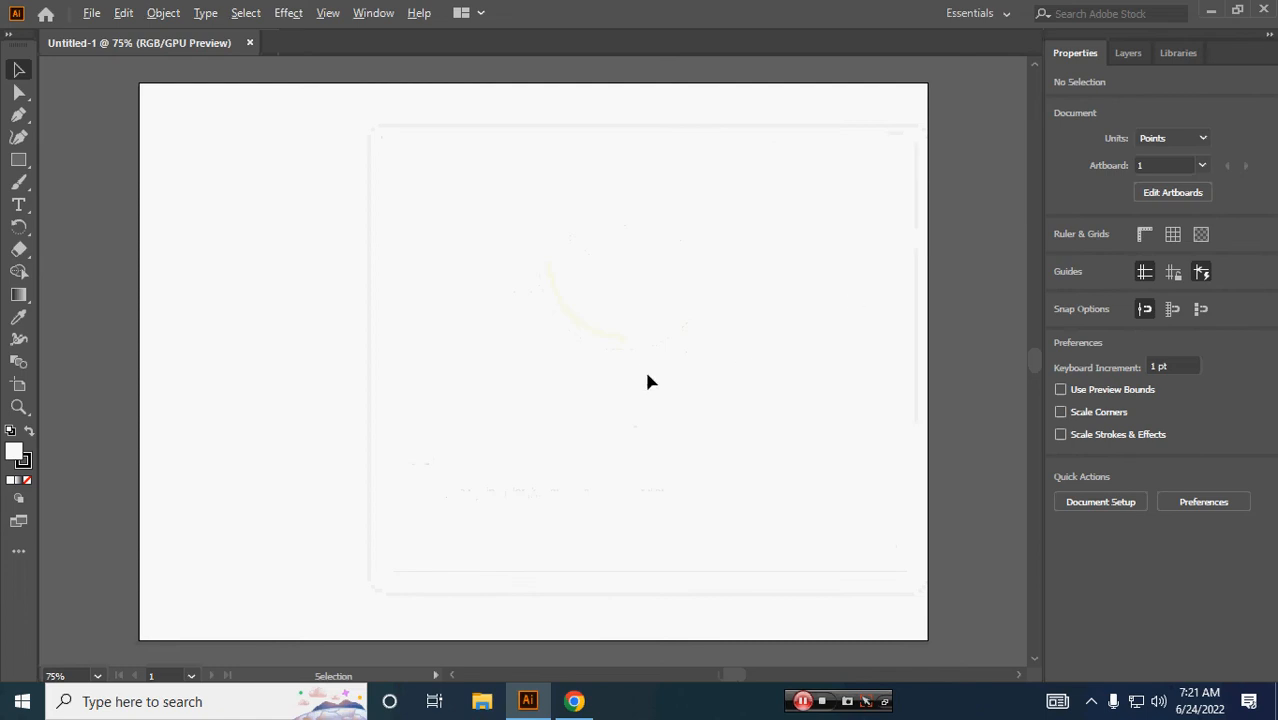
scroll(647, 375, down, 2)
drag(684, 398, 639, 448)
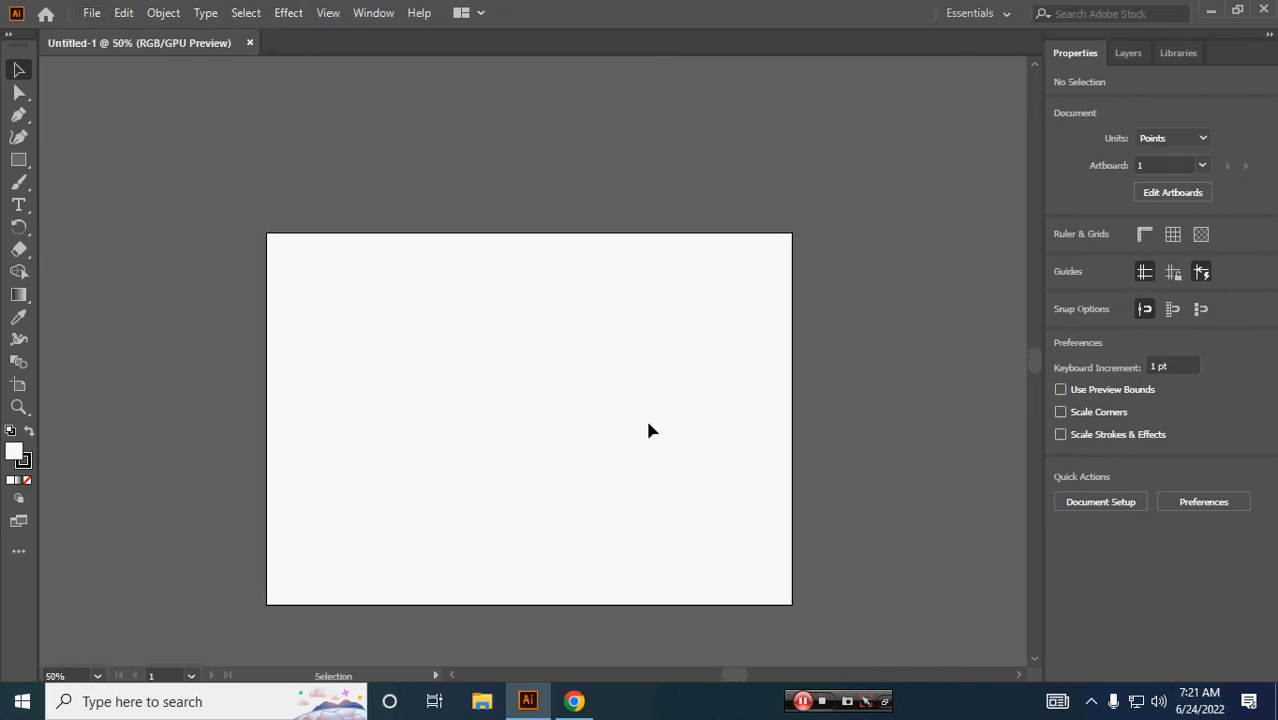
Mute the system audio volume
click(1158, 701)
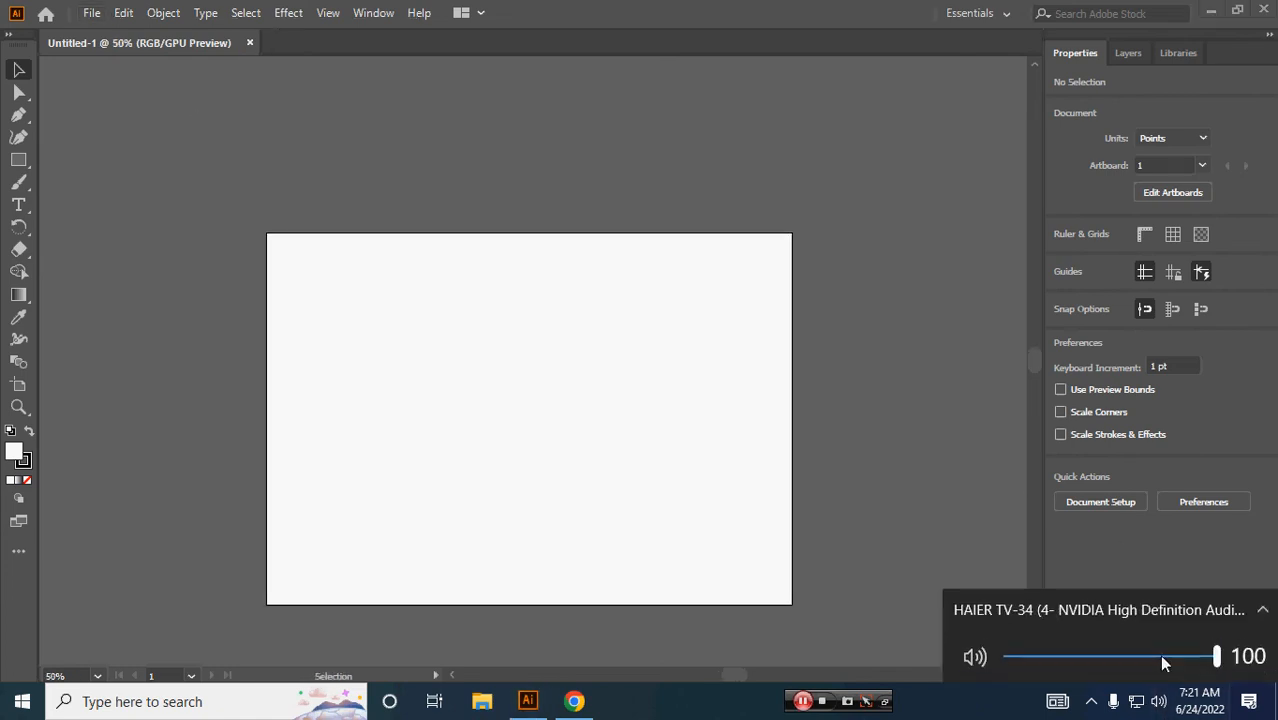
drag(1162, 656, 986, 658)
click(819, 507)
Paste the copied red pepper image onto the artboard and deselect it
key(ctrl+v)
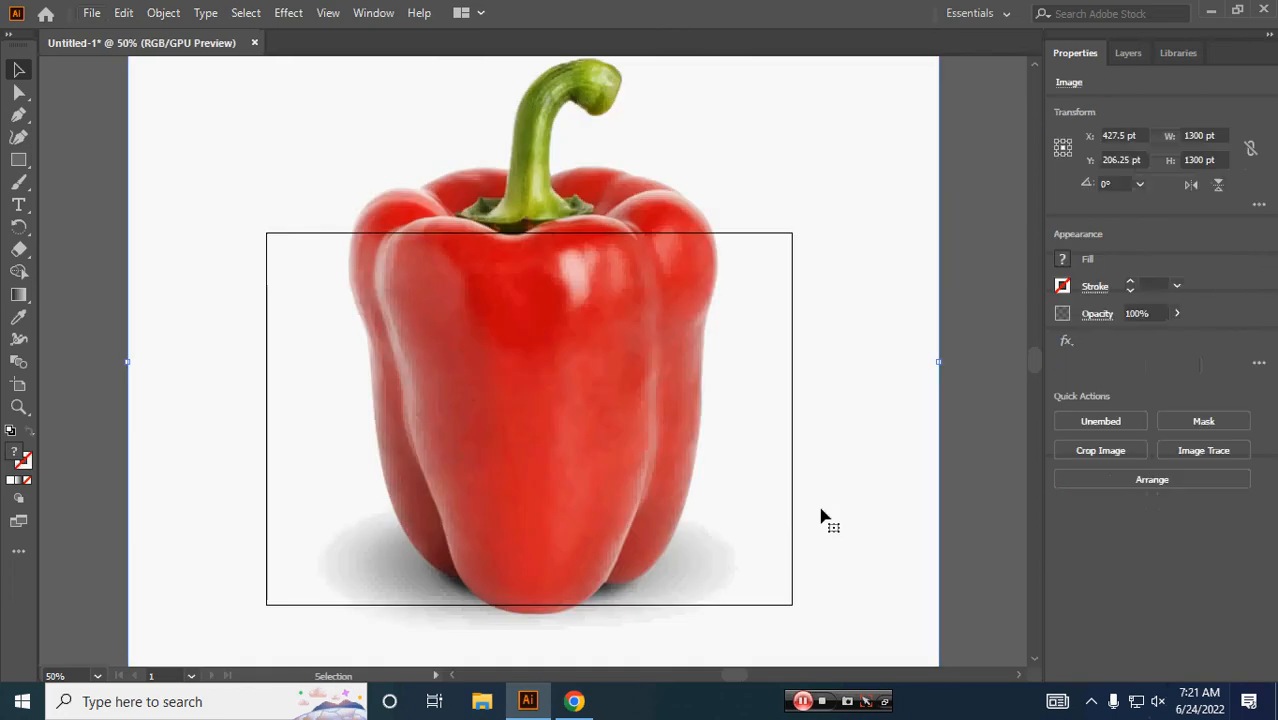
scroll(714, 488, down, 1)
drag(802, 479, 783, 442)
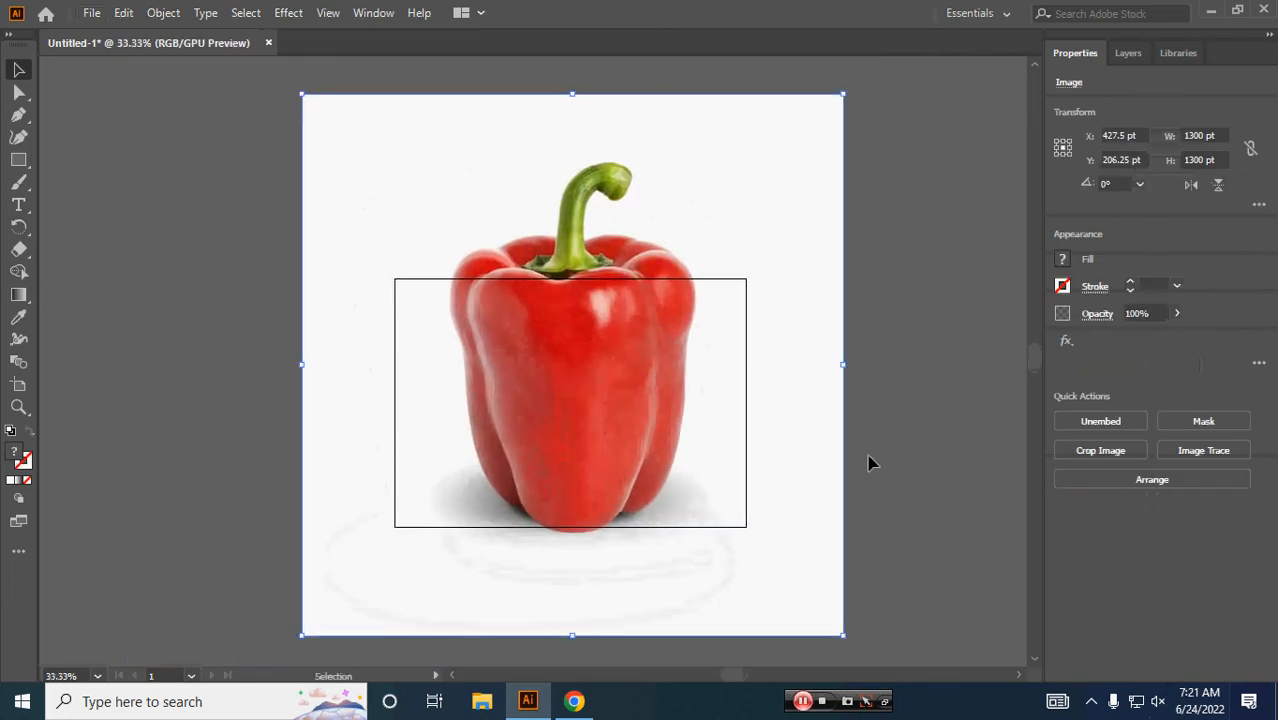
click(870, 457)
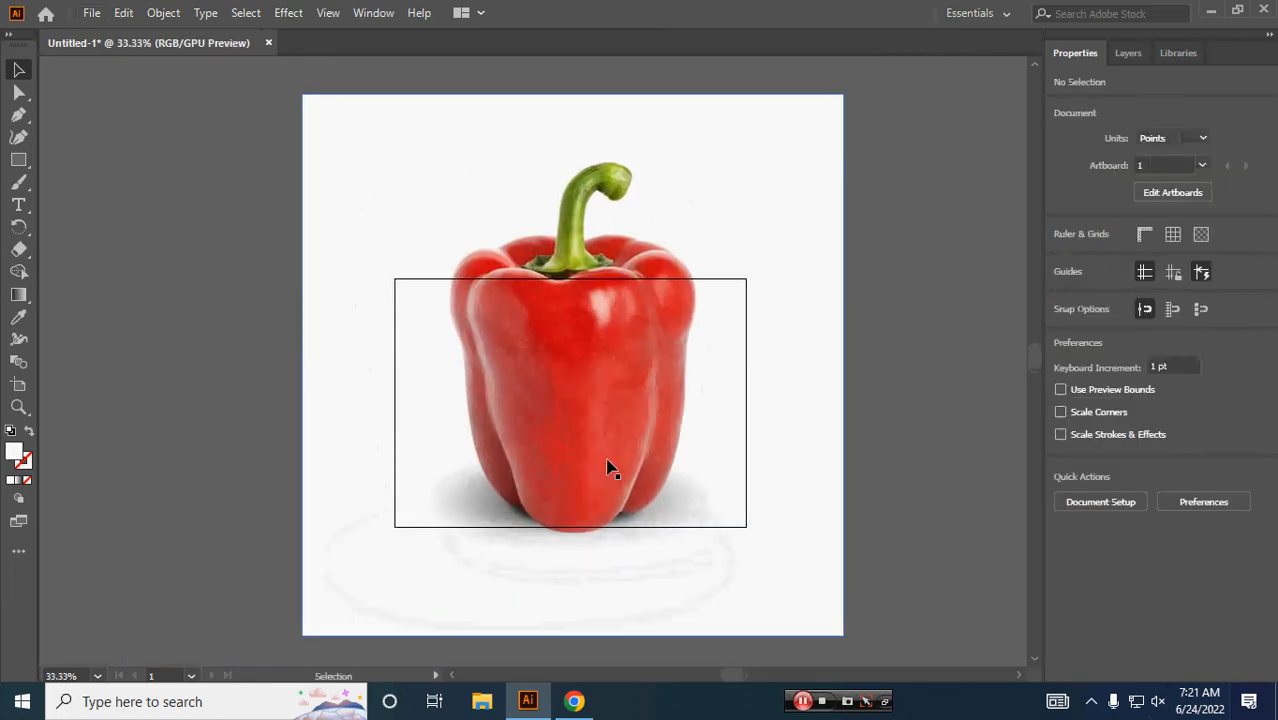
Expand the toolbar to two columns and switch to the Essentials Classic workspace
click(16, 40)
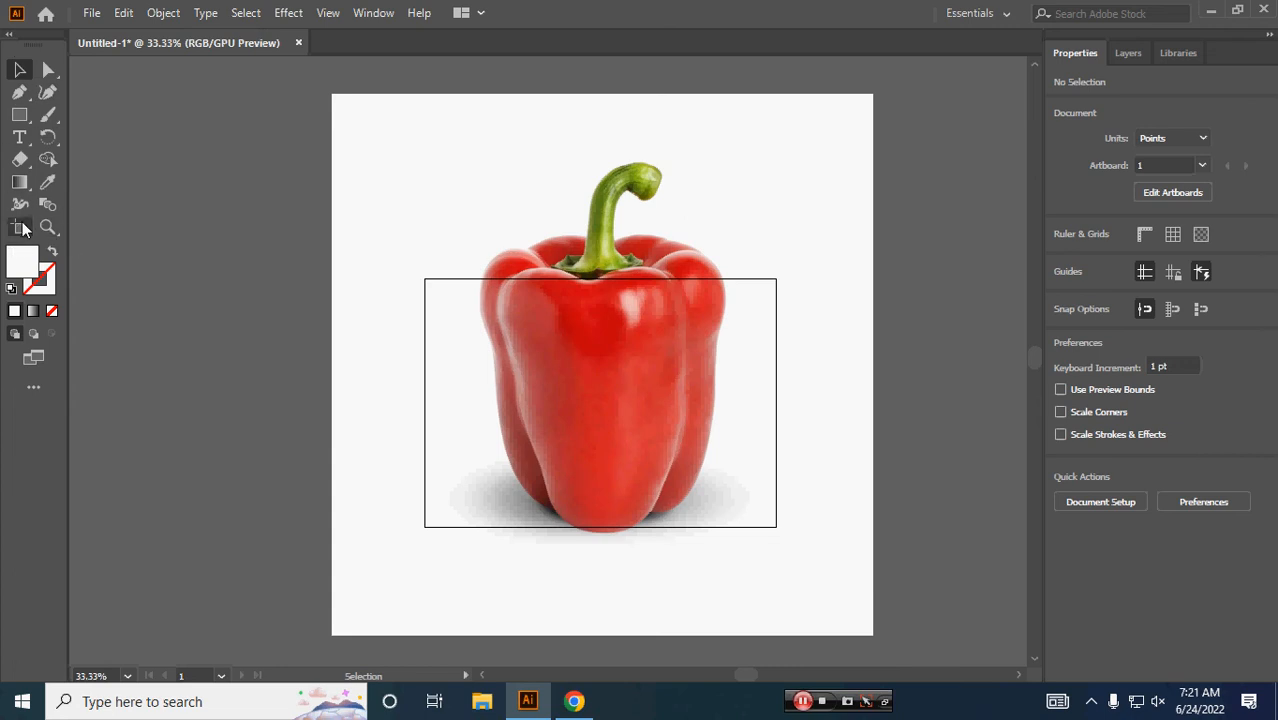
click(980, 13)
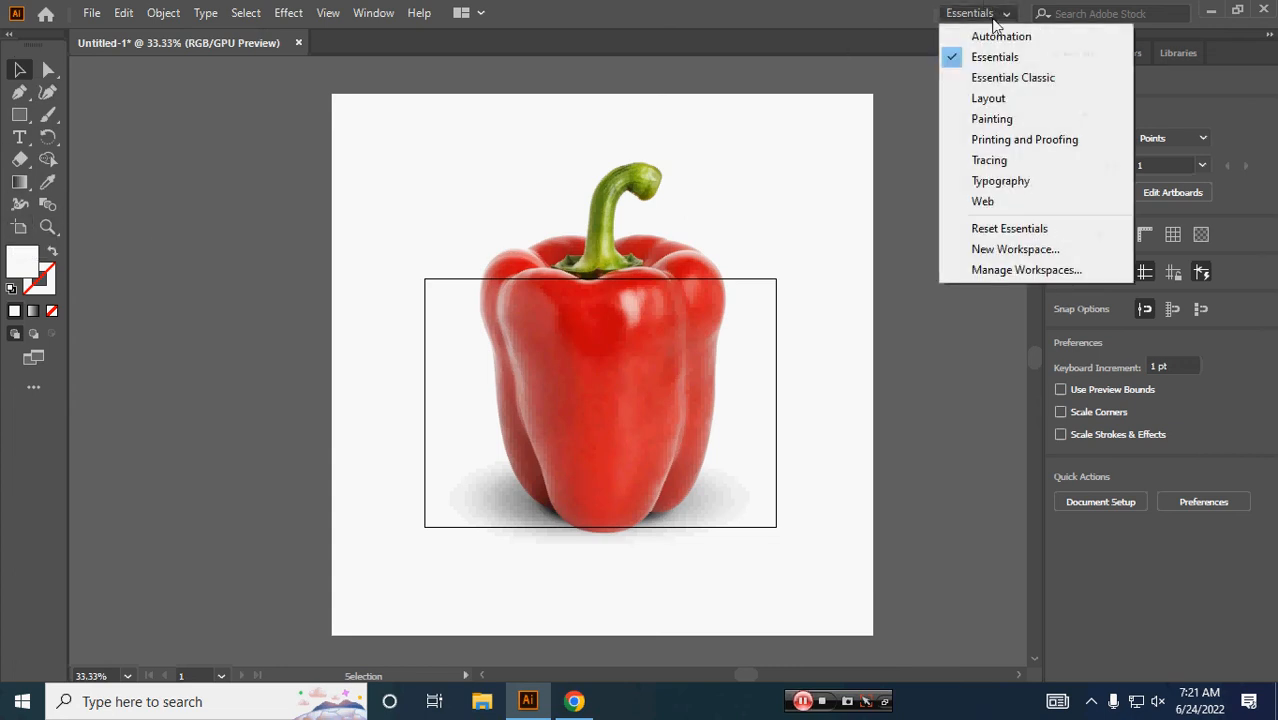
click(1023, 78)
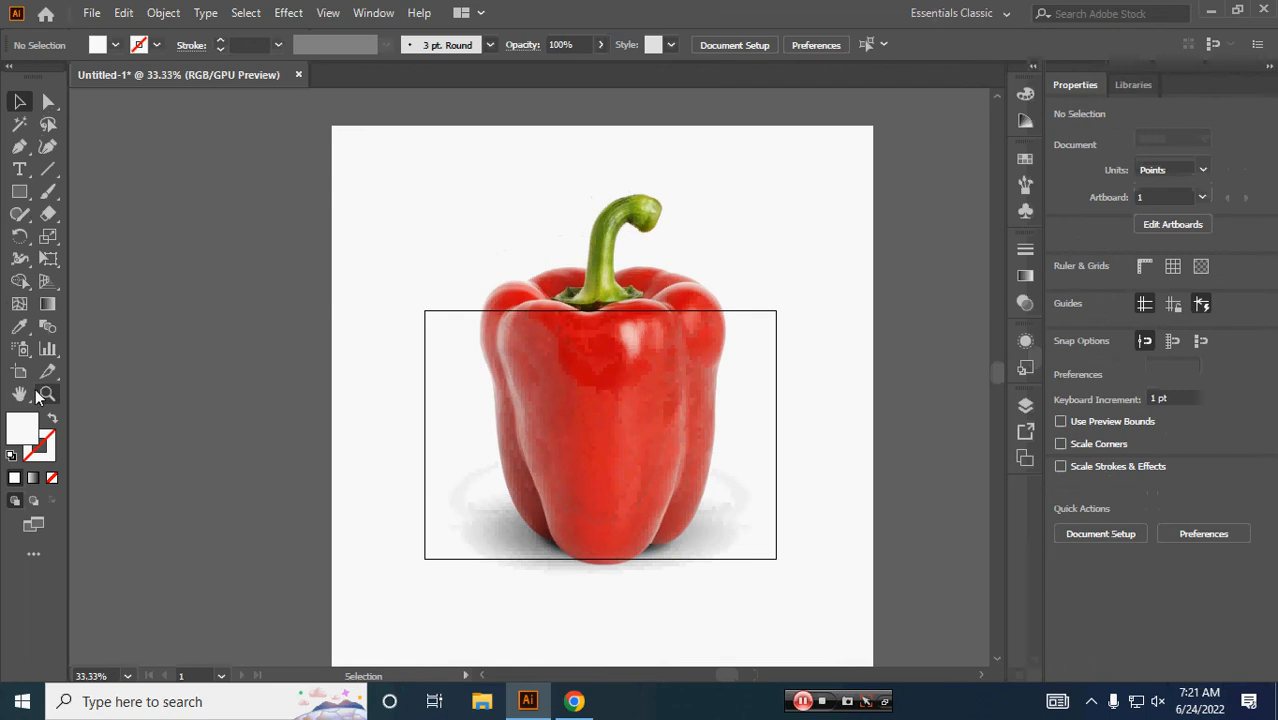
Change the A4 artboard to portrait orientation and return to the Selection tool
click(22, 372)
click(203, 44)
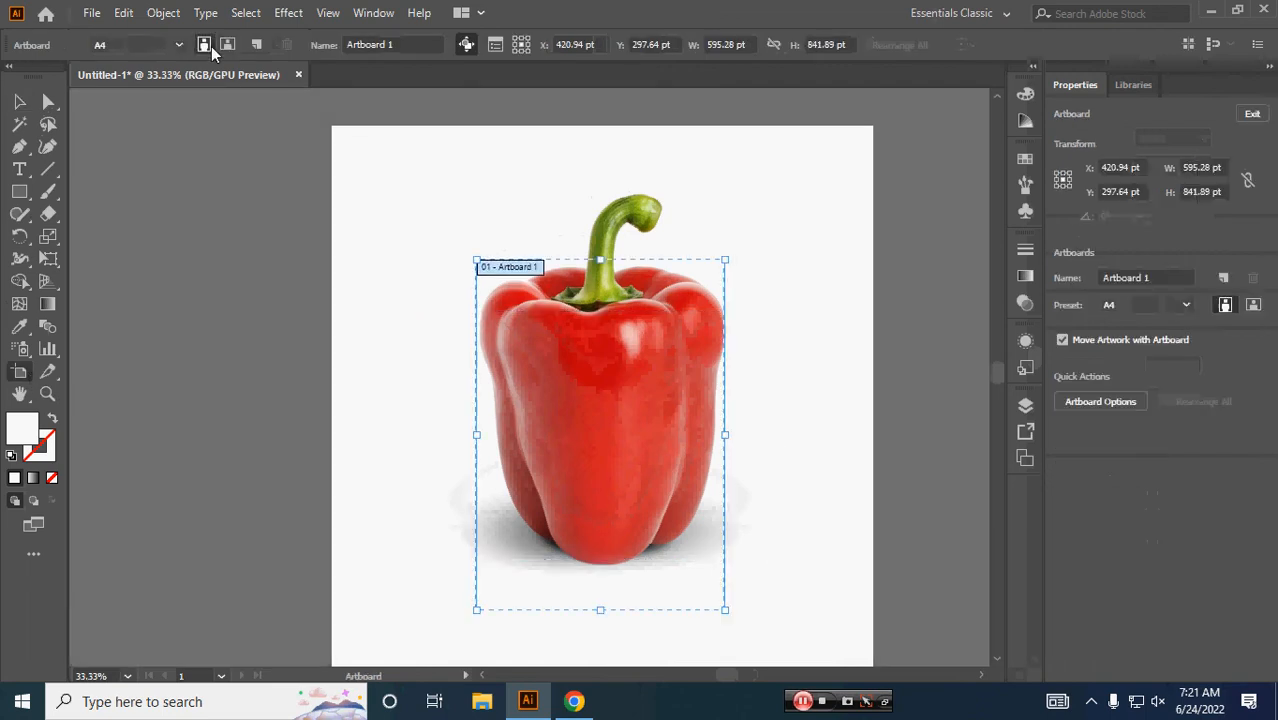
key(v)
Scale the pepper image proportionally to about 1096.5 pt wide and position it so the pepper fits inside the artboard
click(685, 411)
drag(763, 439, 740, 452)
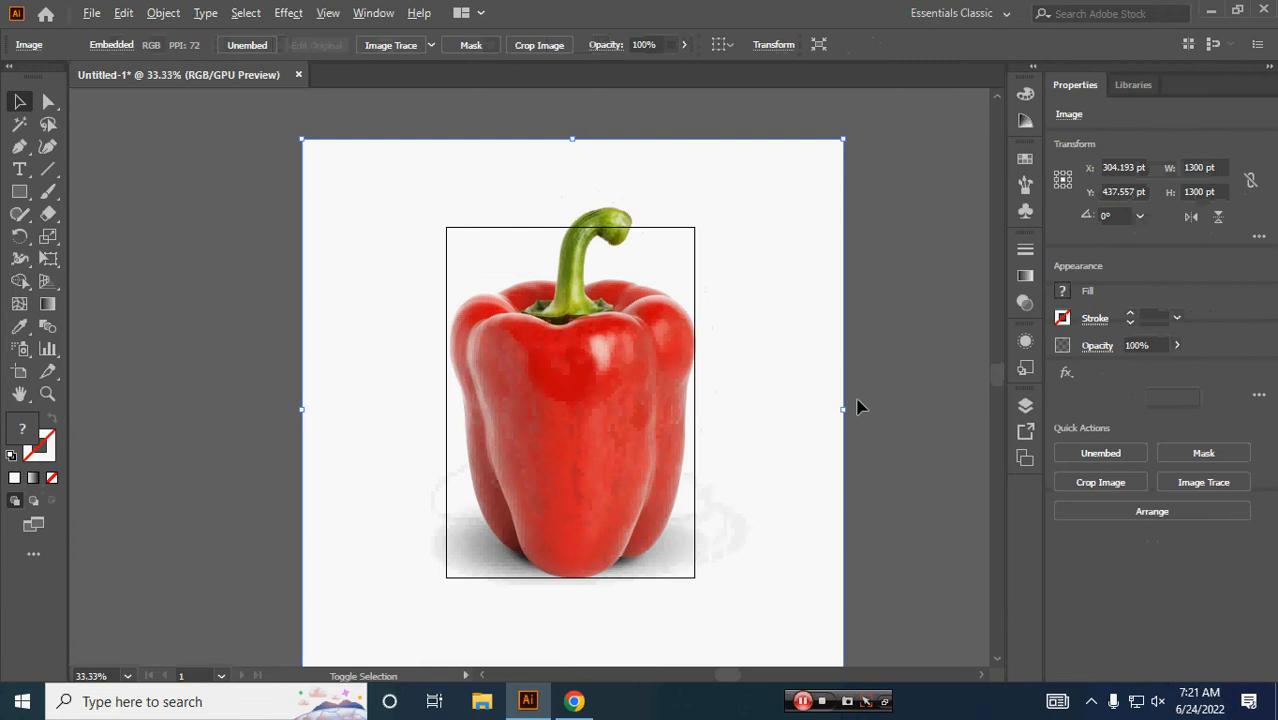
drag(850, 407, 805, 407)
click(888, 426)
drag(877, 441, 876, 430)
drag(616, 400, 620, 418)
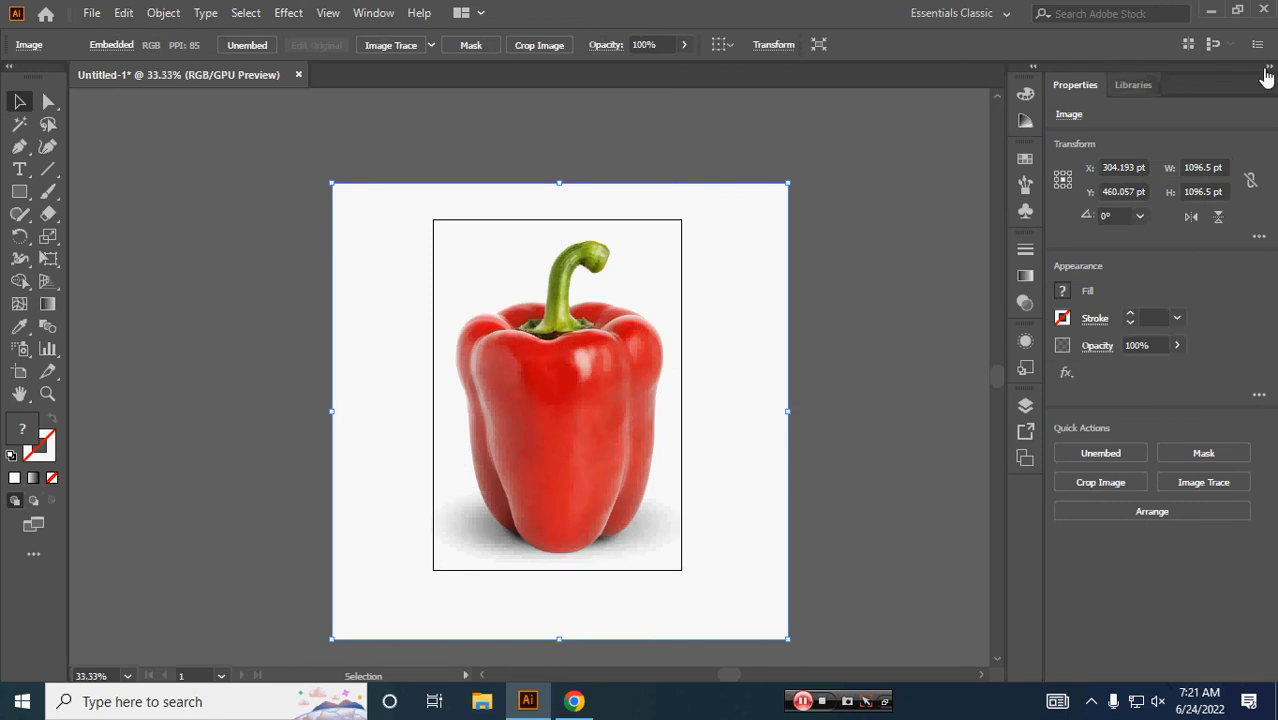
Collapse the Properties and Libraries panels to icons docked with the other panels, and deselect the image
click(1266, 74)
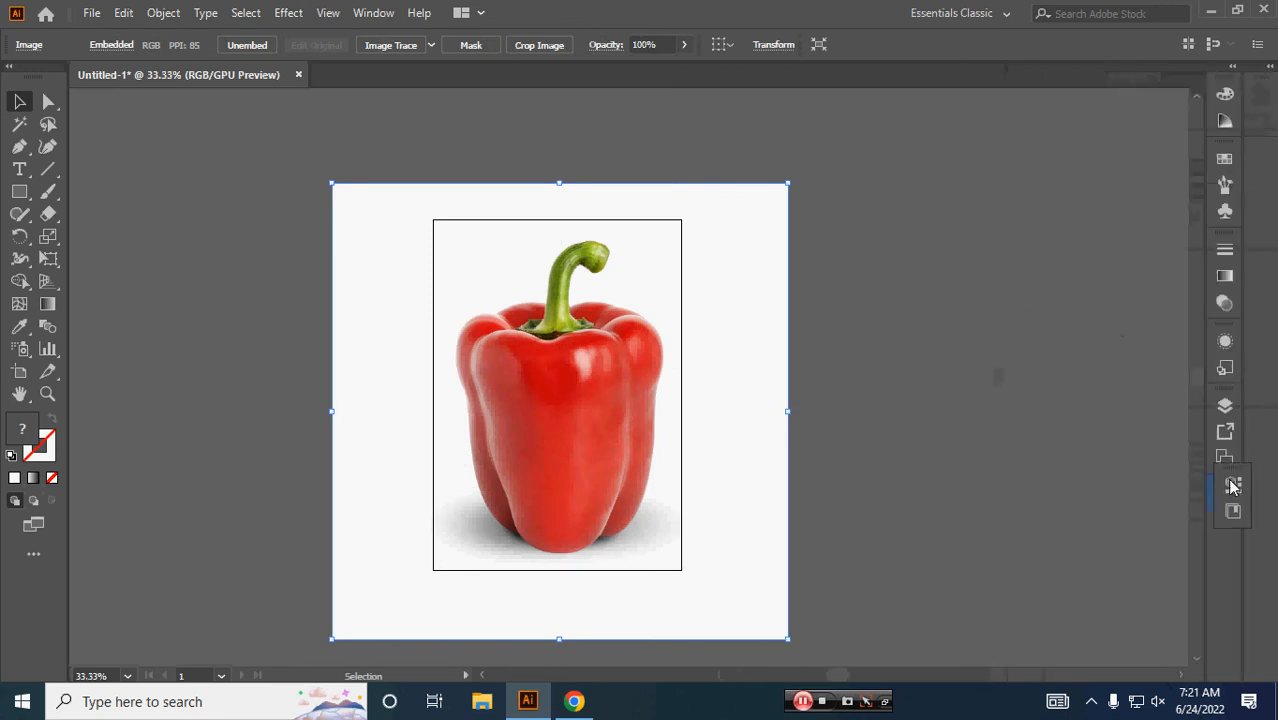
click(1185, 473)
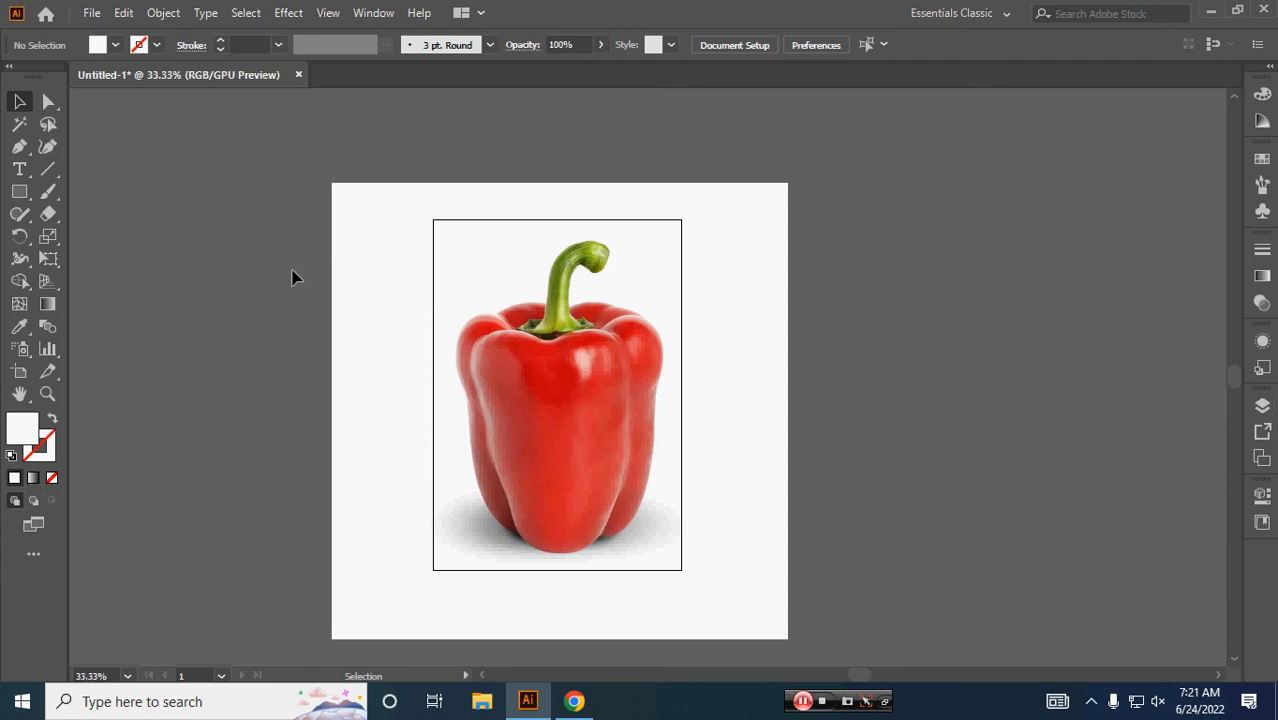
scroll(251, 286, left, 2)
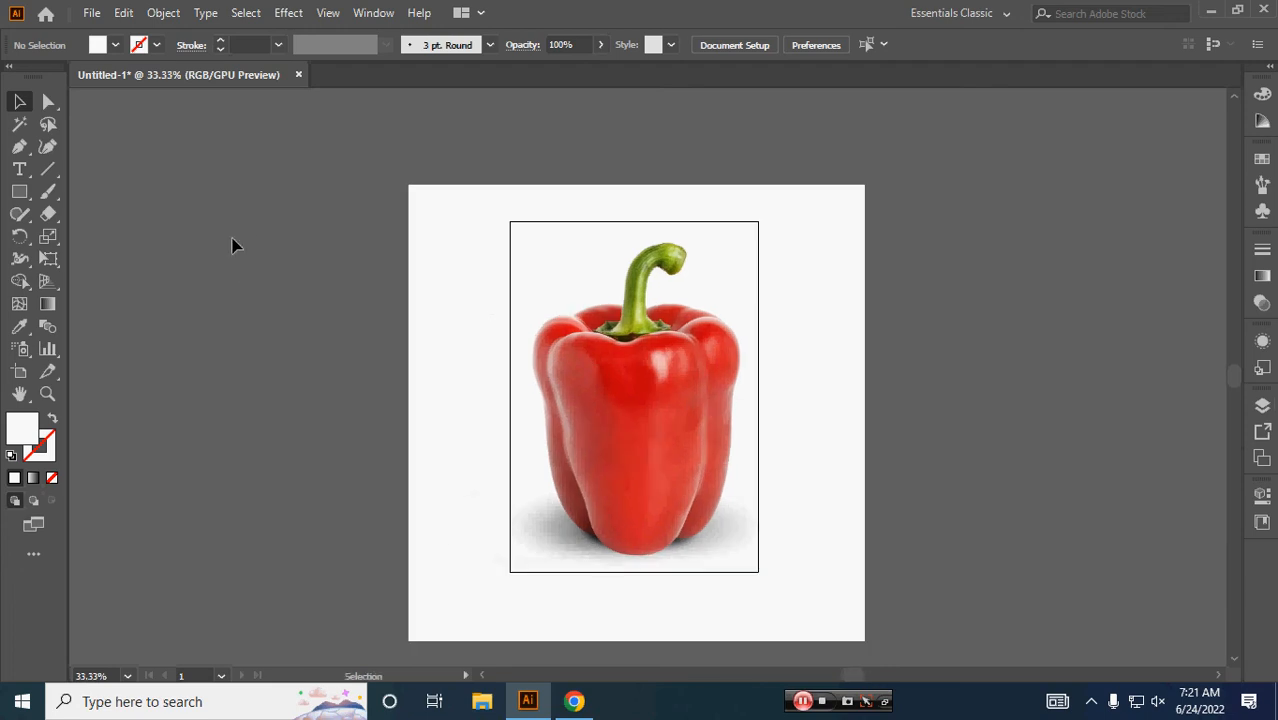
Find the Eyedropper in the keyboard shortcut settings by searching "eye" and assign S as its shortcut
click(124, 13)
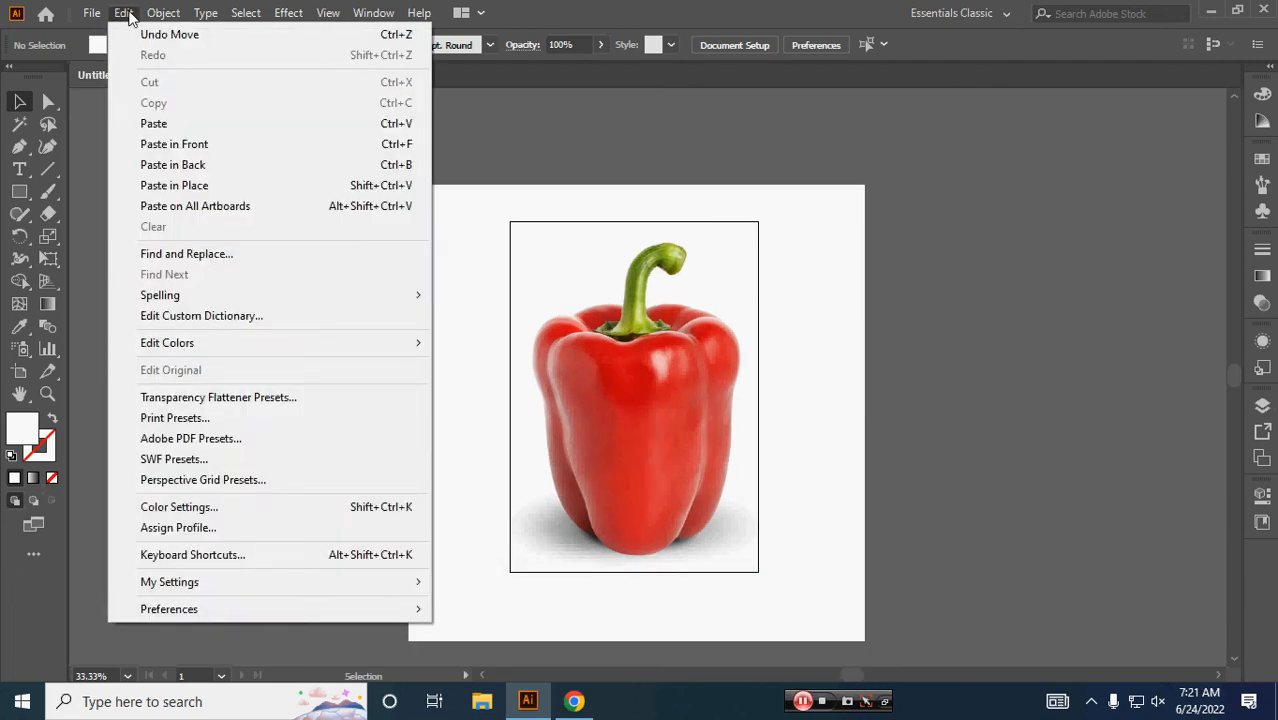
click(128, 13)
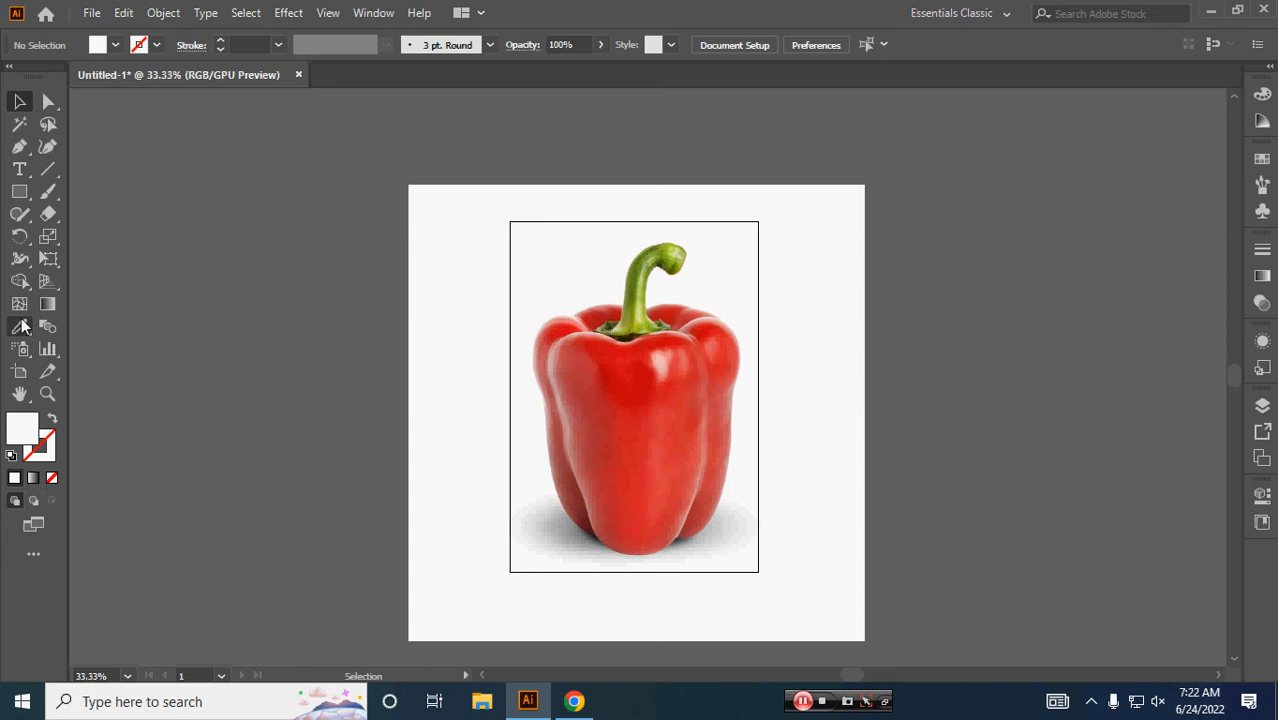
click(123, 13)
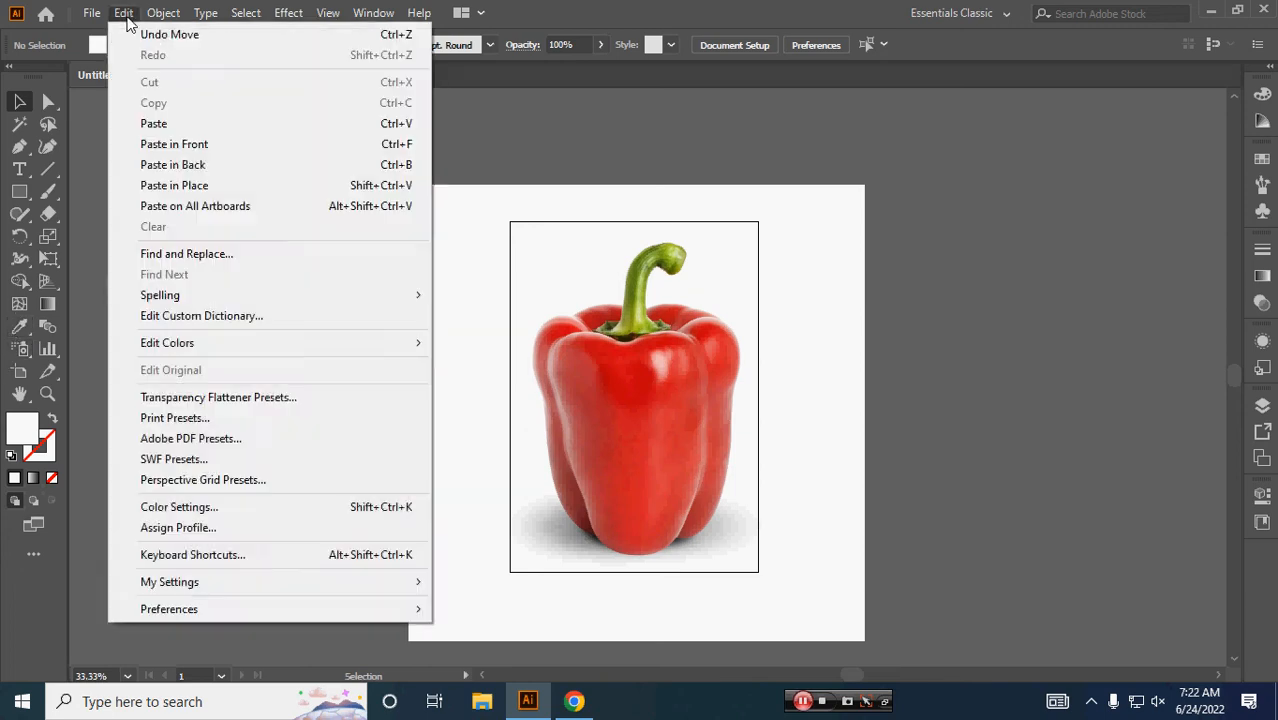
click(180, 554)
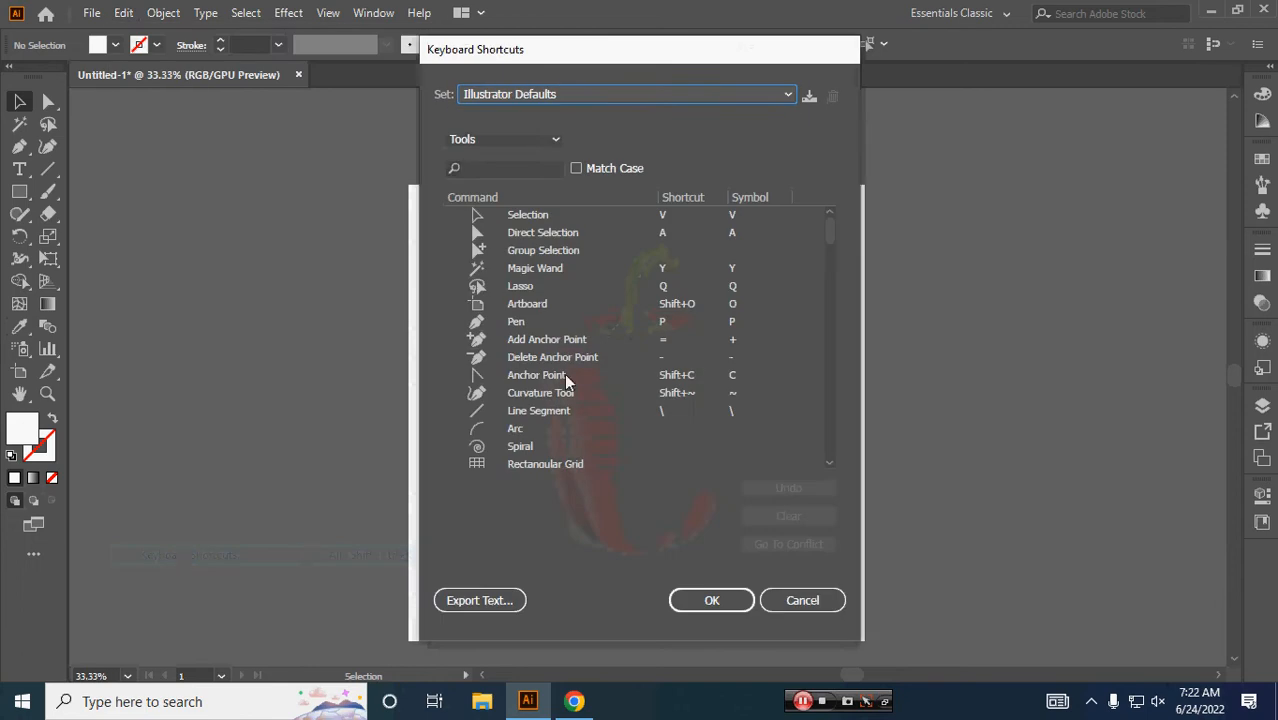
drag(570, 51, 305, 54)
click(266, 170)
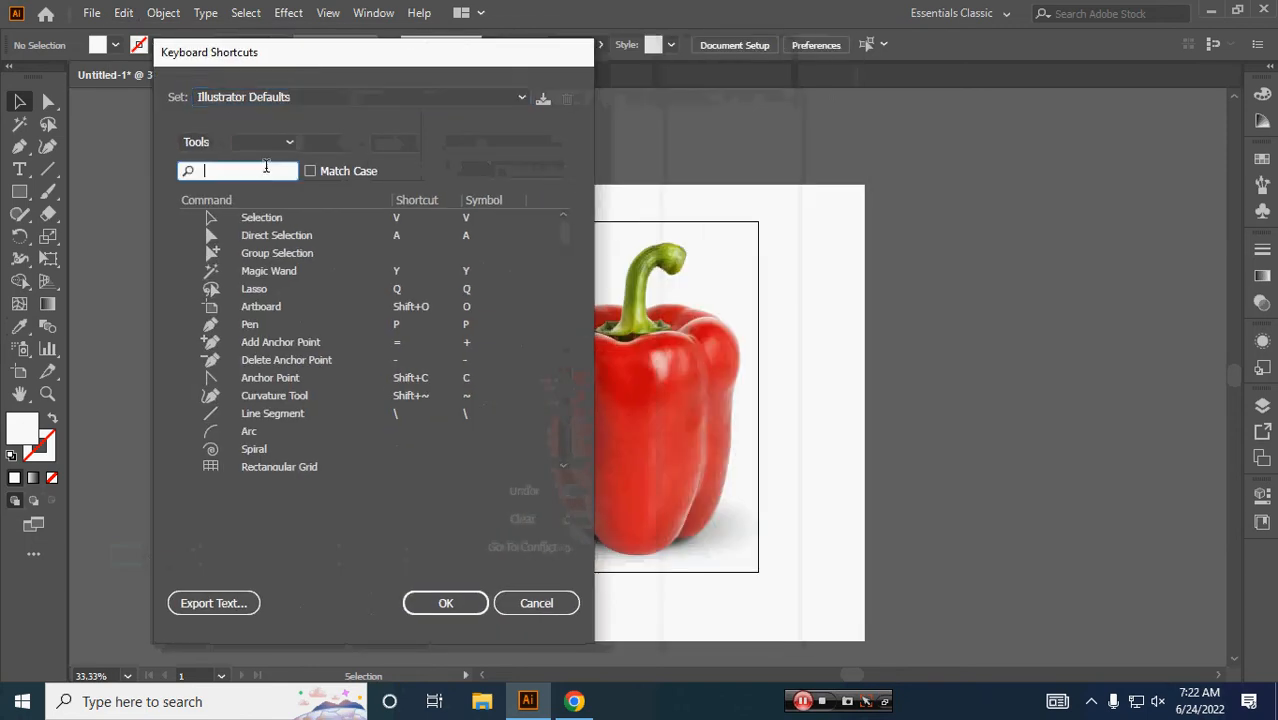
text(eye)
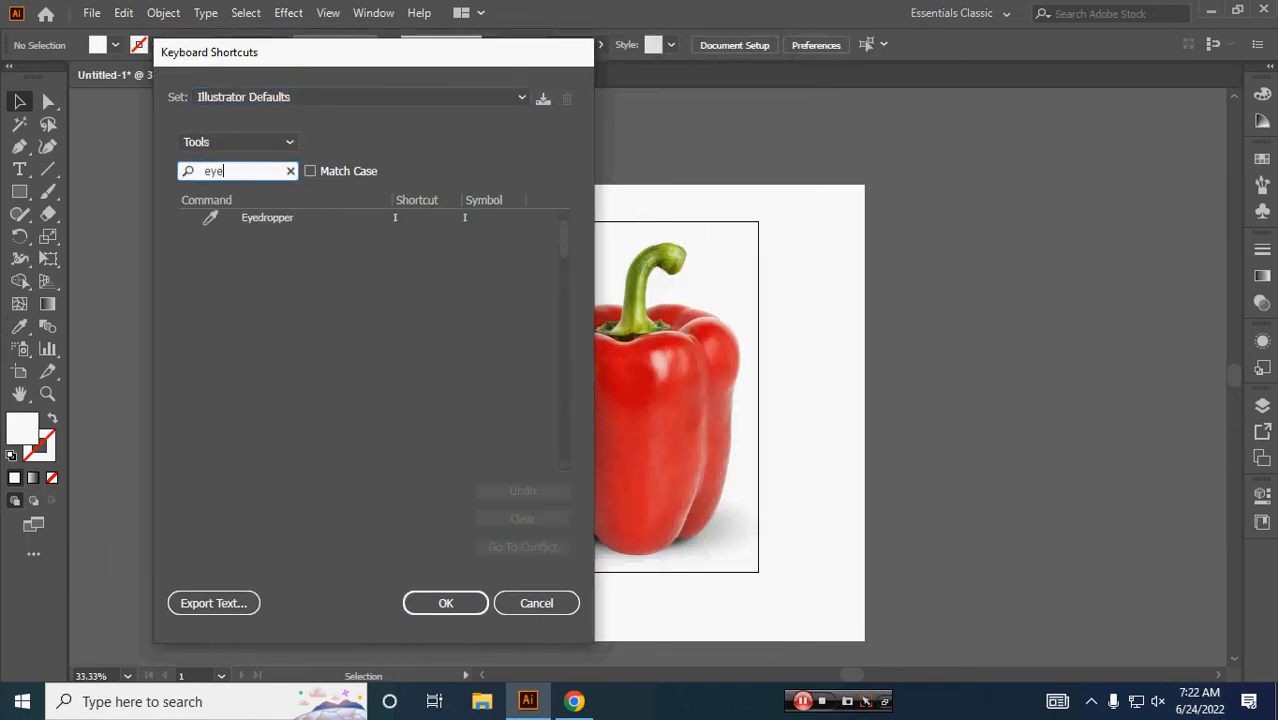
click(401, 220)
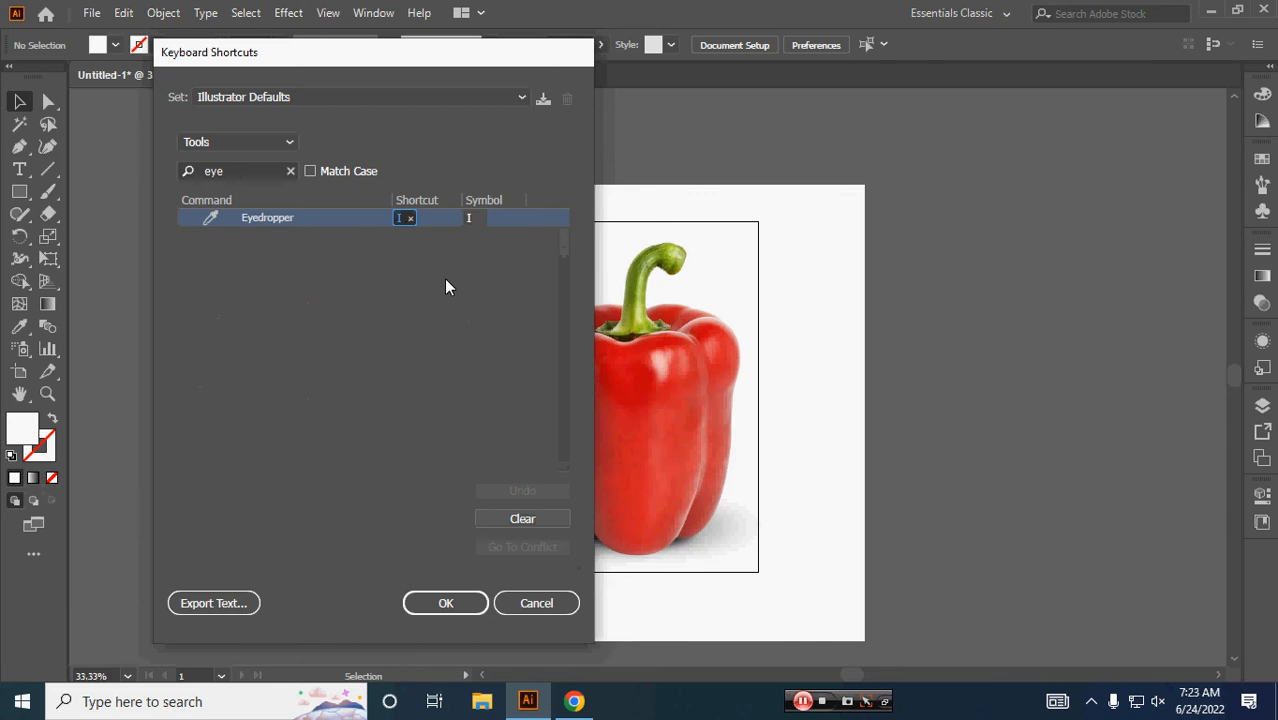
key(s)
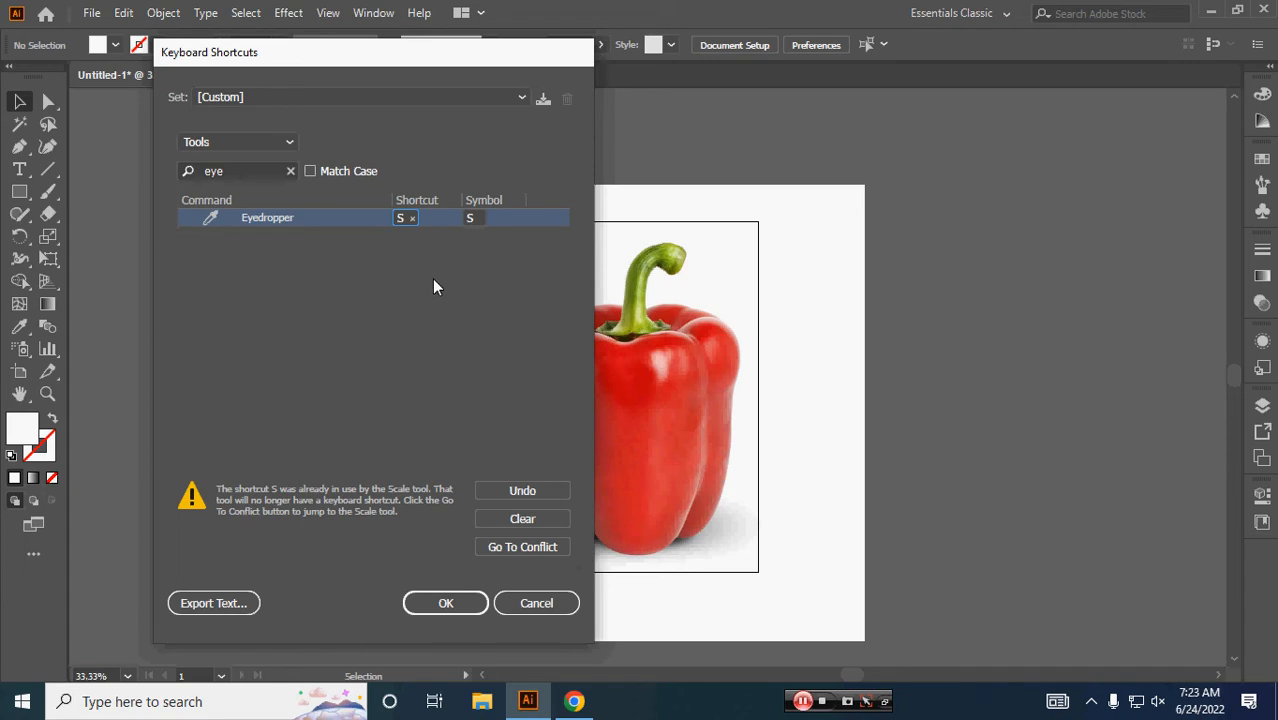
Save the customized shortcuts as a keyset file named "asda"
click(445, 601)
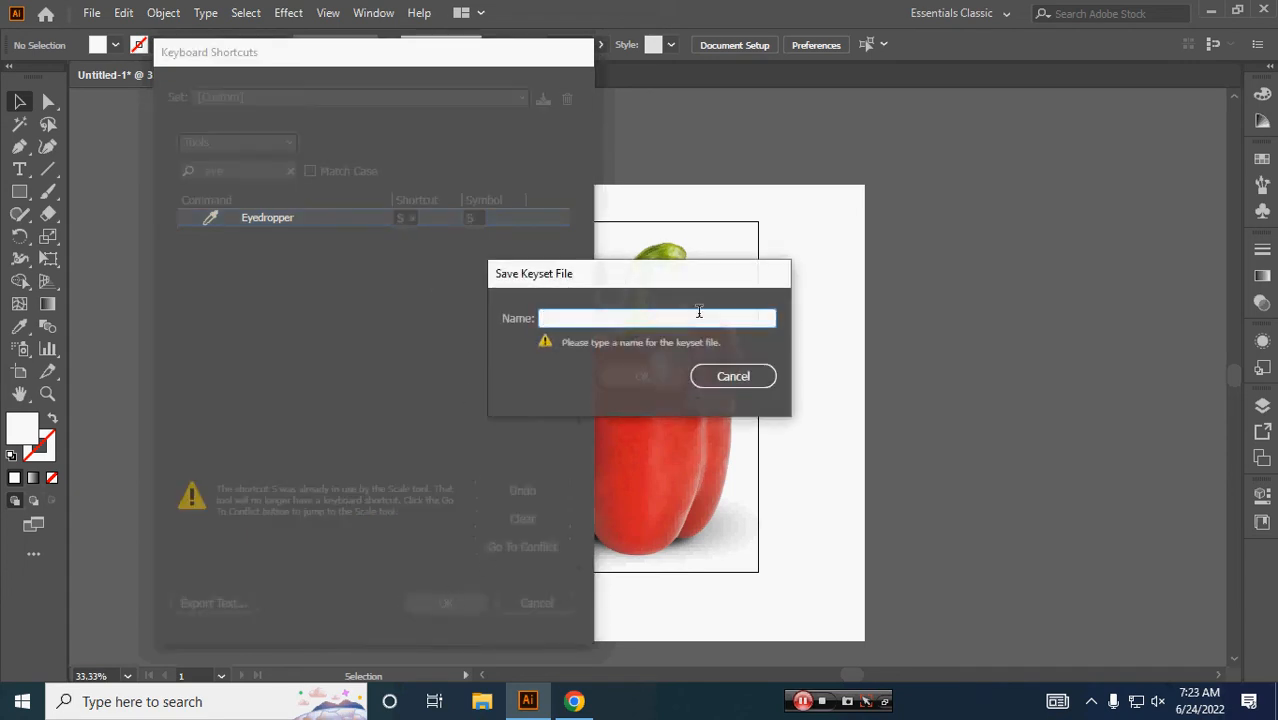
drag(607, 281, 356, 273)
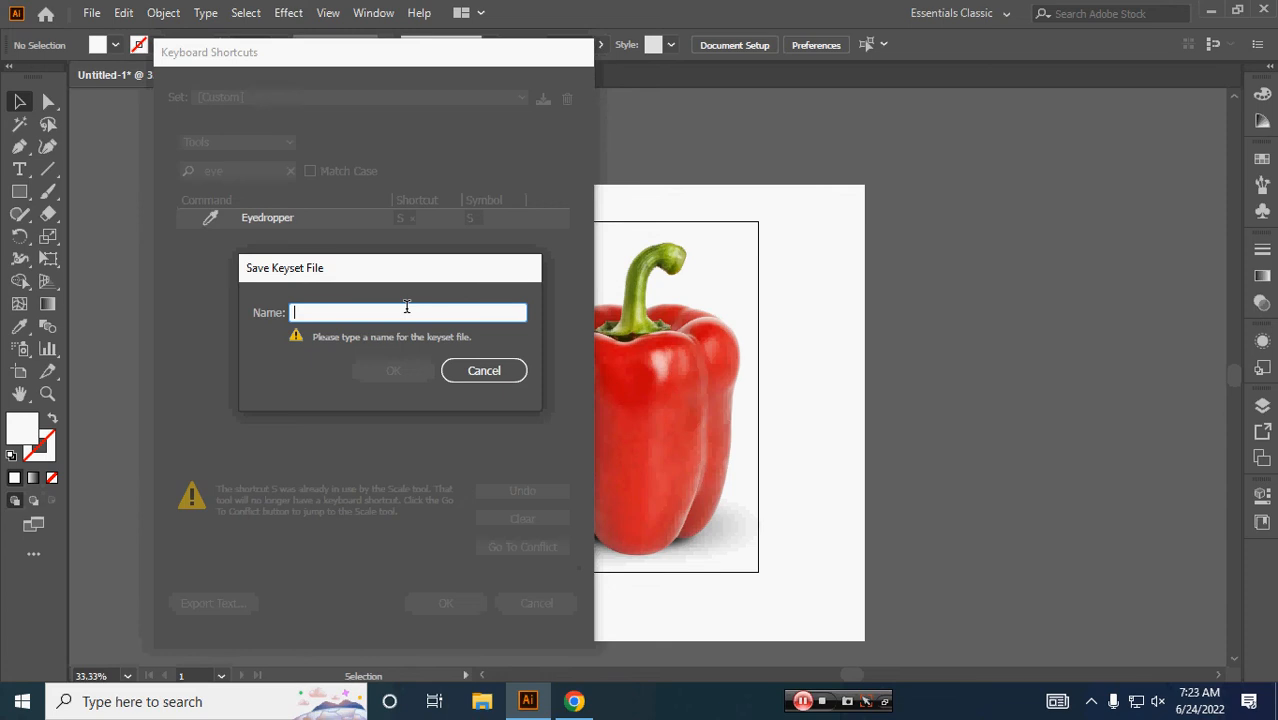
text(asdf)
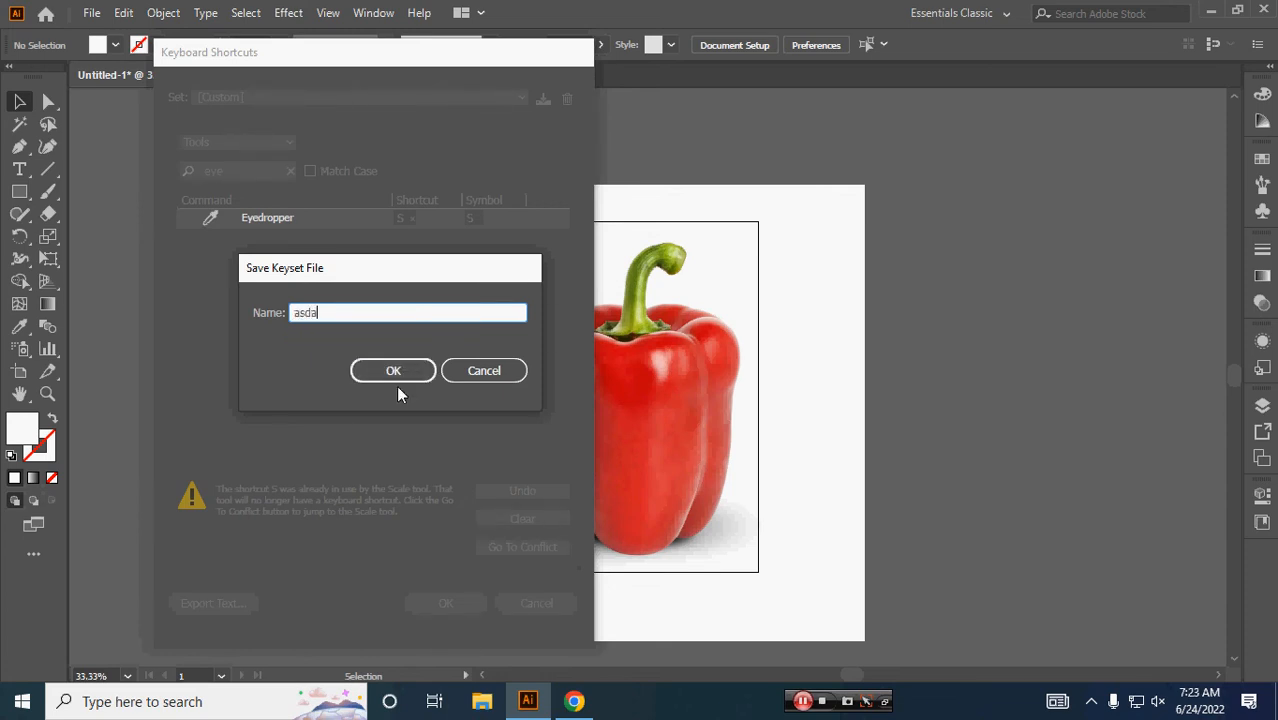
click(396, 371)
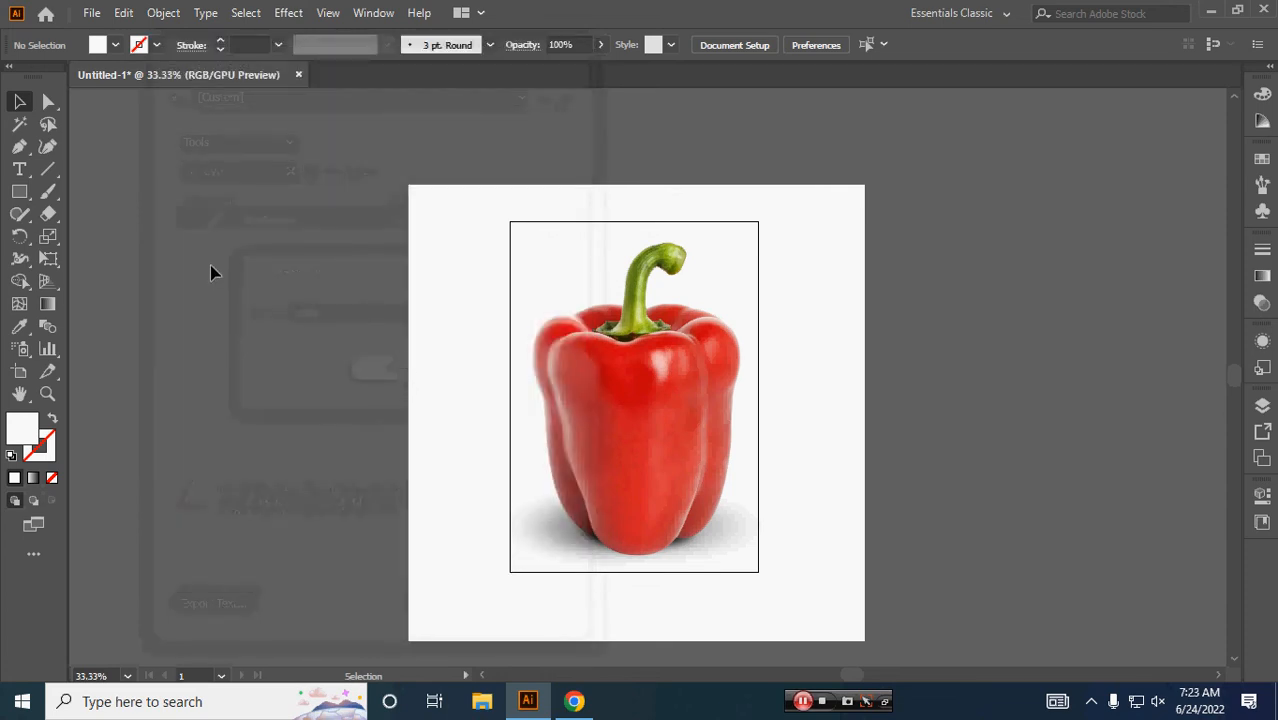
Test the tool shortcuts by switching between Direct Selection and Eyedropper, ending on the Selection tool
key(a)
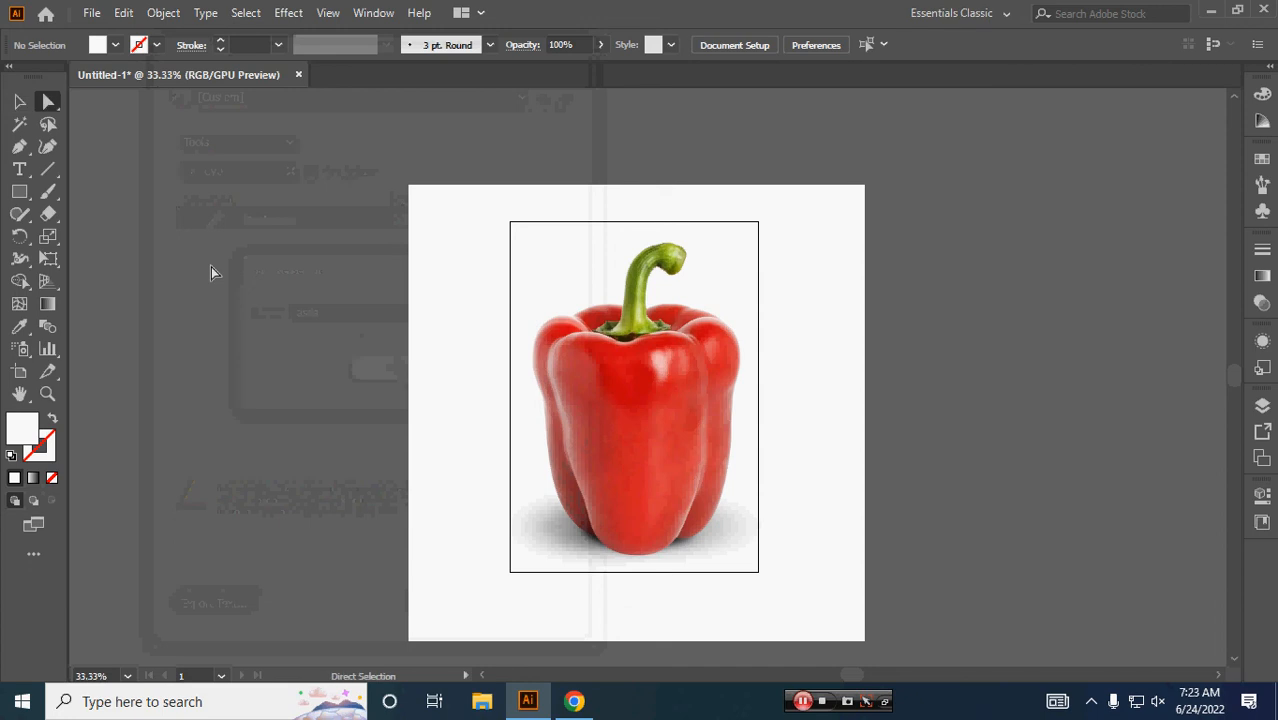
key(i)
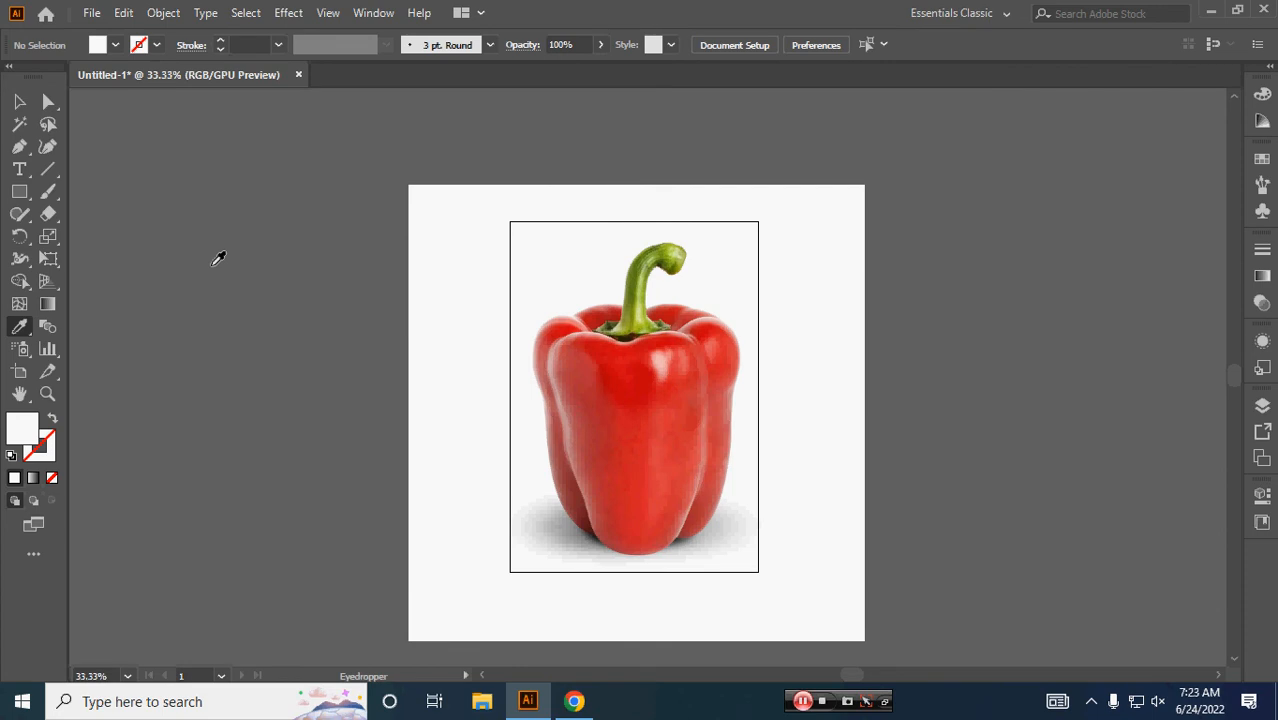
key(a)
key(v)
scroll(274, 266, right, 3)
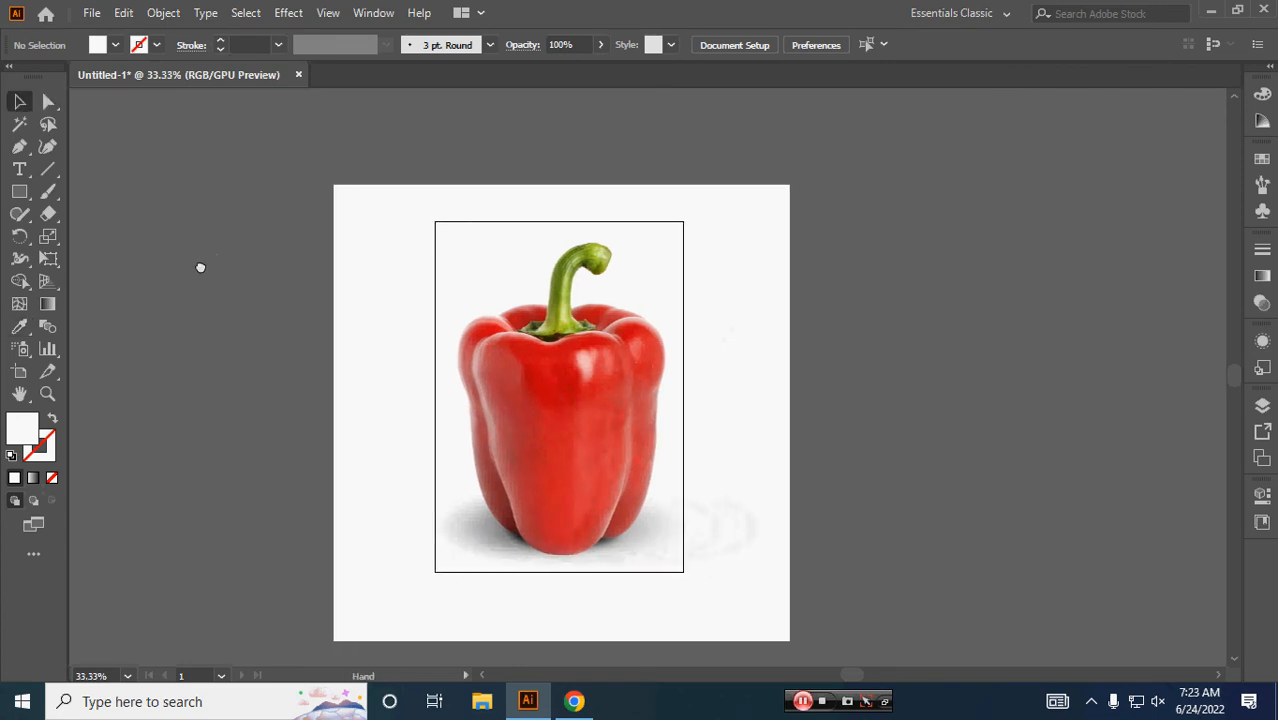
Select the pepper image and place the Layers panel as a floating panel beside the artboard
click(405, 302)
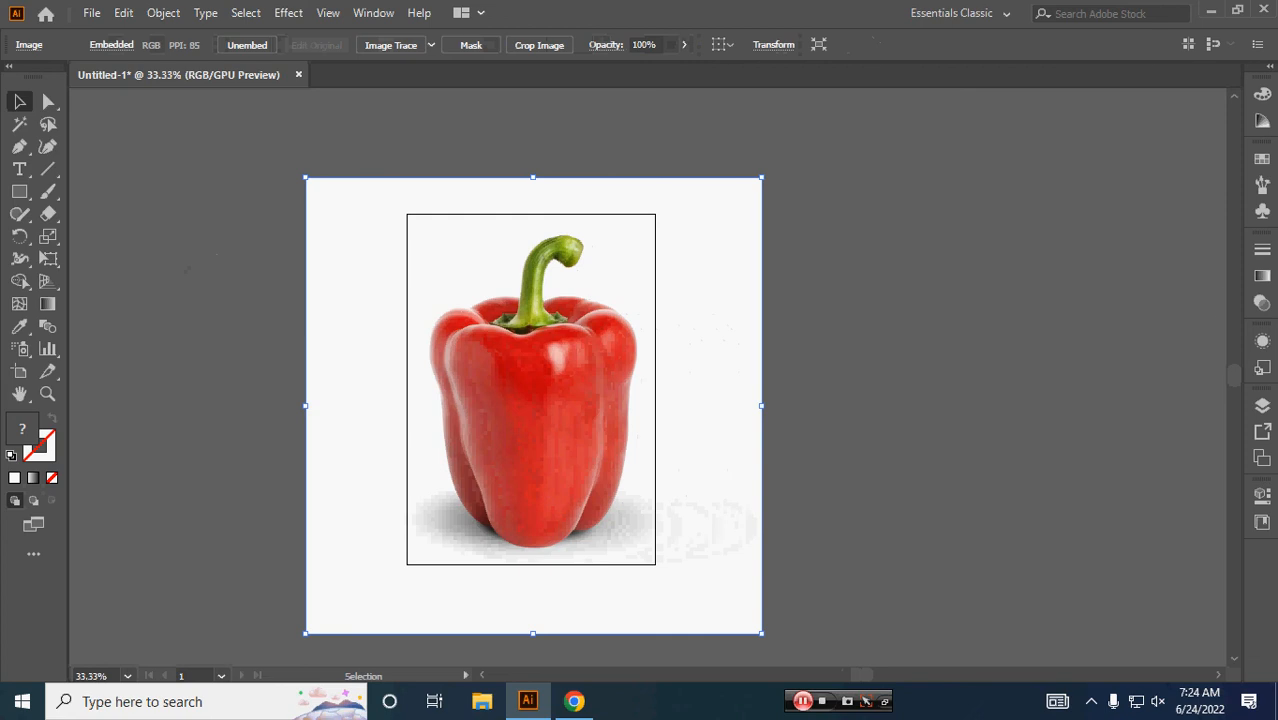
click(1262, 405)
drag(1041, 399, 171, 146)
click(1224, 382)
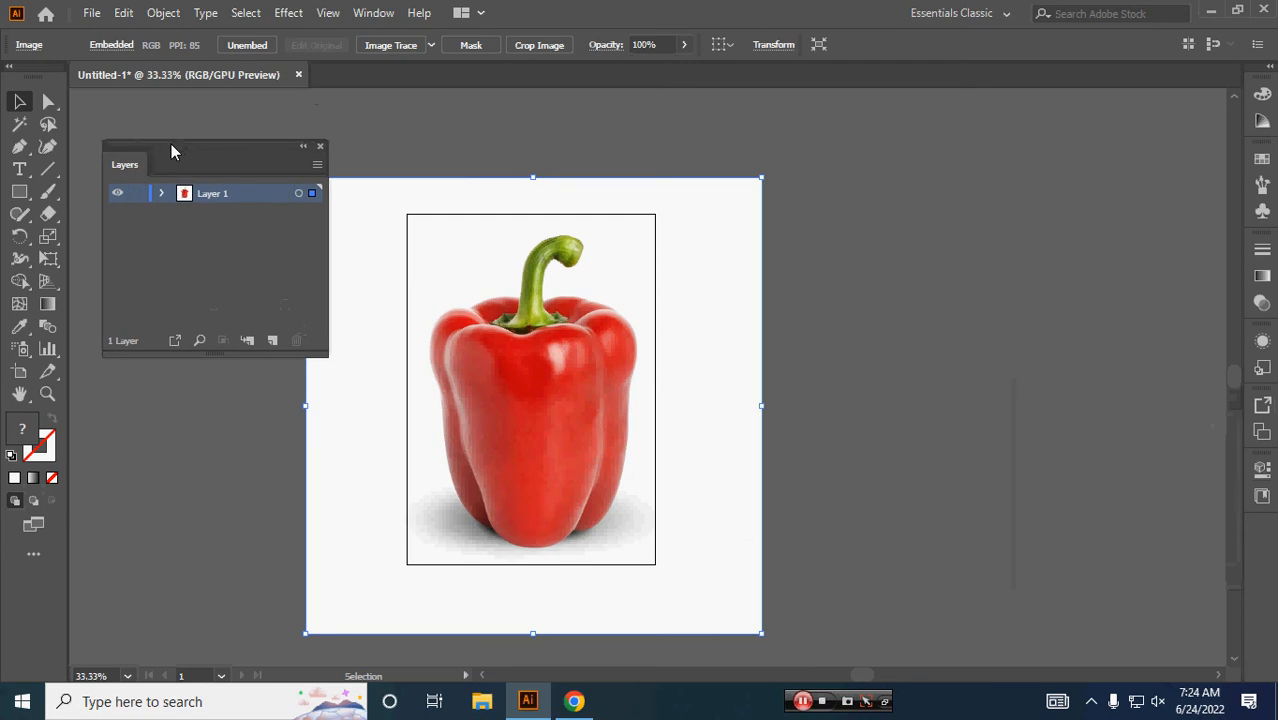
click(128, 12)
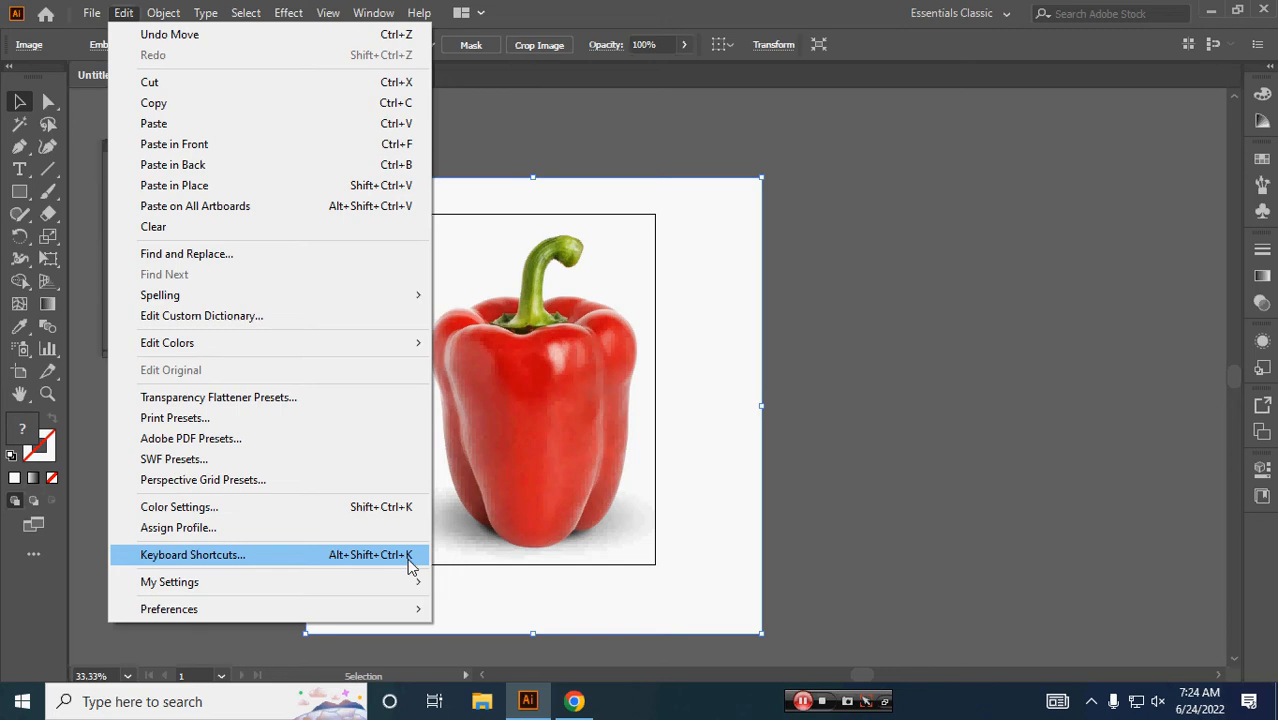
click(829, 496)
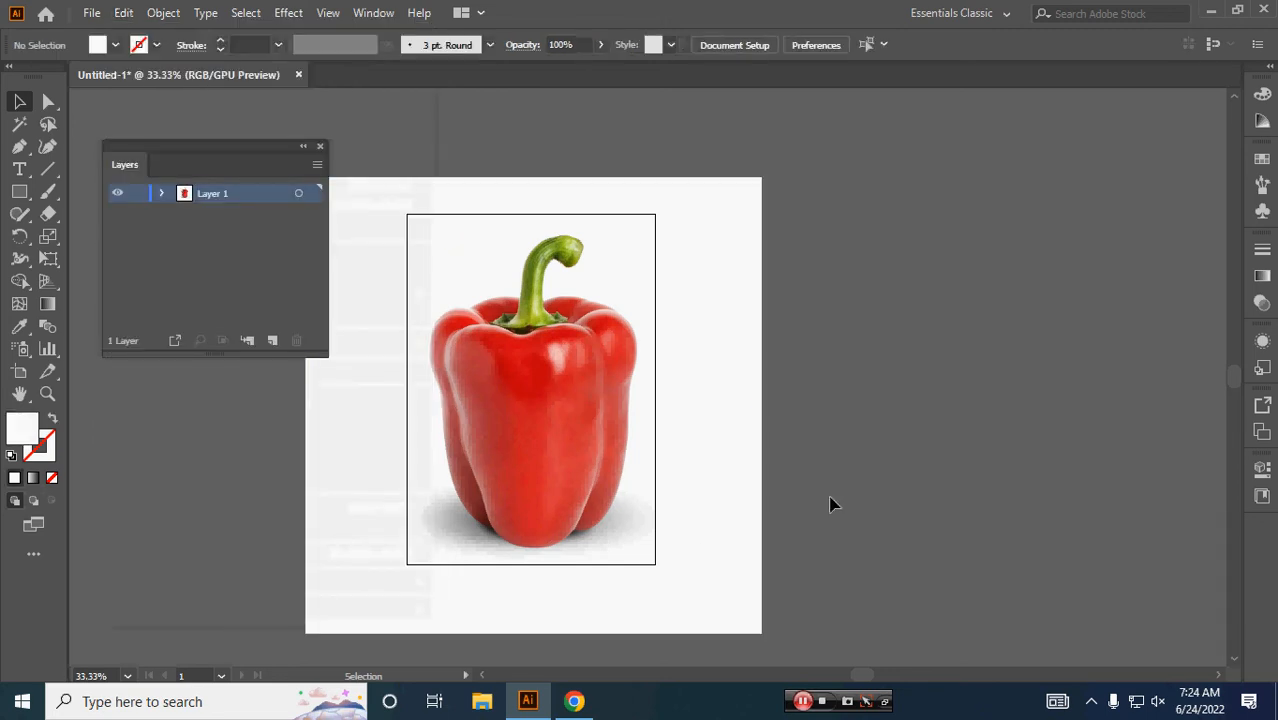
Expand Layer 1 to list its contents and select the pepper image
drag(693, 451, 831, 450)
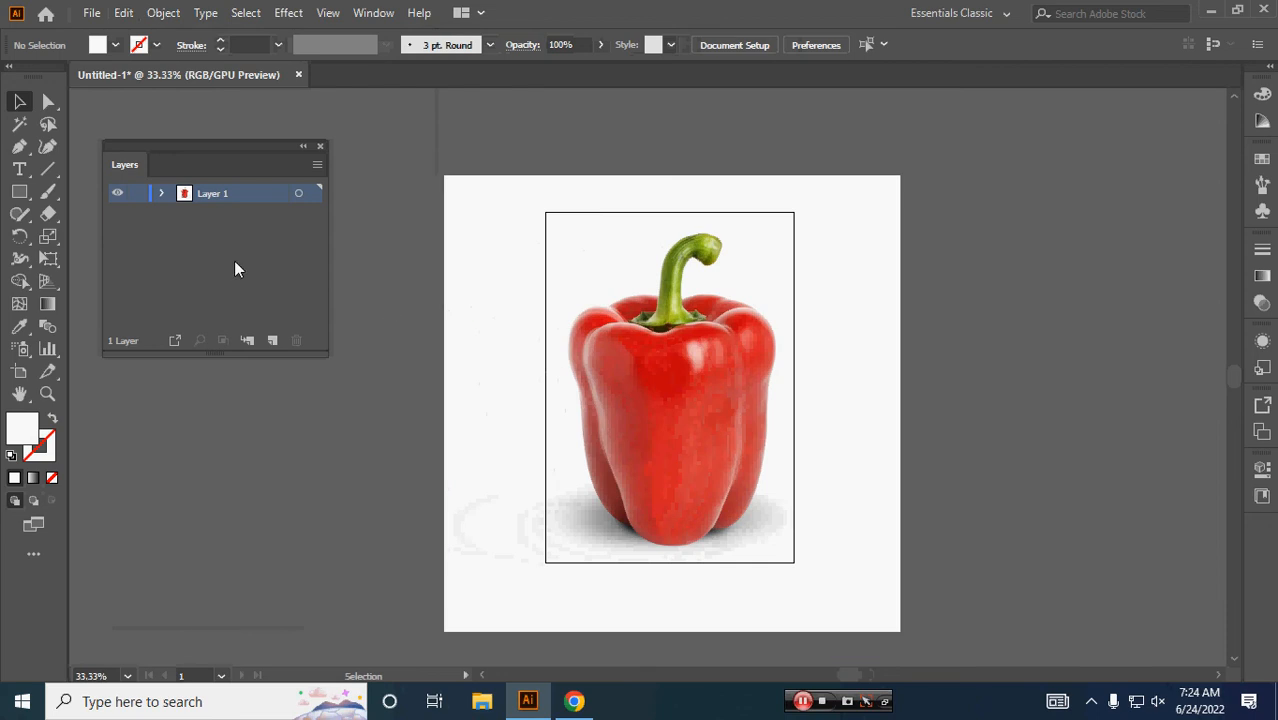
click(163, 194)
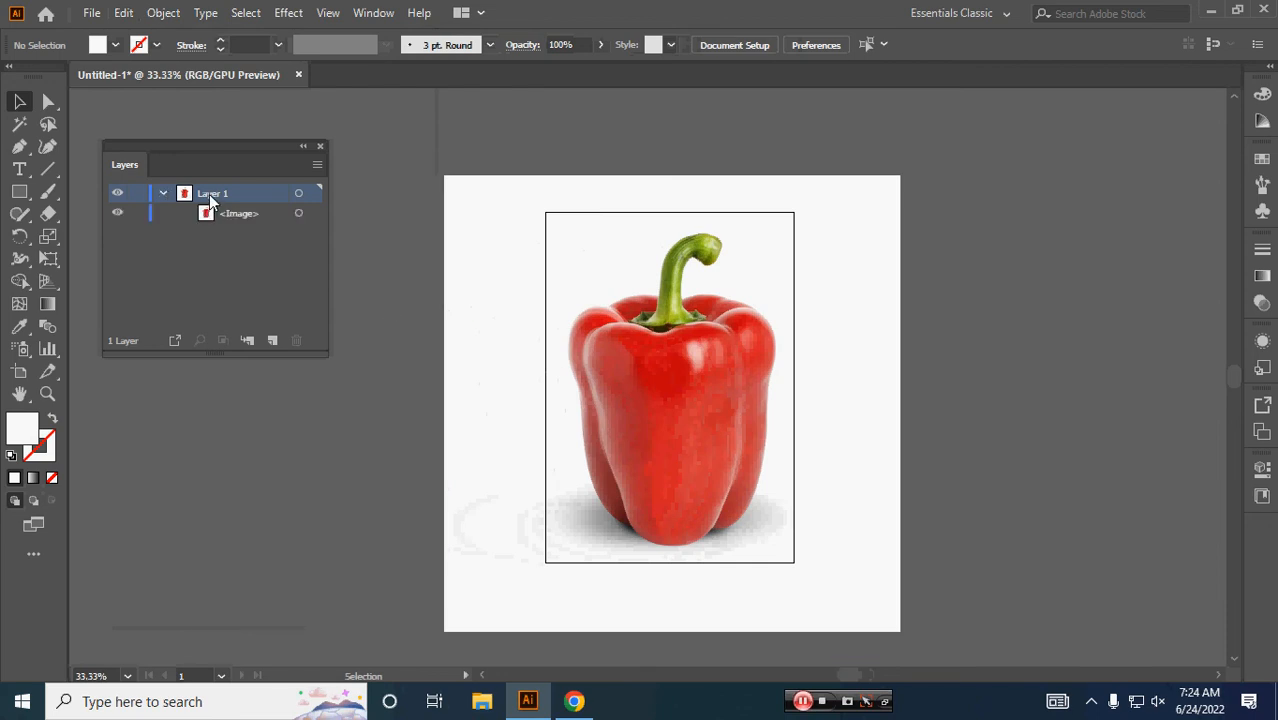
click(505, 288)
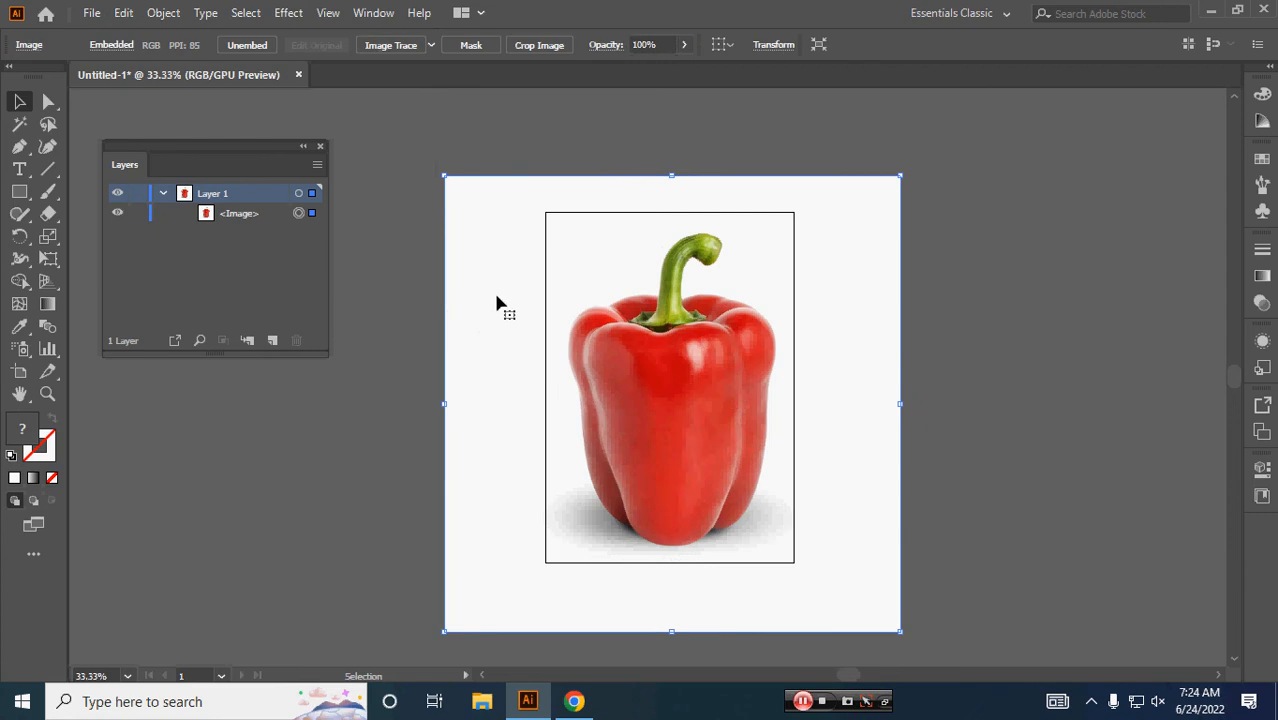
Draw a small test rectangle outside the artboard on Layer 1 and delete it
click(20, 192)
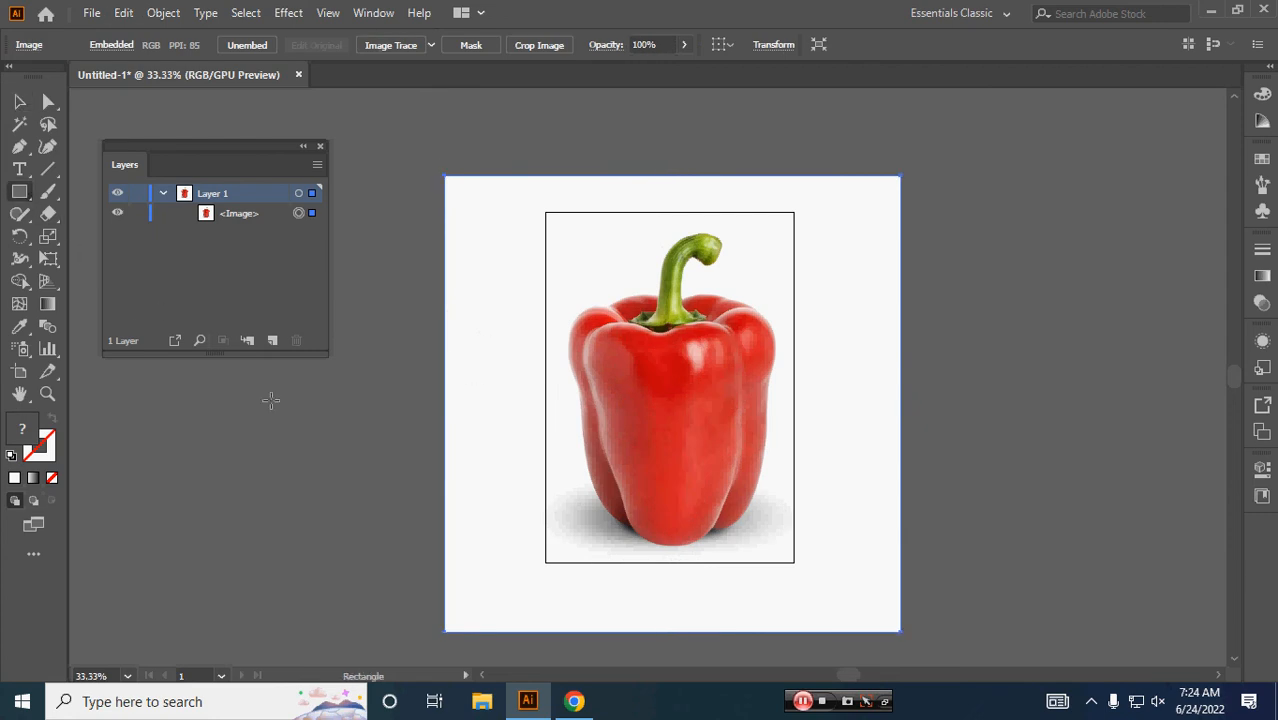
drag(272, 404, 333, 456)
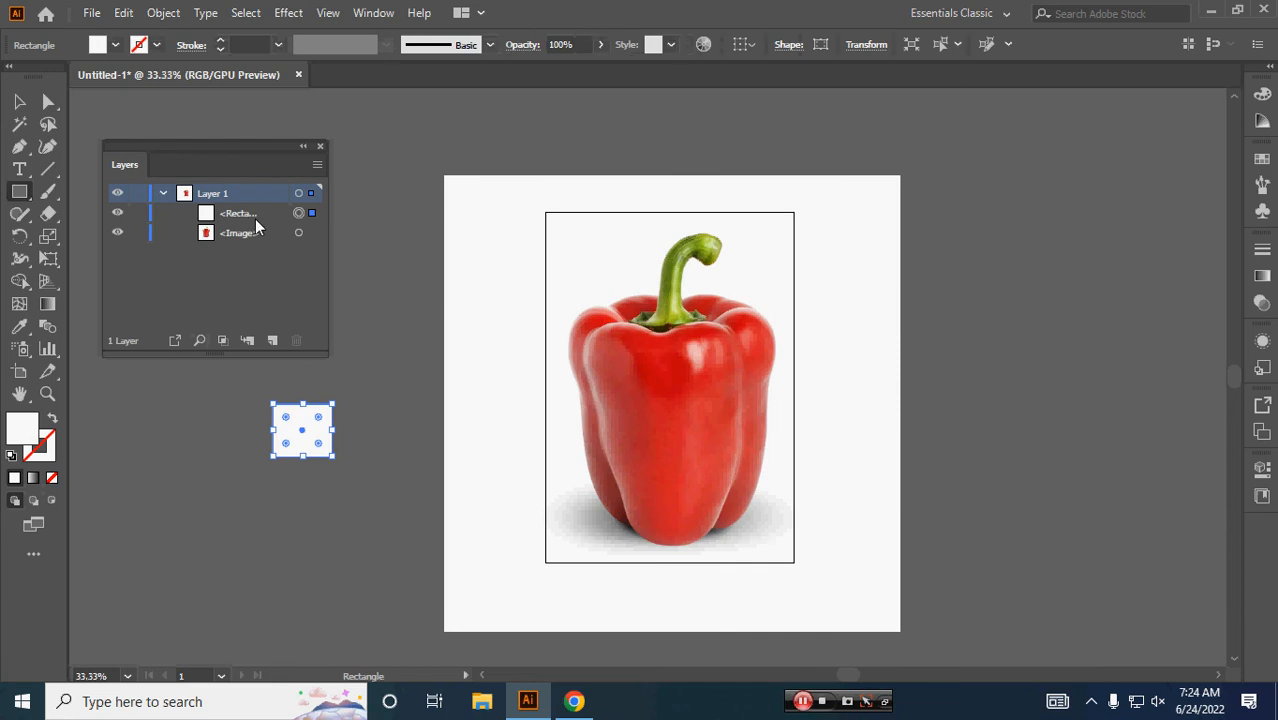
key(v)
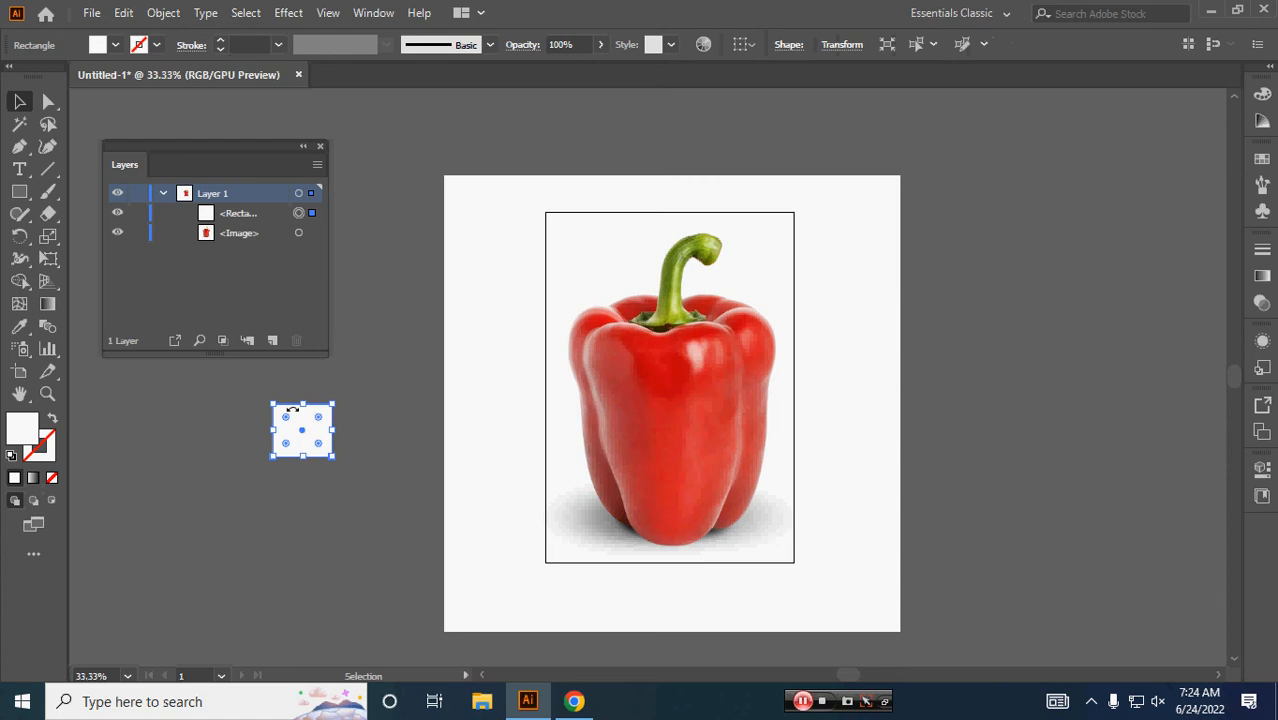
click(366, 422)
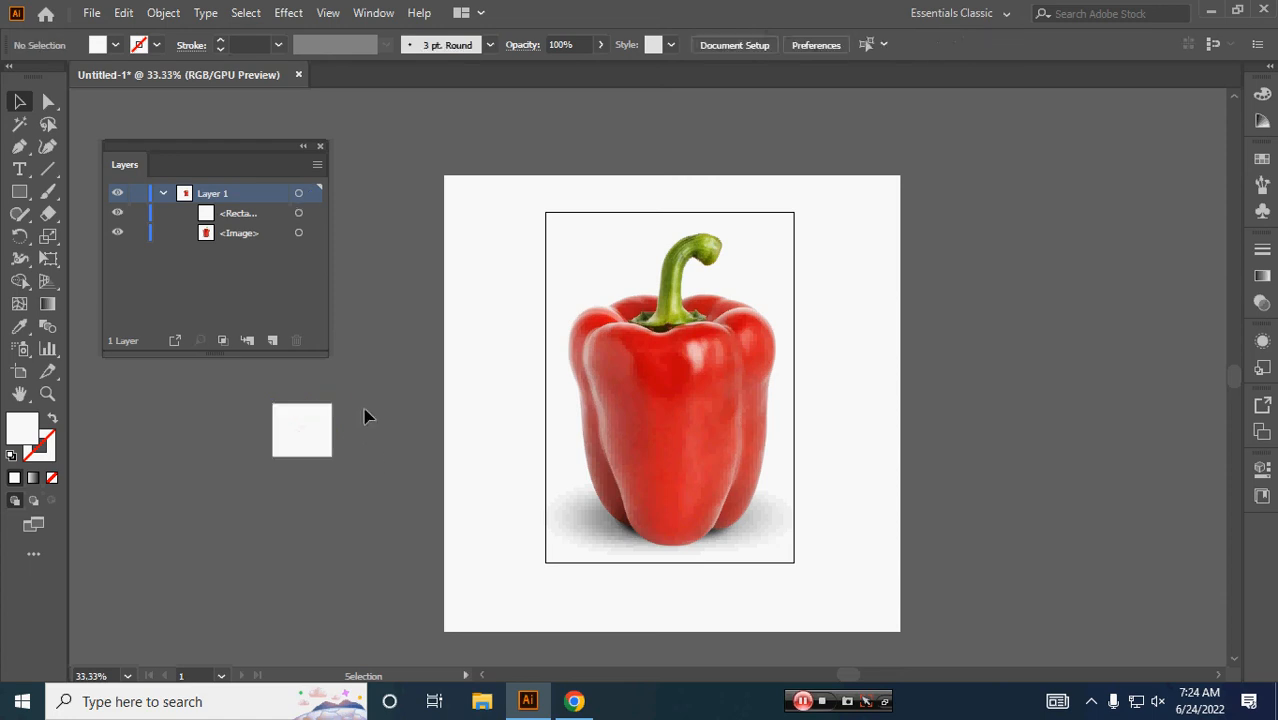
drag(366, 422, 247, 478)
key(Delete)
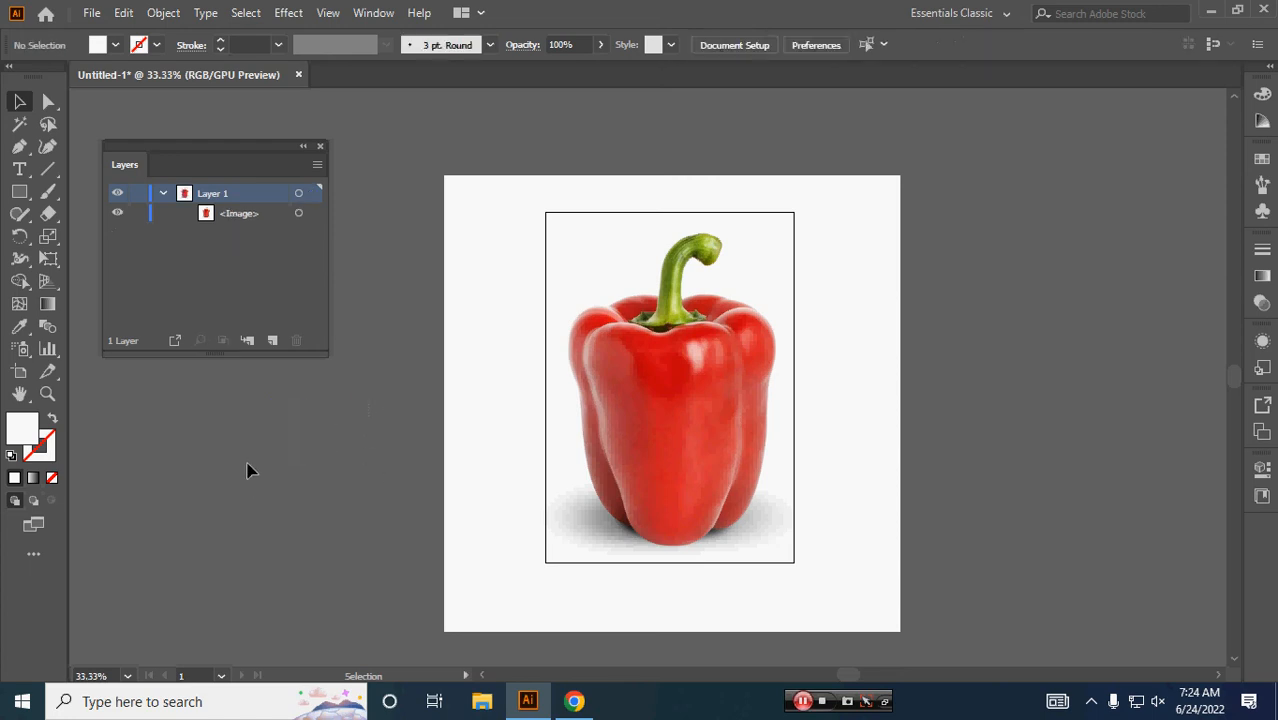
Lock Layer 1 containing the pepper image and add a new layer above it
click(466, 407)
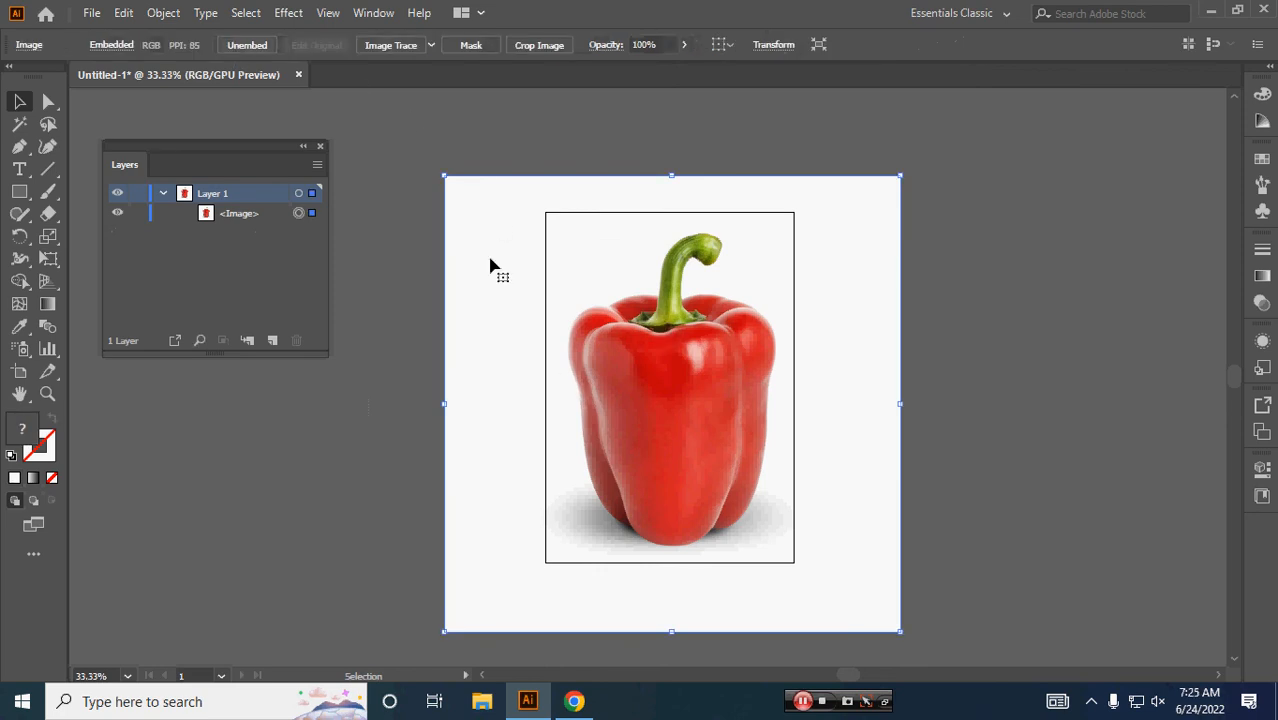
click(137, 193)
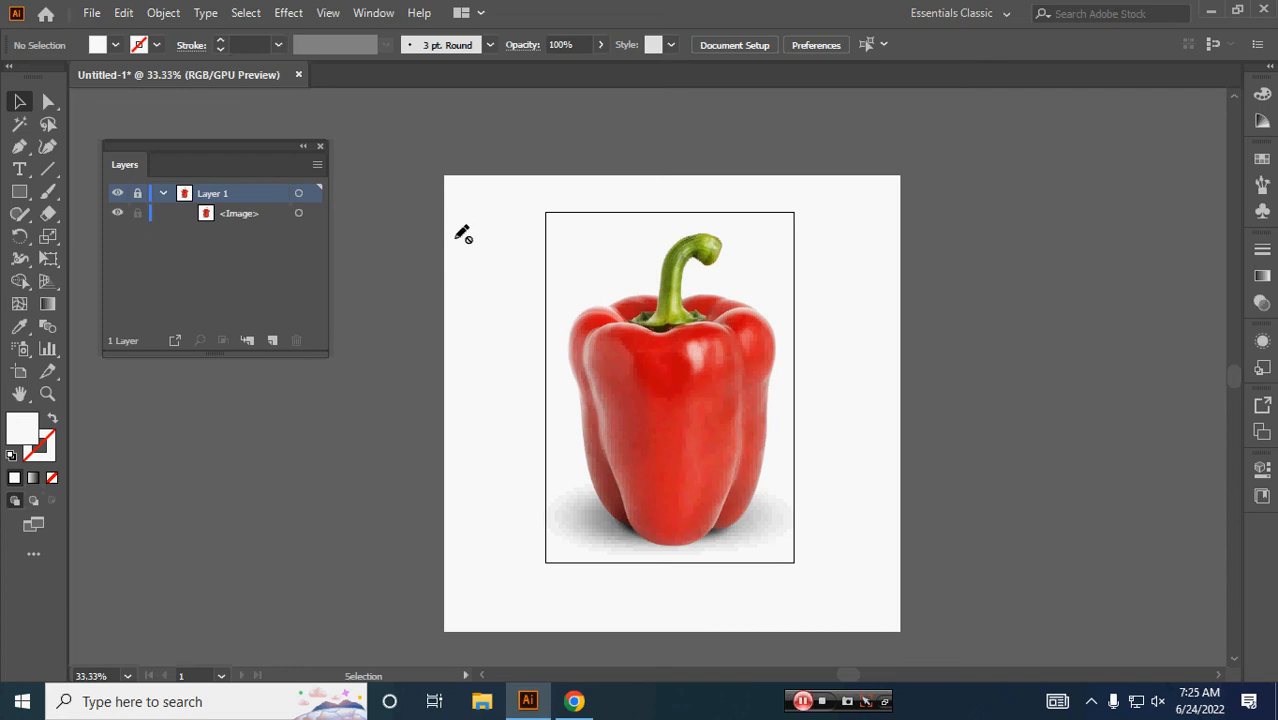
click(280, 341)
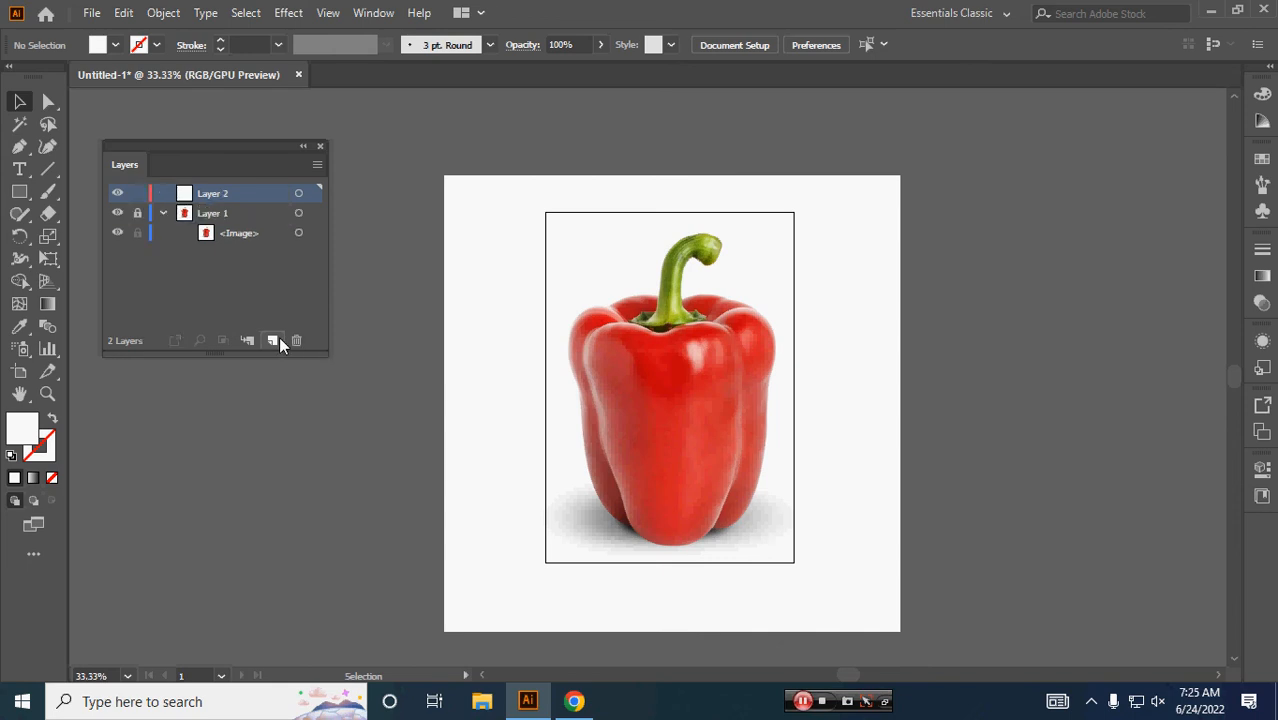
Rename the locked pepper layer as image and the empty layer above it as ff
double_click(212, 215)
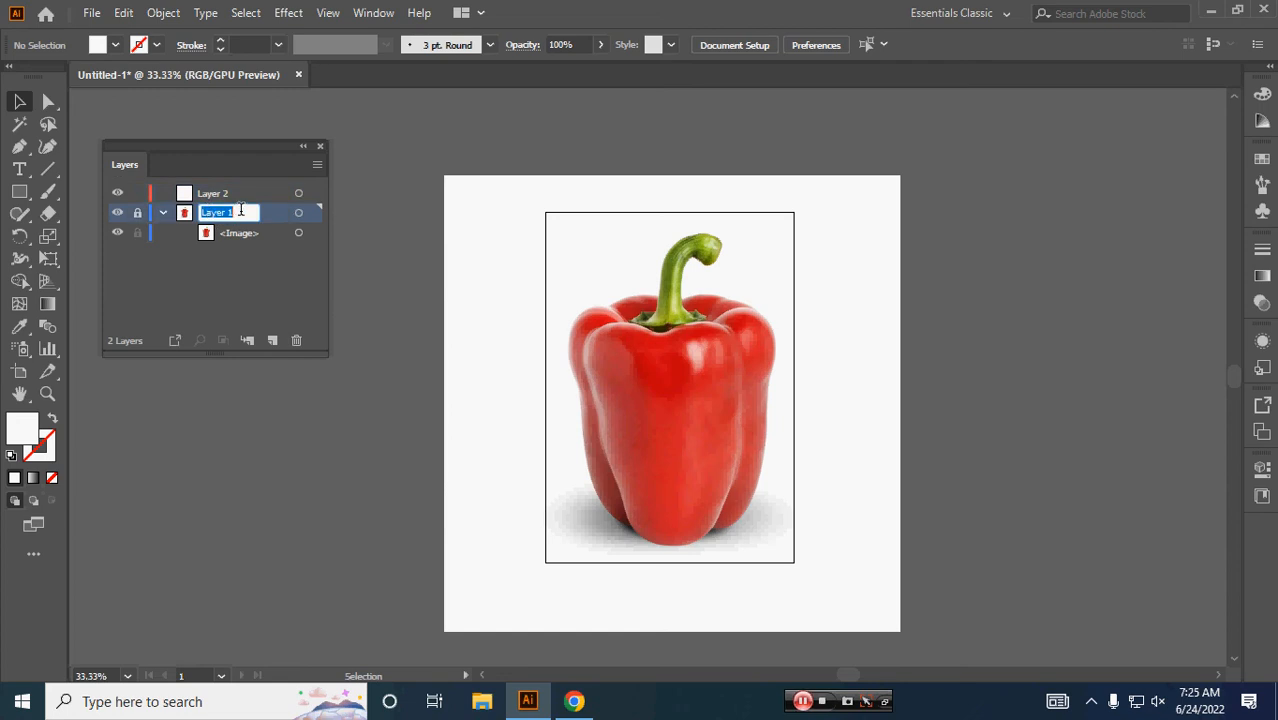
text(image)
key(Return)
double_click(213, 194)
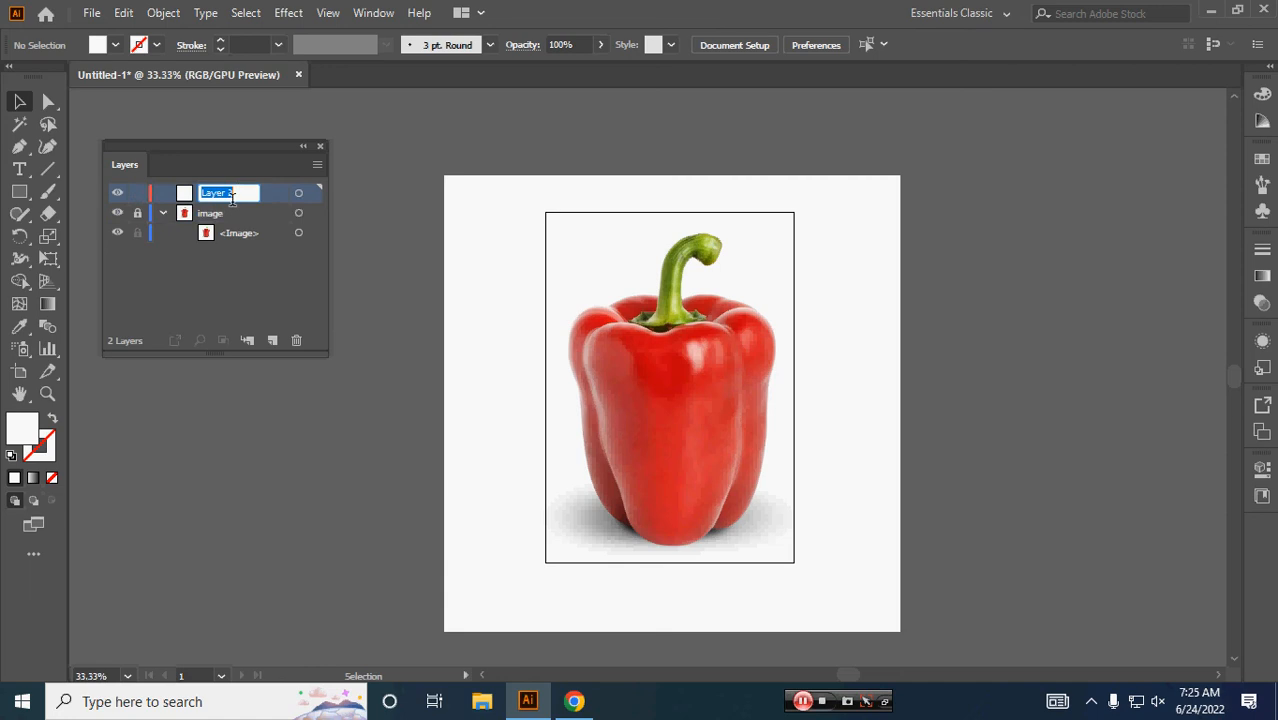
text(ff)
click(651, 421)
Add another layer above ff and name it sf
click(228, 194)
click(273, 340)
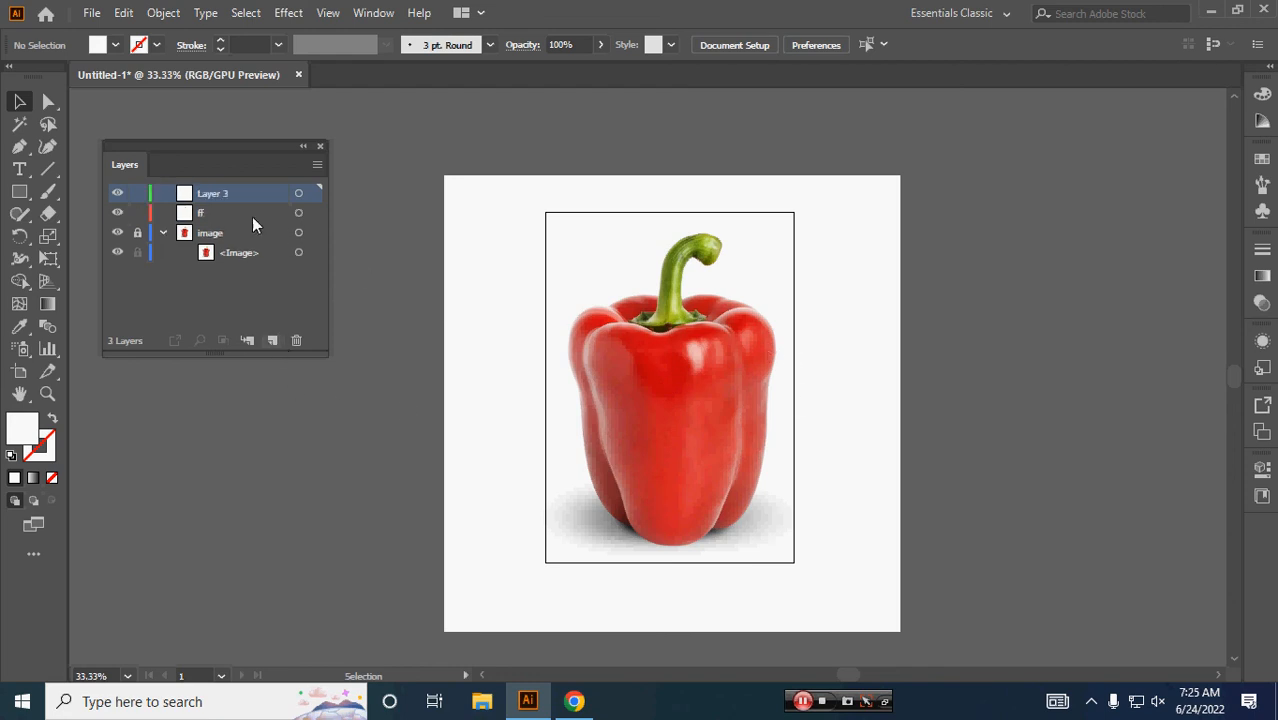
double_click(216, 196)
text(sf)
click(417, 338)
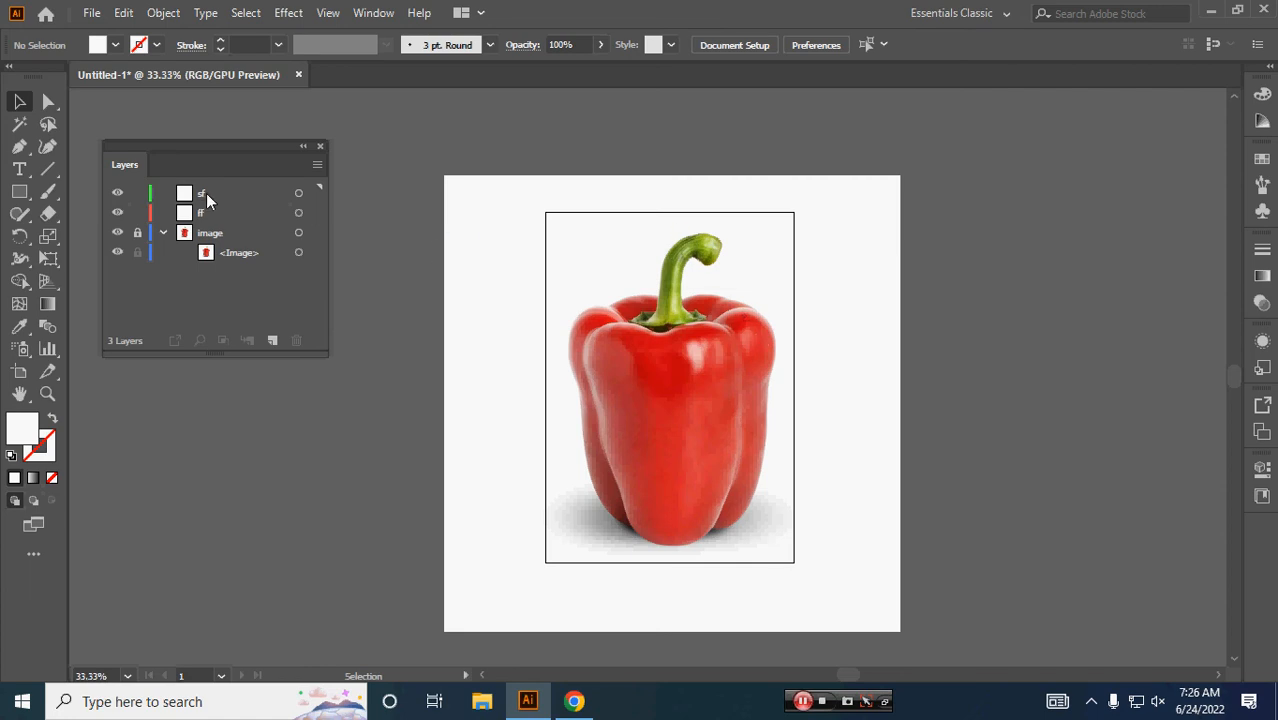
Draw a rectangle on the sf layer and move it to the empty area right of the artboard
click(236, 196)
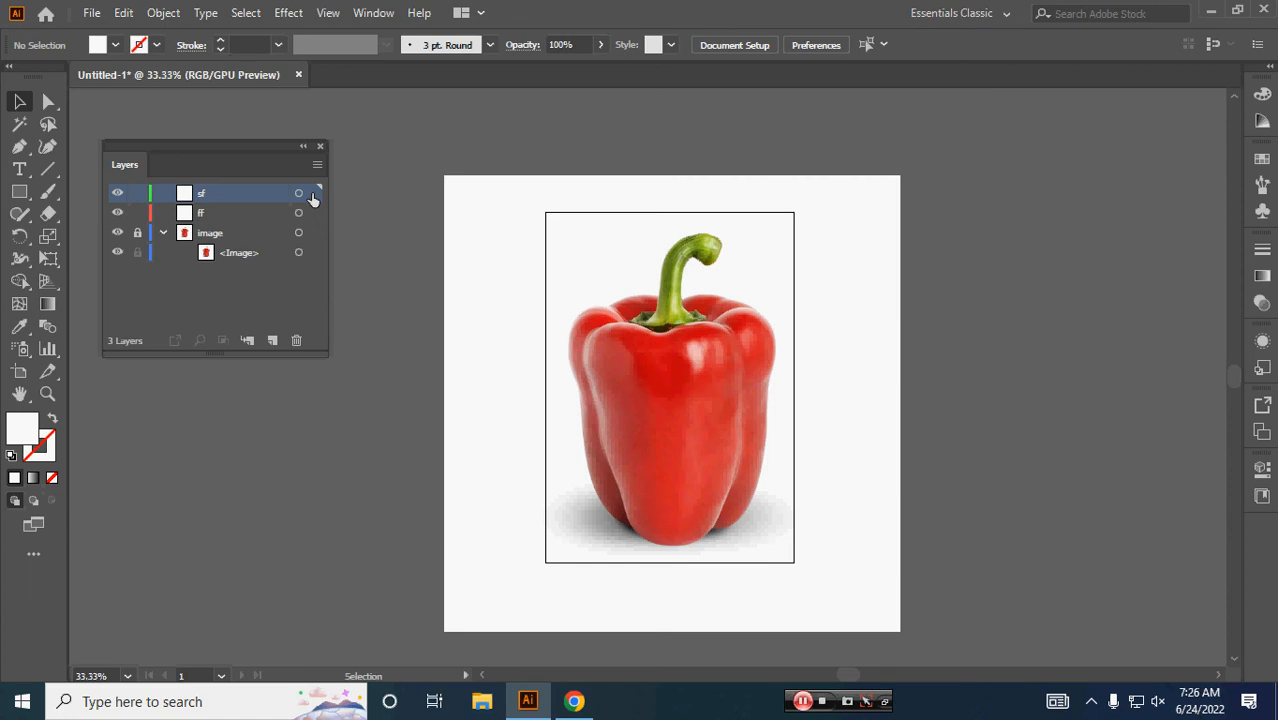
click(247, 213)
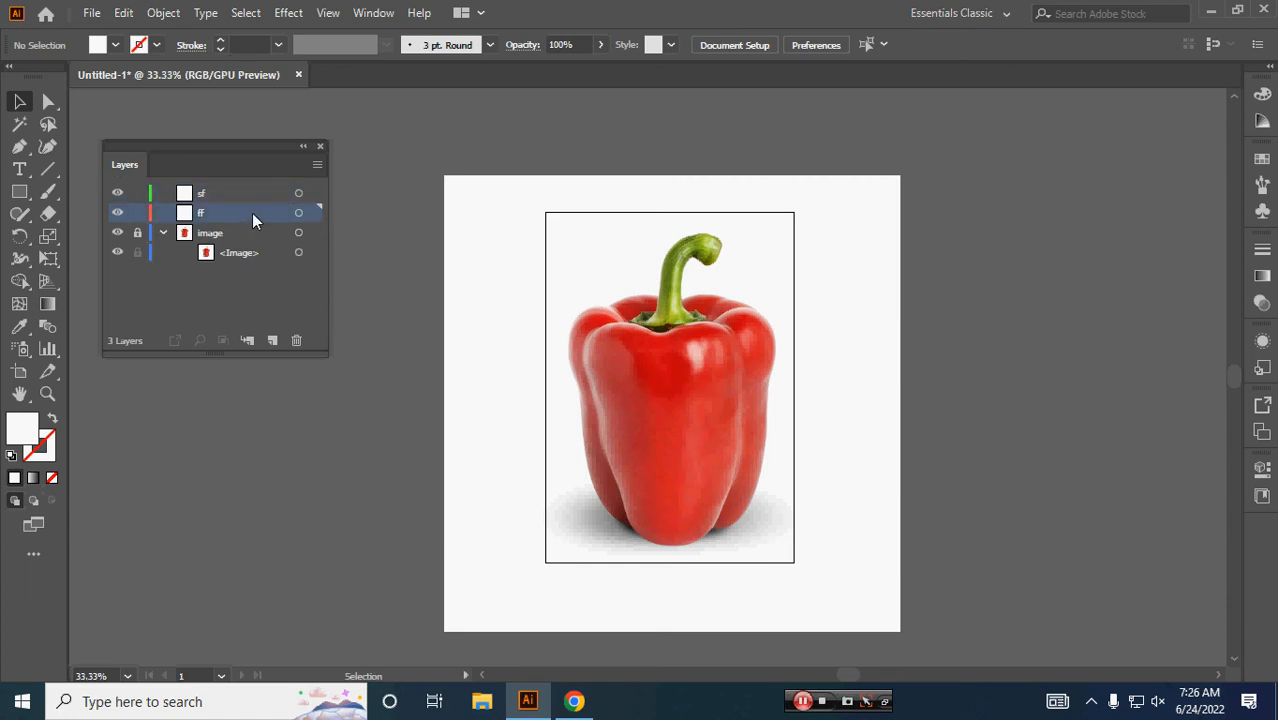
click(251, 197)
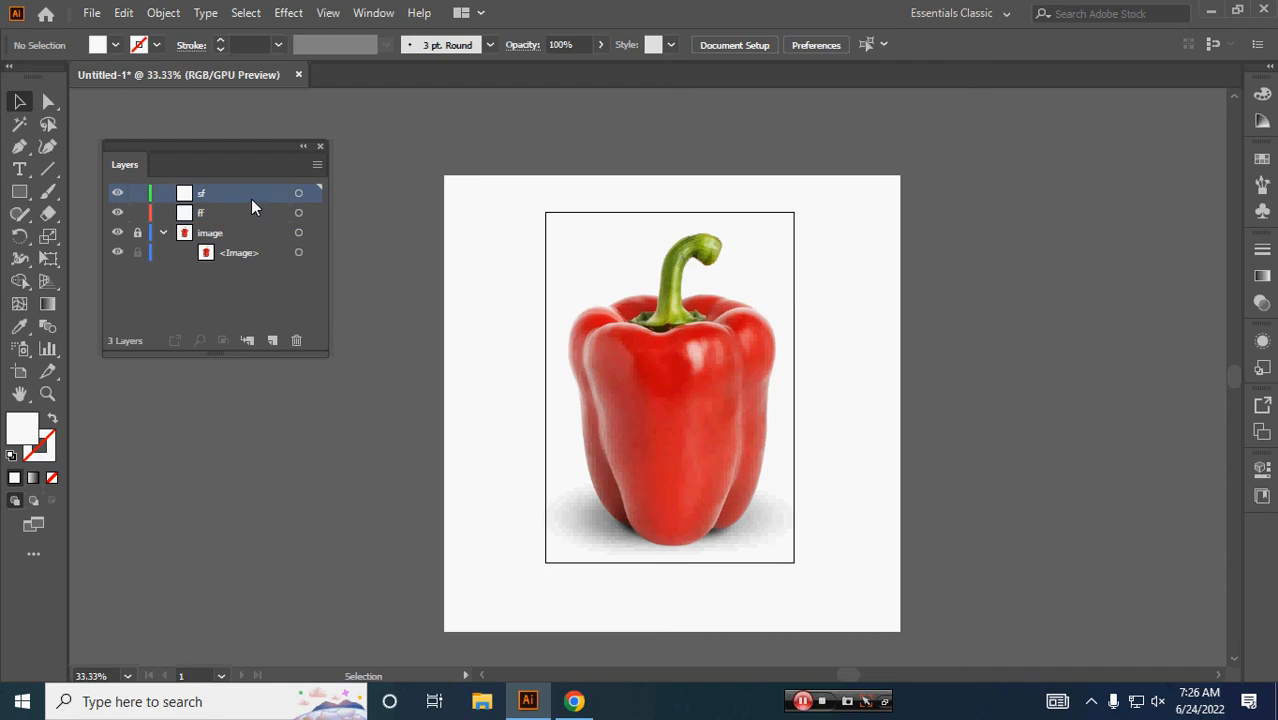
key(m)
drag(427, 121, 548, 205)
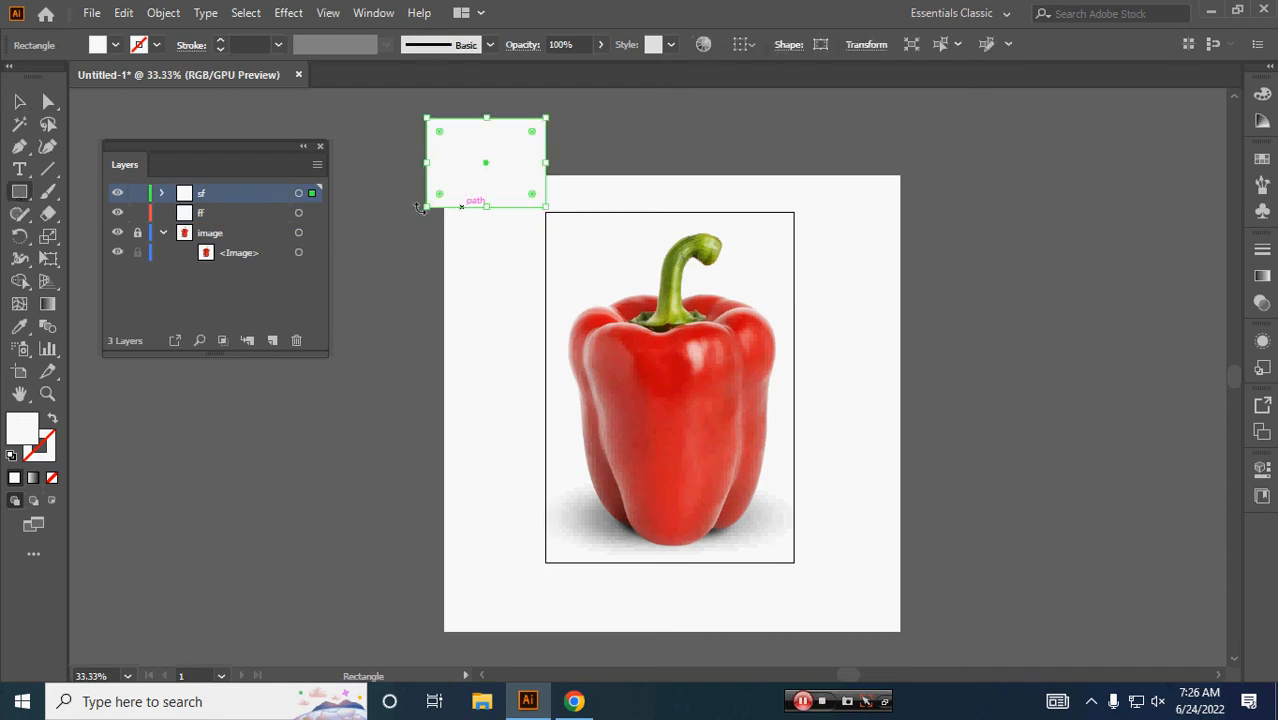
key(v)
drag(456, 177, 1067, 199)
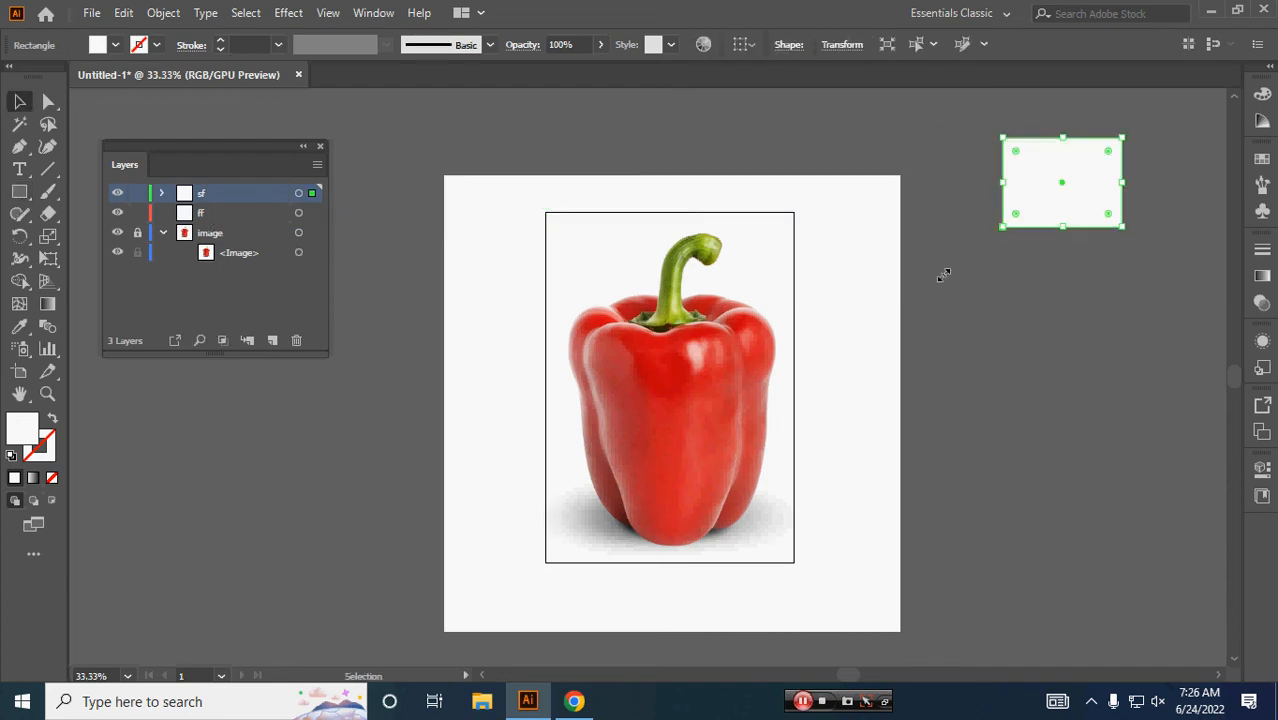
Fill the rectangle with a red sampled from the pepper using the Eyedropper, leaving it deselected
key(i)
click(742, 331)
key(v)
click(906, 268)
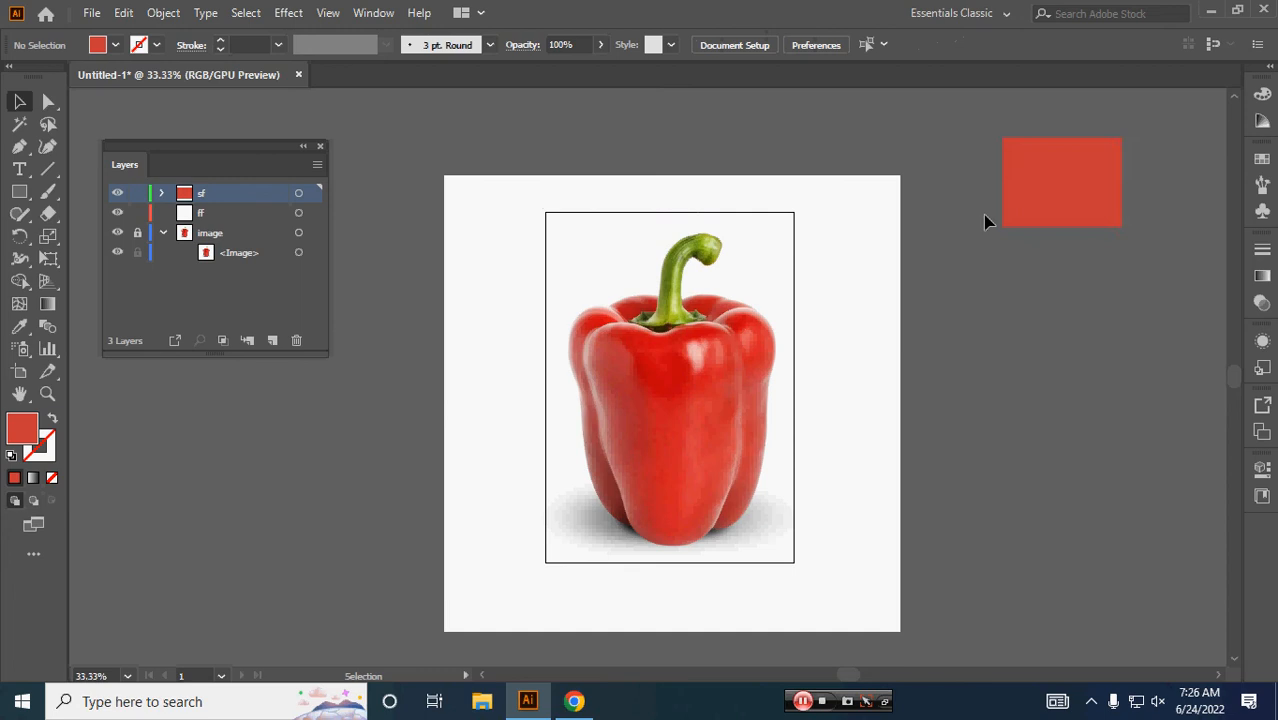
click(1060, 190)
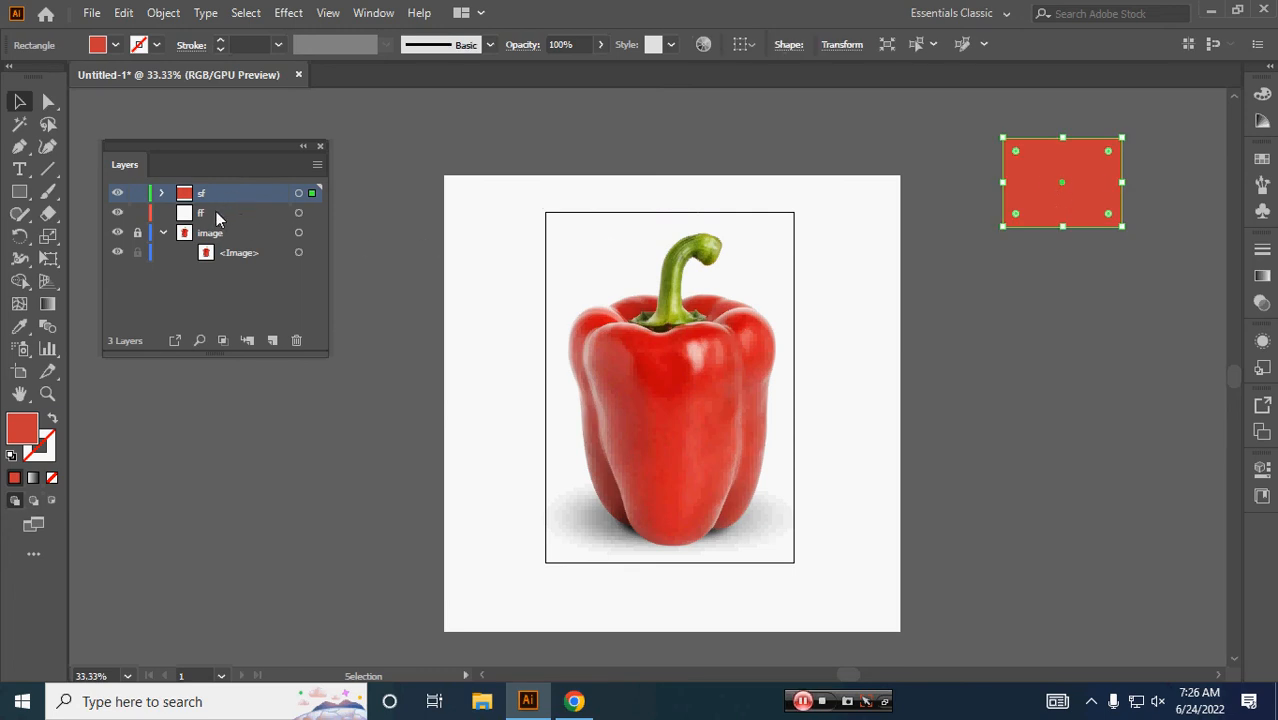
click(494, 344)
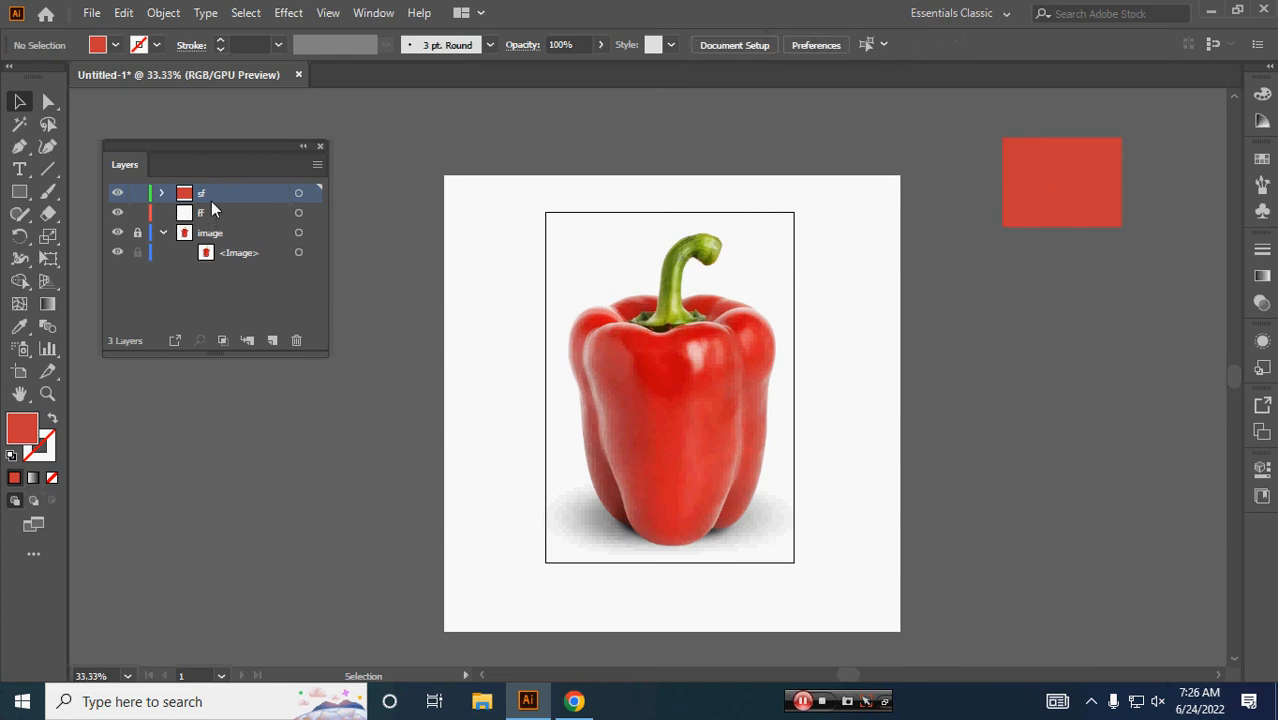
Draw a second rectangle below the red one on the sf layer and fill it with dark green from the stem
key(m)
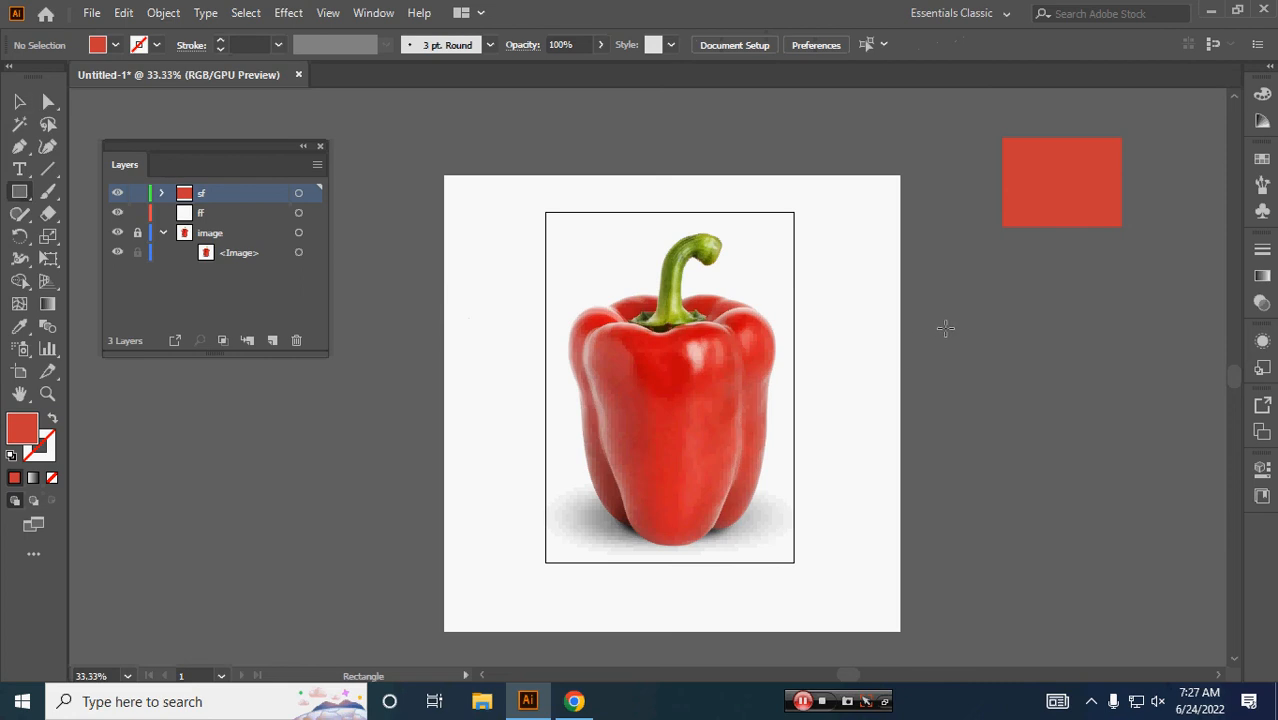
drag(943, 324, 1049, 422)
key(v)
click(387, 361)
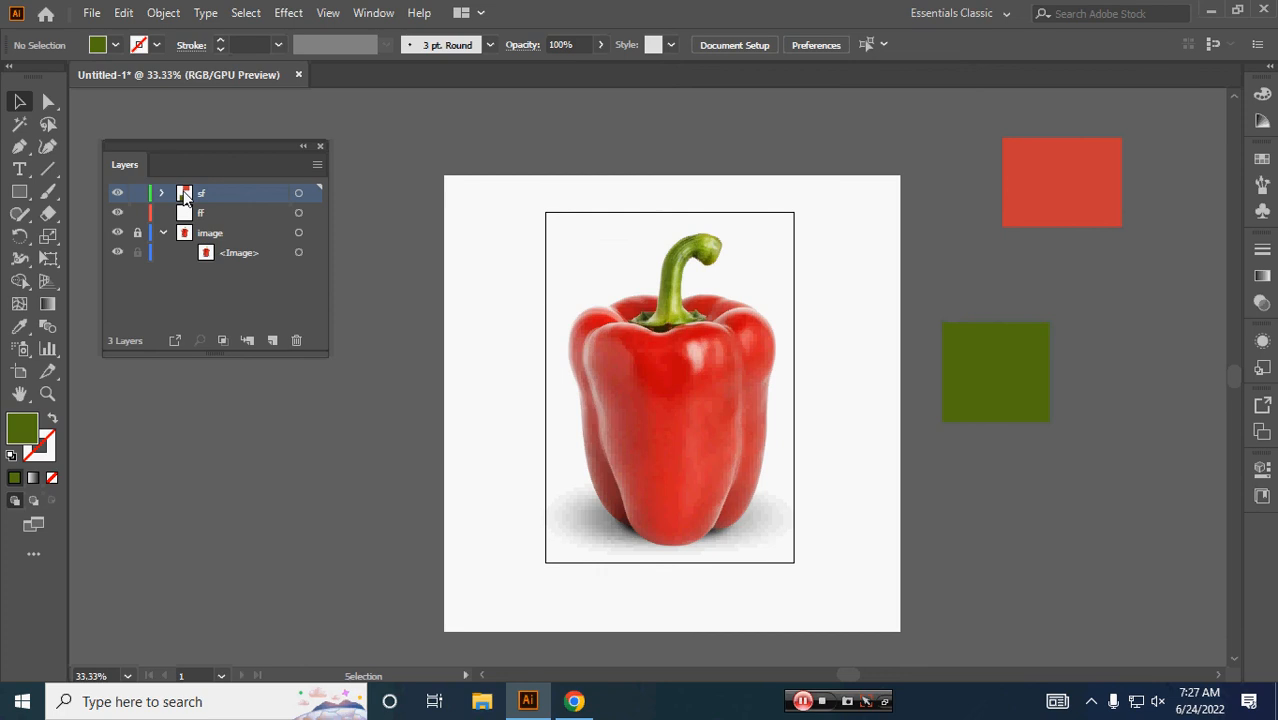
Select all artwork on the sf layer and cut both colored rectangles from it
click(987, 379)
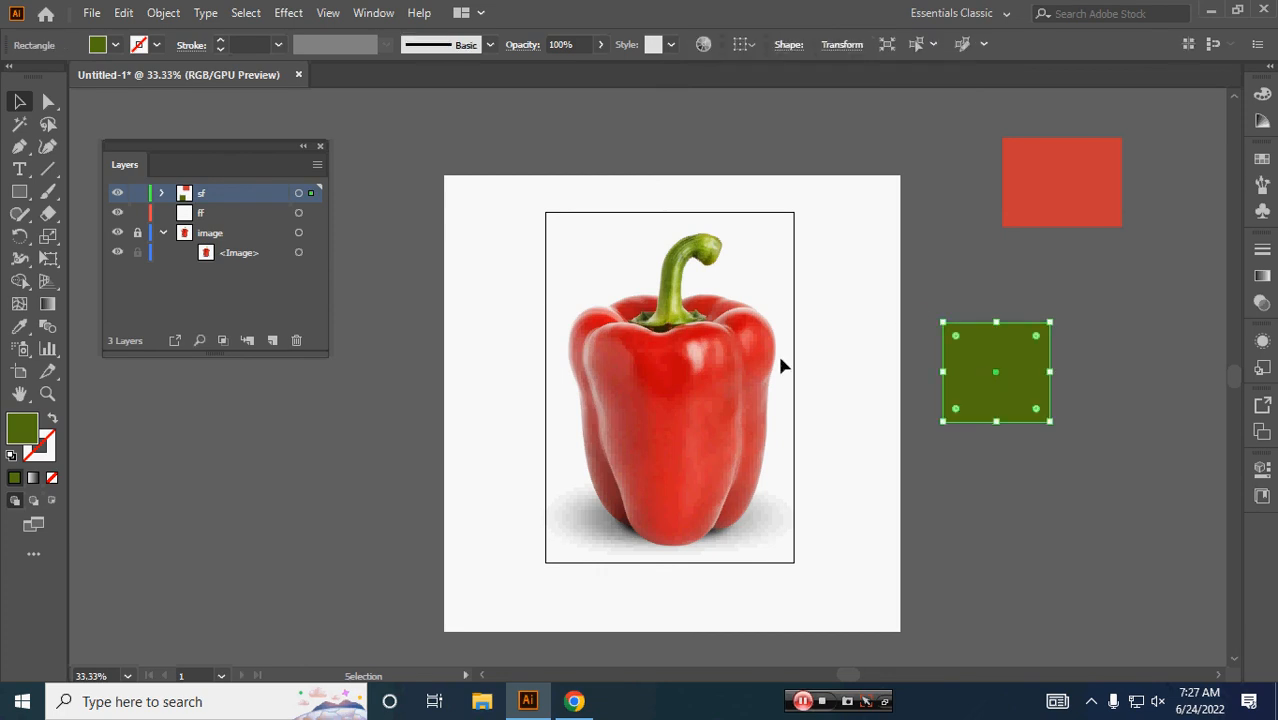
click(393, 291)
click(313, 193)
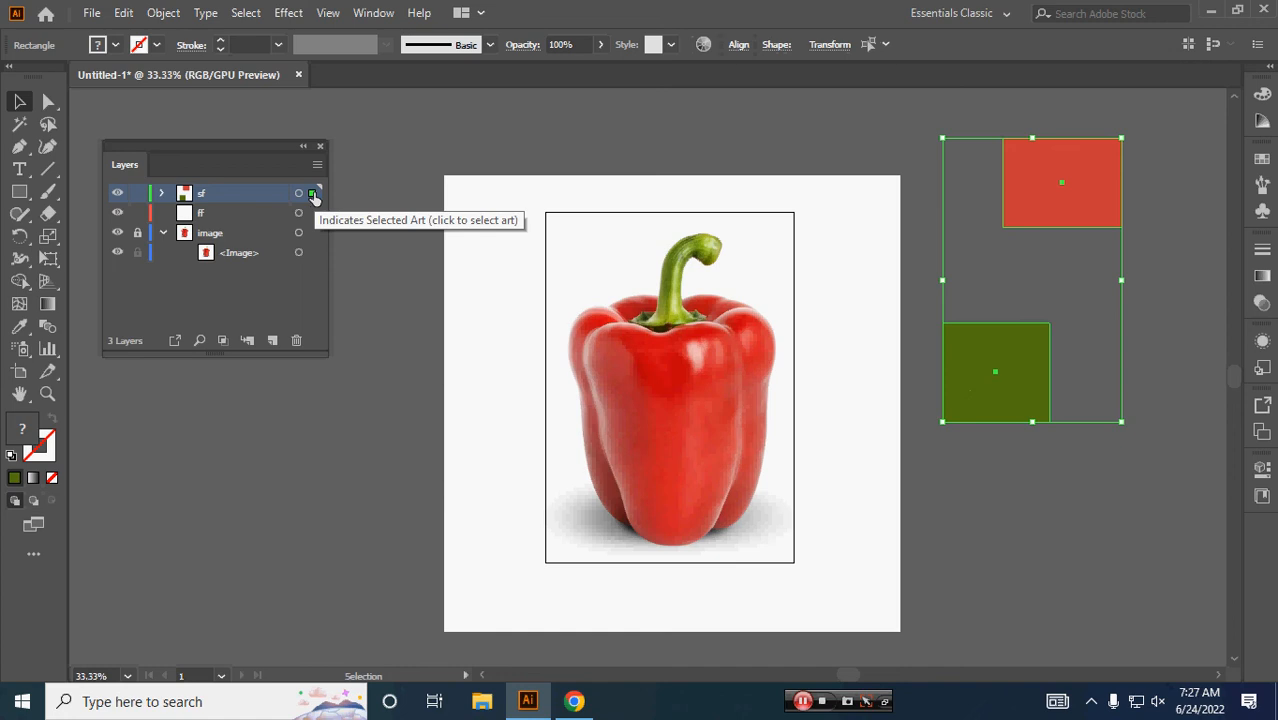
key(Delete)
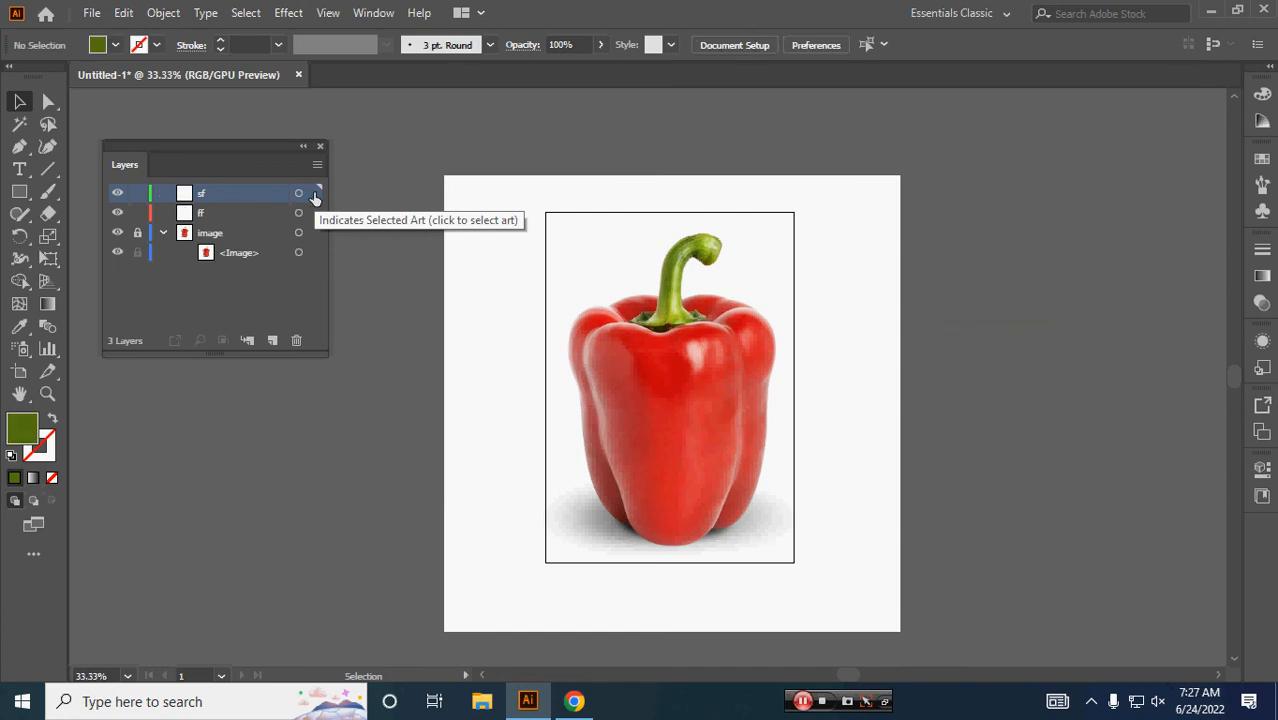
Paste the two rectangles onto the ff layer and move them to the empty area right of the artboard
click(255, 214)
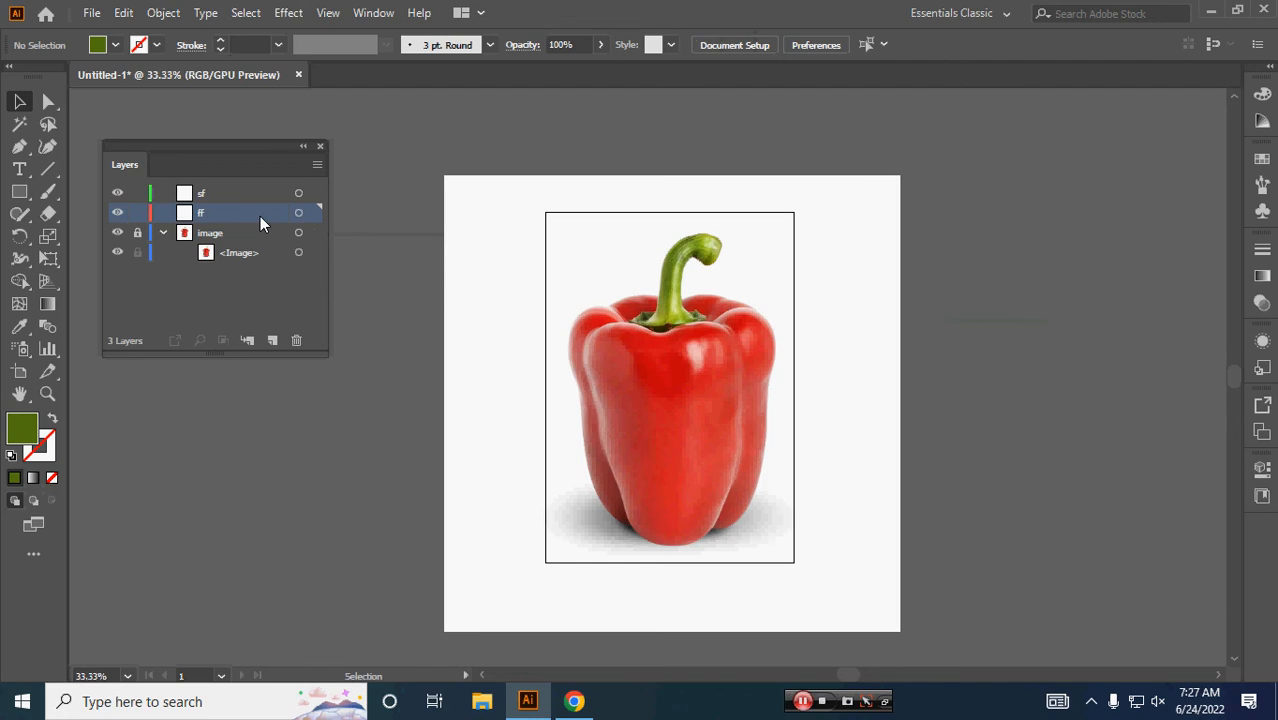
key(ctrl+f)
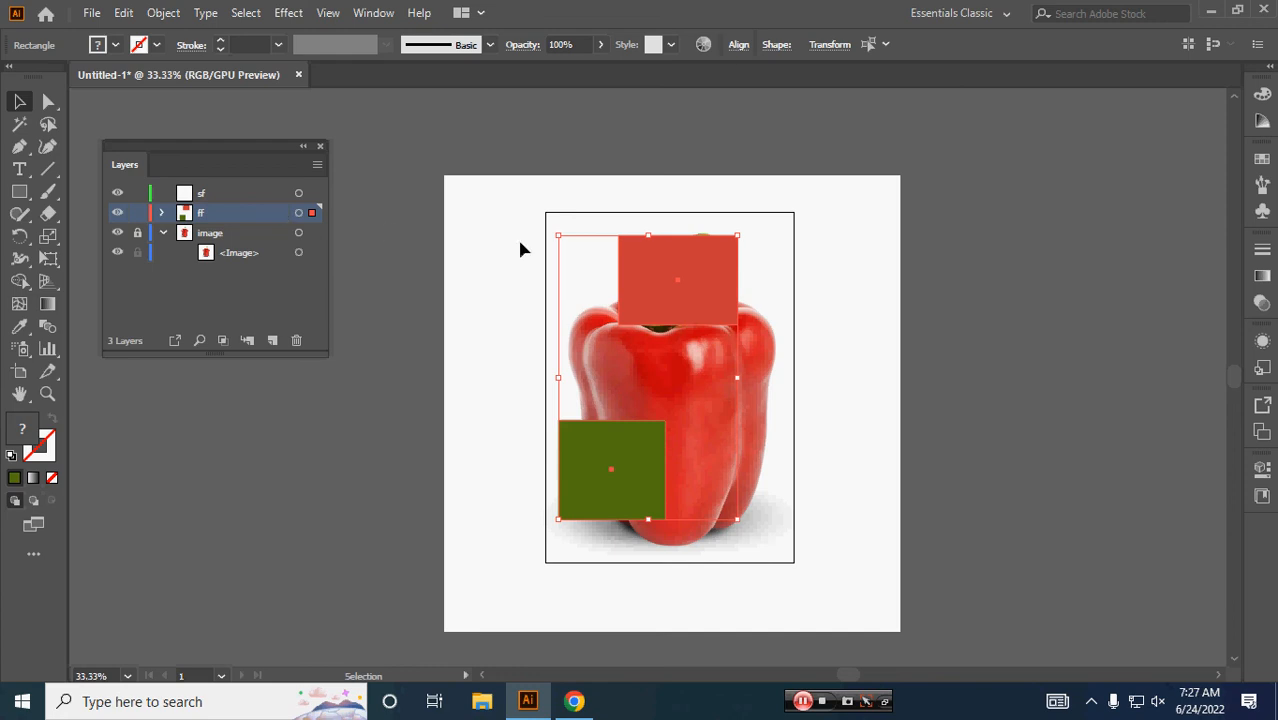
drag(660, 295, 1098, 214)
click(1176, 512)
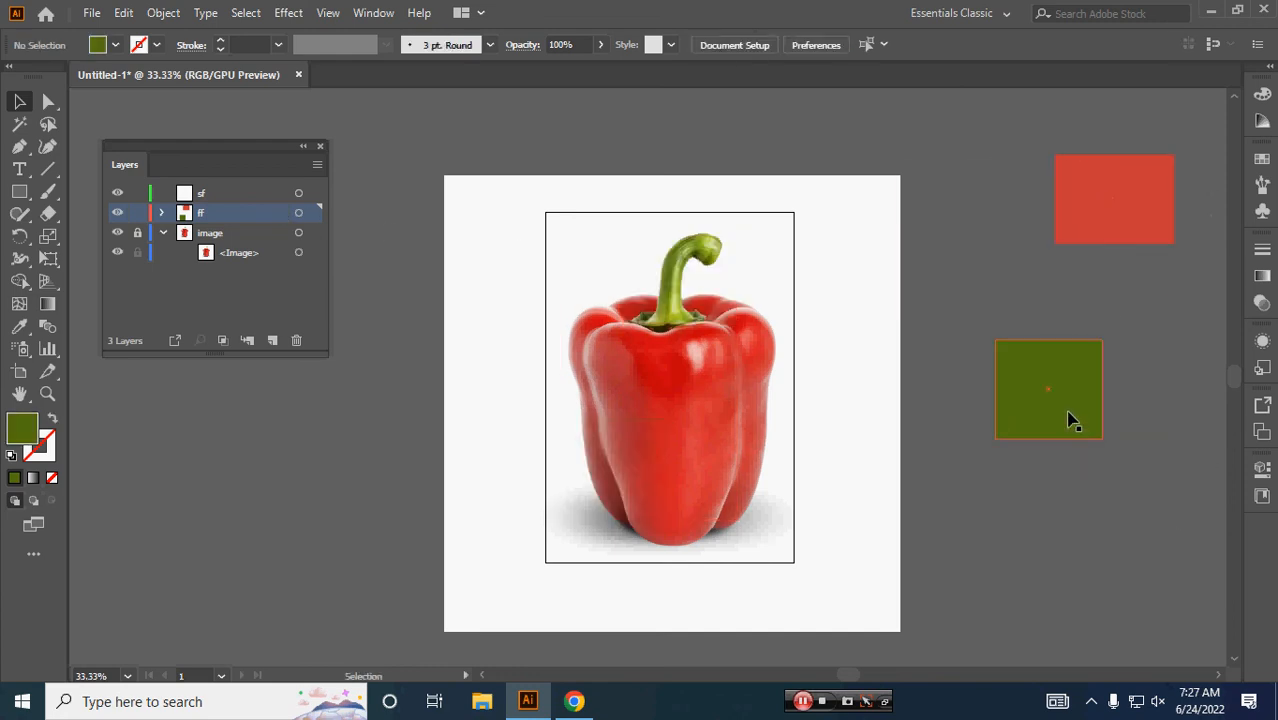
click(1070, 420)
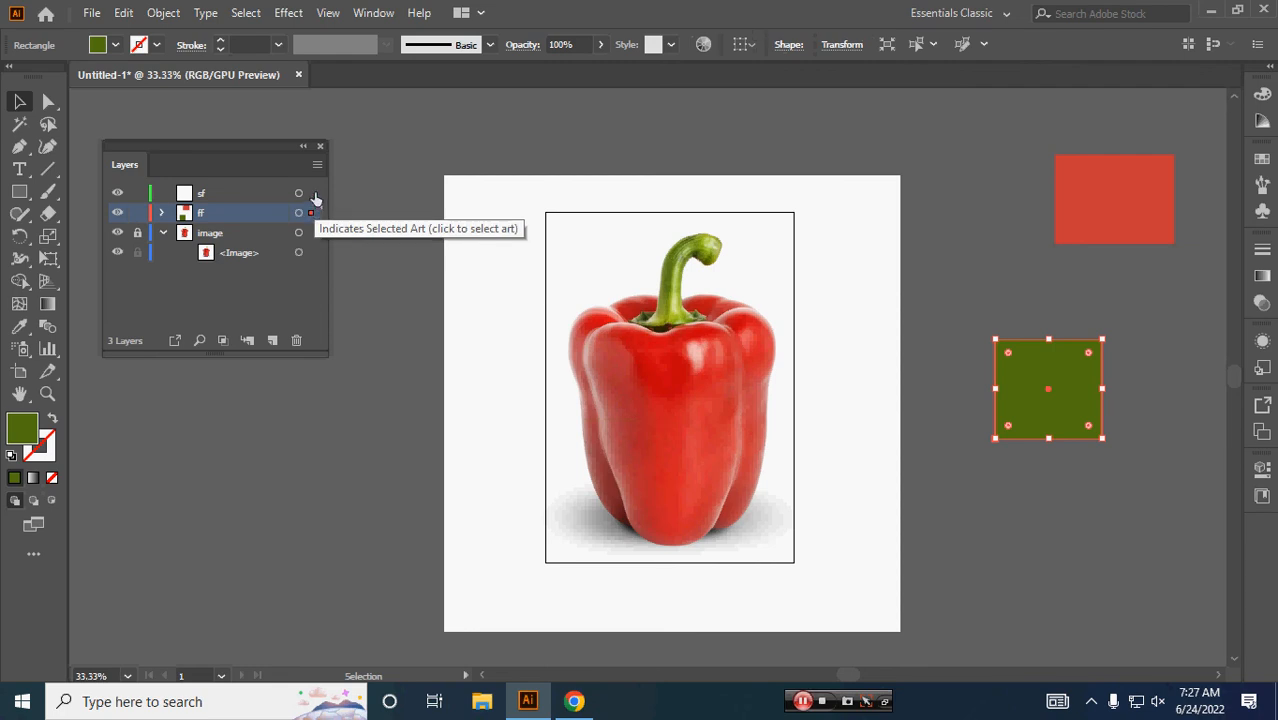
click(422, 251)
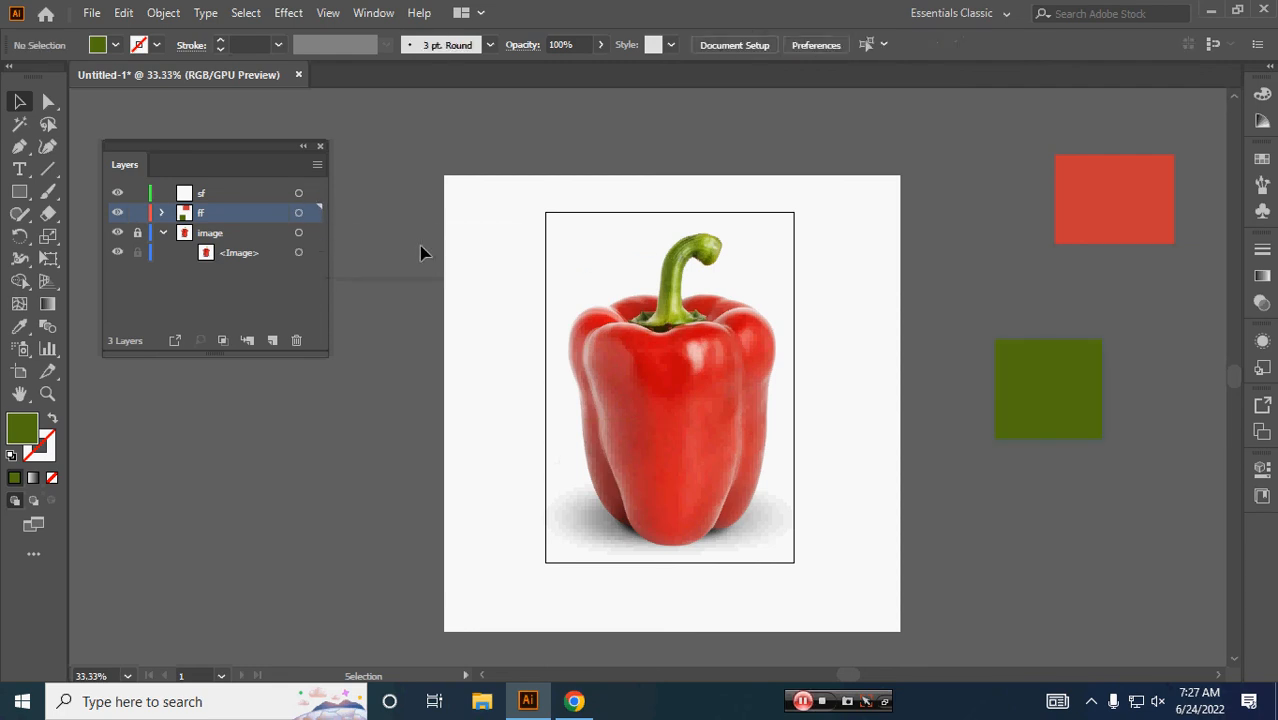
Select the red rectangle, expand the ff layer, and toggle the rectangle's visibility off and on to check its entry
click(228, 238)
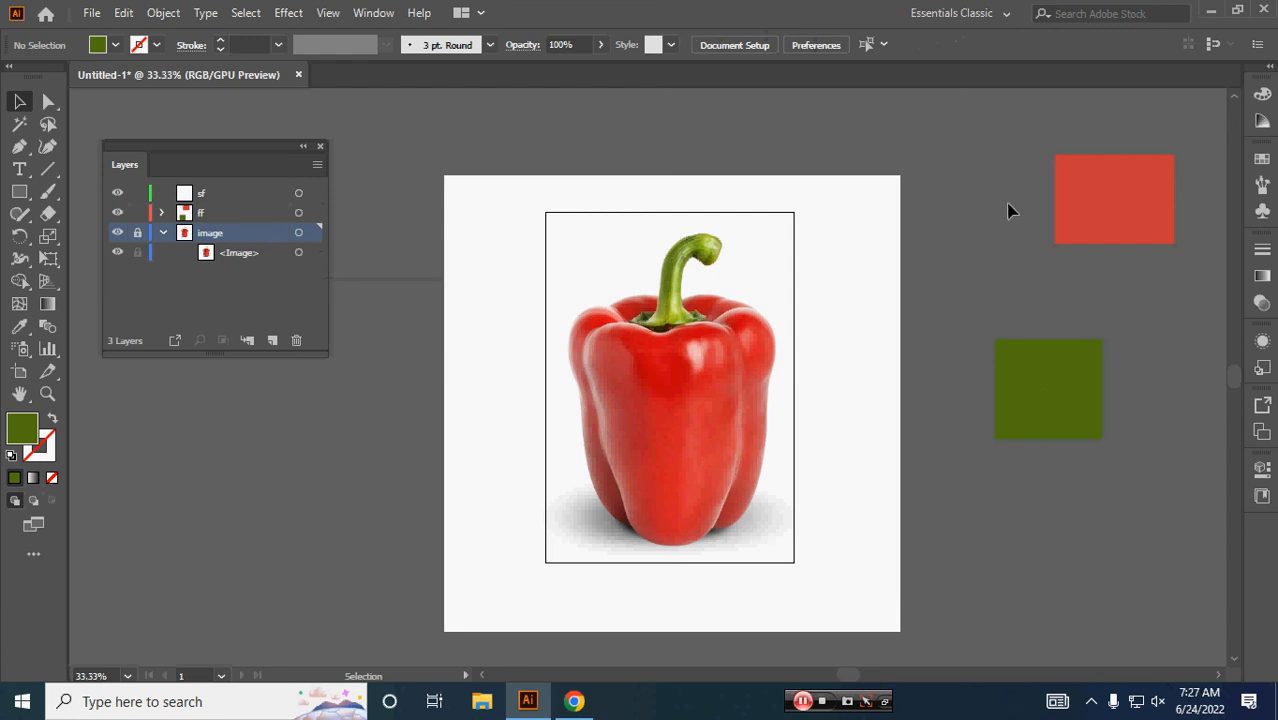
click(1072, 208)
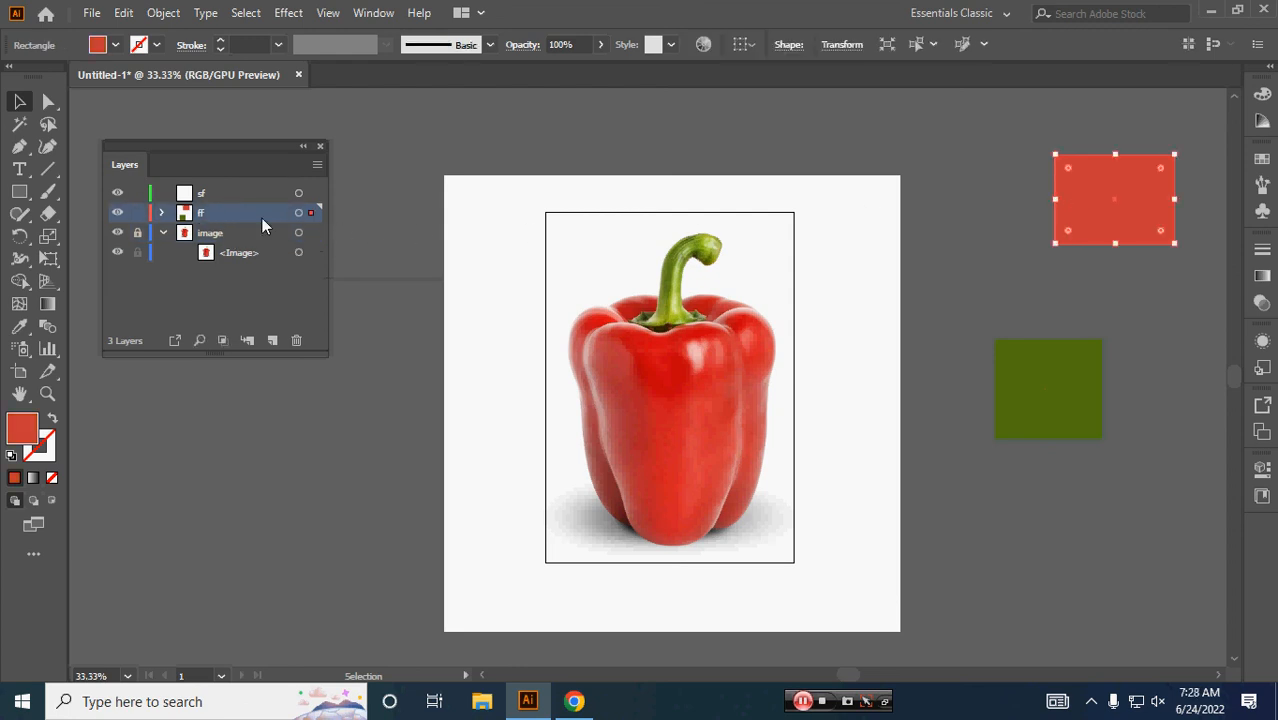
click(163, 214)
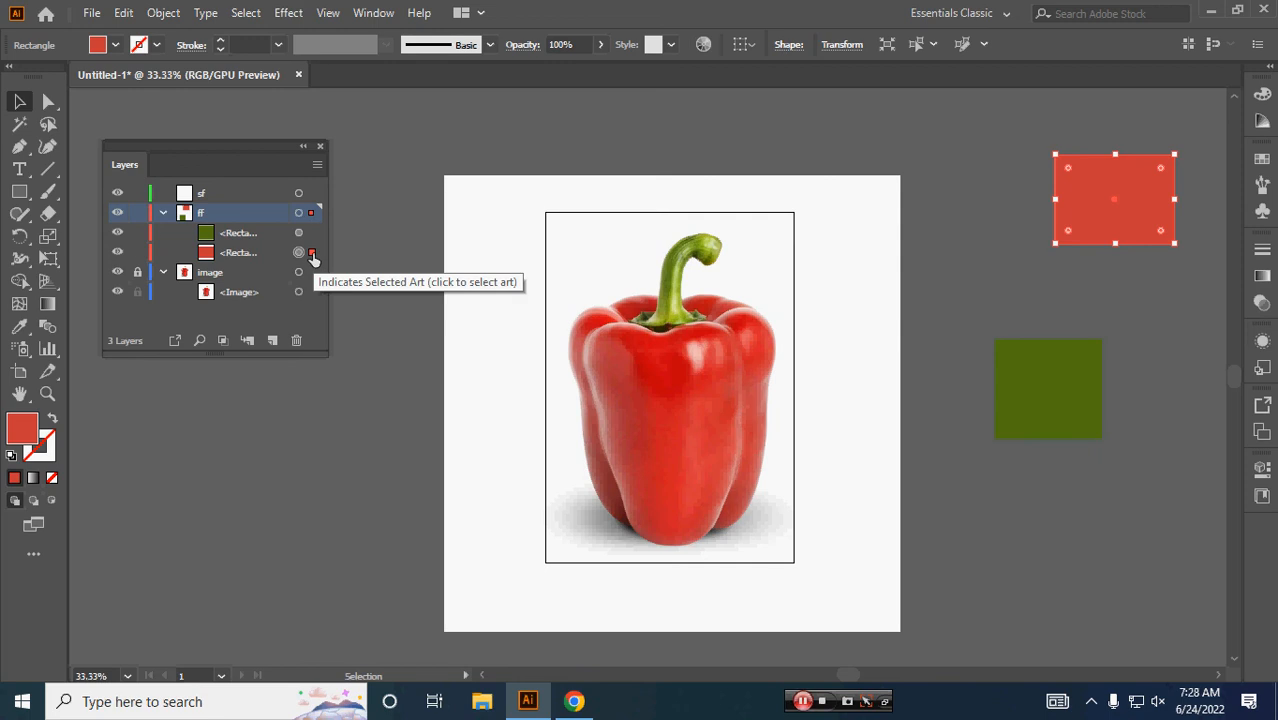
click(260, 257)
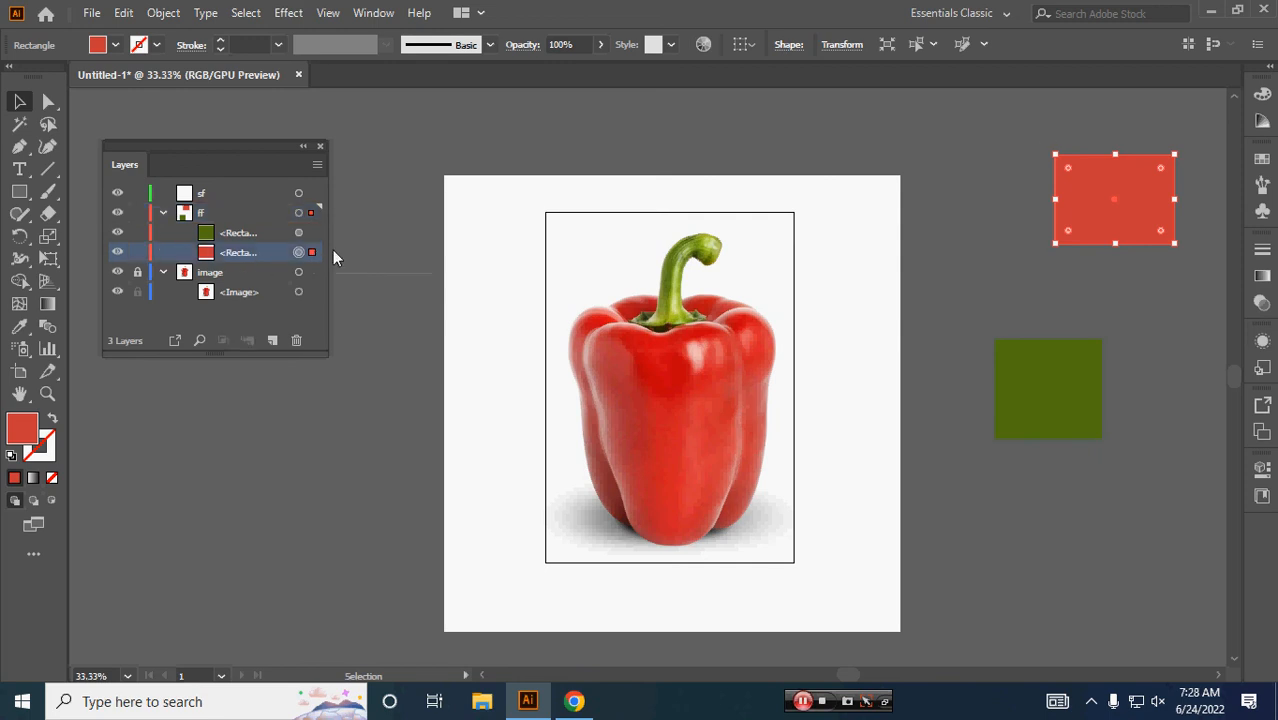
click(119, 253)
click(119, 253)
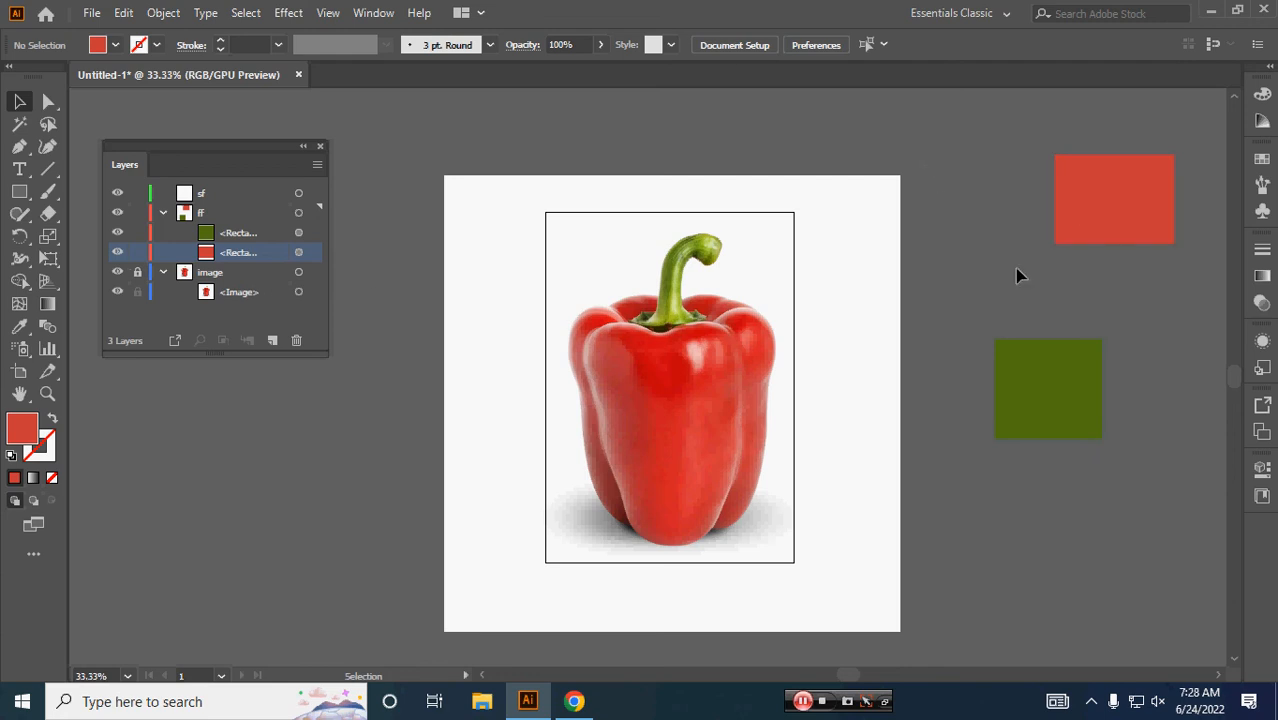
Cut both rectangles from the ff layer, paste them onto the sf layer, and move them right of the artboard
drag(1014, 268, 1115, 420)
key(Delete)
click(214, 193)
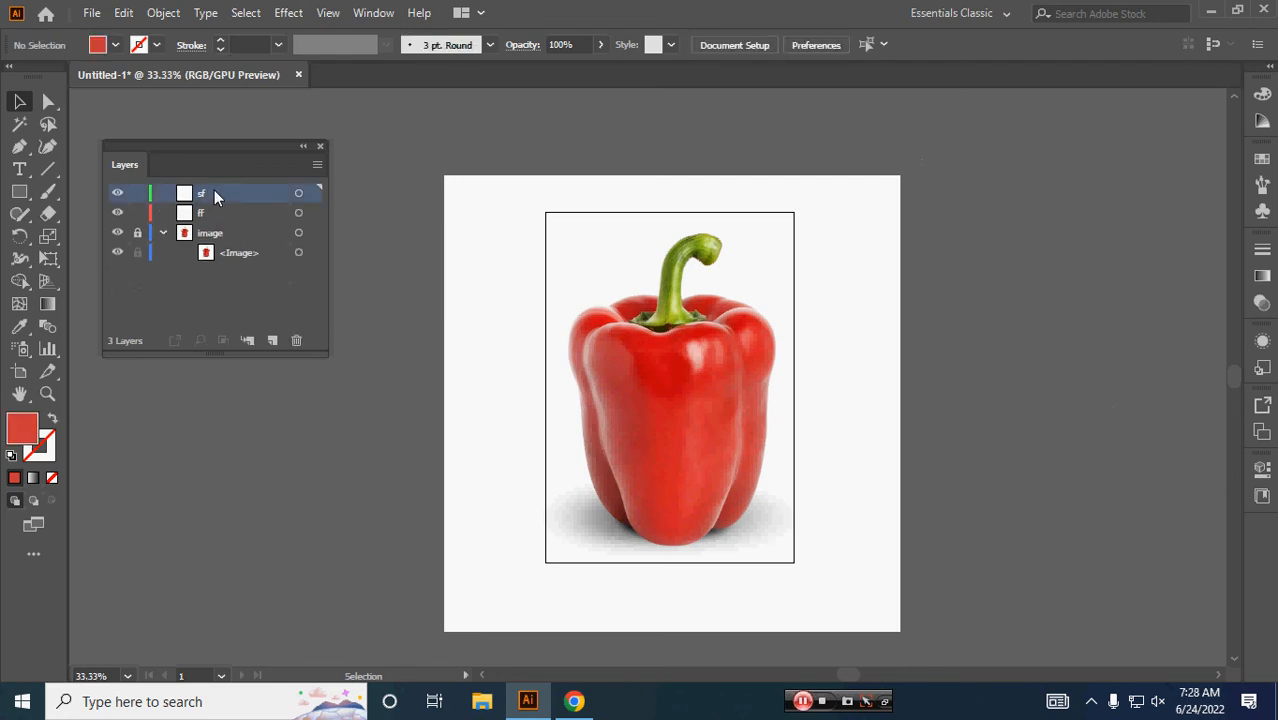
key(ctrl+f)
drag(673, 275, 1138, 215)
Cut both rectangles from the sf layer and place them on the ff layer at the same position with Paste in Front
key(ctrl+x)
click(223, 215)
key(ctrl+v)
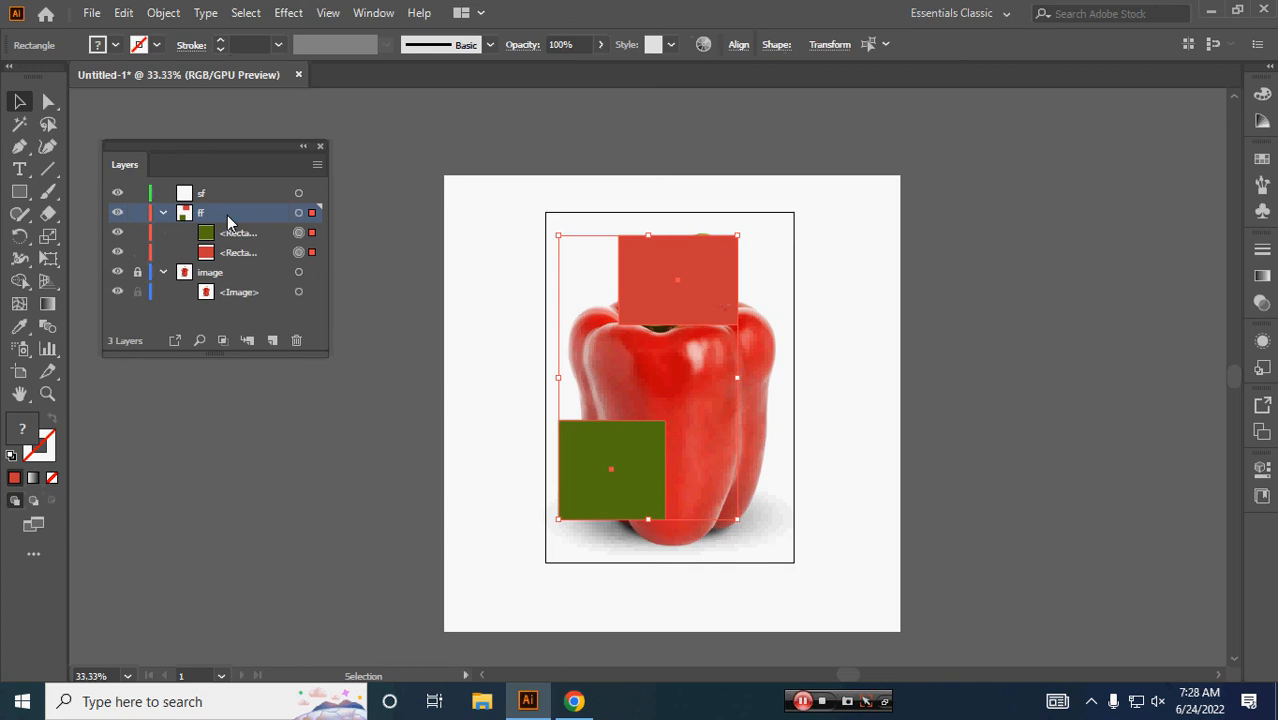
key(ctrl+z)
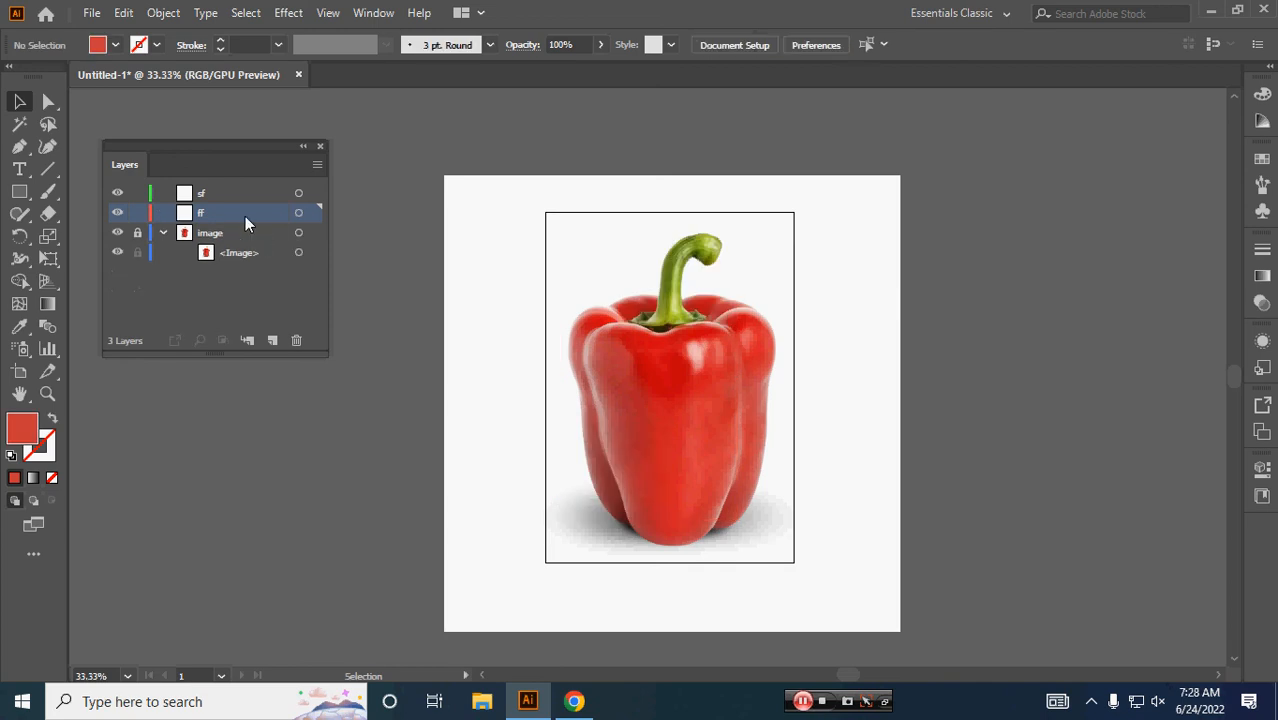
key(ctrl+f)
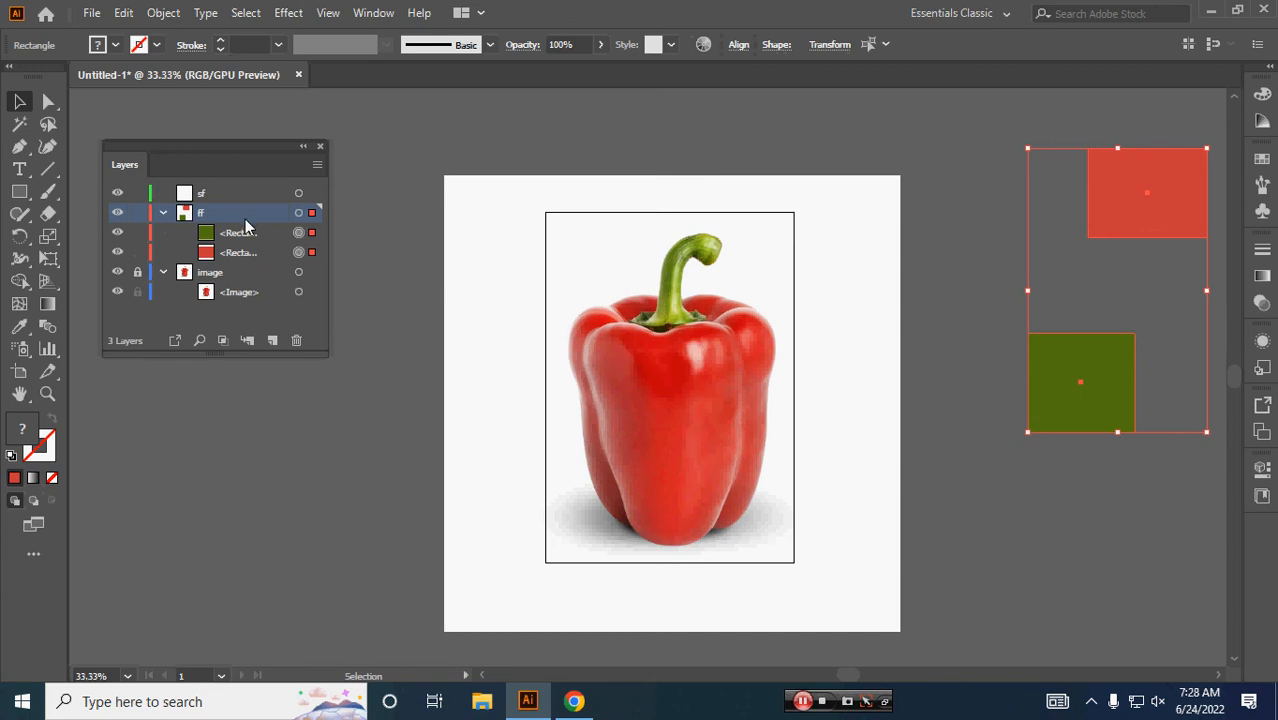
click(422, 249)
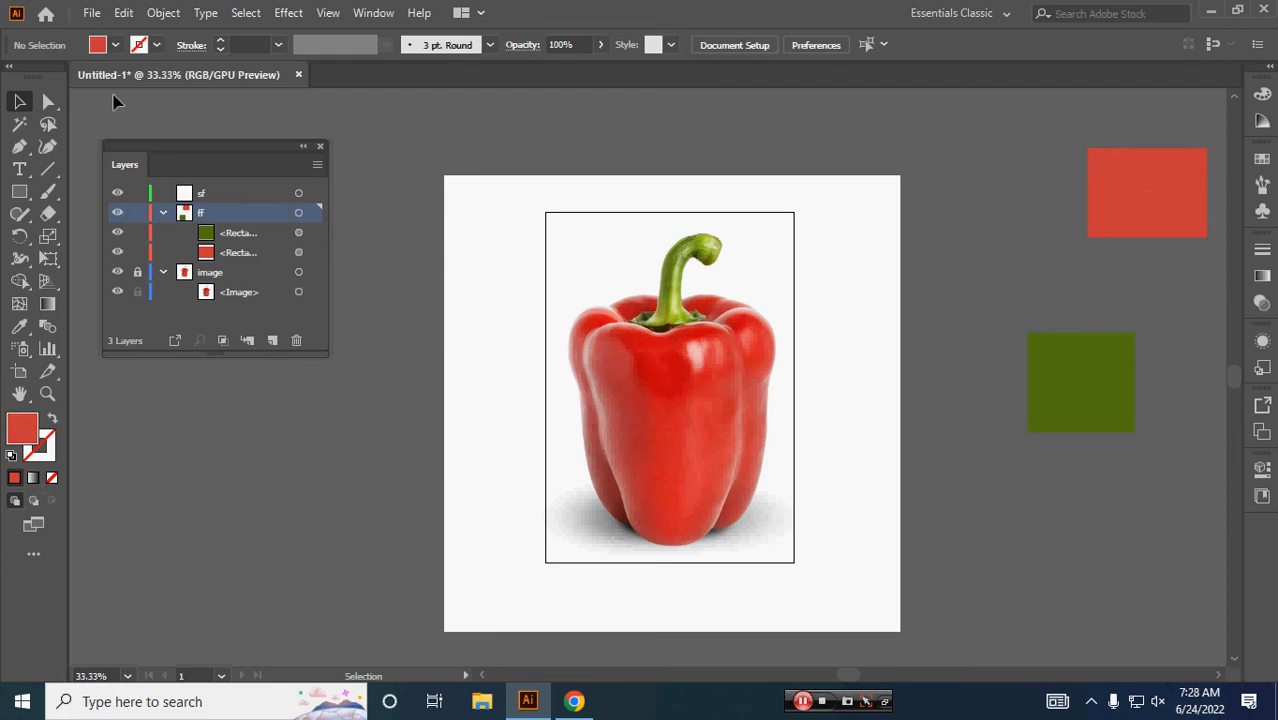
click(132, 13)
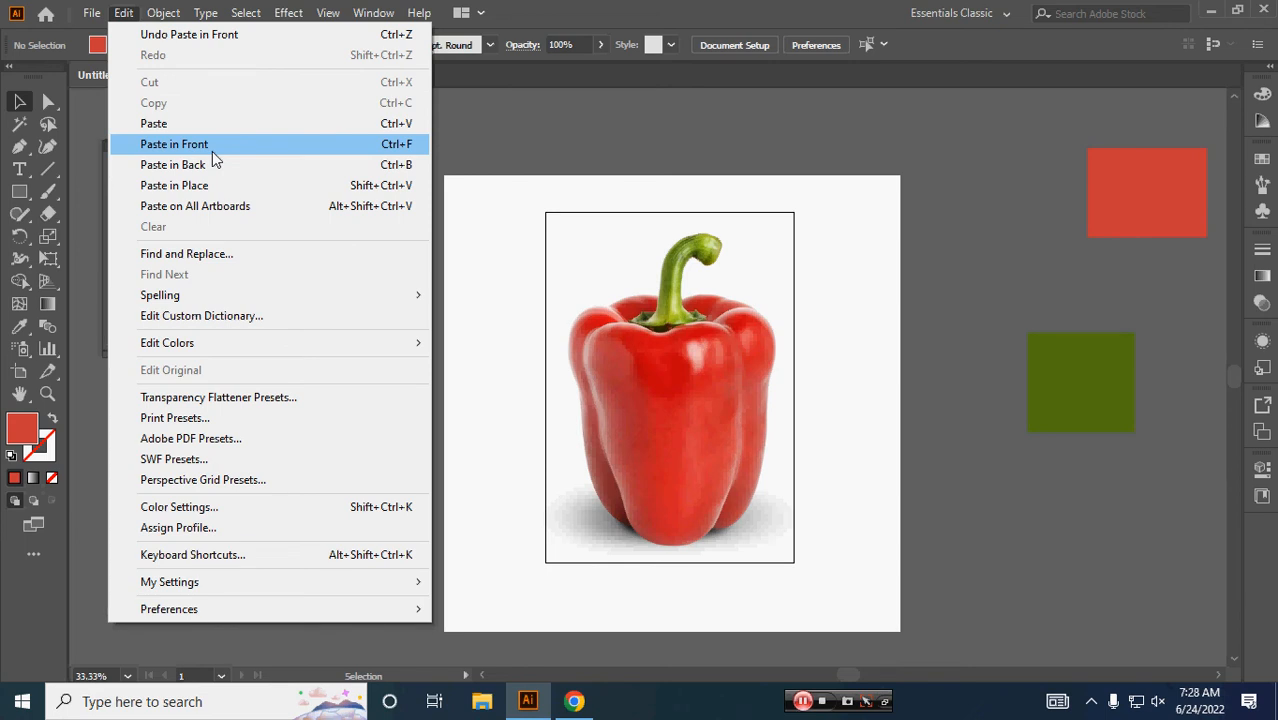
click(580, 206)
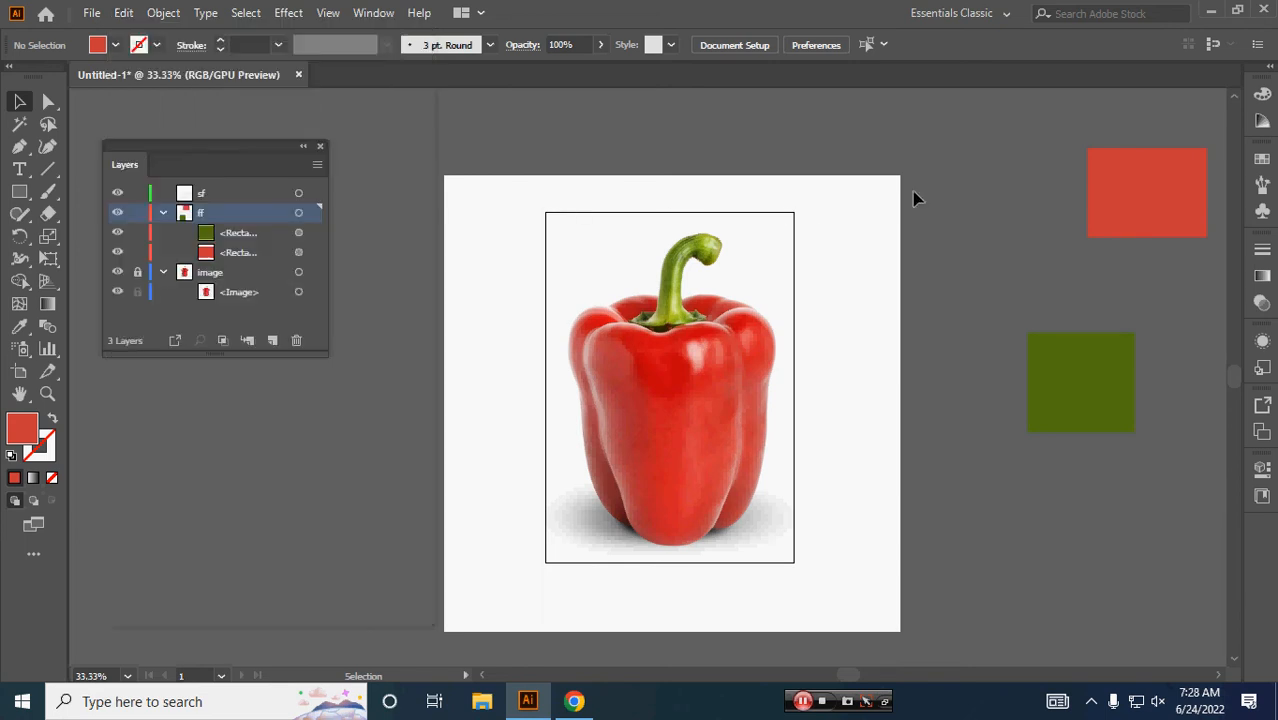
Delete the red and green rectangles, and remove the empty sf layer
drag(990, 177, 1152, 405)
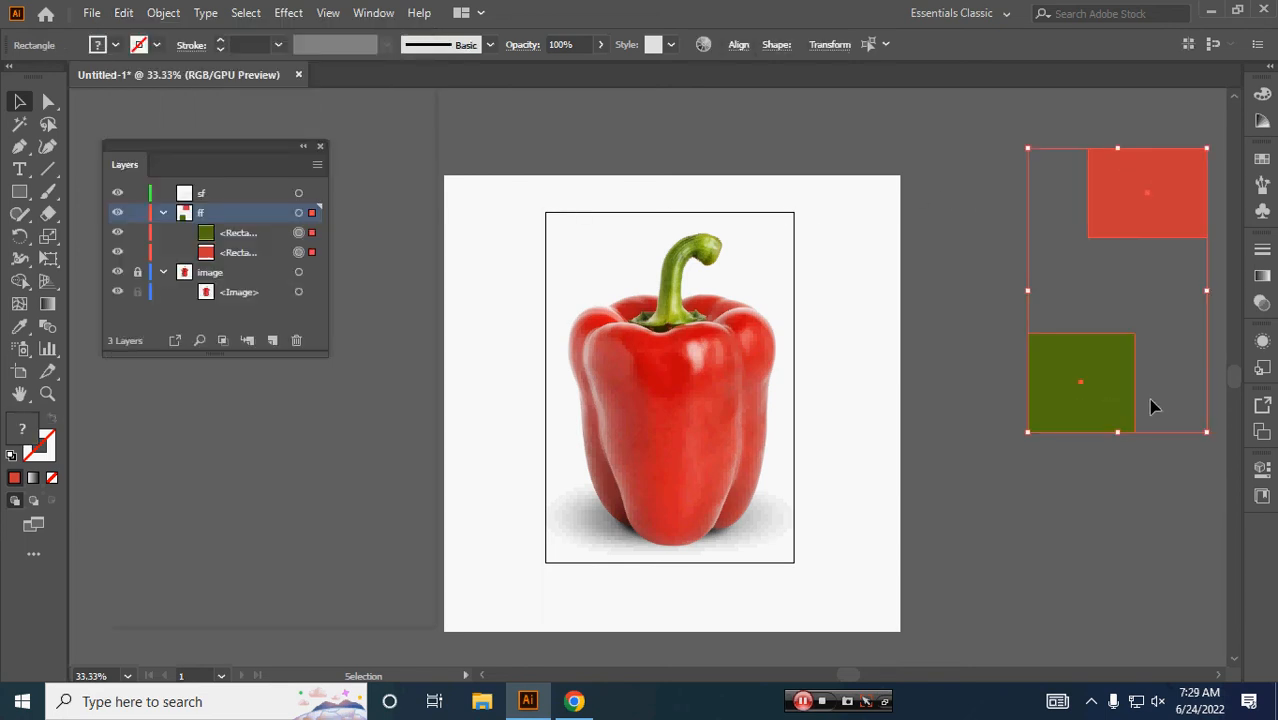
key(Delete)
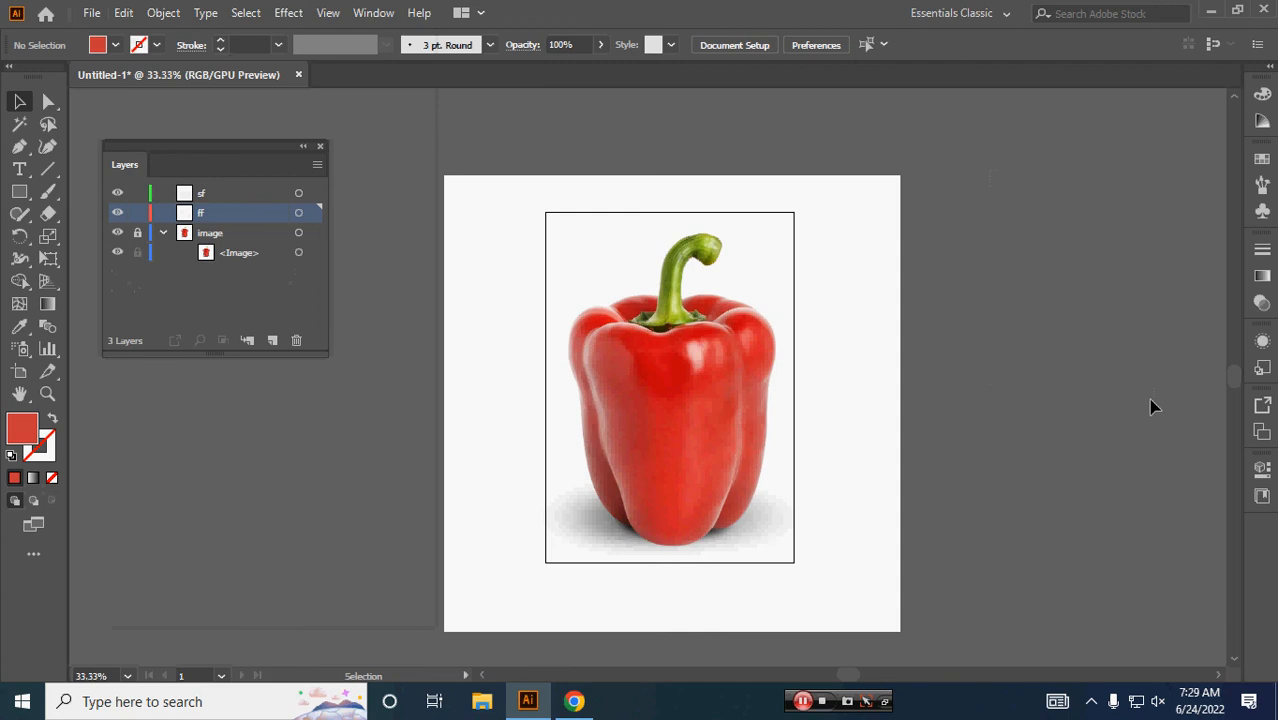
click(249, 192)
click(296, 341)
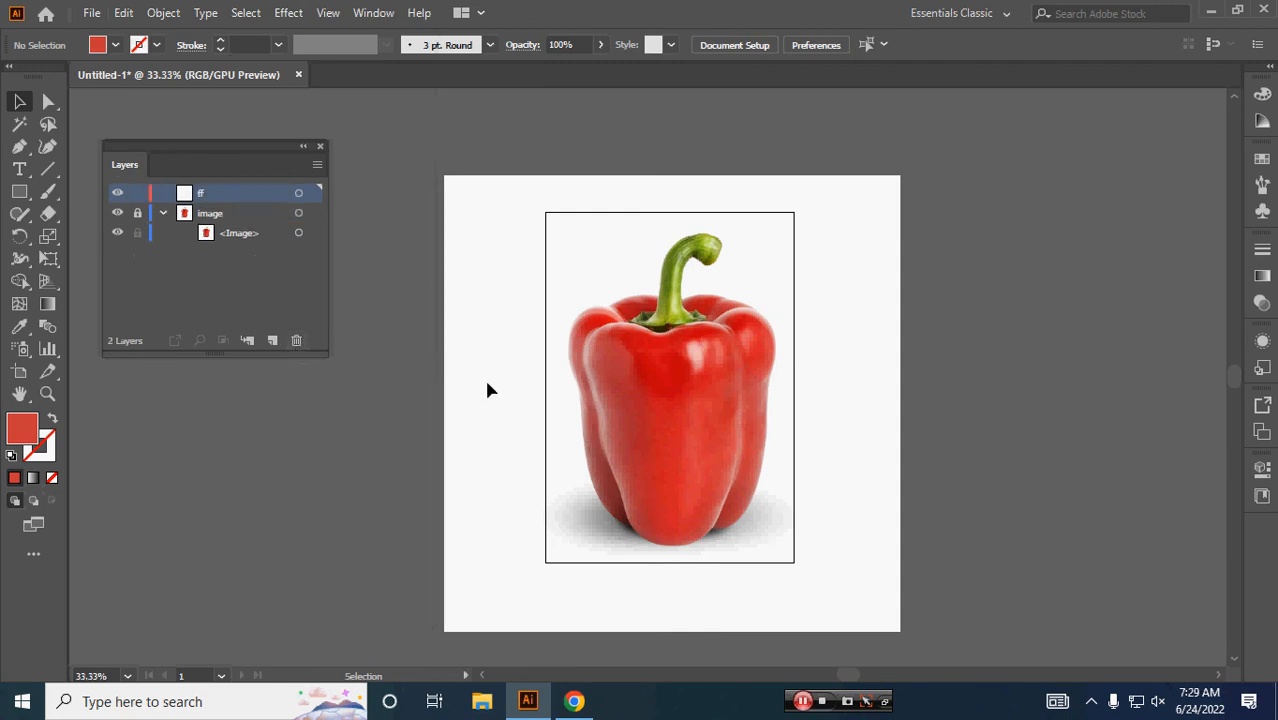
Move the Layers list beside the artboard and draw a red rectangle over the pepper's body on the ff layer
drag(485, 388, 155, 357)
drag(169, 150, 668, 132)
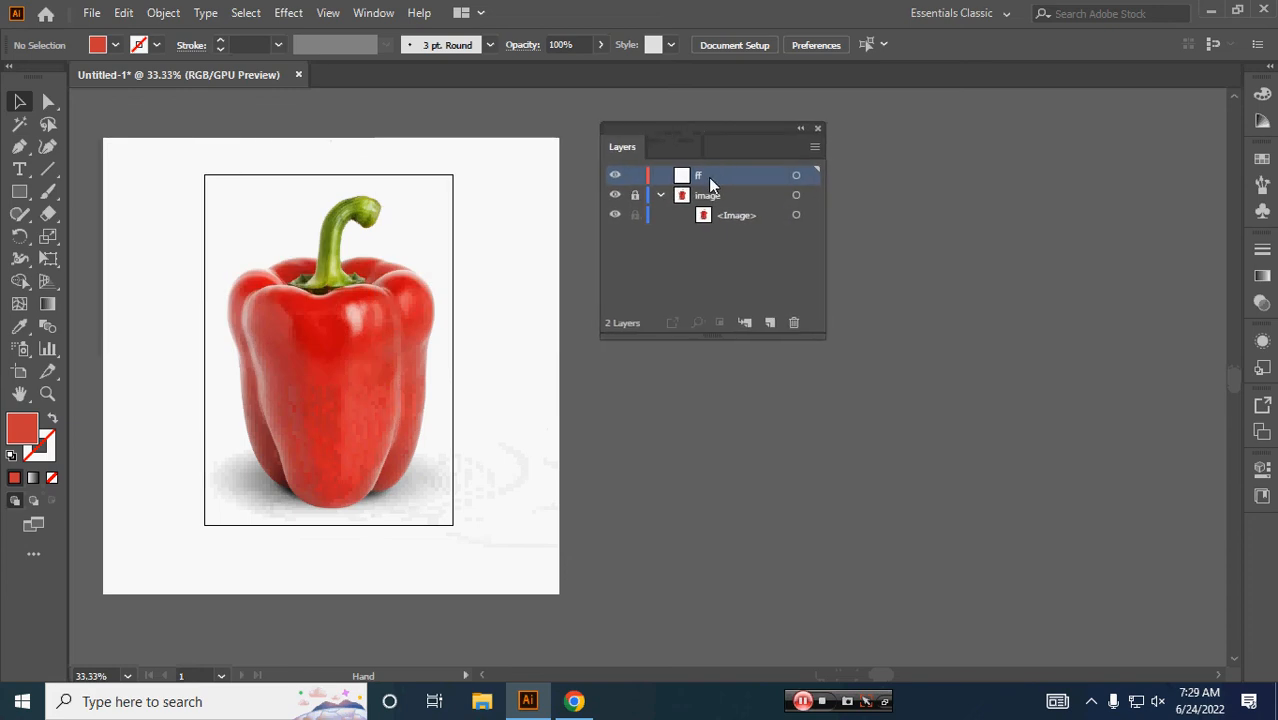
click(20, 192)
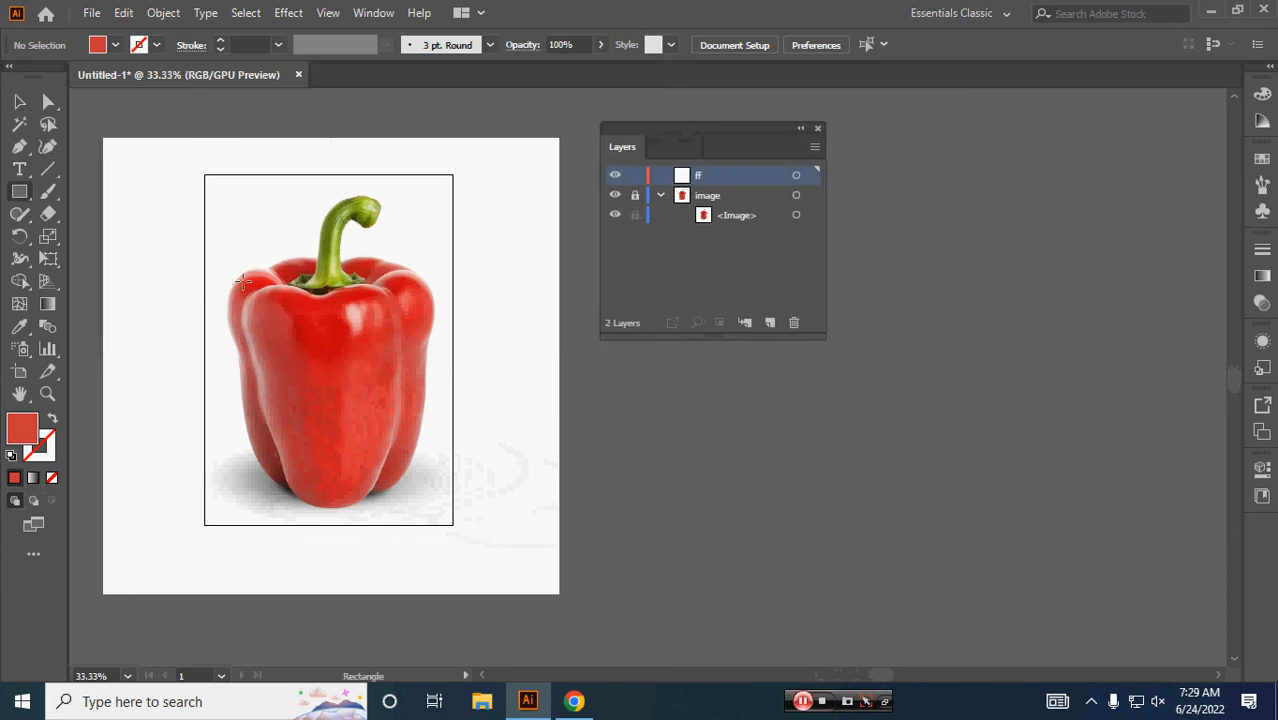
drag(236, 283, 407, 507)
scroll(347, 337, up, 3)
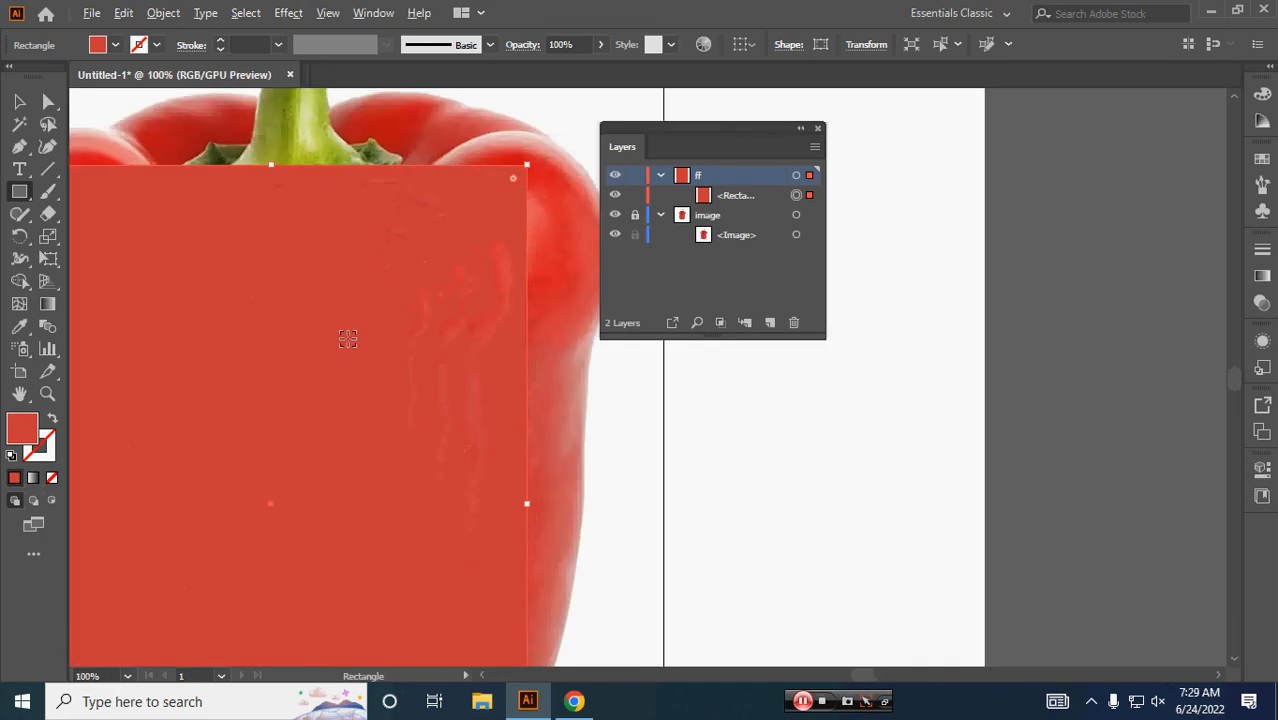
drag(375, 361, 428, 320)
scroll(490, 316, down, 1)
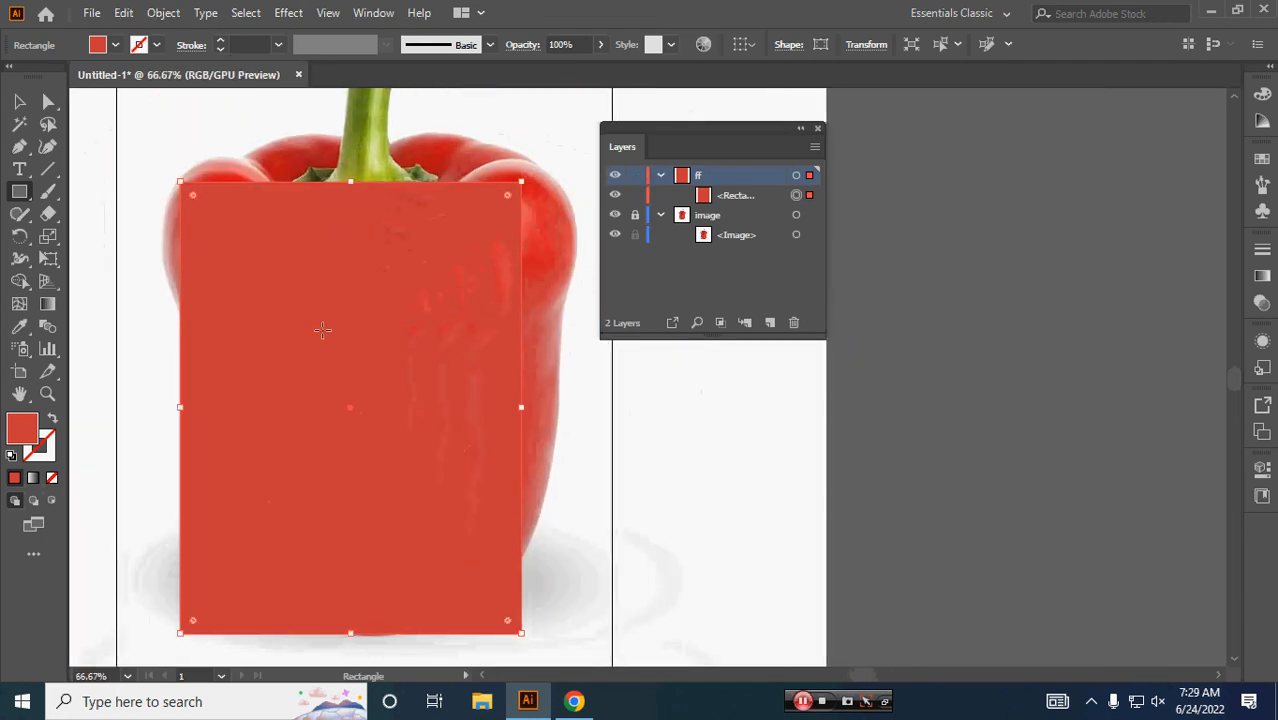
Add a mesh point at the rectangle's center and switch the ff layer to outline view
key(u)
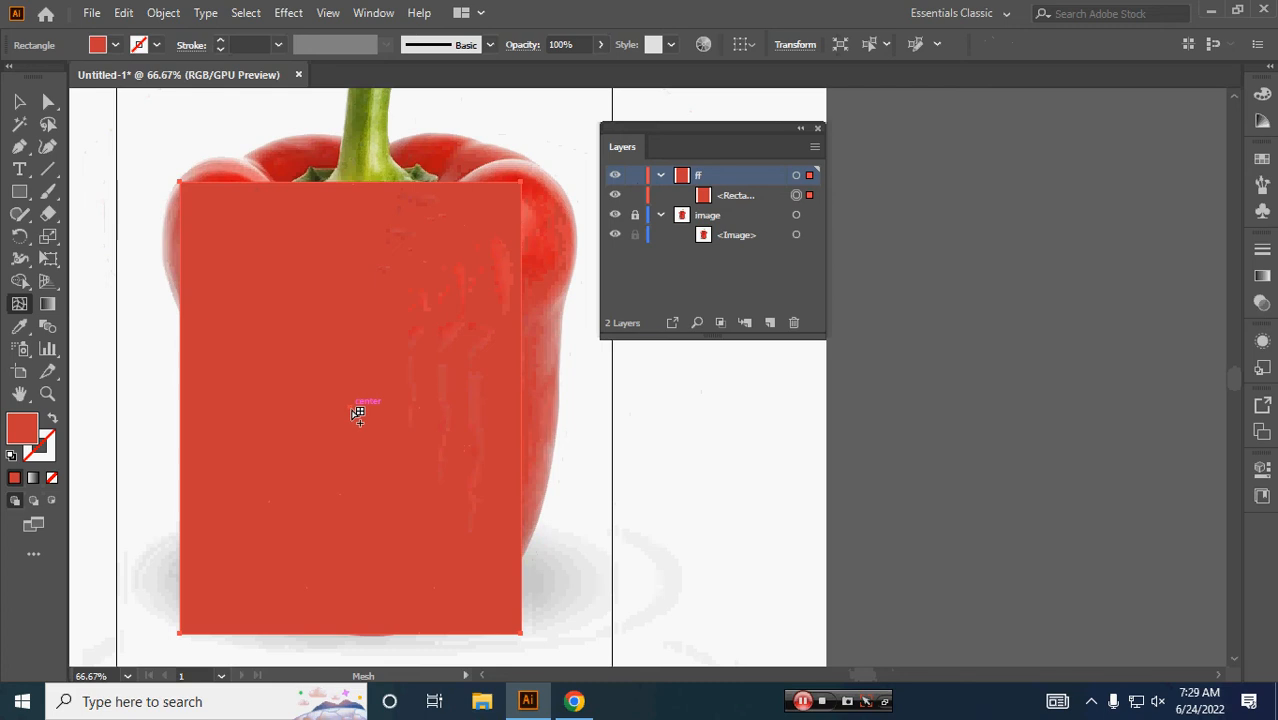
click(350, 407)
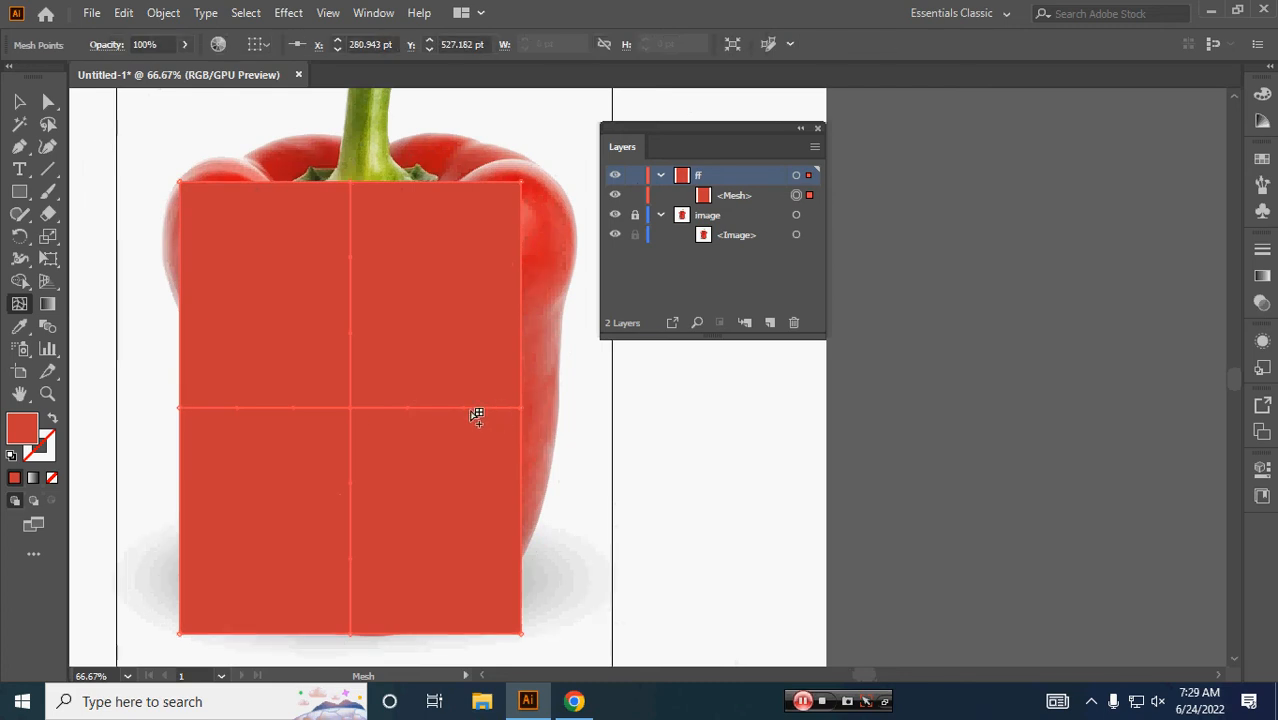
key(a)
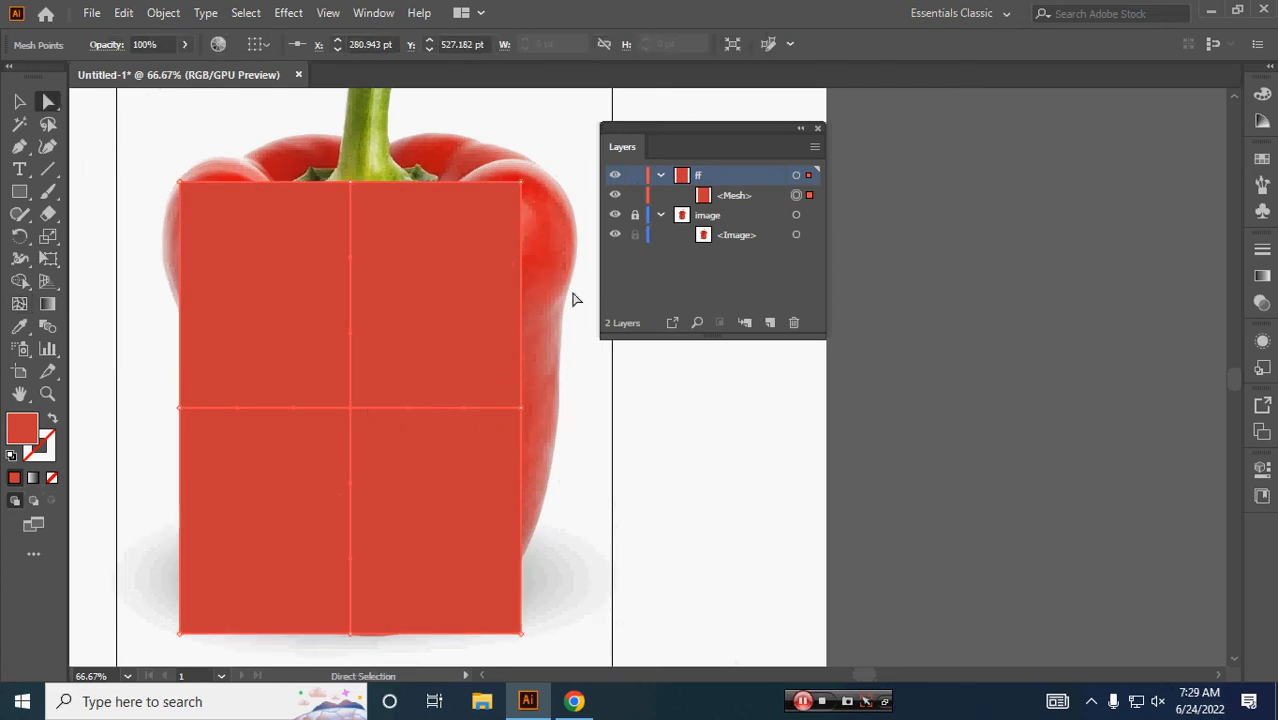
ctrl+click(615, 175)
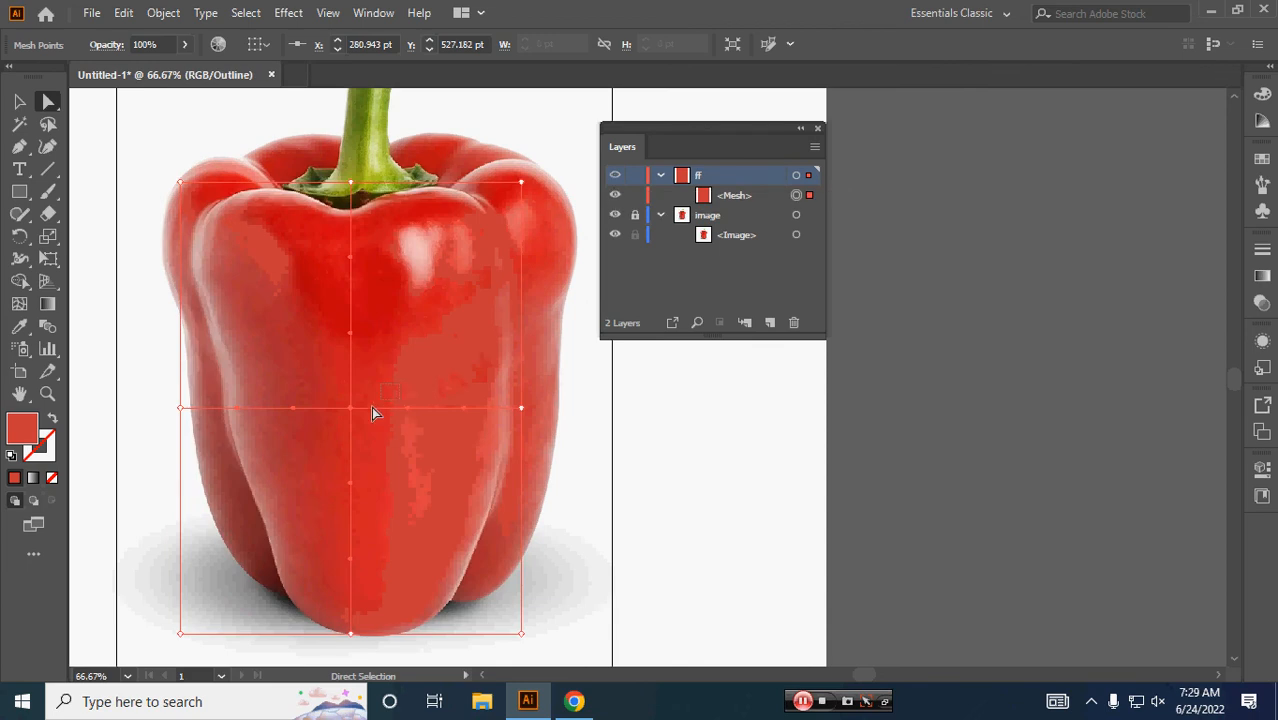
Color the center mesh point with light pink sampled from the pepper's highlight, and check the gradient in preview before returning to outline view
key(i)
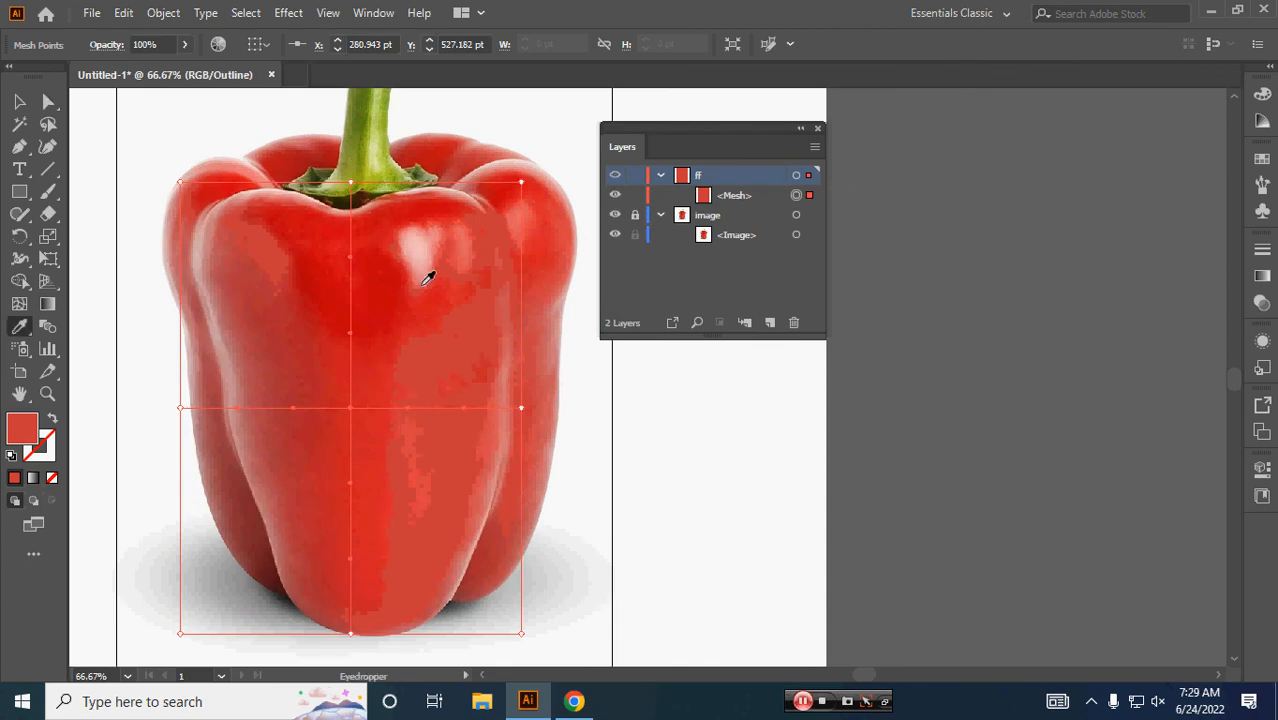
click(424, 244)
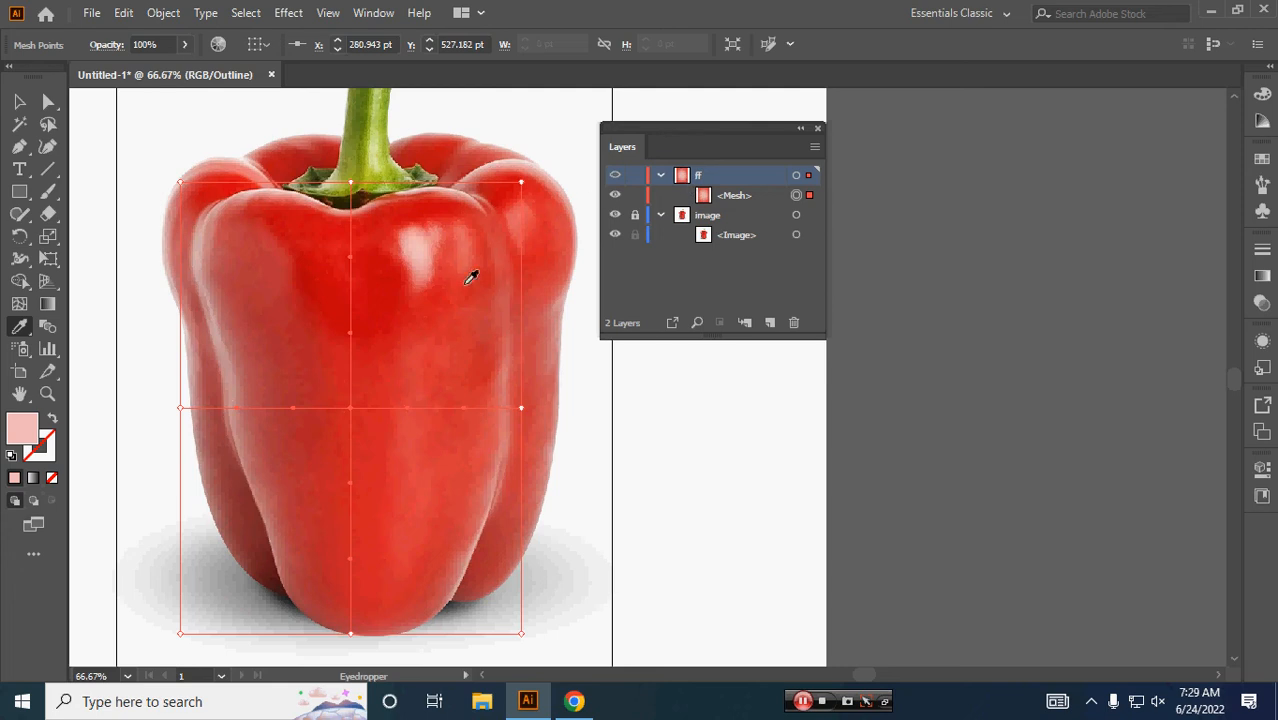
ctrl+click(615, 177)
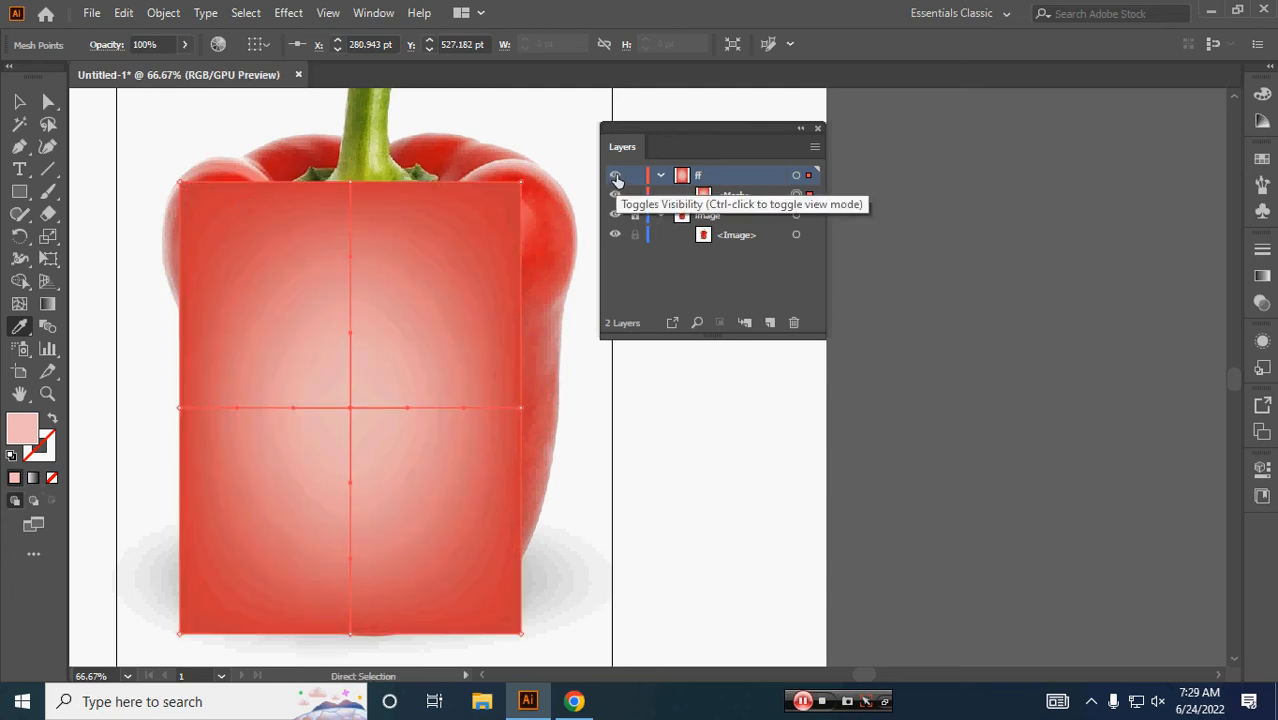
ctrl+click(615, 177)
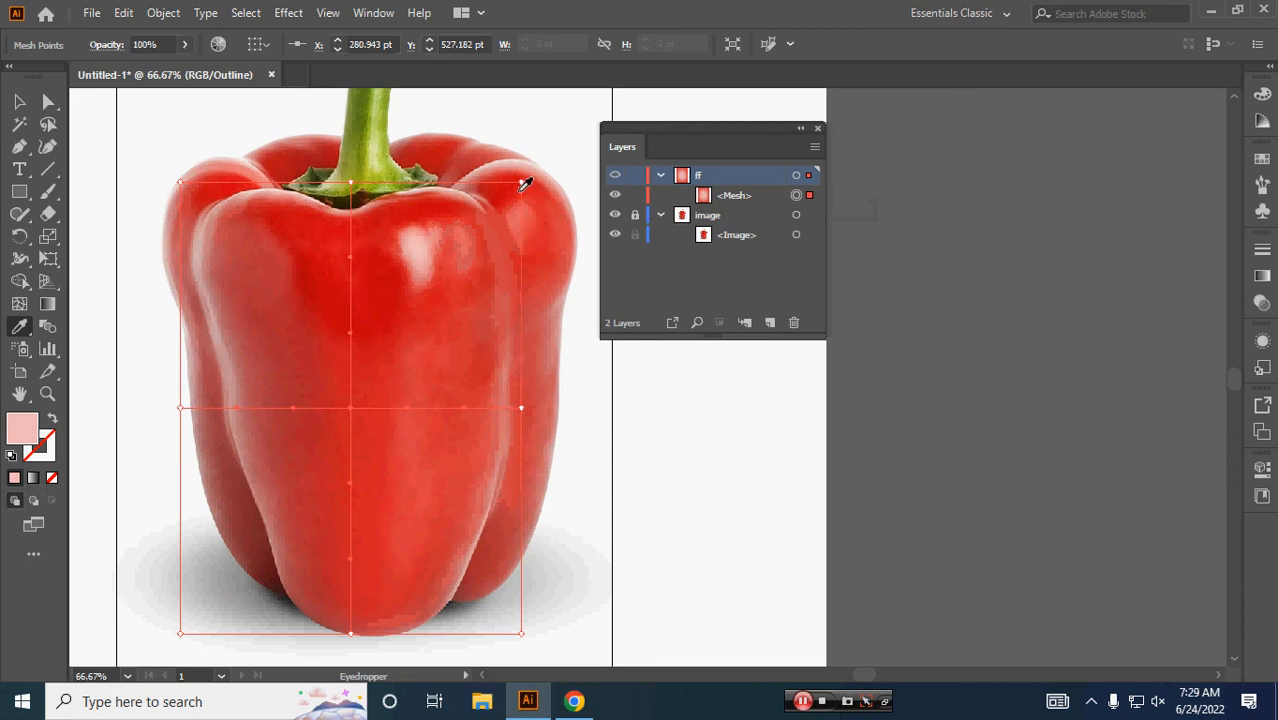
Move the Layers list lower, deselect the mesh, and open an enlarged Navigator beside the artwork to preview the colors
drag(661, 136, 614, 457)
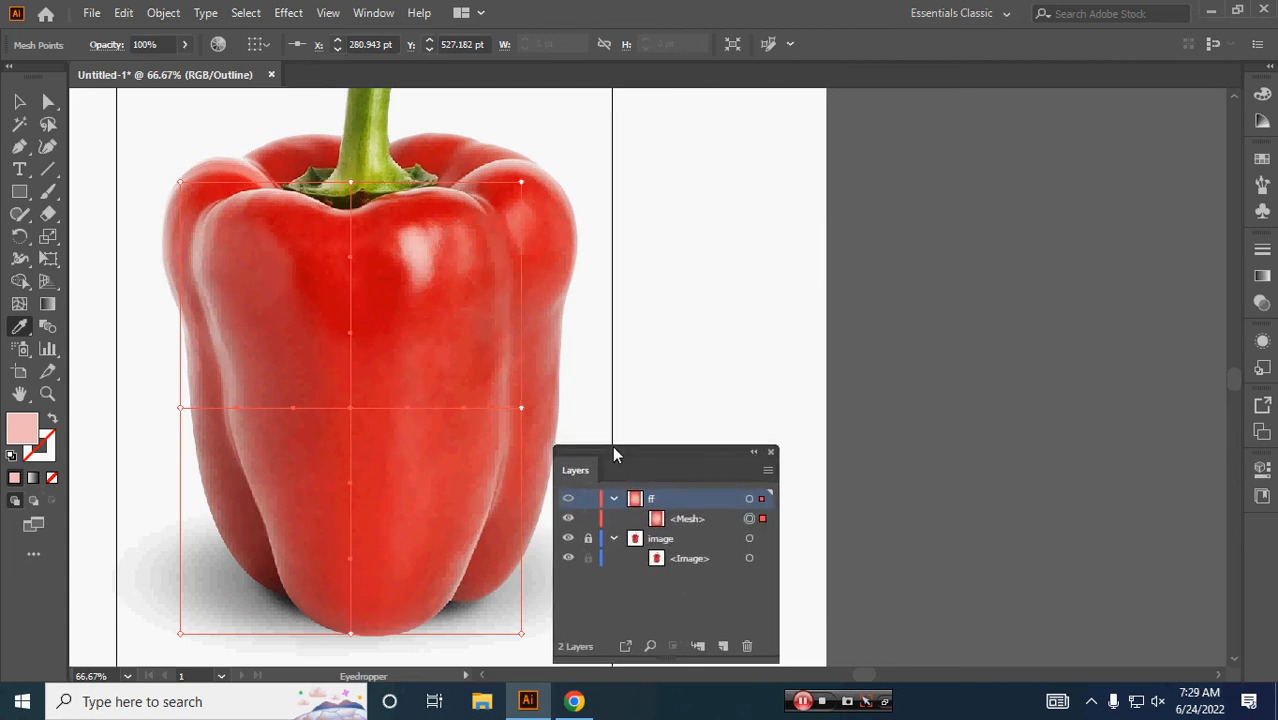
key(v)
click(936, 390)
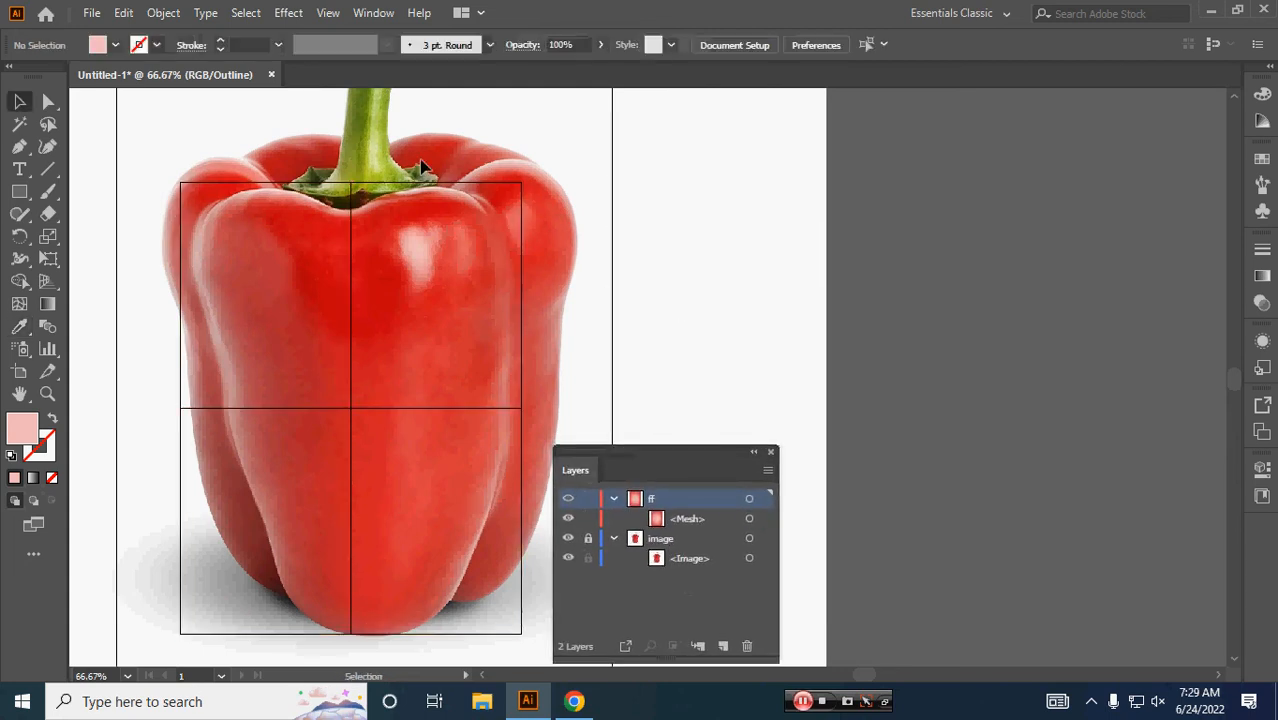
click(373, 13)
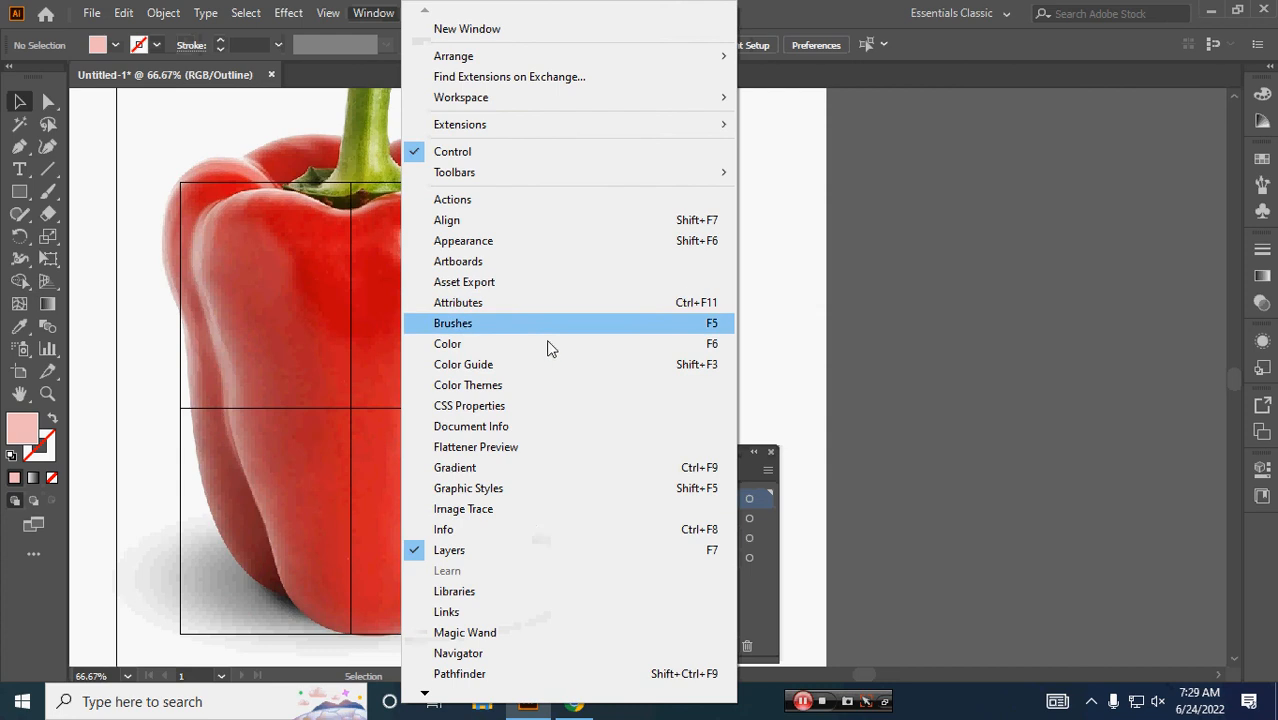
click(487, 655)
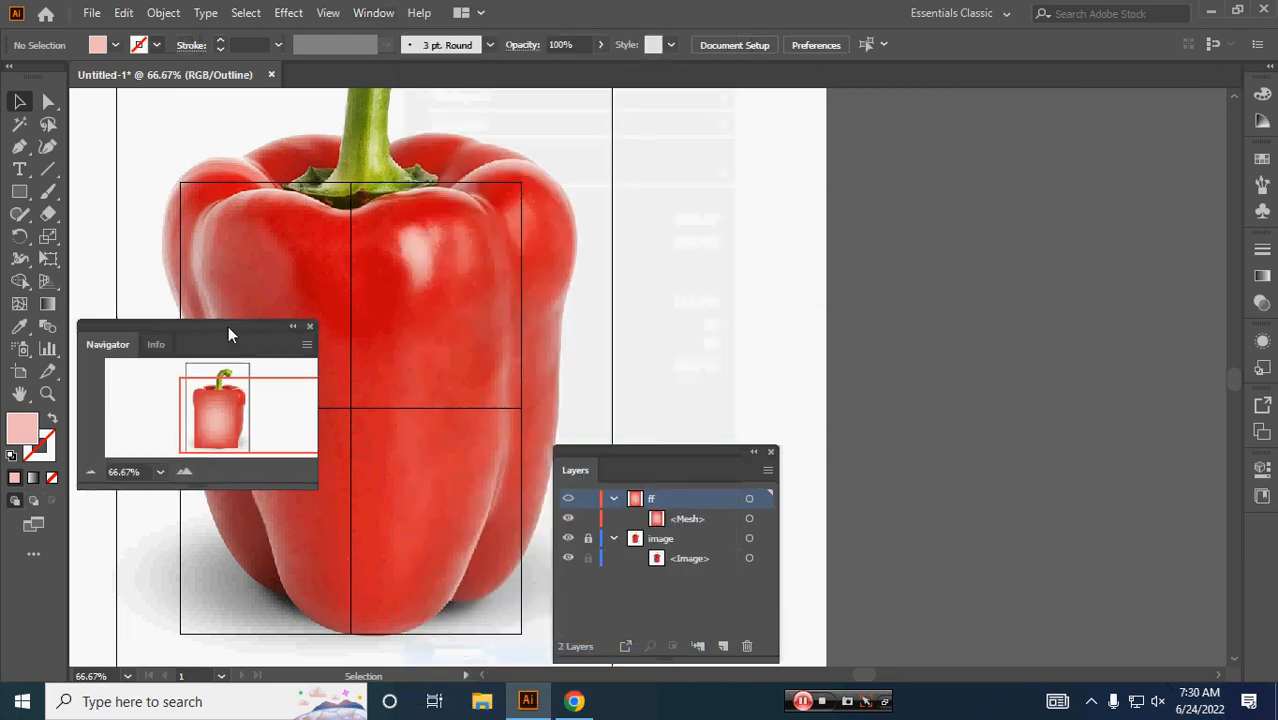
drag(228, 335, 962, 116)
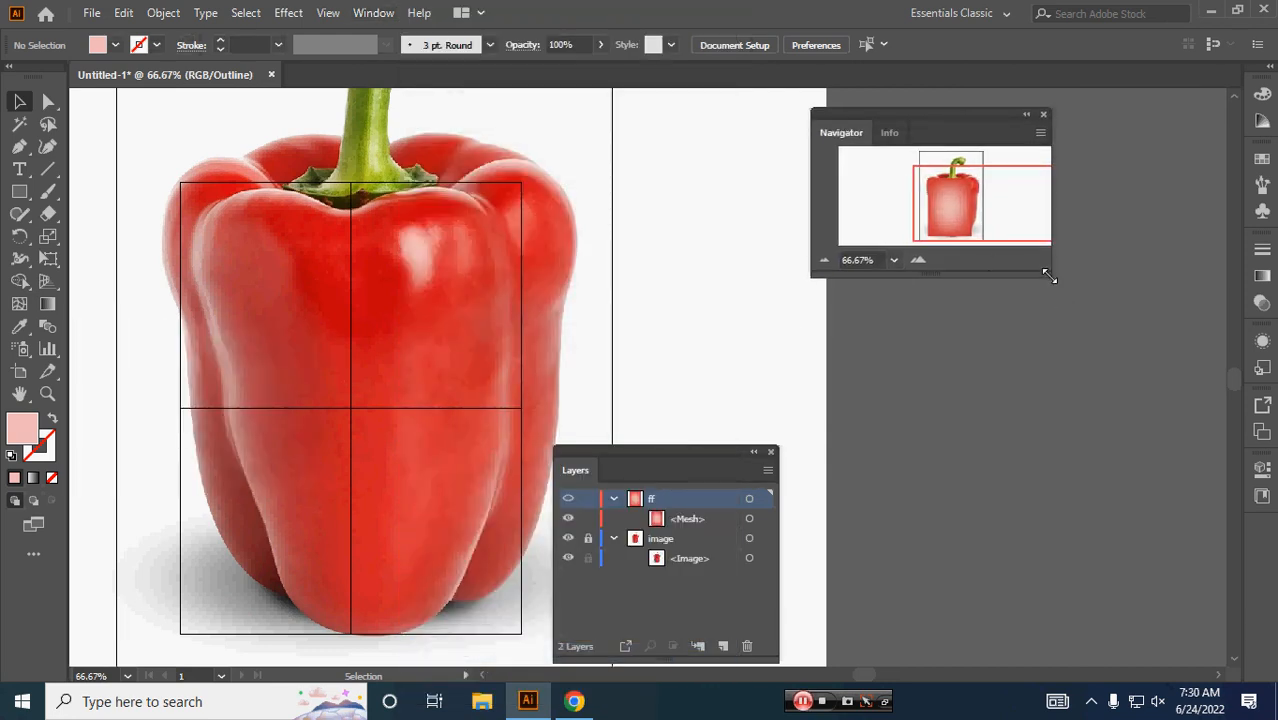
drag(1050, 277, 1231, 676)
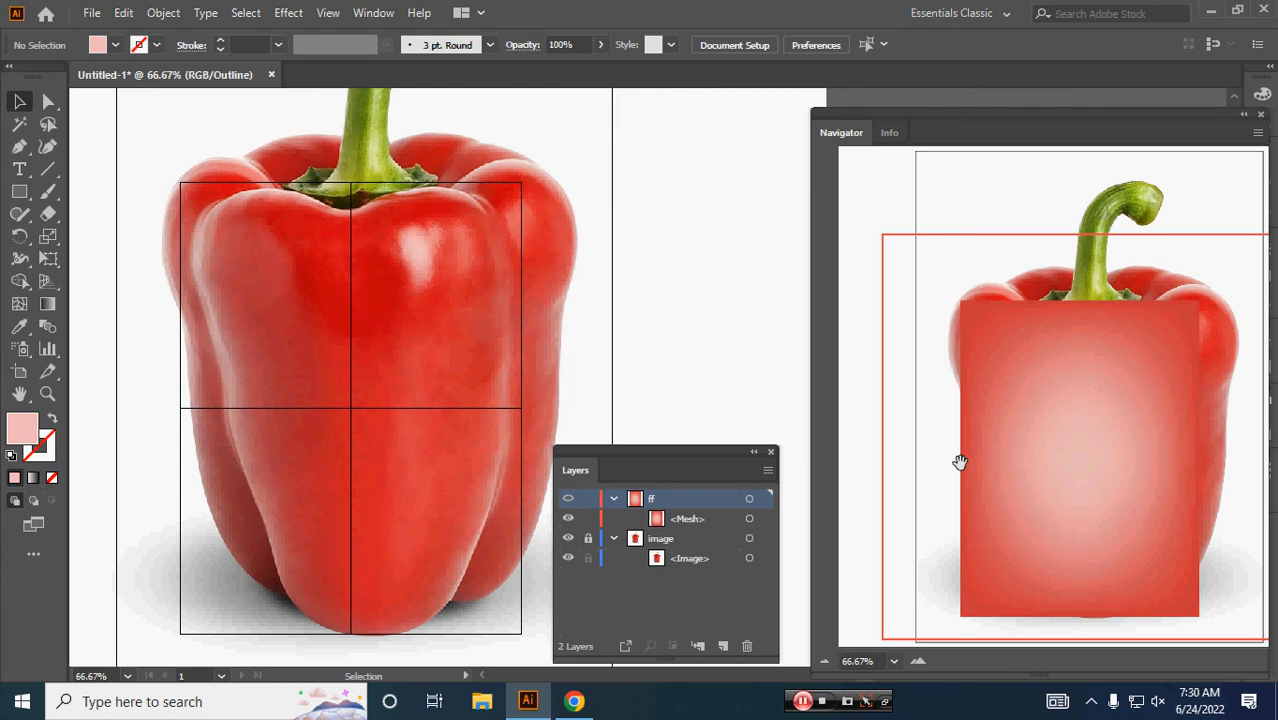
Cycle the screen mode to full screen
key(f)
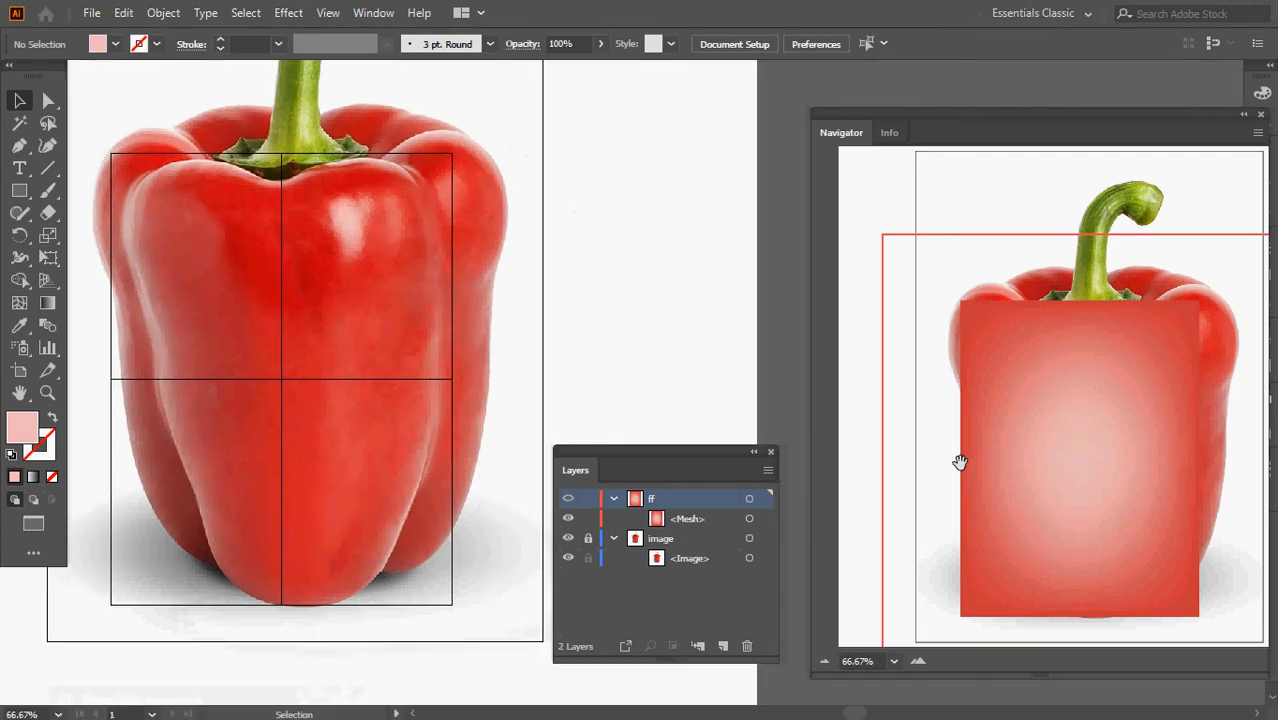
key(f)
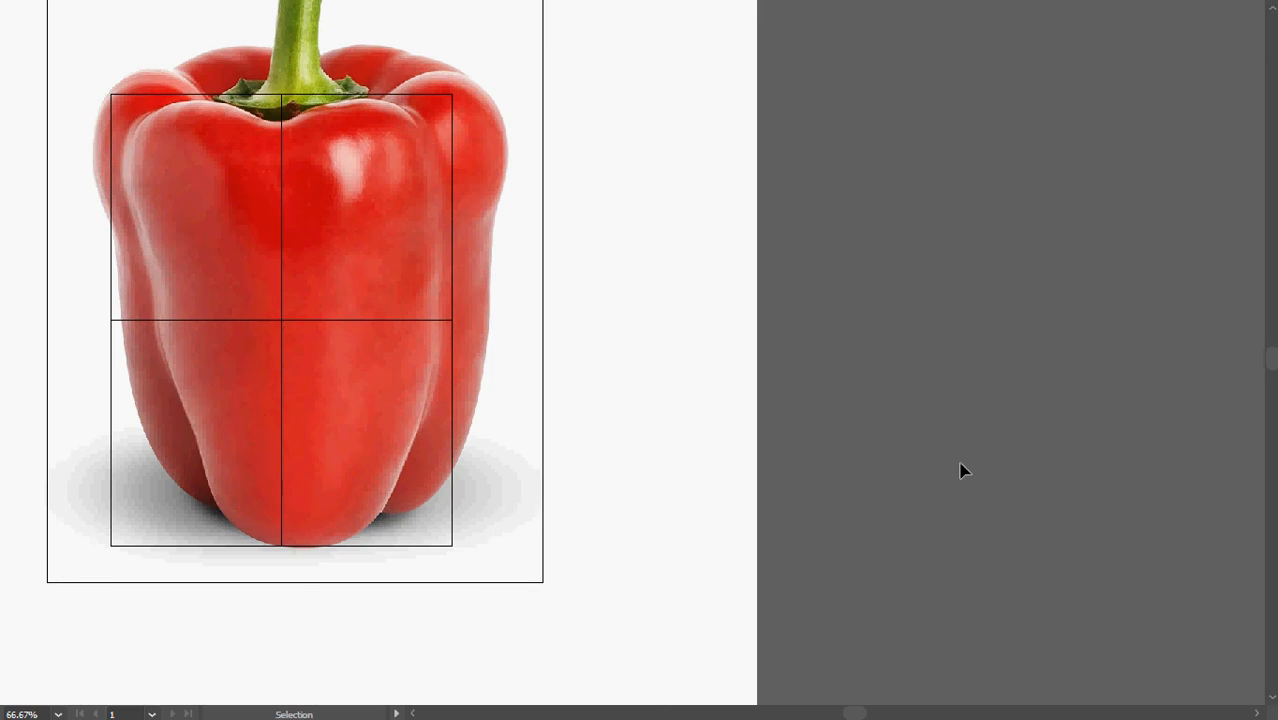
Turn the Navigator off and on again, and check the artwork with all panels hidden before restoring them
key(f)
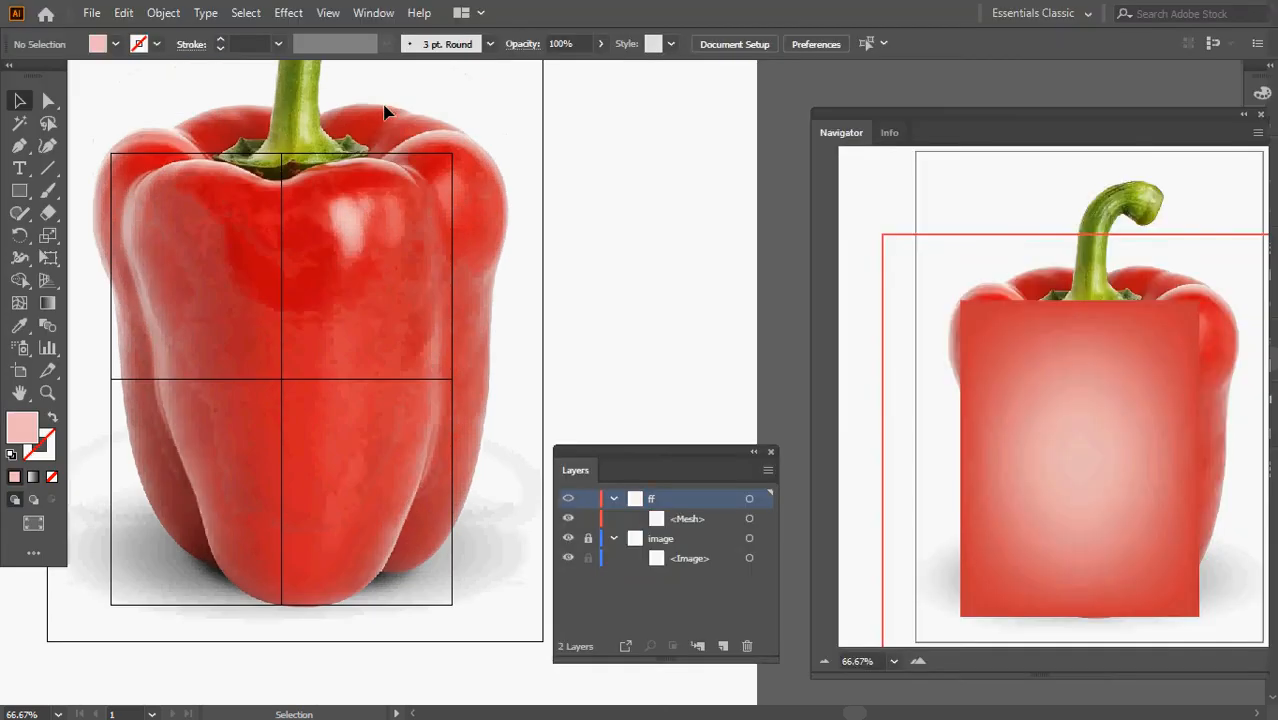
click(375, 14)
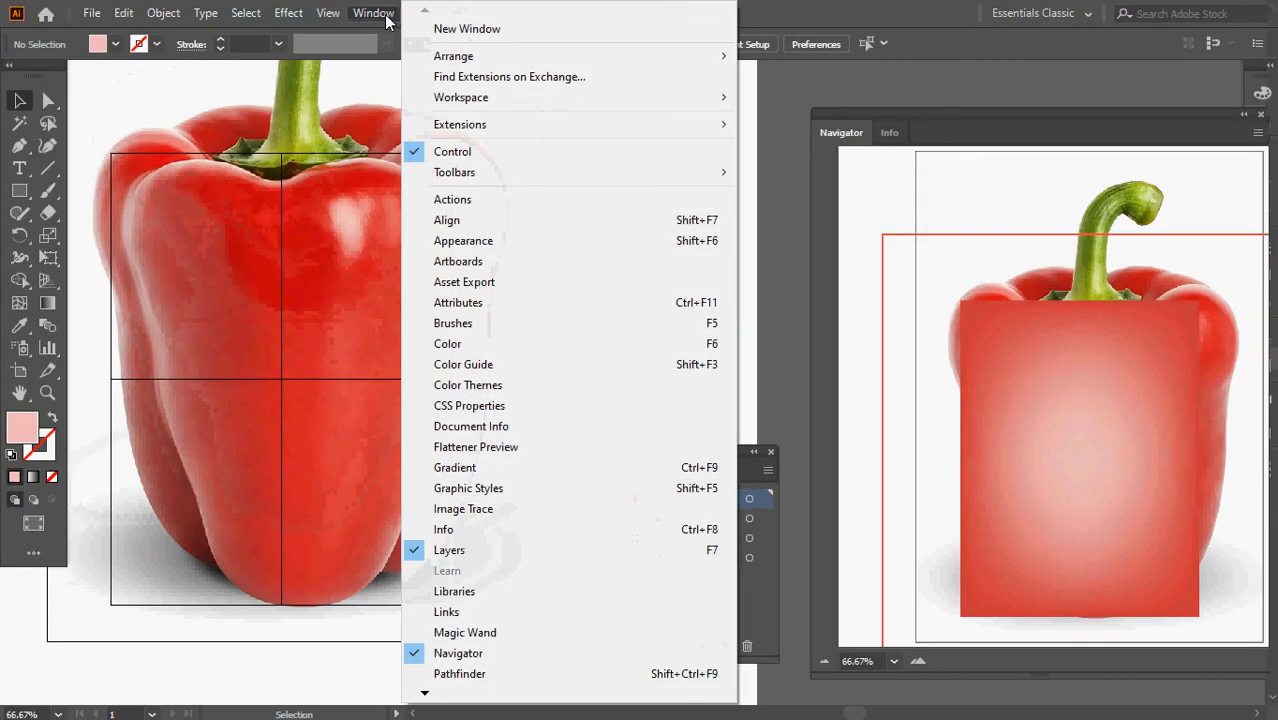
click(445, 653)
click(373, 13)
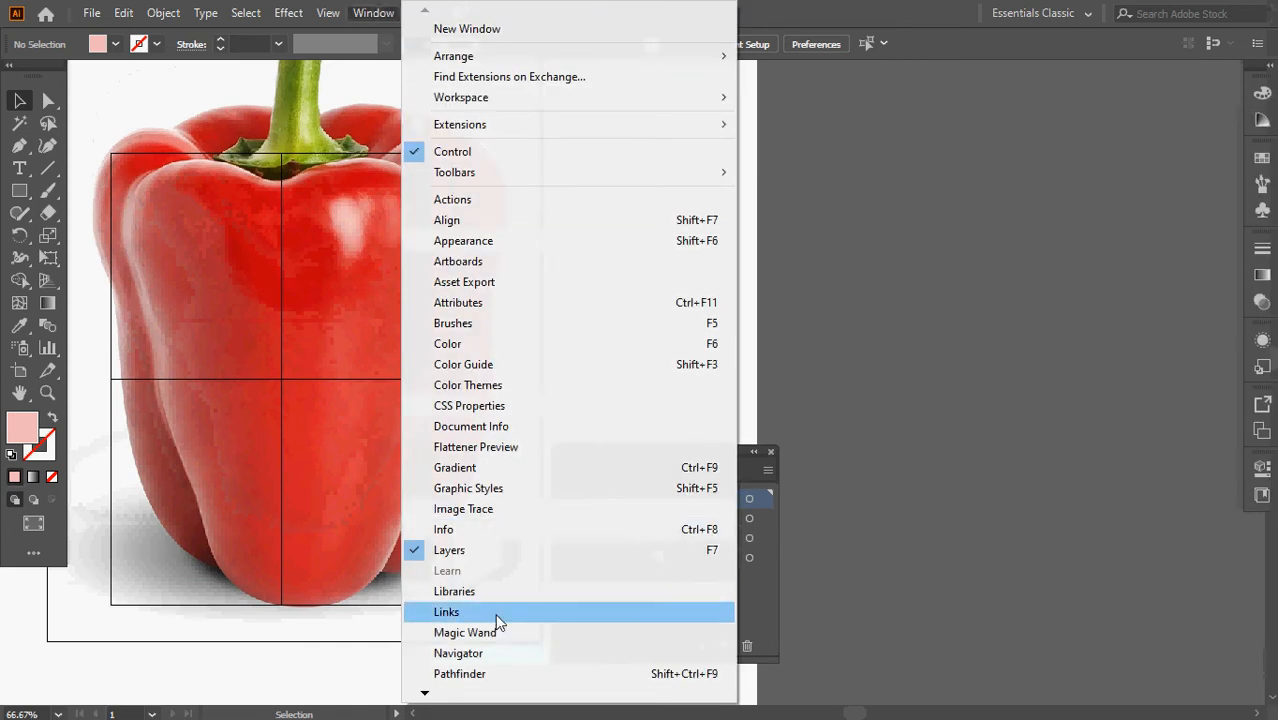
click(507, 655)
key(Tab)
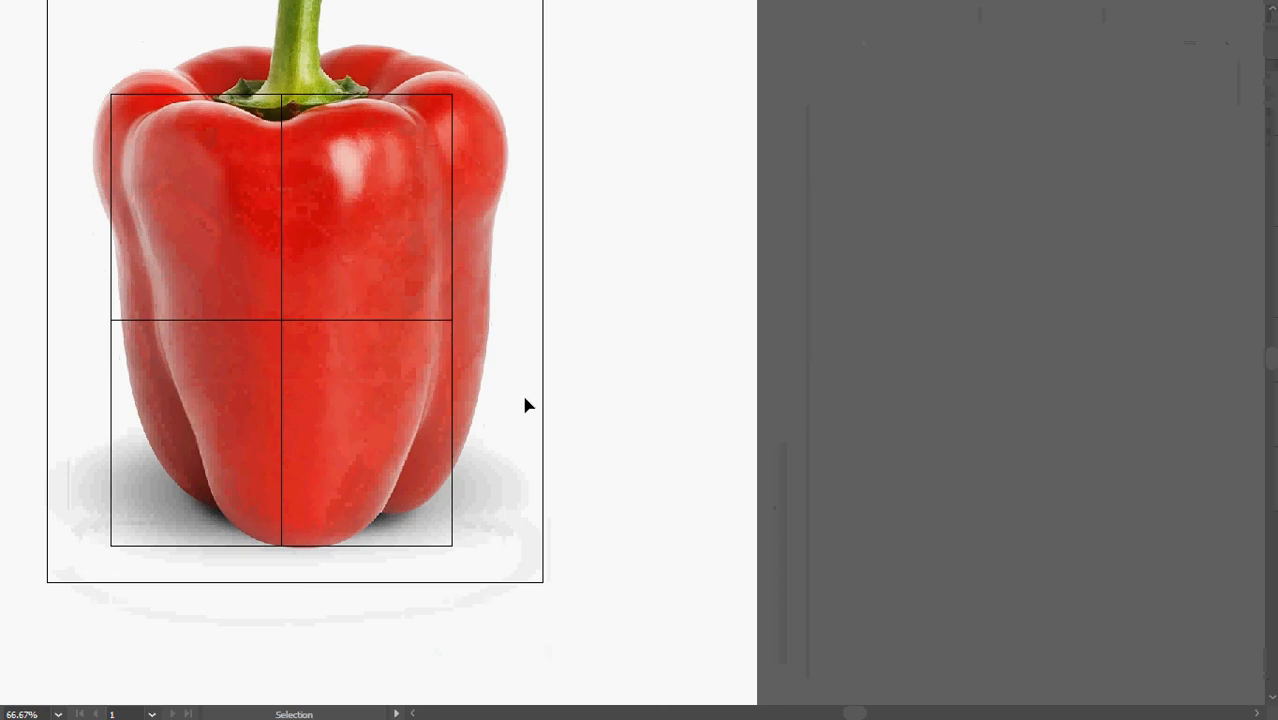
key(space)
drag(528, 404, 550, 438)
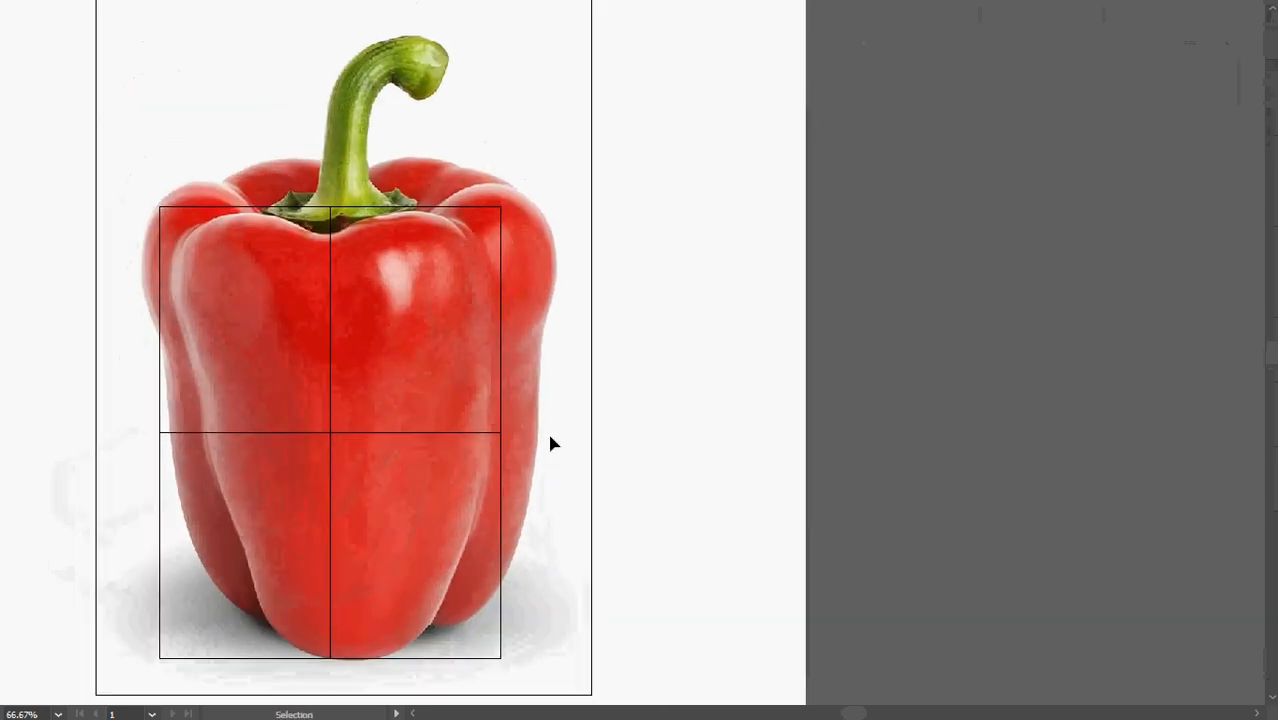
key(Tab)
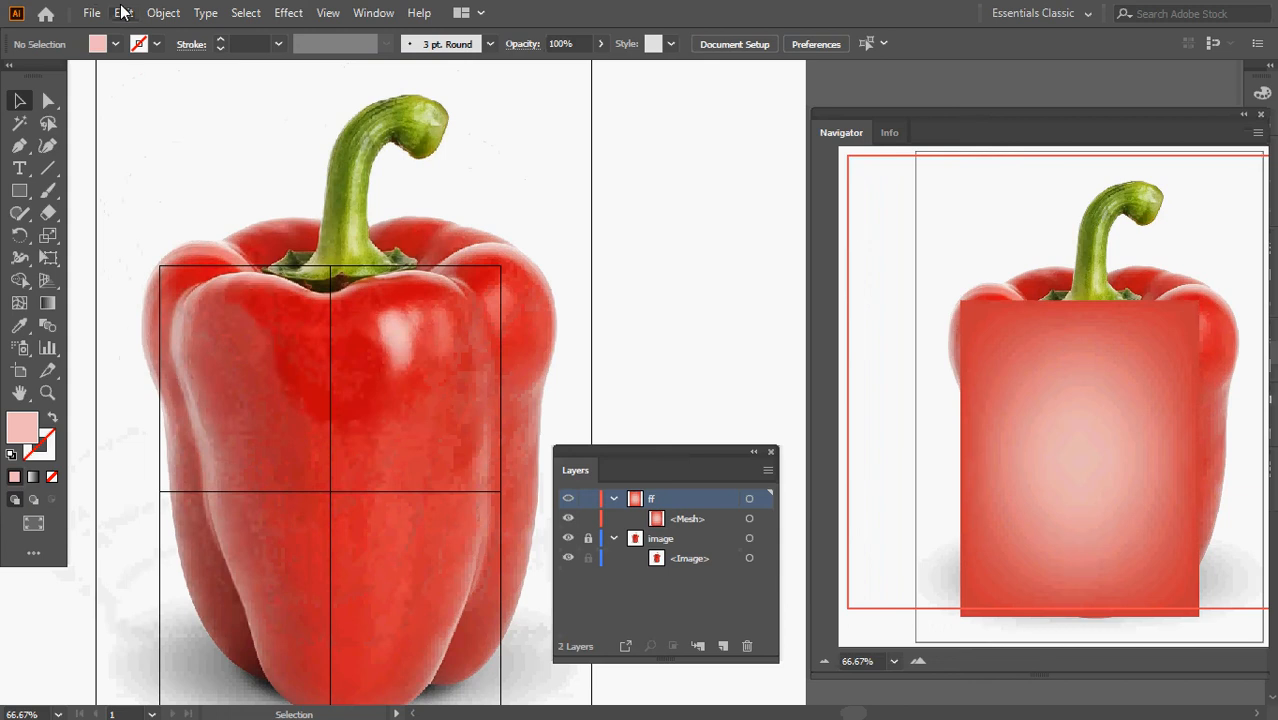
Assign the shortcut Shift+Ctrl+A to the Navigator menu command and overwrite the keyboard shortcut set asda
click(123, 12)
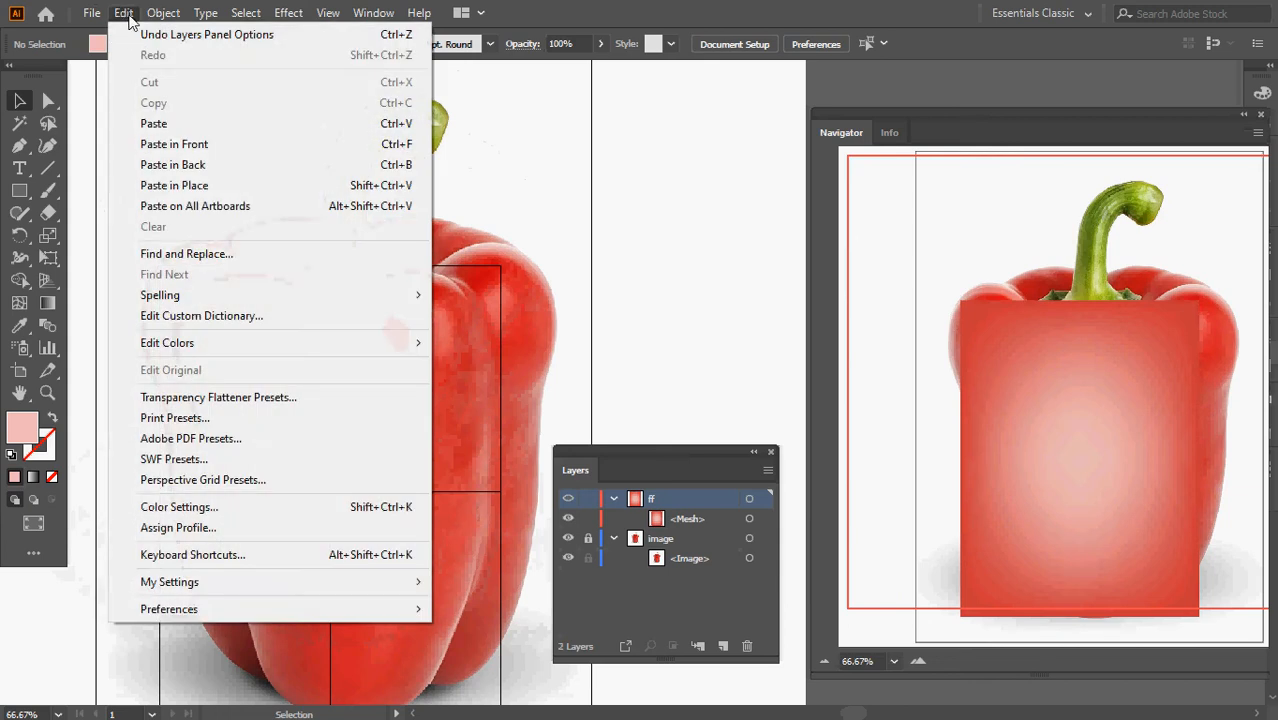
click(200, 555)
click(245, 142)
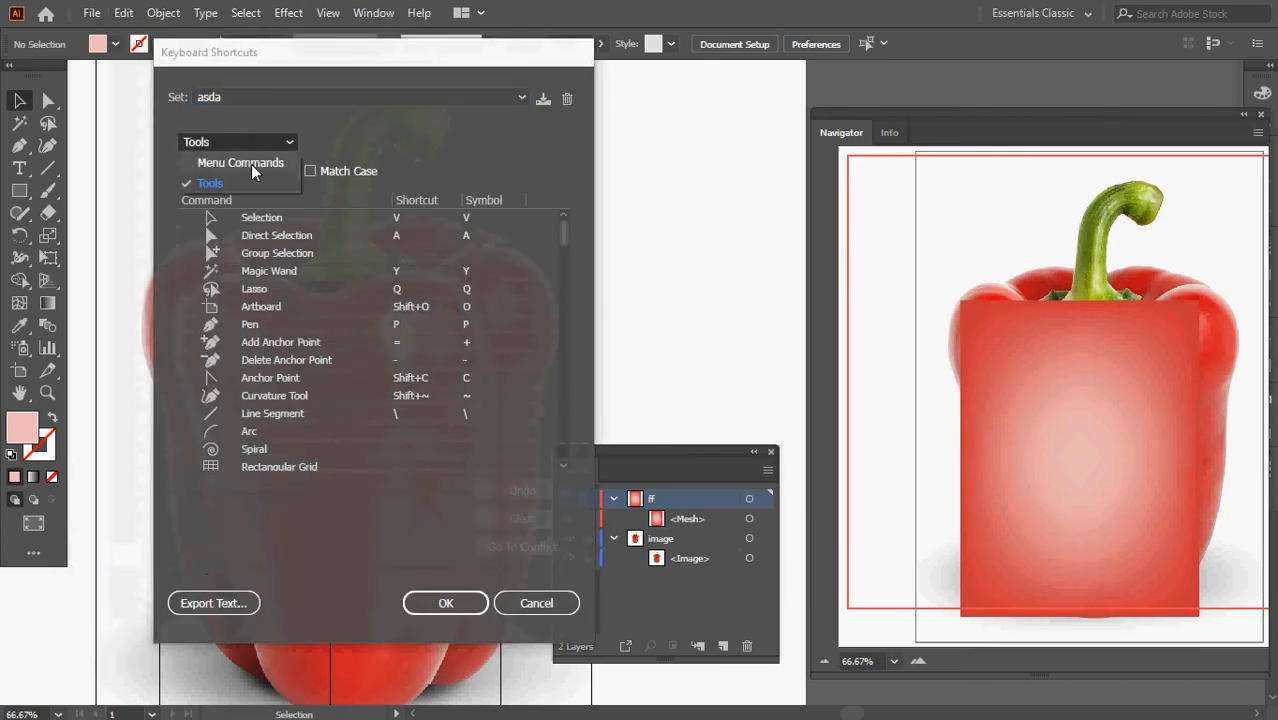
click(253, 164)
click(252, 167)
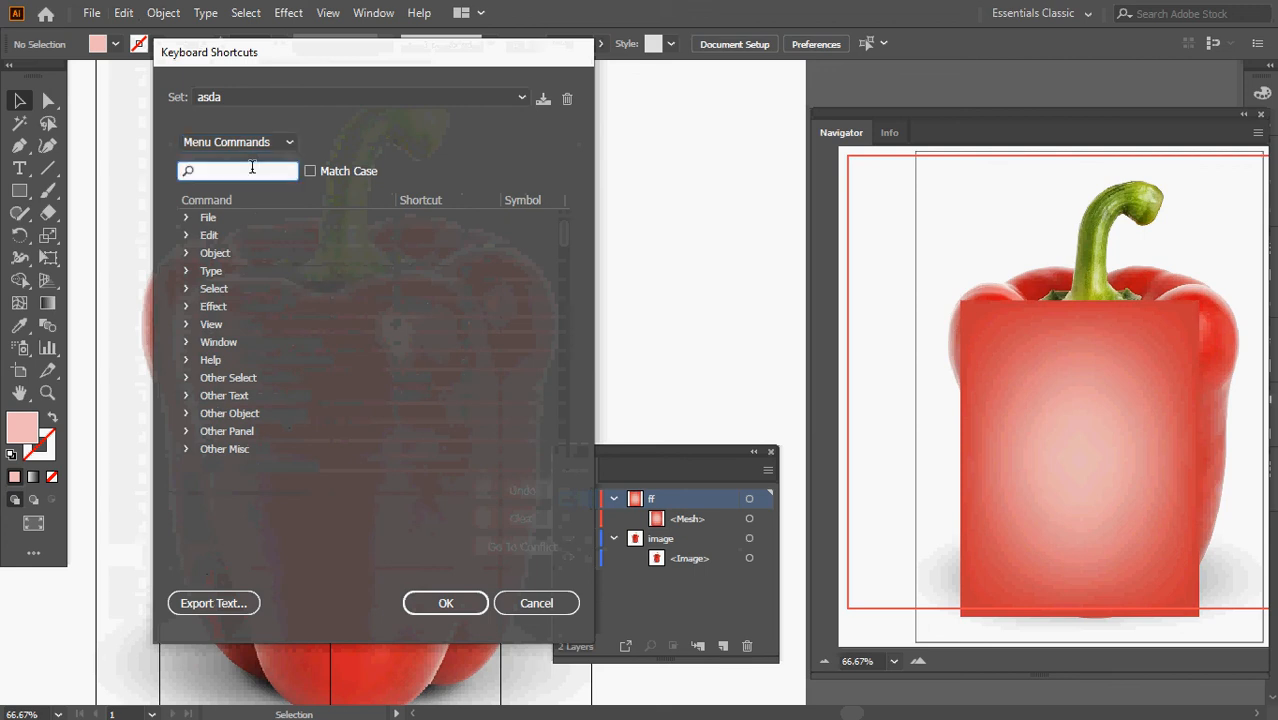
text(navi)
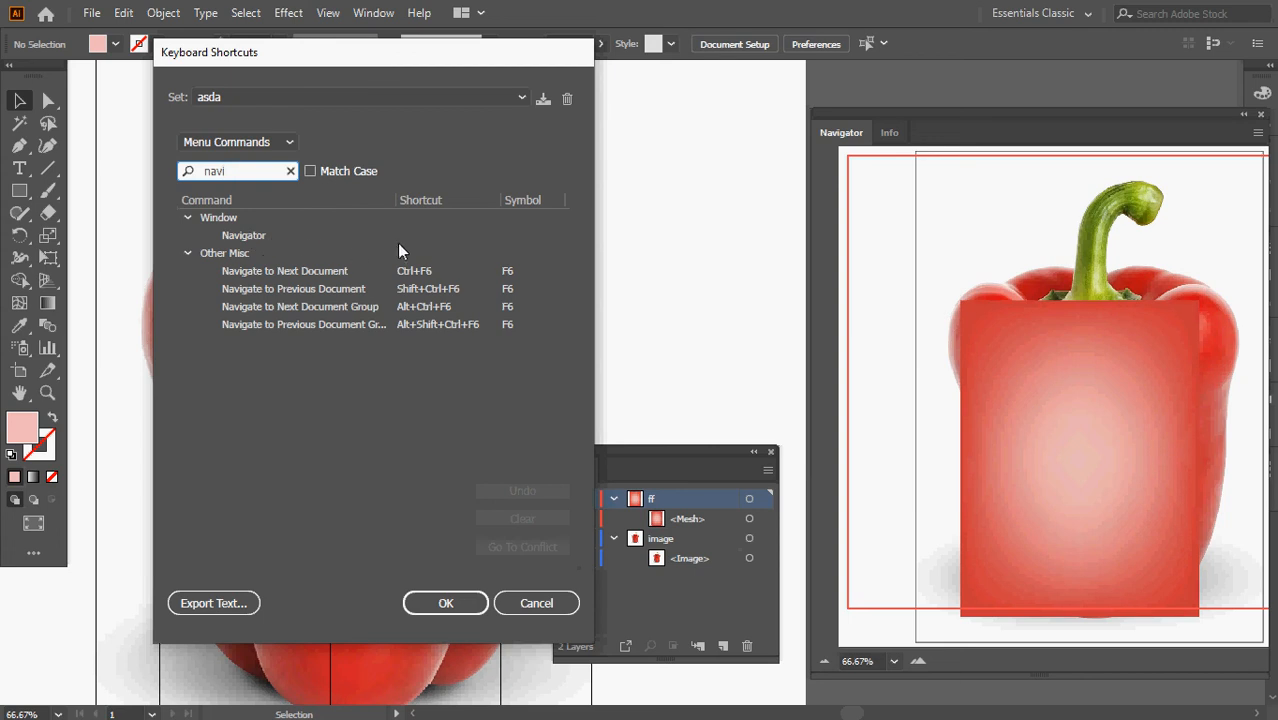
click(424, 235)
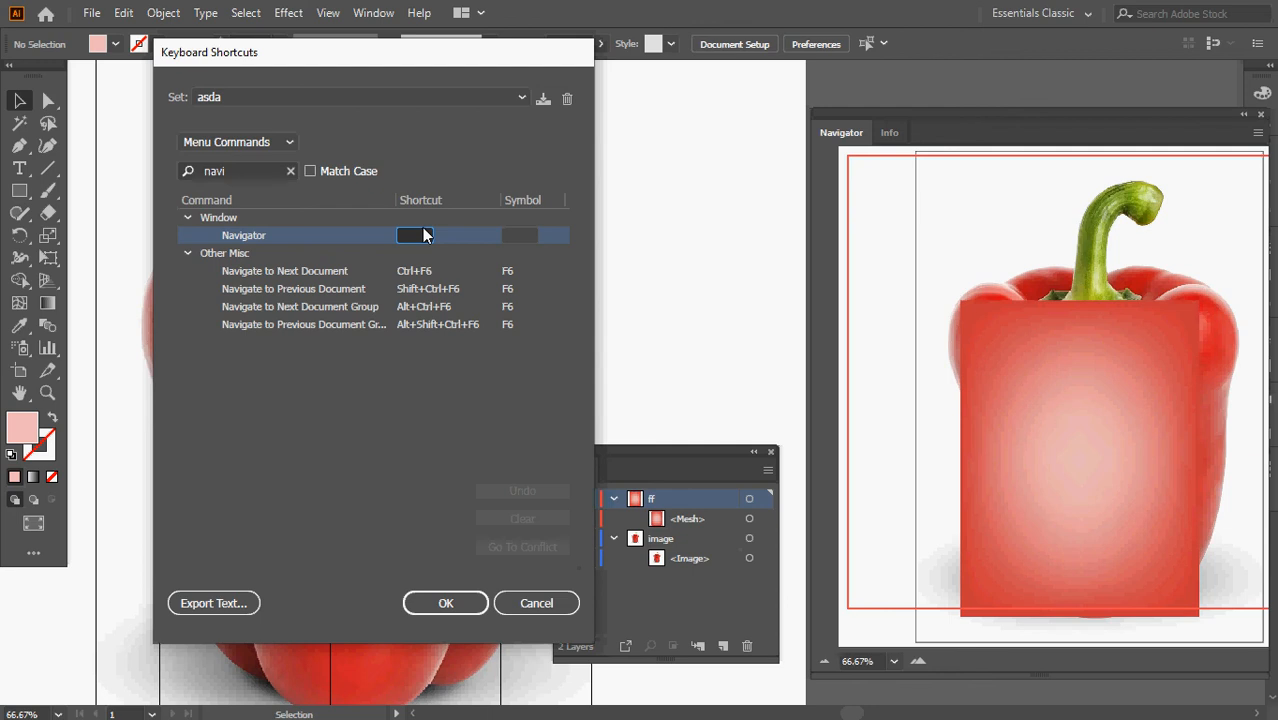
key(ctrl+shift+a)
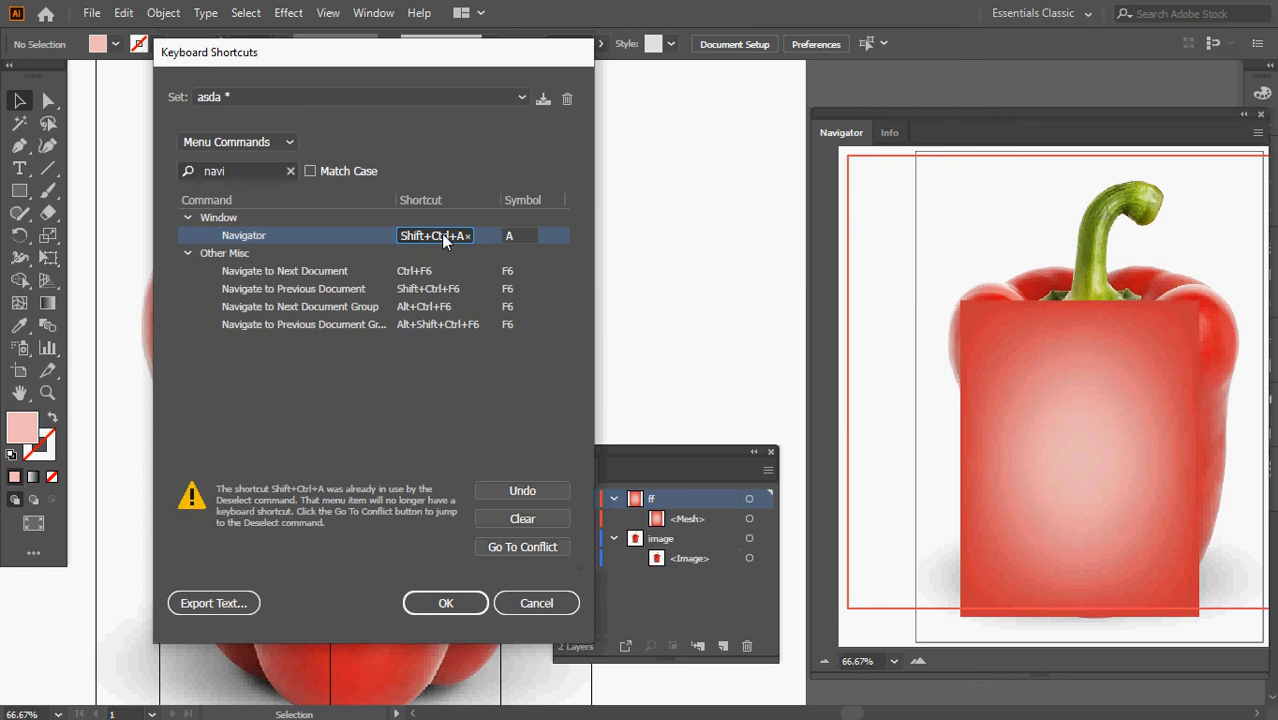
click(445, 602)
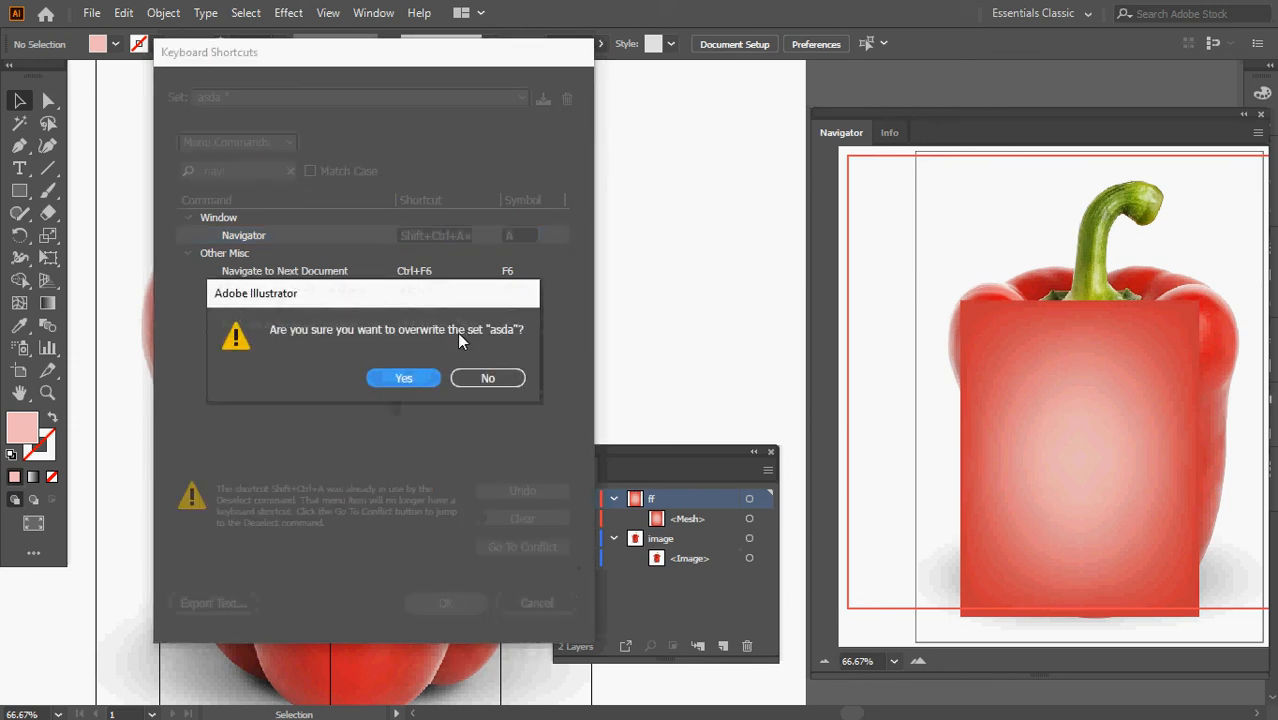
click(405, 378)
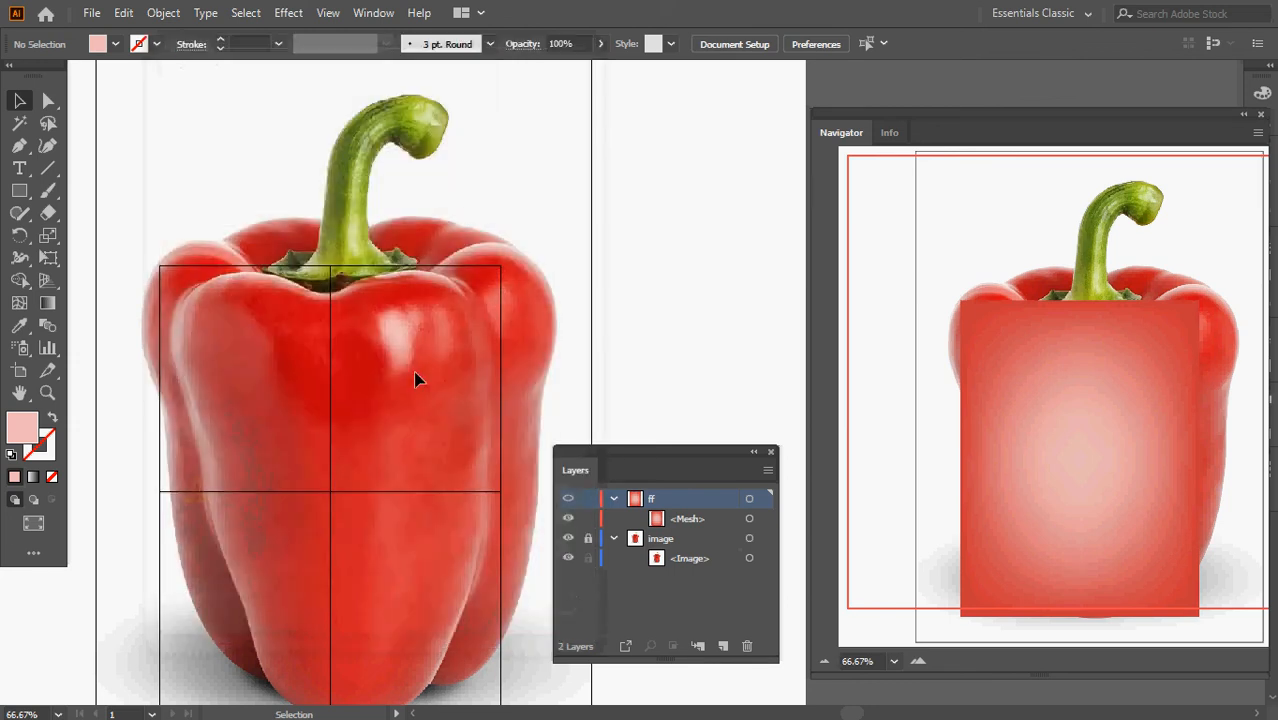
Hide the interface, bring up only the Navigator, and move and enlarge it to fill the space beside the pepper
key(f)
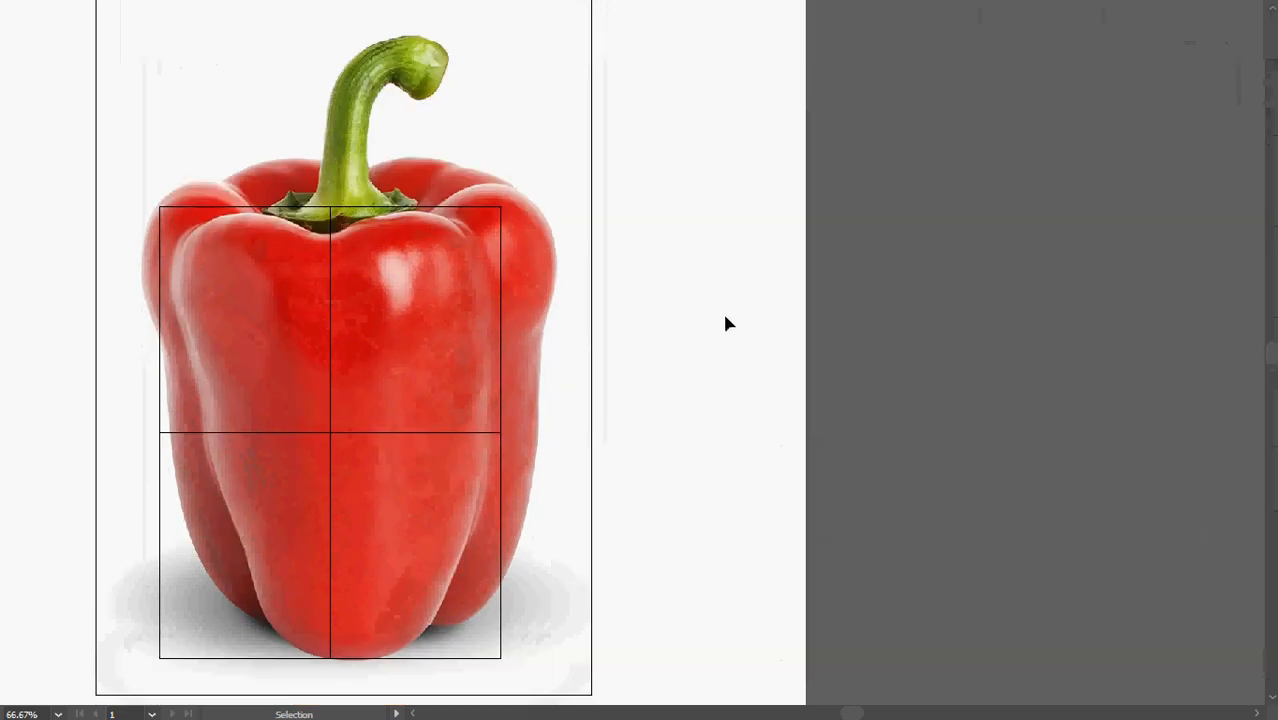
key(a)
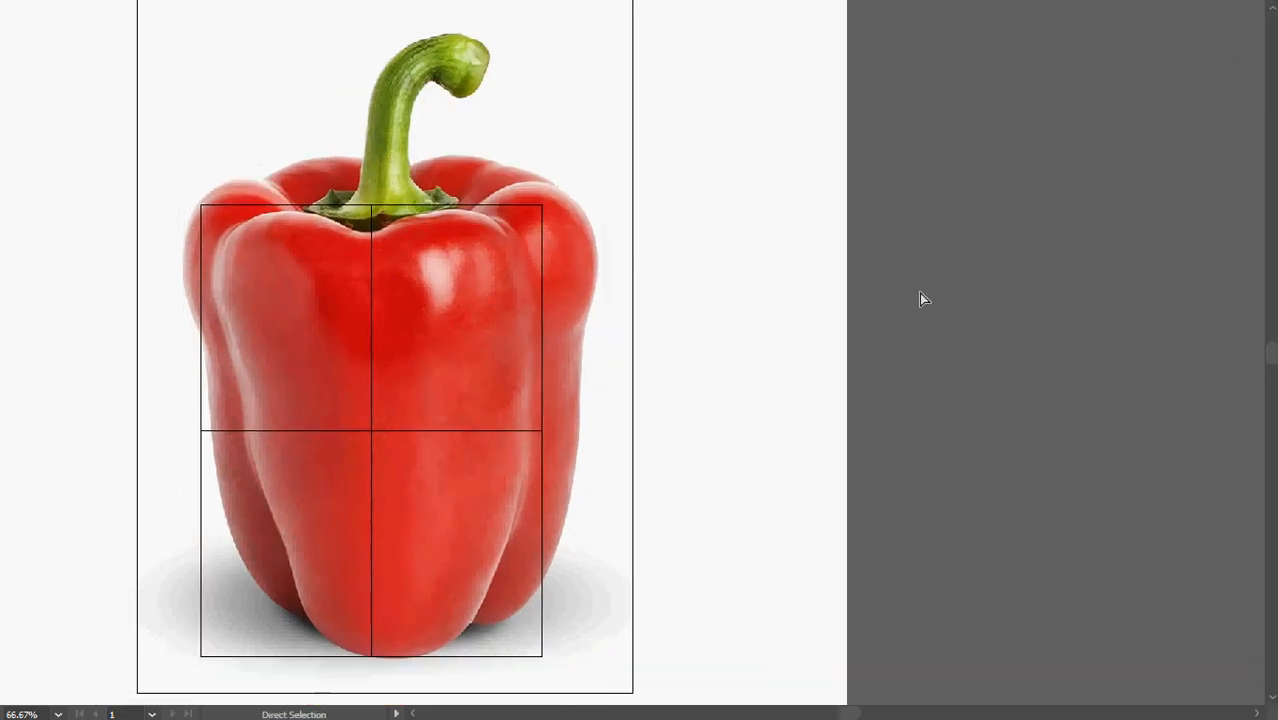
key(i)
key(ctrl+F8)
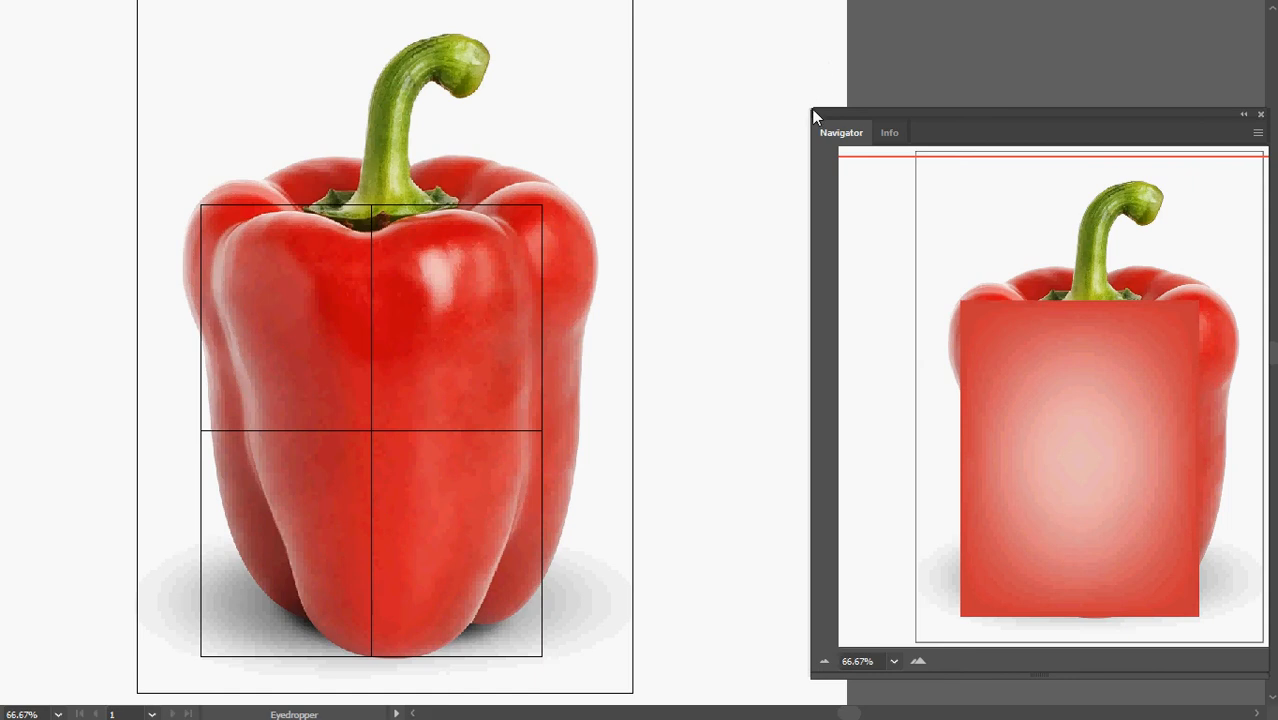
drag(825, 111, 647, 4)
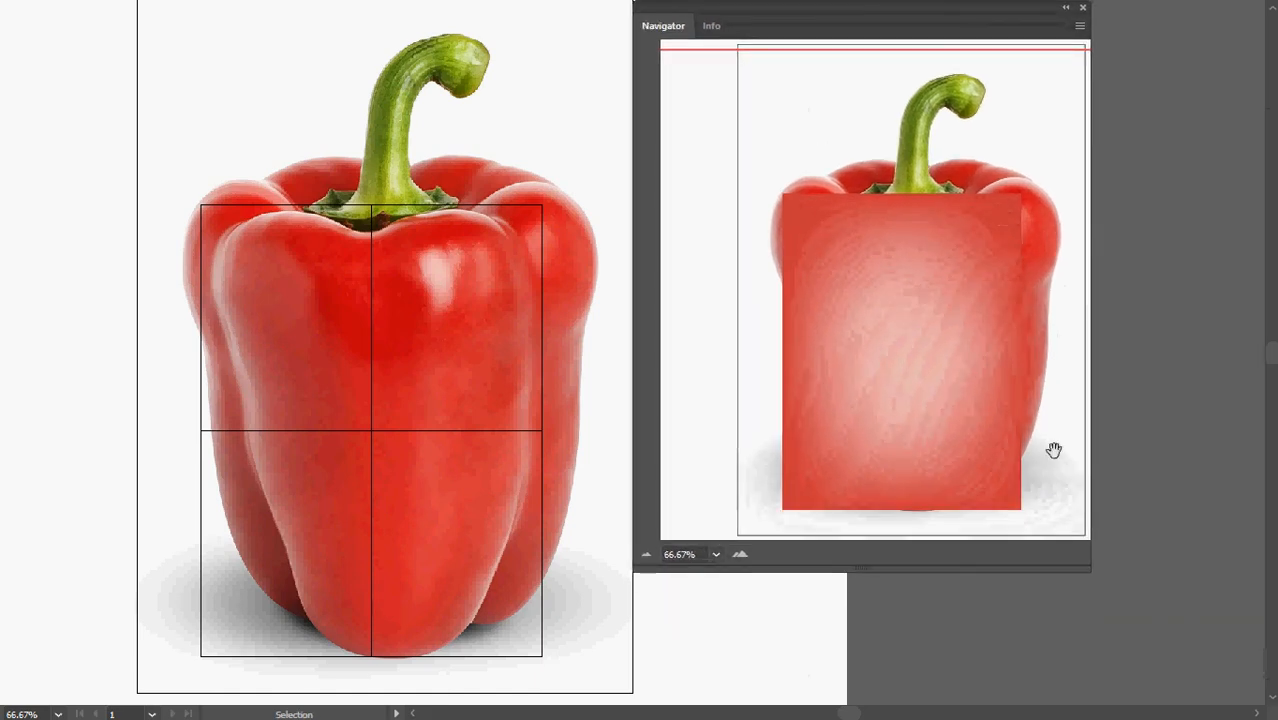
drag(1086, 566, 1258, 698)
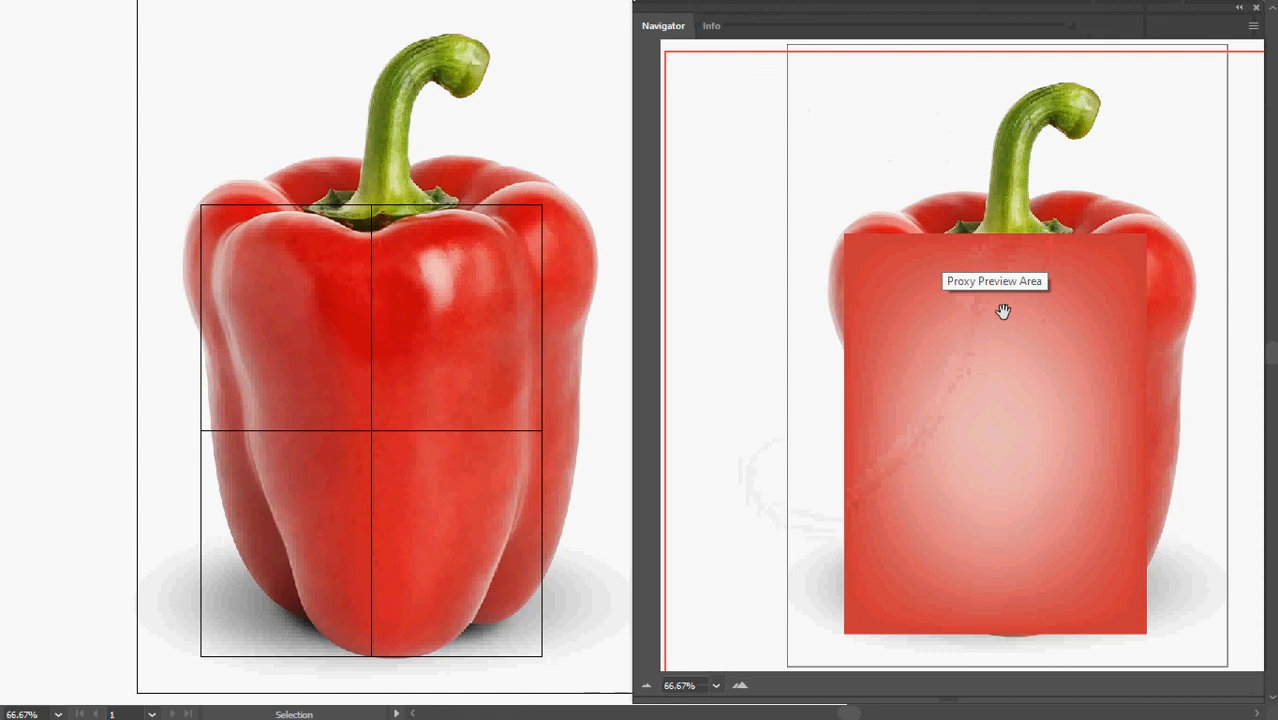
Move the mesh's top center point down to the dip of the front lobe beneath the stem
drag(442, 422, 362, 467)
scroll(408, 430, up, 1)
key(z)
scroll(371, 463, down, 6)
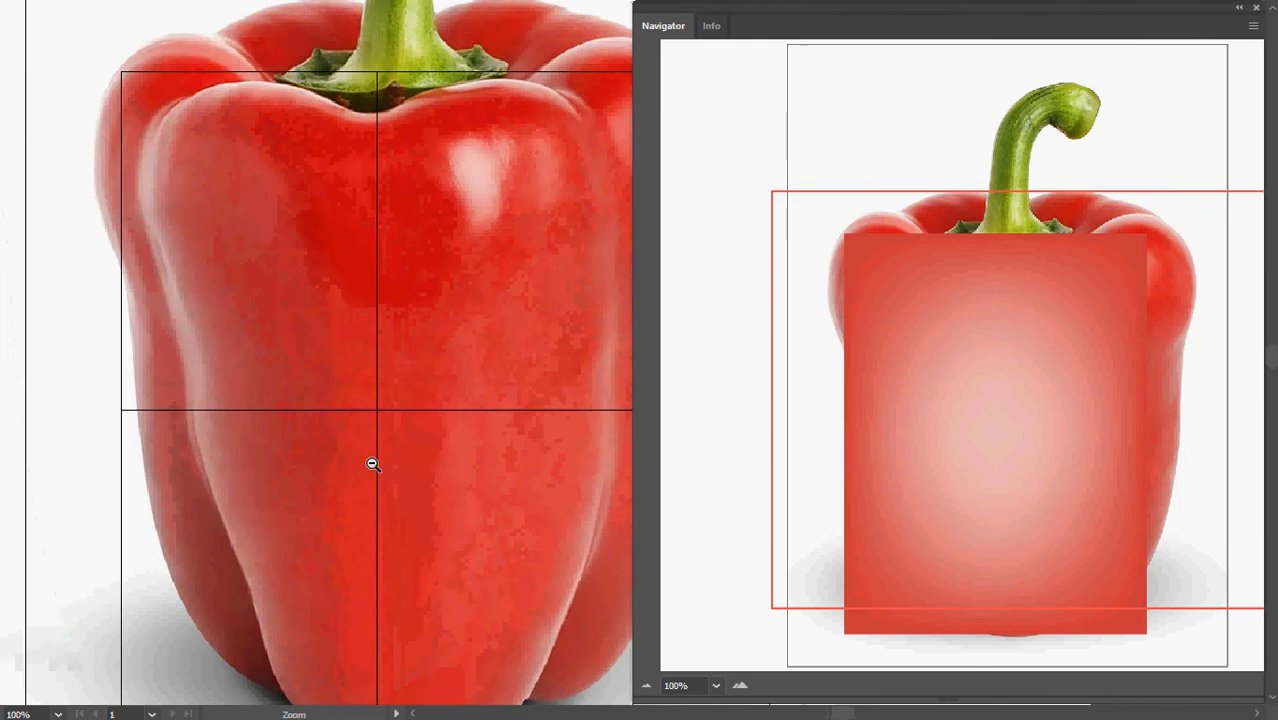
alt+click(372, 464)
drag(466, 463, 413, 465)
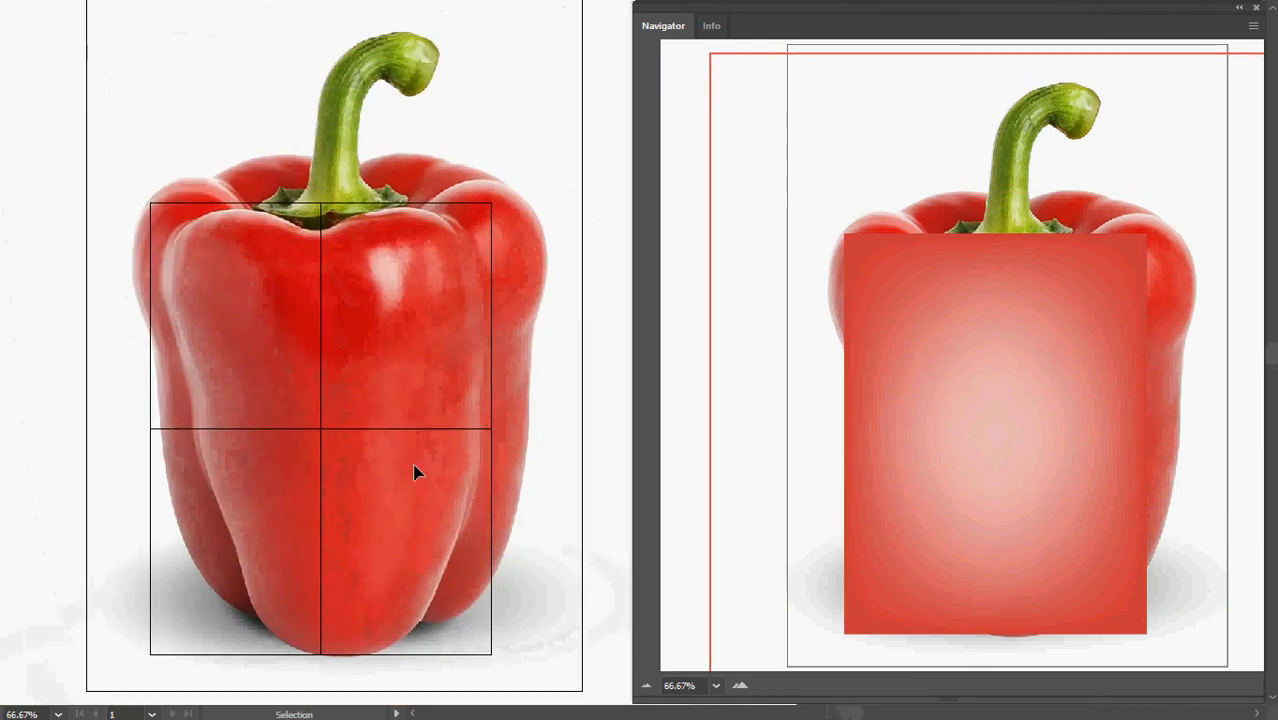
key(a)
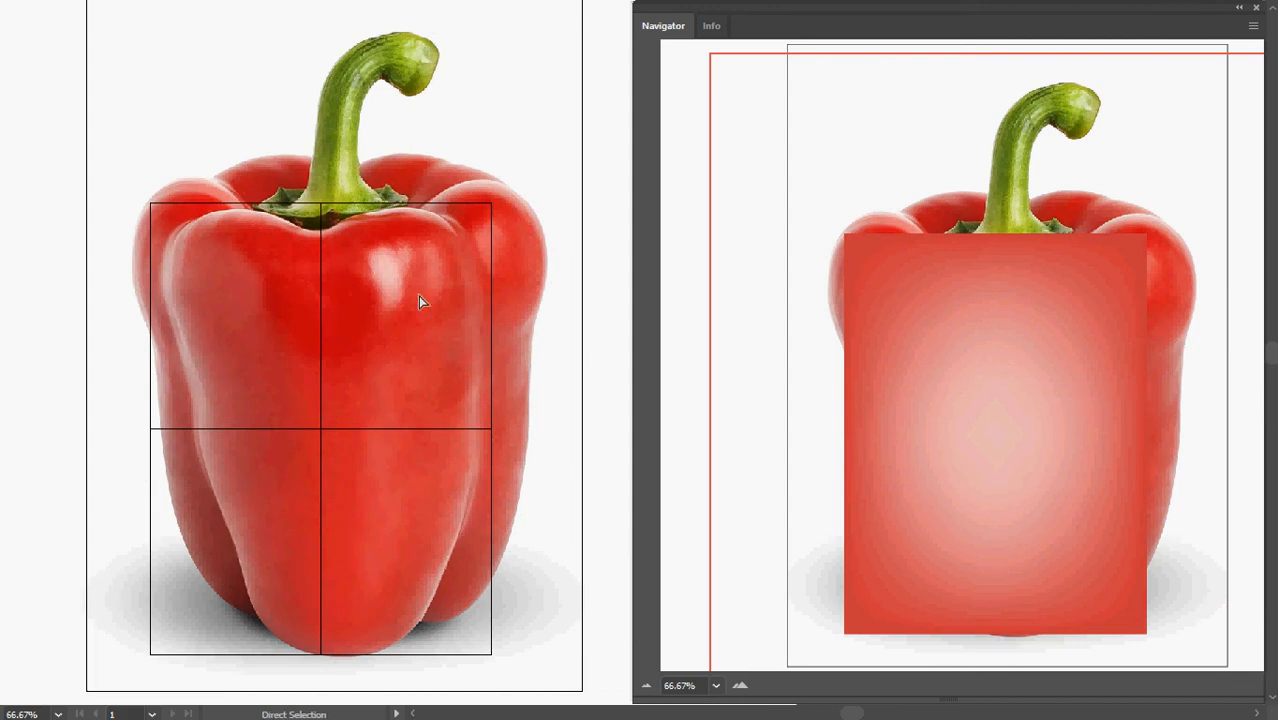
click(321, 208)
scroll(338, 194, up, 2)
drag(296, 222, 374, 266)
drag(442, 300, 279, 288)
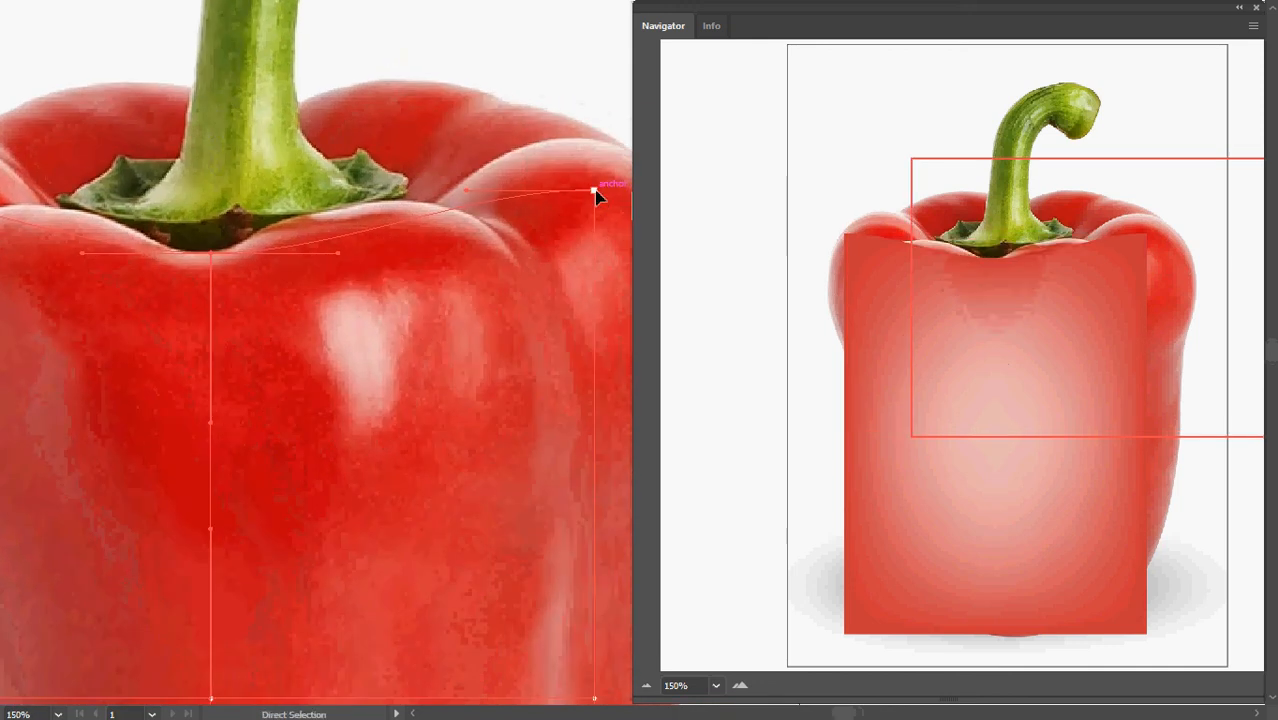
Lower the mesh's top-right corner point to the front lobe's edge and adjust the handles so the top line follows its curve
drag(594, 190, 593, 424)
key(ctrl+minus)
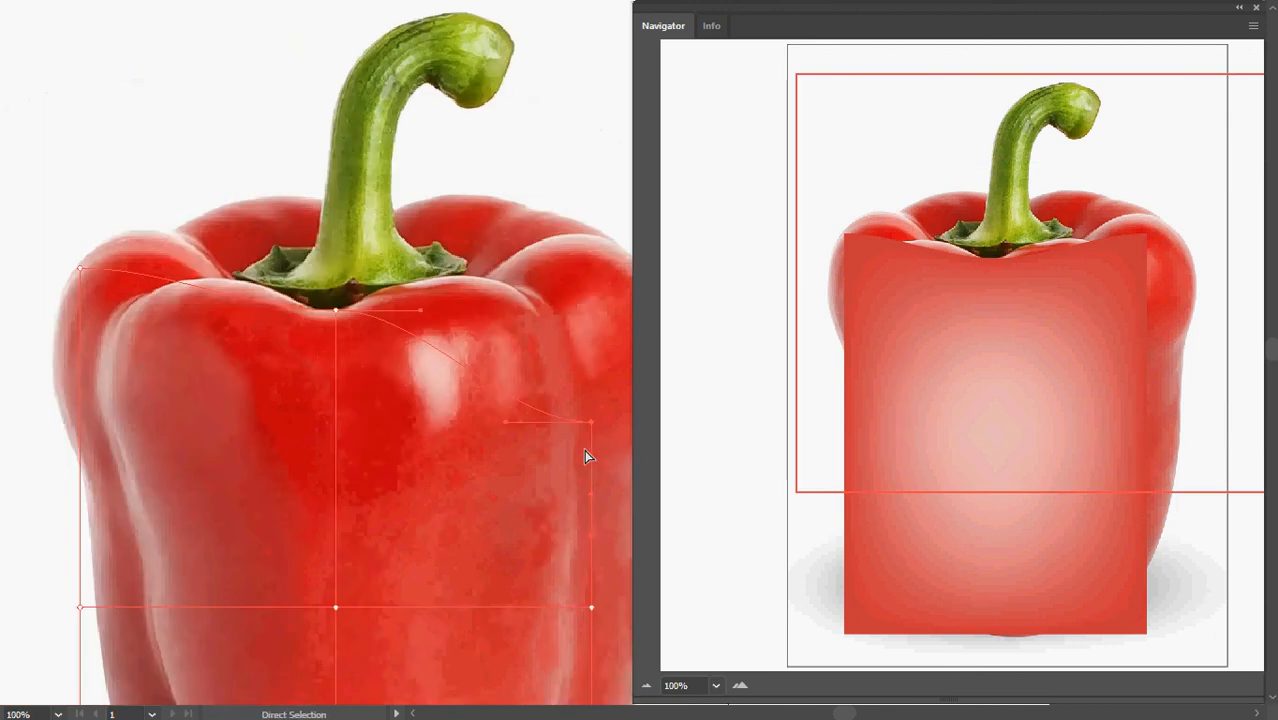
drag(440, 398, 490, 176)
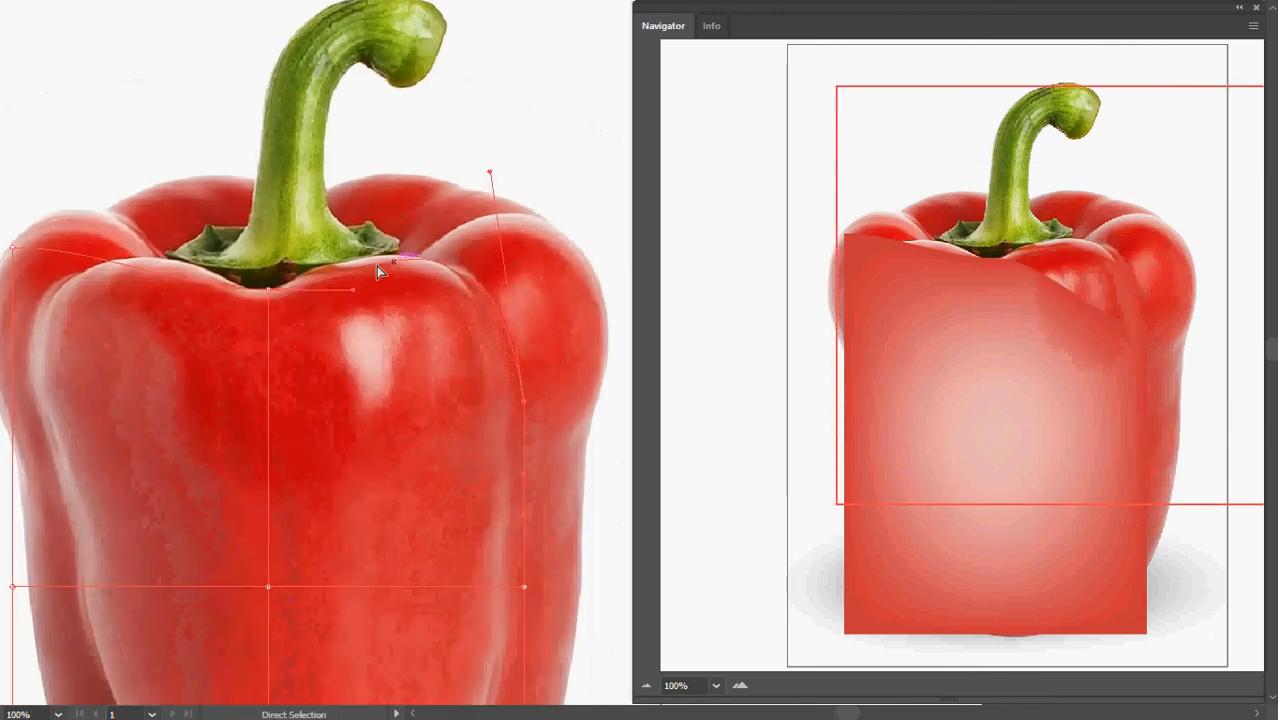
drag(352, 290, 312, 289)
Color the center mesh point with red sampled below the stem, and recolor the mesh with deeper red sampled near the highlight
key(space)
drag(351, 456, 372, 364)
click(288, 495)
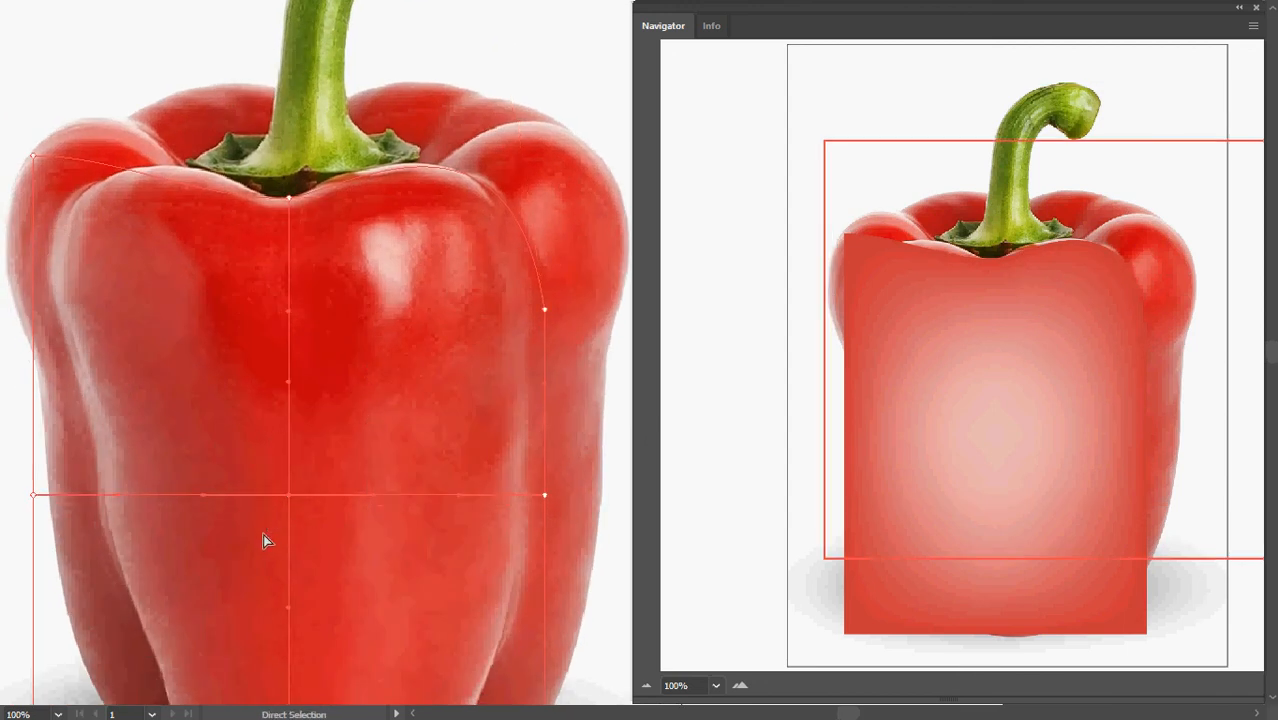
key(i)
click(303, 226)
key(a)
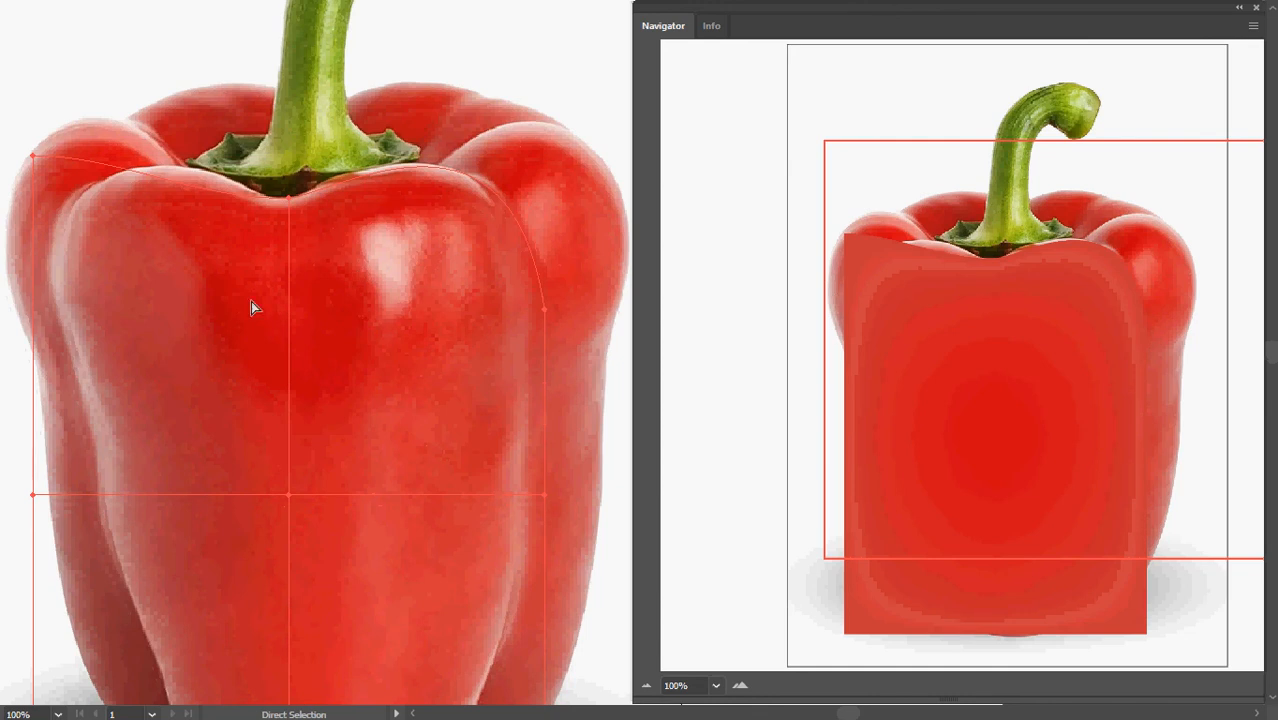
key(i)
click(331, 281)
key(a)
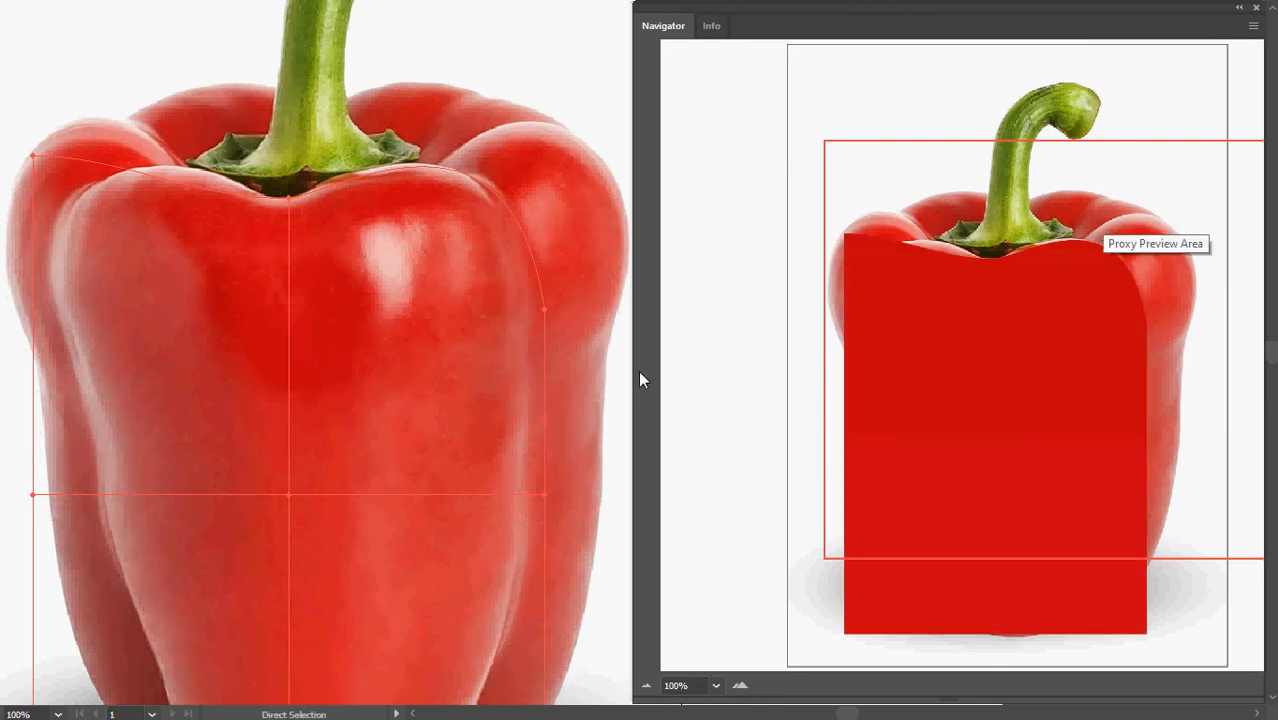
Close the Navigator after checking the mesh color
key(h)
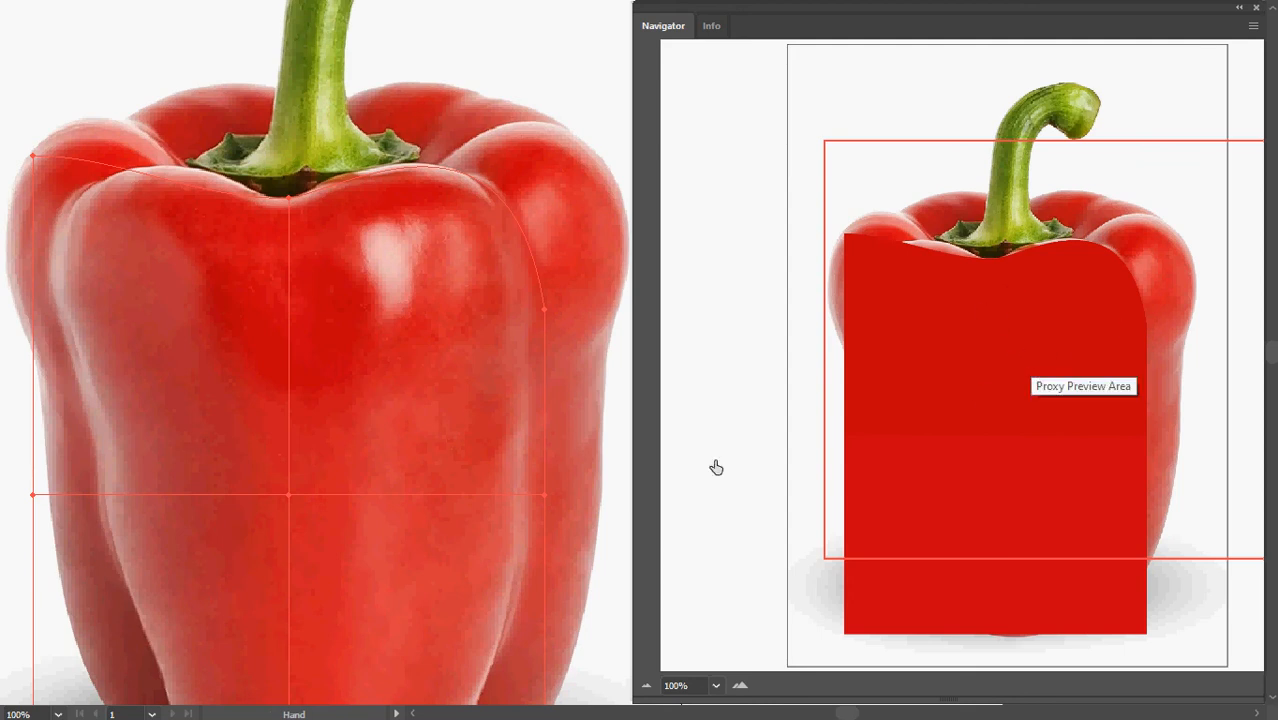
drag(487, 466, 531, 394)
key(a)
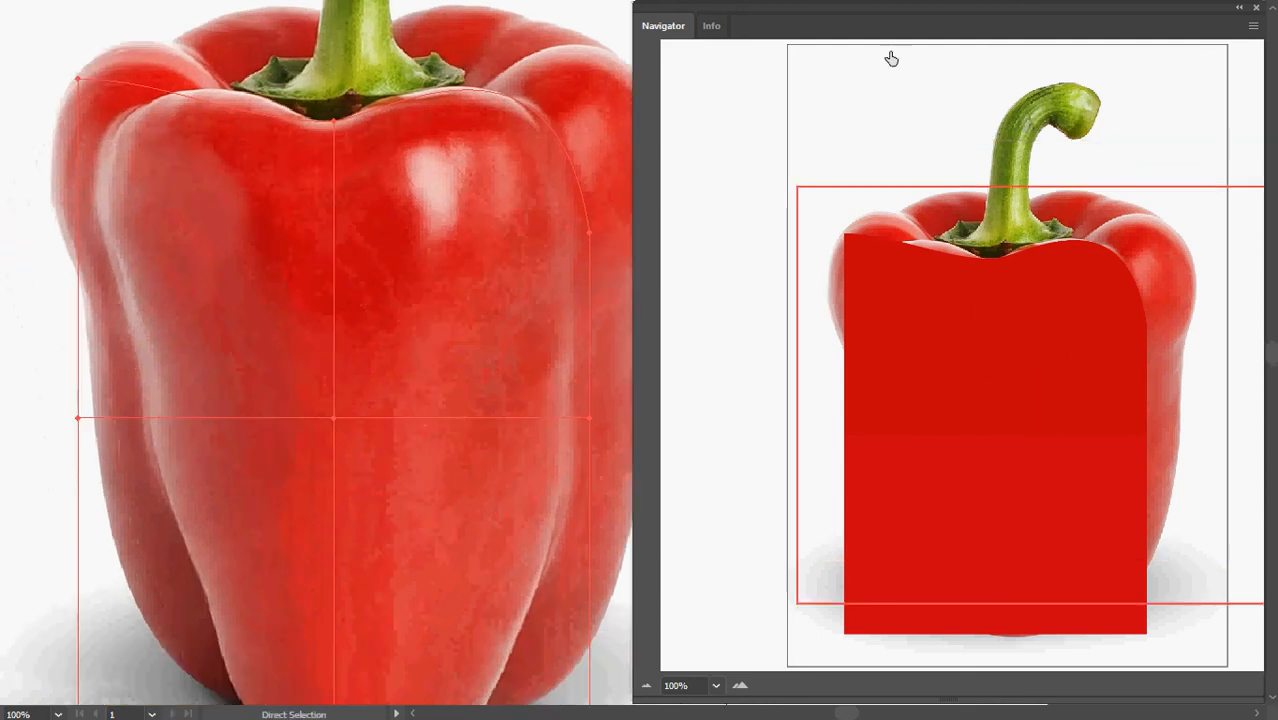
click(1256, 7)
Move the middle mesh line's right end point slightly inward to the front lobe's edge and shorten its upper handle
key(h)
drag(818, 359, 921, 371)
key(a)
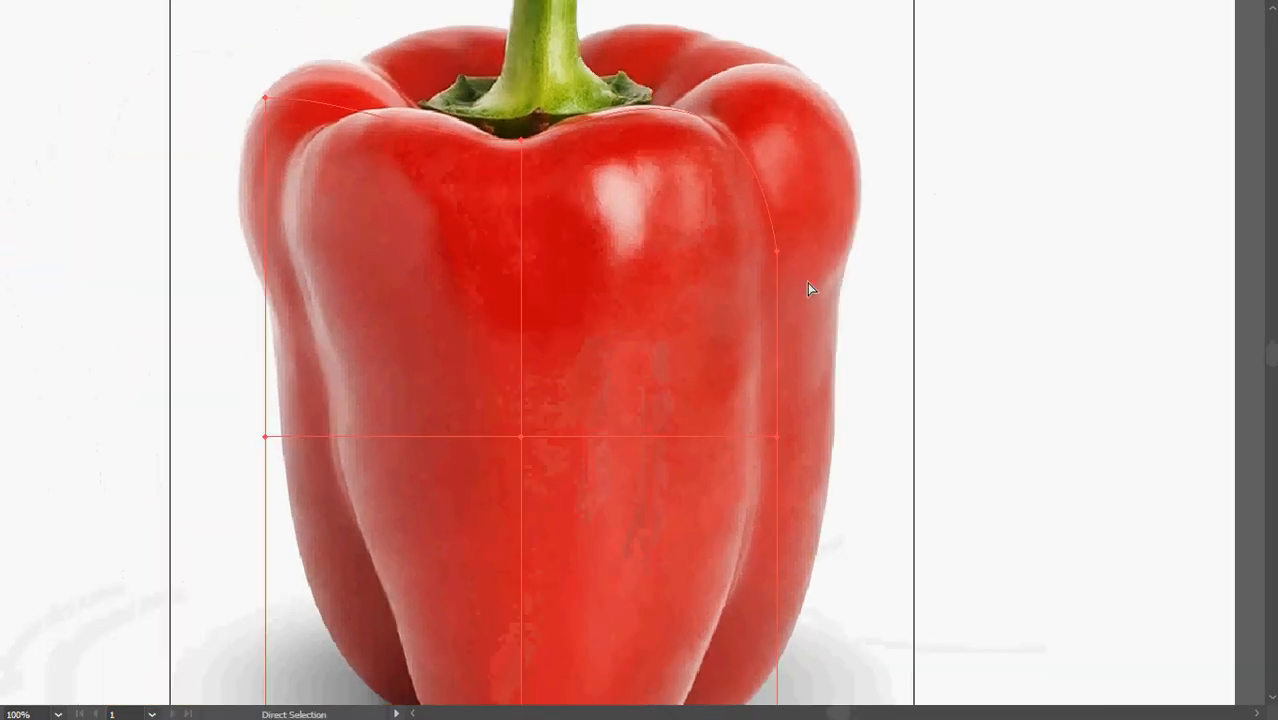
drag(777, 438, 769, 438)
key(space)
drag(801, 427, 827, 325)
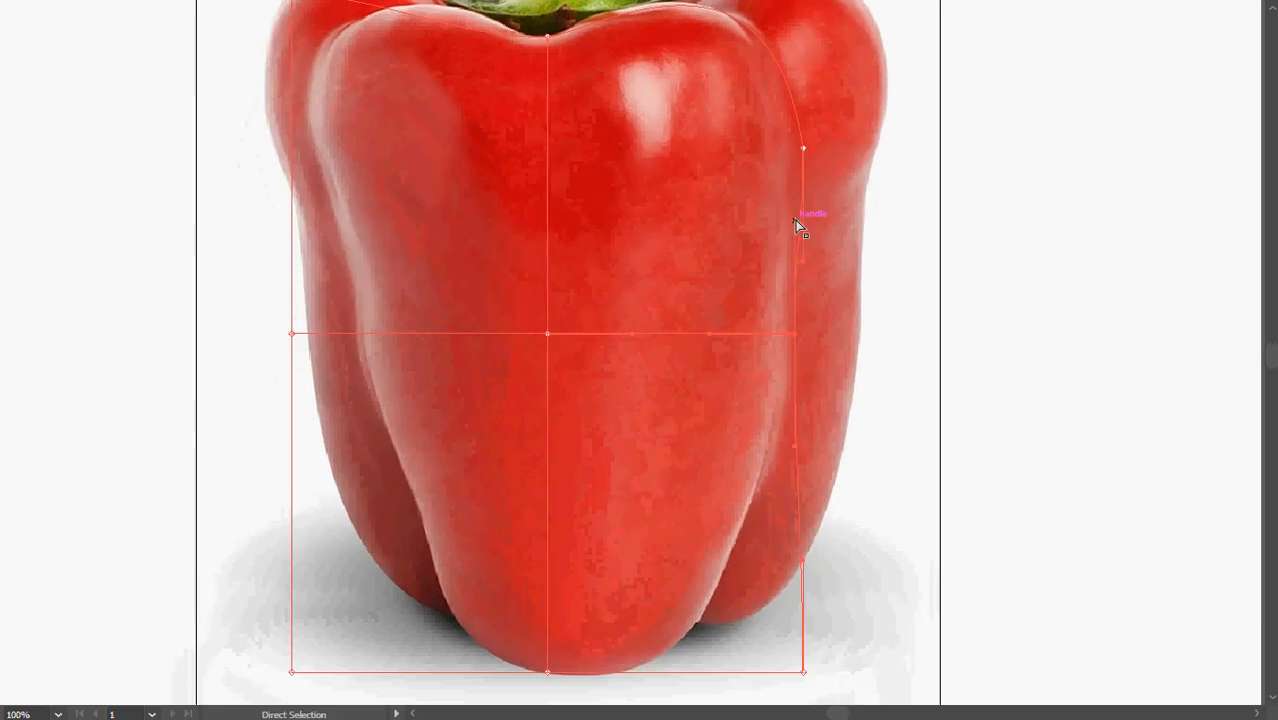
drag(795, 219, 797, 279)
Move the mesh's bottom-right corner point onto the front lobe's lower right edge and bend its handles along the contour
key(space)
drag(822, 356, 833, 315)
drag(814, 630, 750, 500)
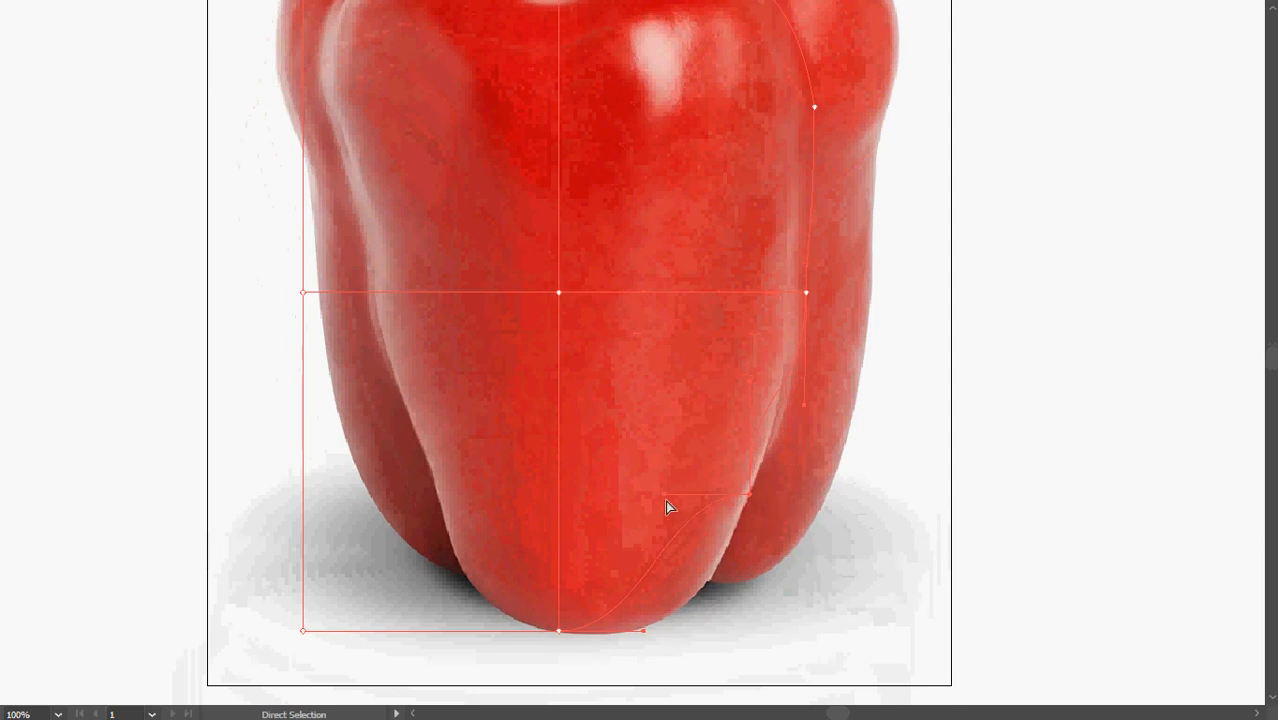
drag(666, 496, 705, 630)
drag(753, 381, 789, 418)
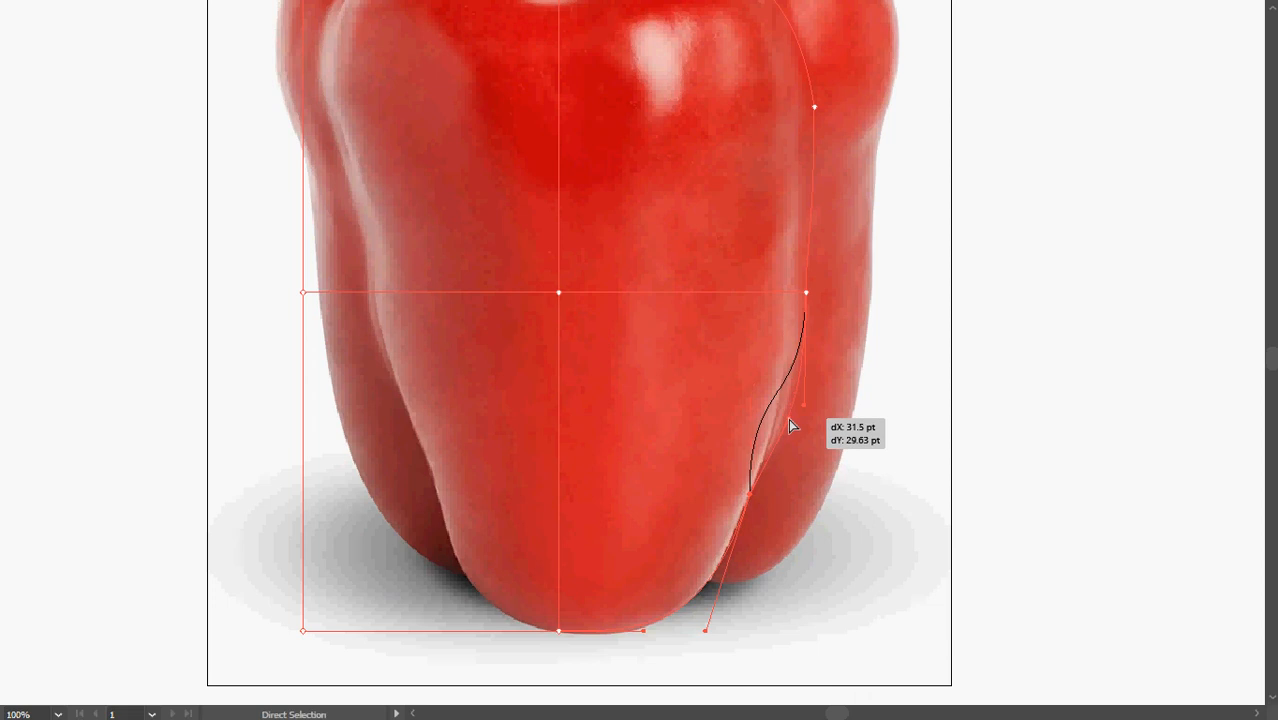
Move the mesh's bottom-left corner point onto the front lobe's lower left edge and bend its handles along the contour
key(space)
drag(700, 503, 724, 503)
drag(385, 557, 239, 676)
drag(330, 632, 466, 508)
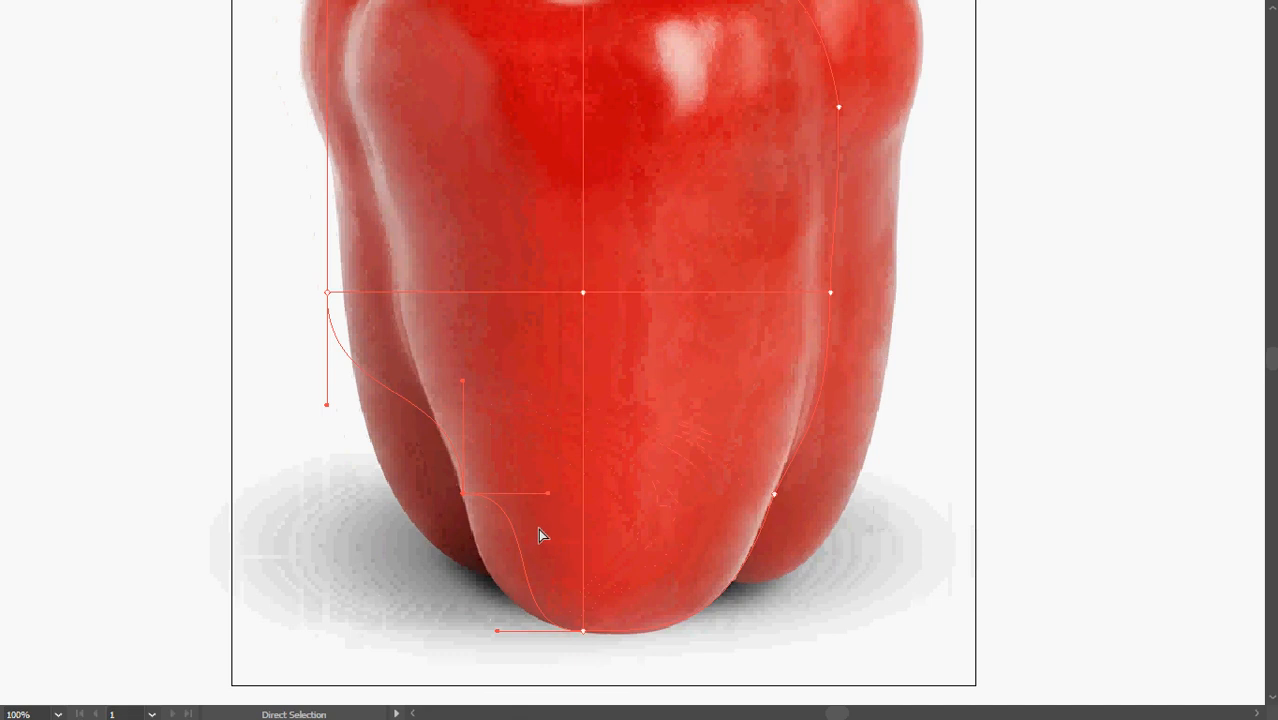
drag(546, 497, 473, 564)
mouse_move(497, 632)
mouse_down()
mouse_move(516, 634)
mouse_move(508, 623)
mouse_up()
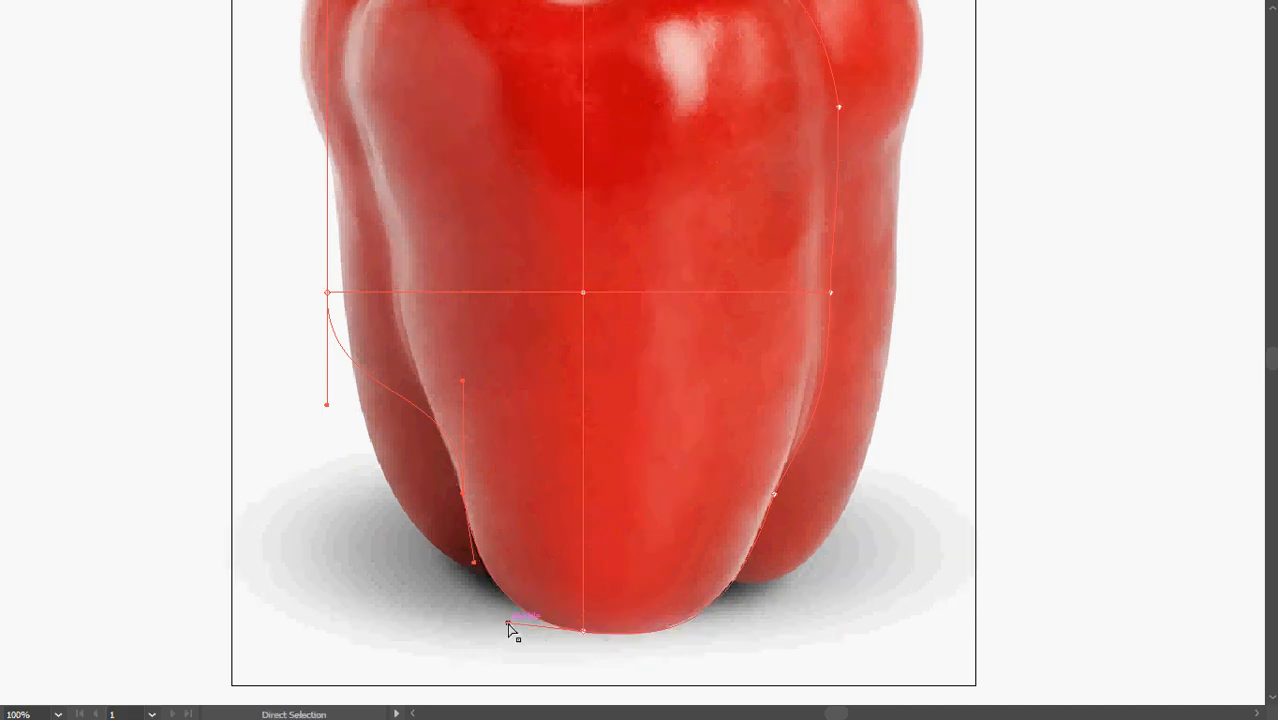
Move the middle mesh line's left end point onto the lobe's left edge and adjust the handles down to the bottom-left corner point
drag(514, 500, 550, 562)
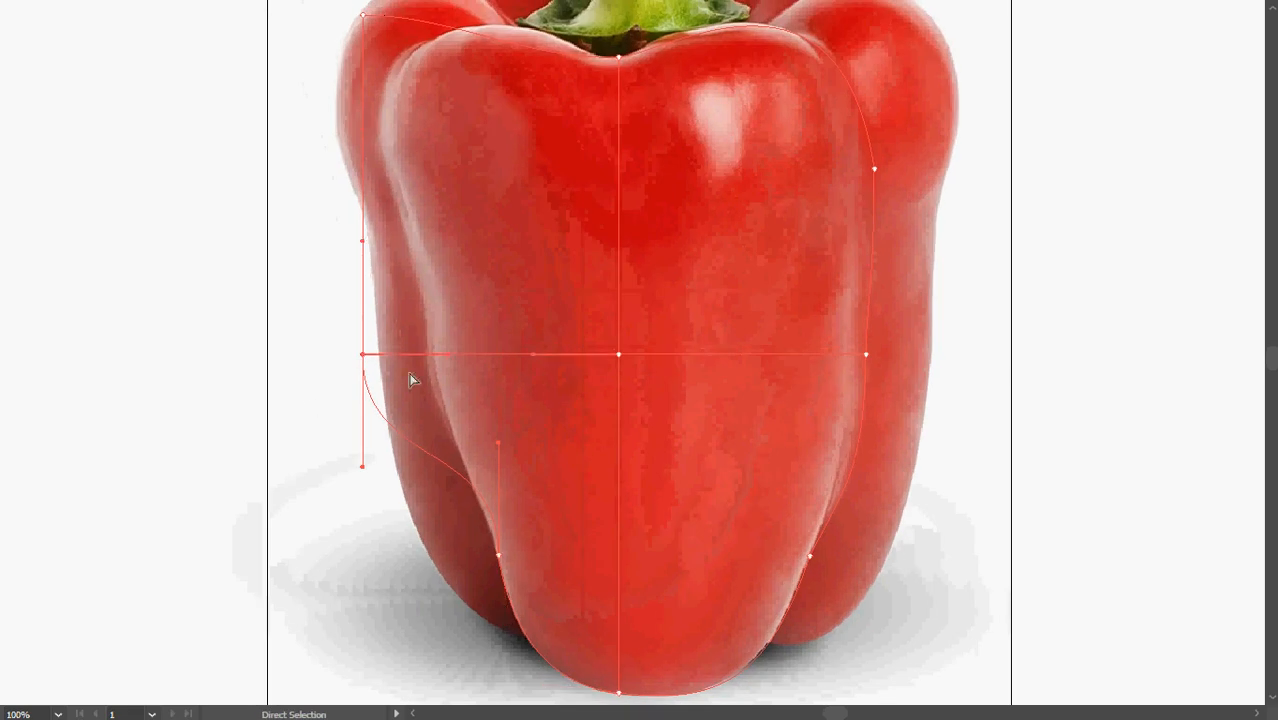
drag(362, 354, 426, 365)
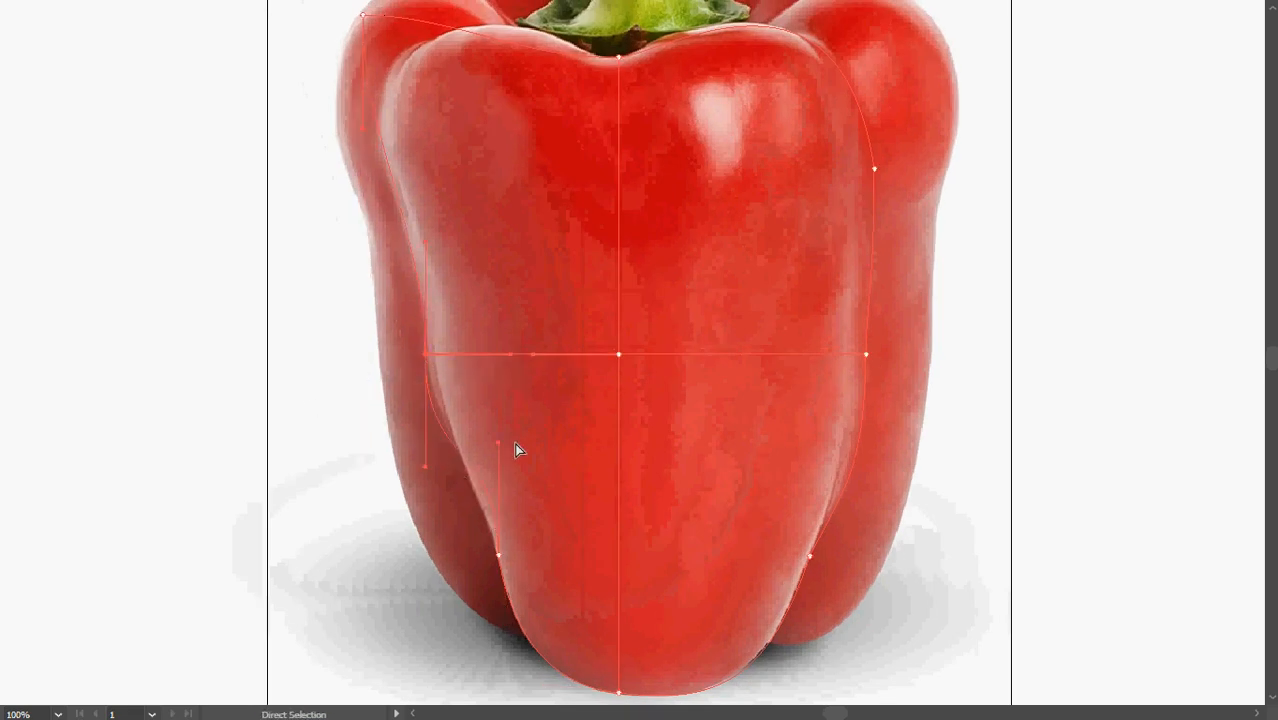
drag(500, 445, 500, 507)
drag(426, 470, 426, 426)
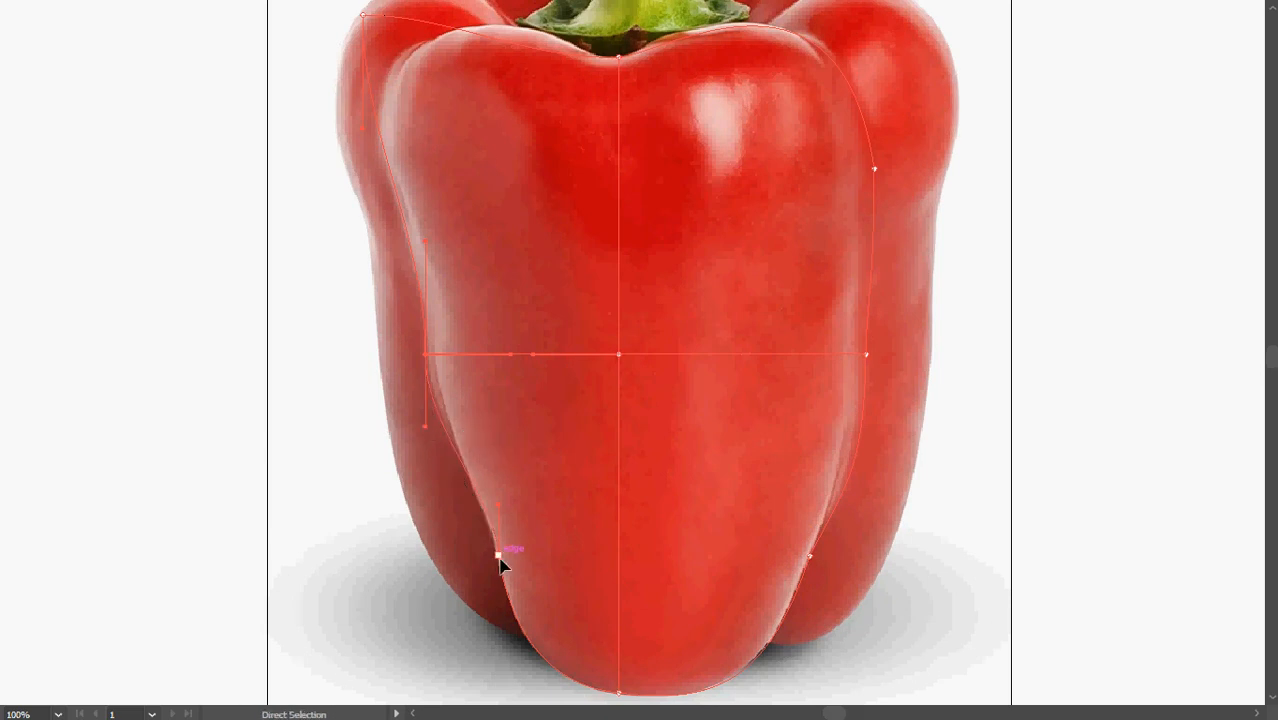
drag(500, 562, 499, 562)
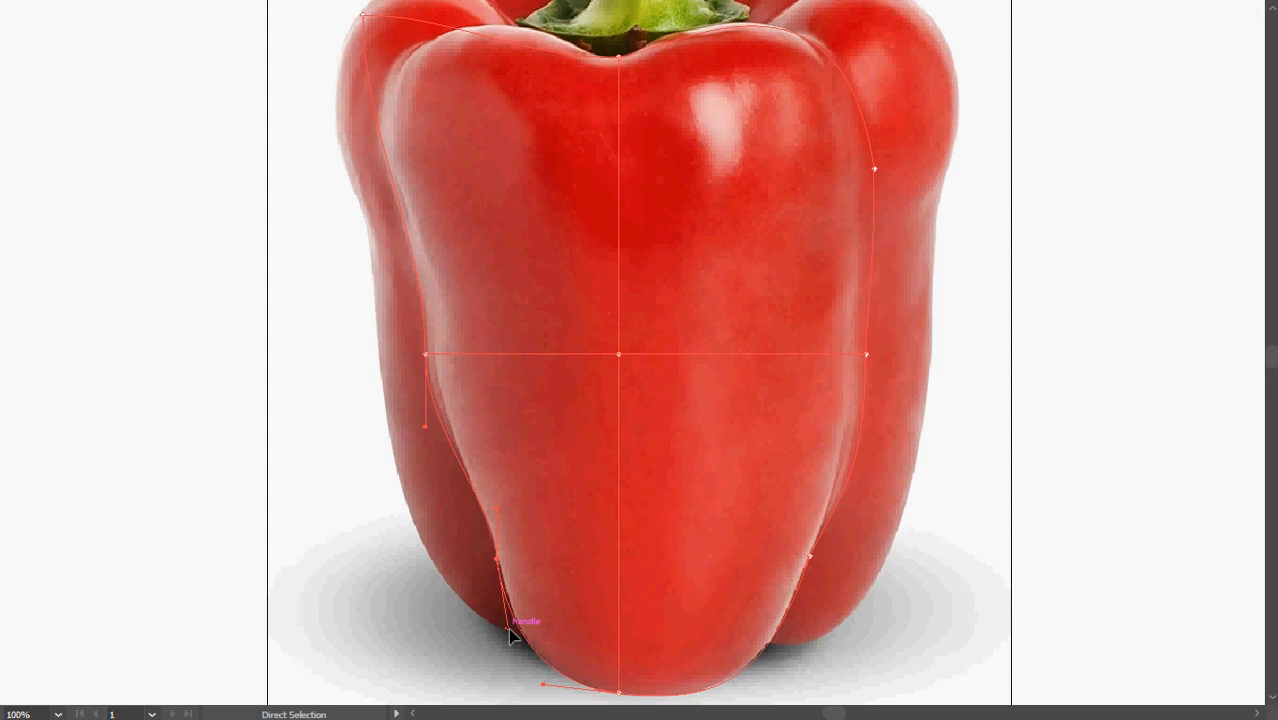
drag(508, 628, 512, 628)
Move the mesh's top-left corner point onto the front lobe's upper left edge and bend its handles around the shoulder
key(space)
drag(547, 525, 551, 541)
key(space)
drag(462, 427, 482, 591)
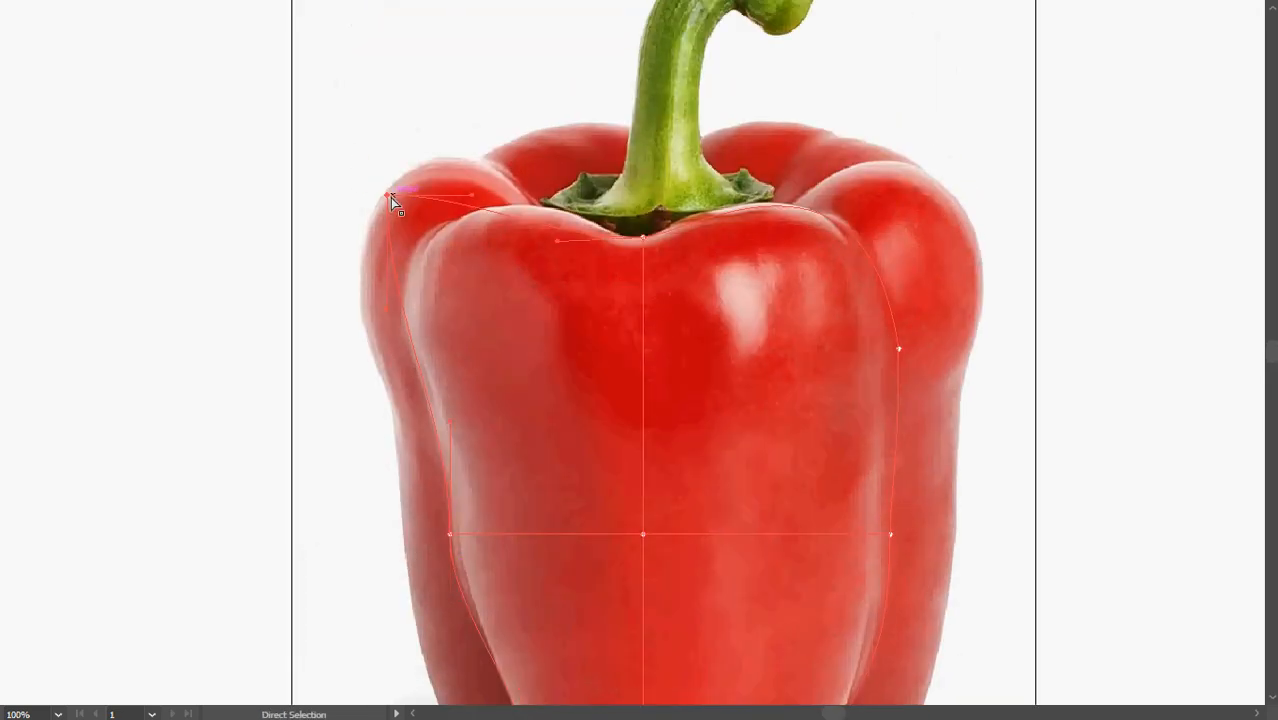
drag(391, 197, 389, 201)
drag(405, 343, 410, 332)
drag(495, 336, 414, 137)
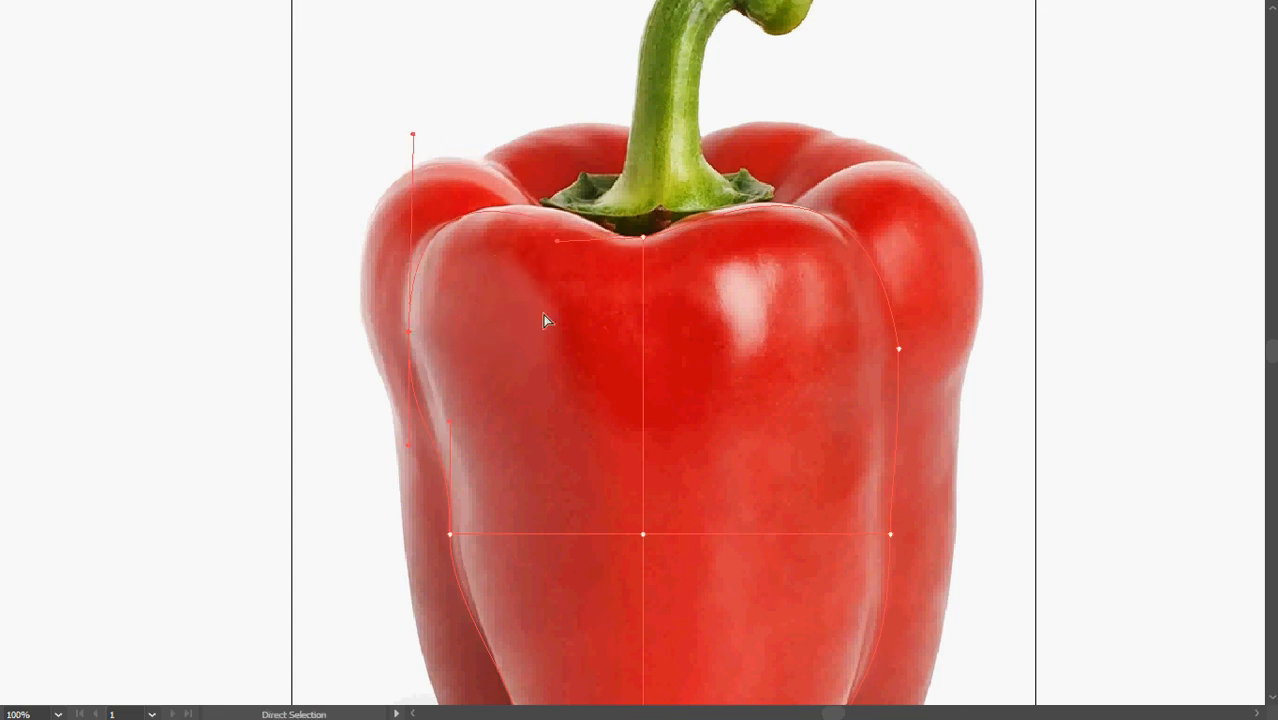
drag(411, 445, 416, 391)
Fine-tune the handles of the left middle, top center and top-left points to follow the lobe's contour, then deselect the mesh
scroll(450, 436, up, 1)
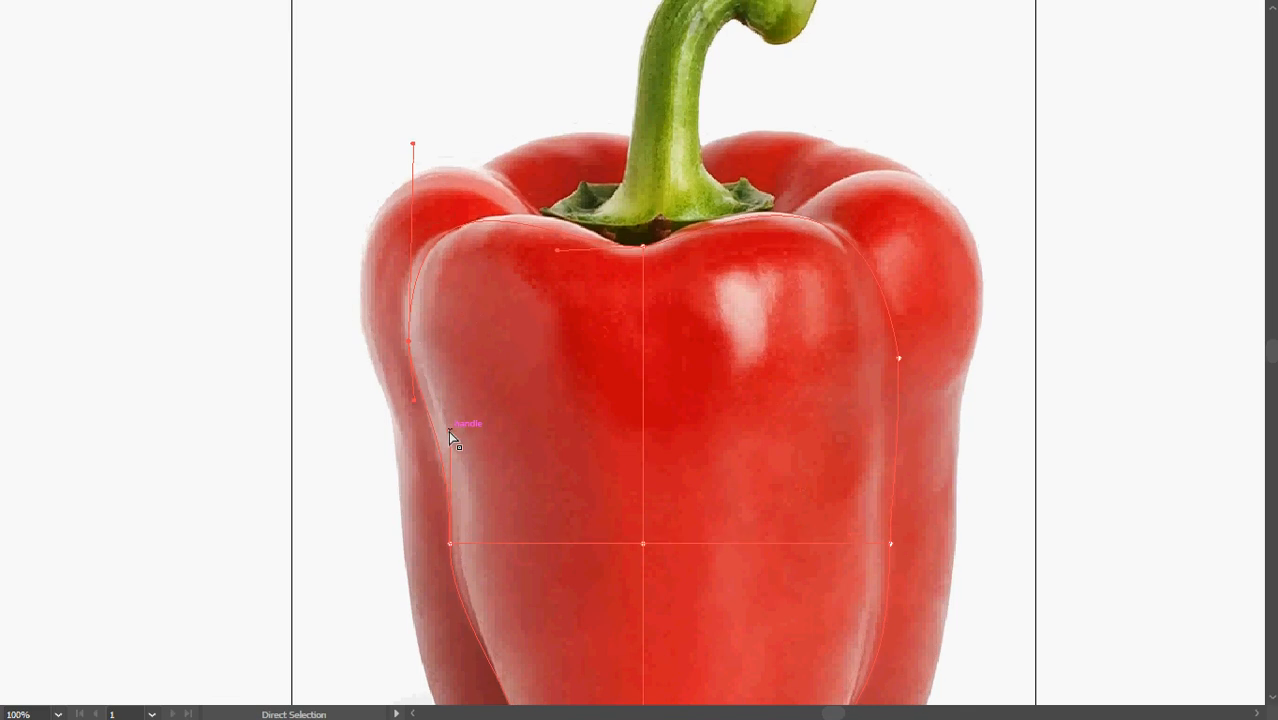
drag(448, 436, 449, 454)
scroll(520, 420, up, 3)
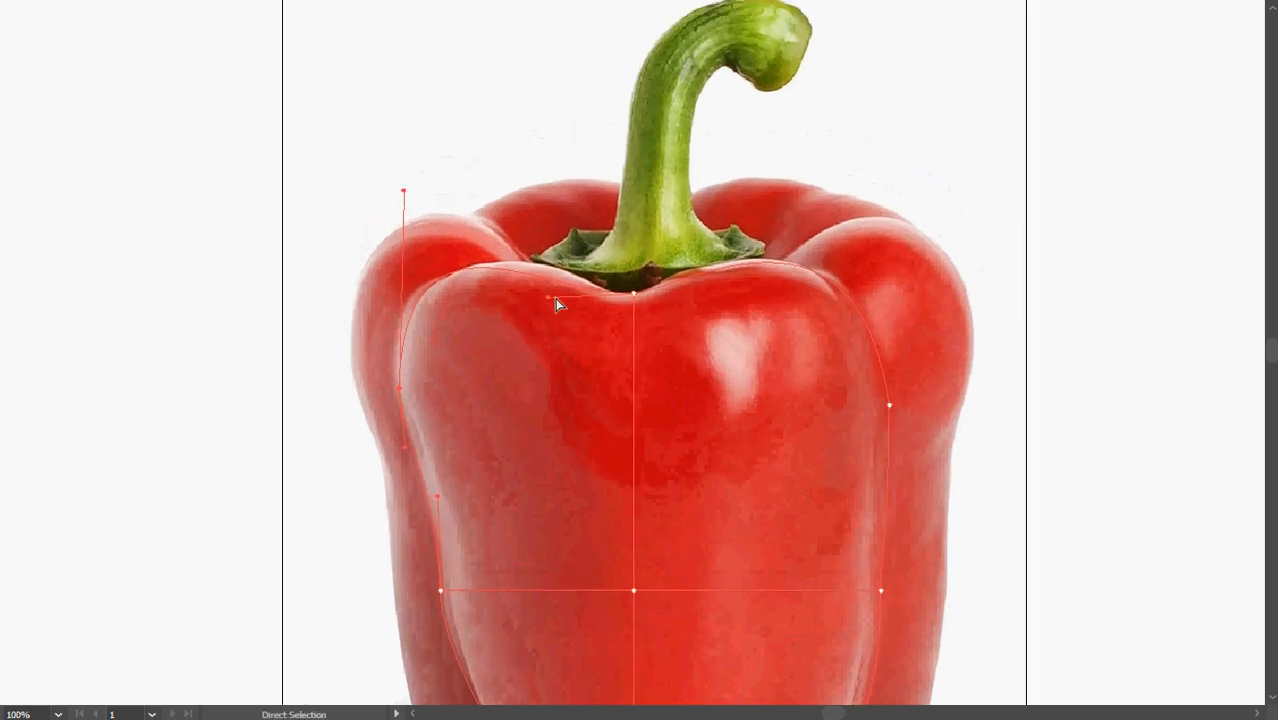
drag(548, 299, 591, 303)
scroll(495, 317, up, 1)
drag(413, 211, 422, 199)
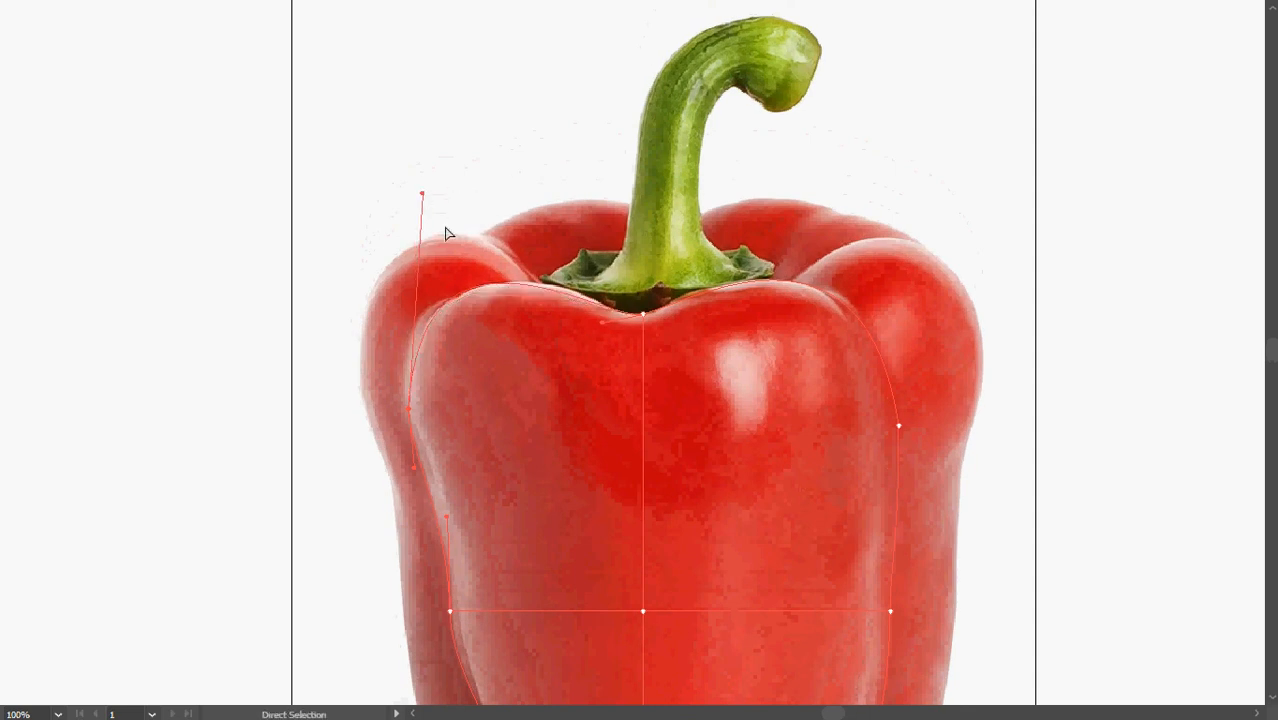
scroll(444, 227, down, 1)
click(504, 336)
drag(604, 328, 553, 248)
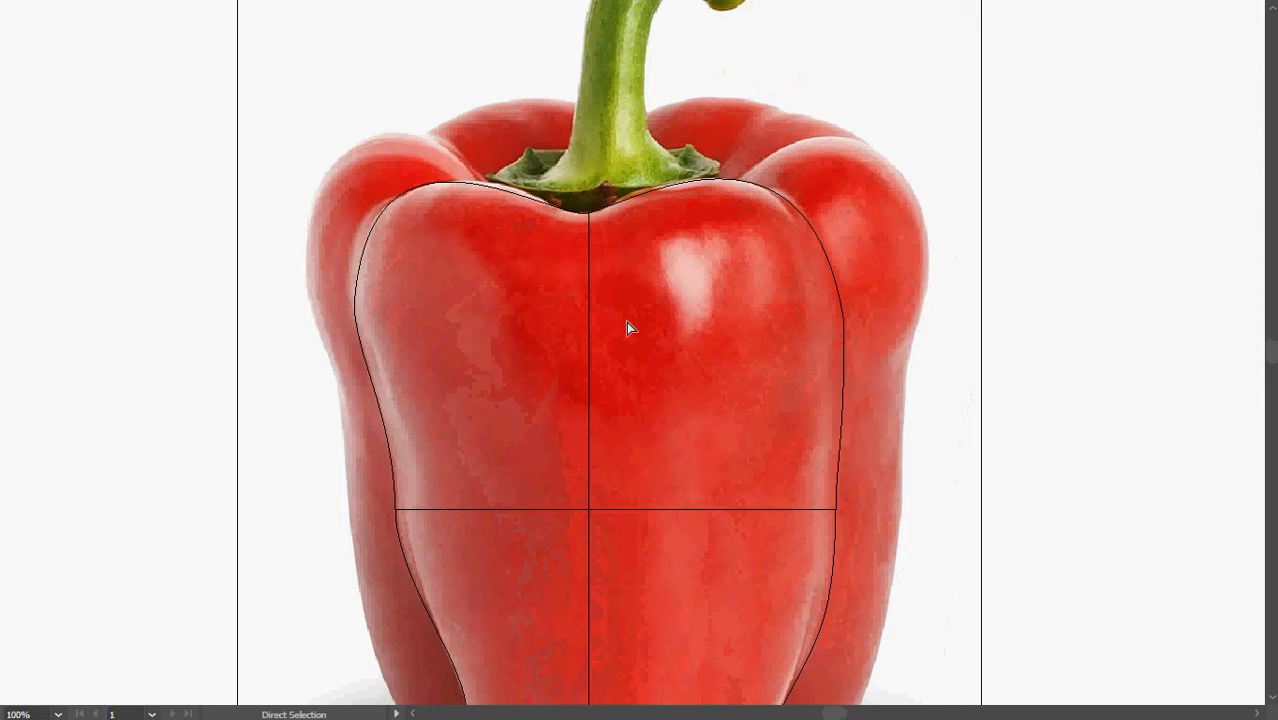
drag(648, 355, 640, 345)
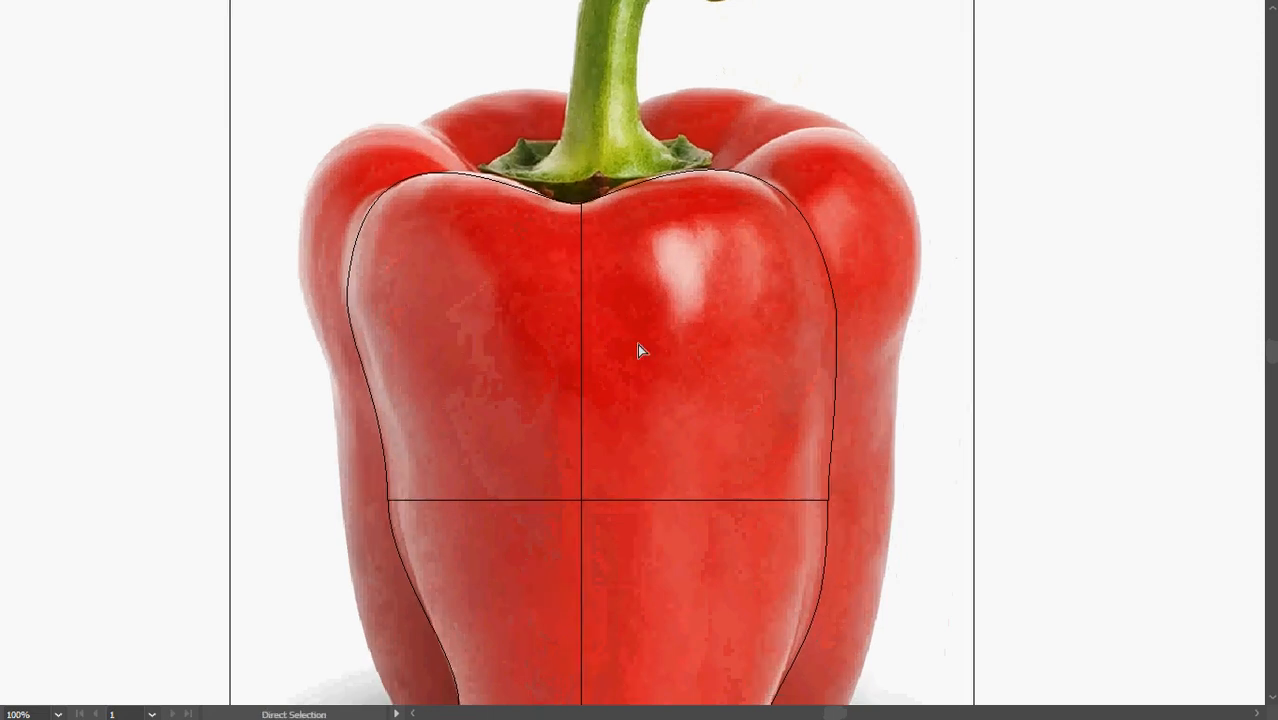
Add three vertical mesh lines through the highlight and two horizontal ones along its lower and upper ends
key(u)
click(684, 500)
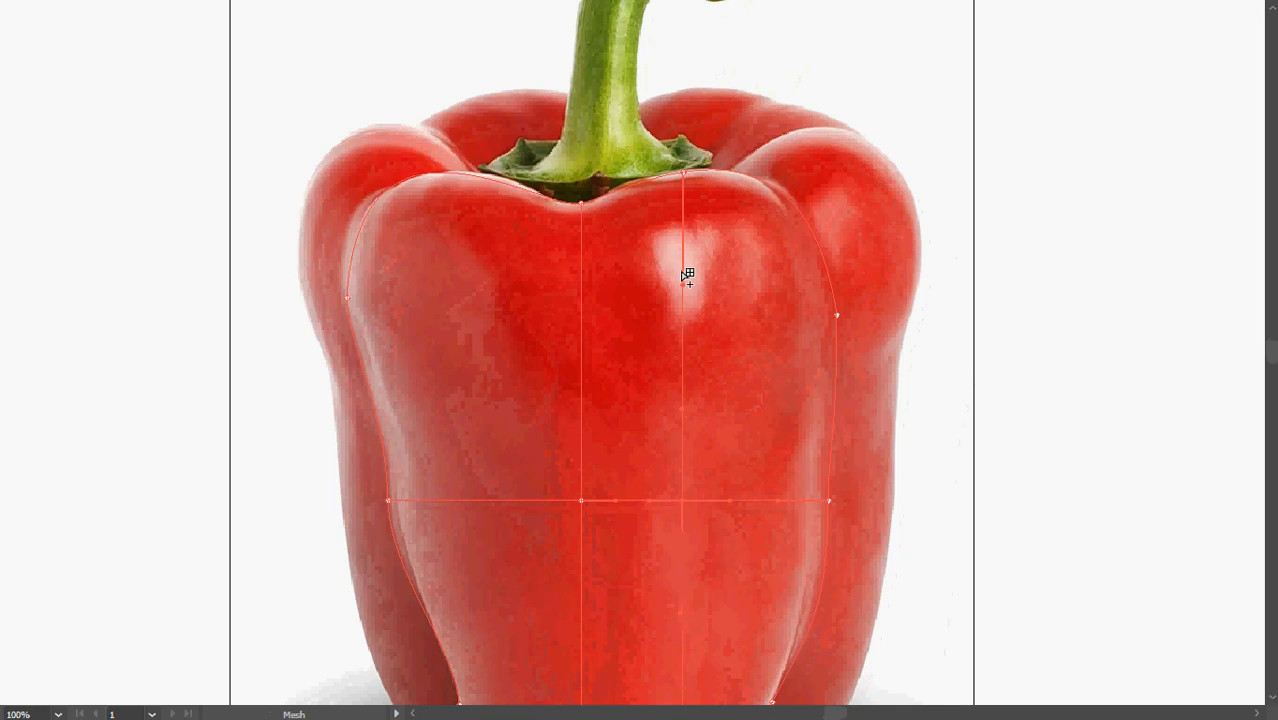
click(662, 500)
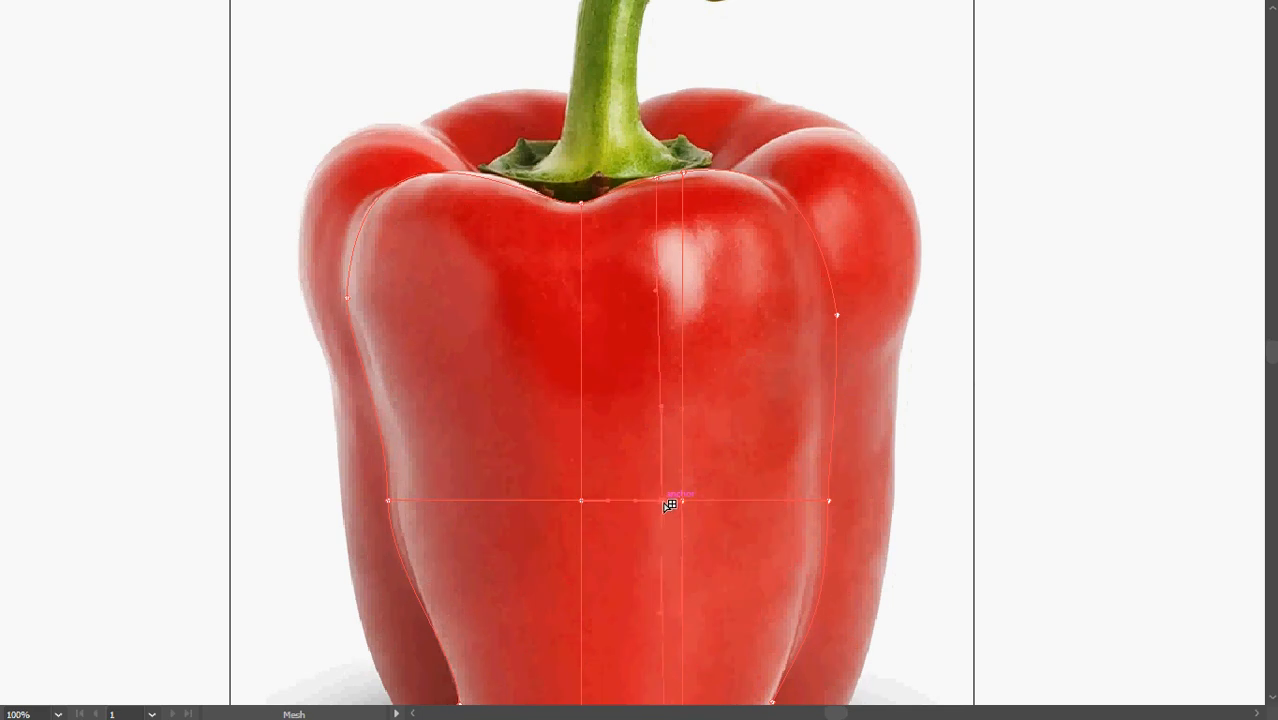
click(715, 500)
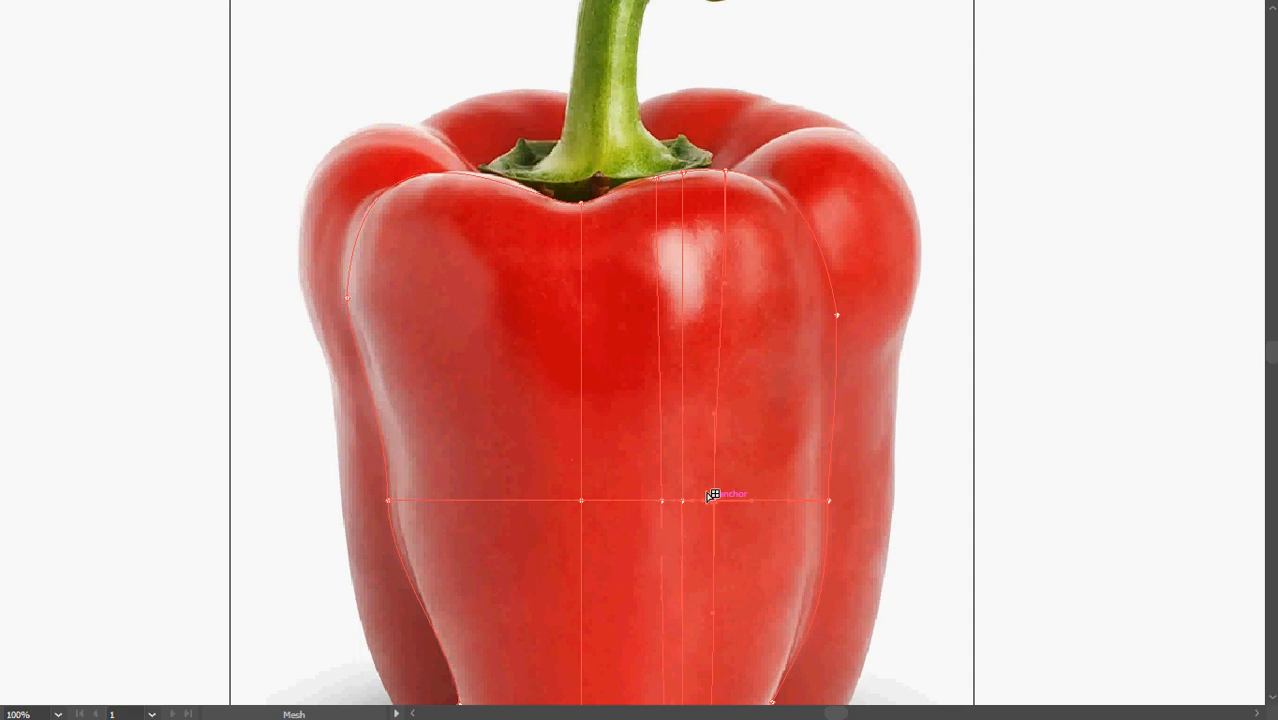
click(688, 330)
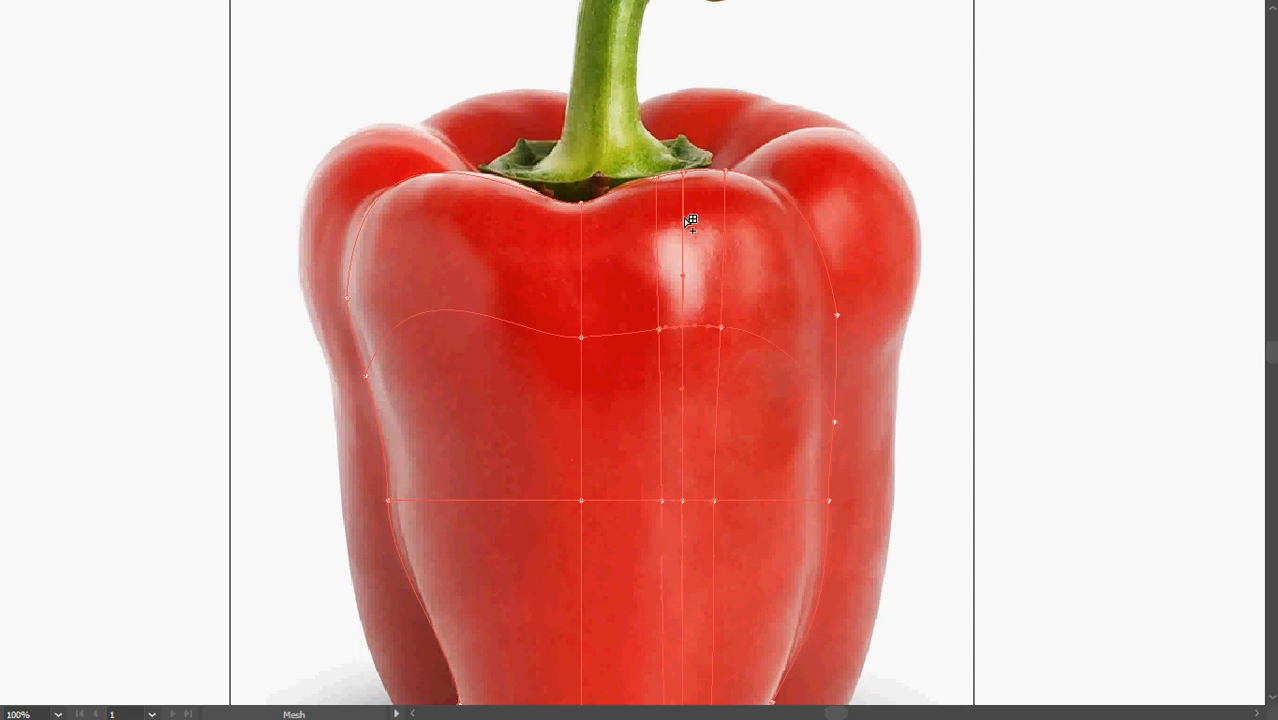
click(690, 219)
Set the color of the ff layer to Black
key(f)
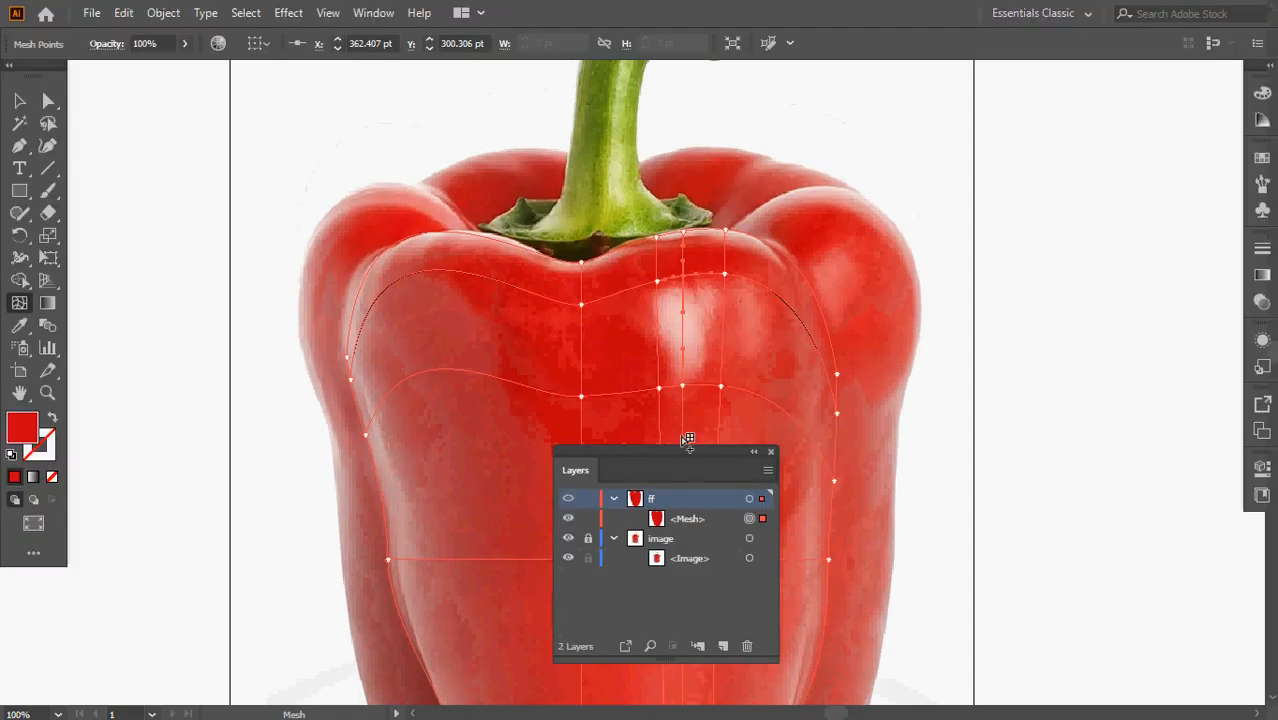
double_click(699, 499)
click(600, 322)
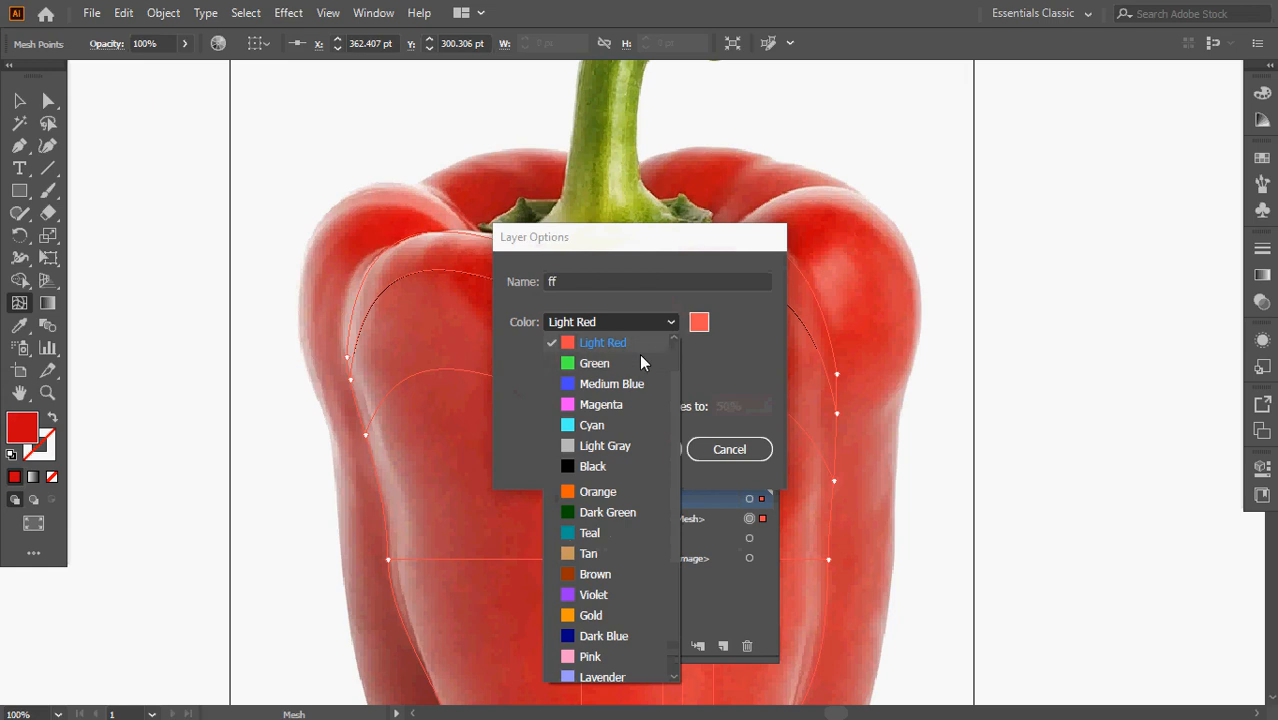
click(630, 462)
click(638, 450)
key(f)
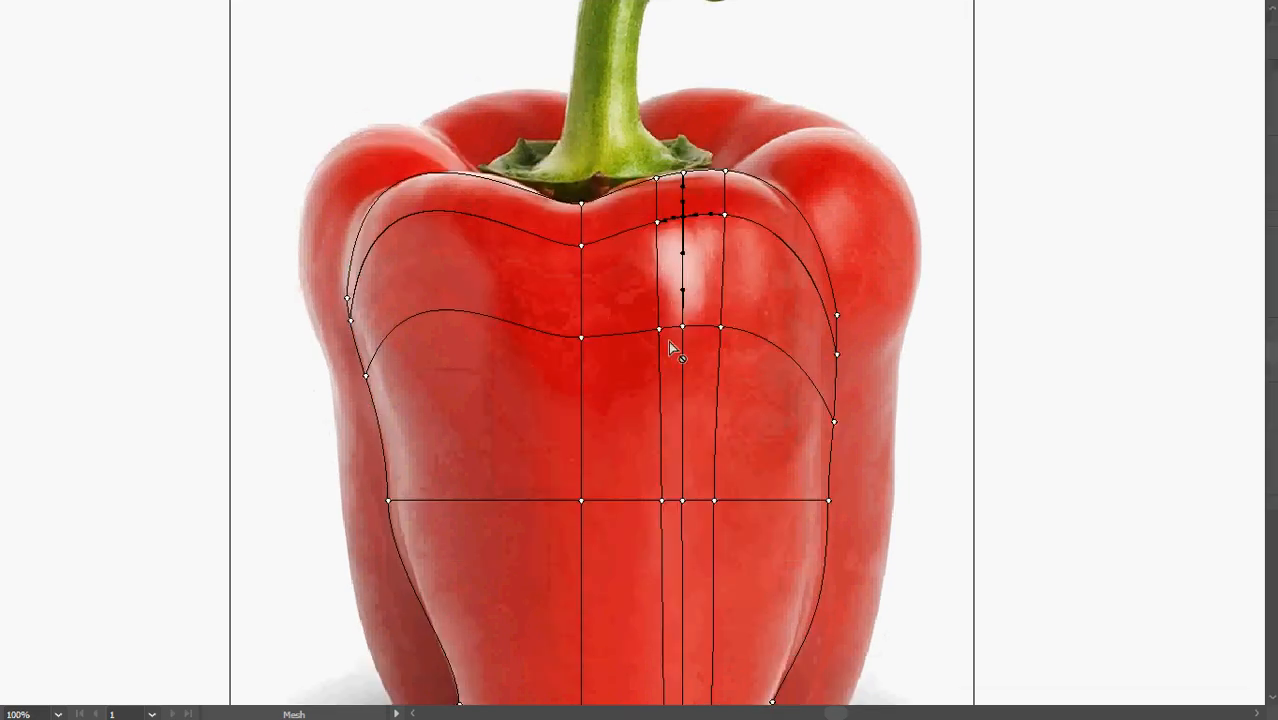
Move the mesh's top-left corner point higher along the lobe's shoulder and bend its handle to follow the top edge
drag(347, 298, 340, 258)
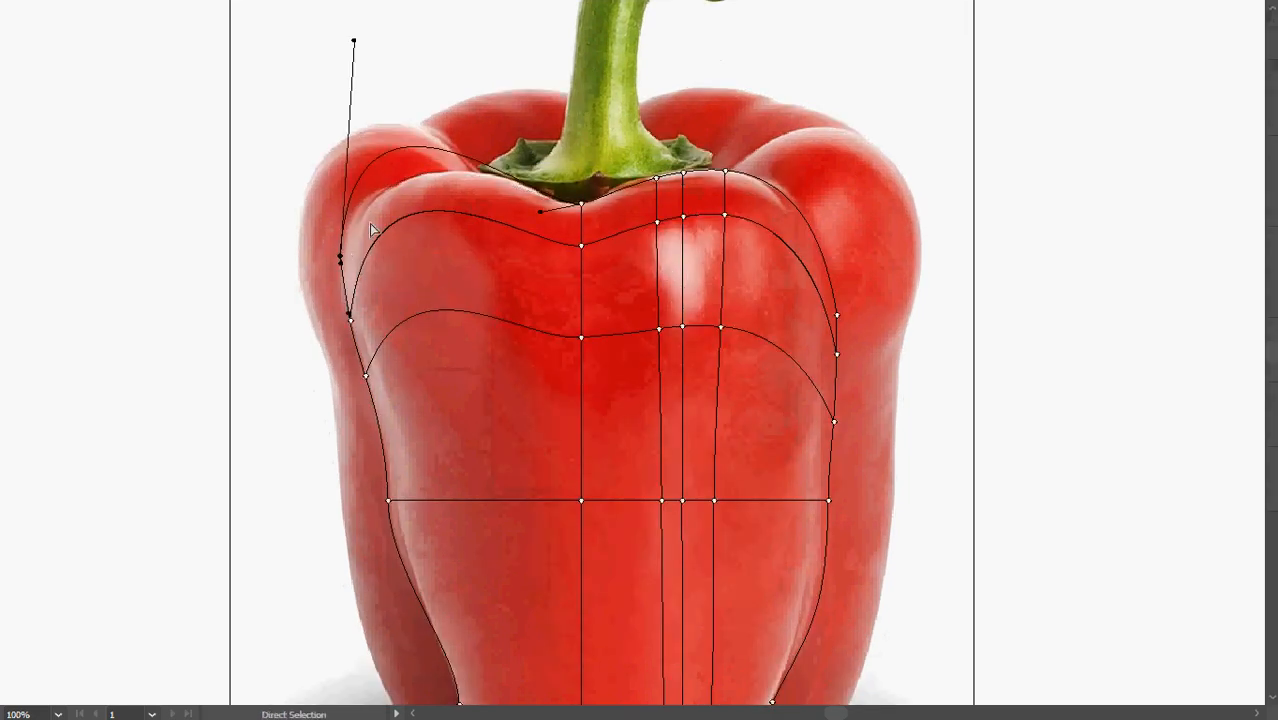
drag(353, 40, 406, 97)
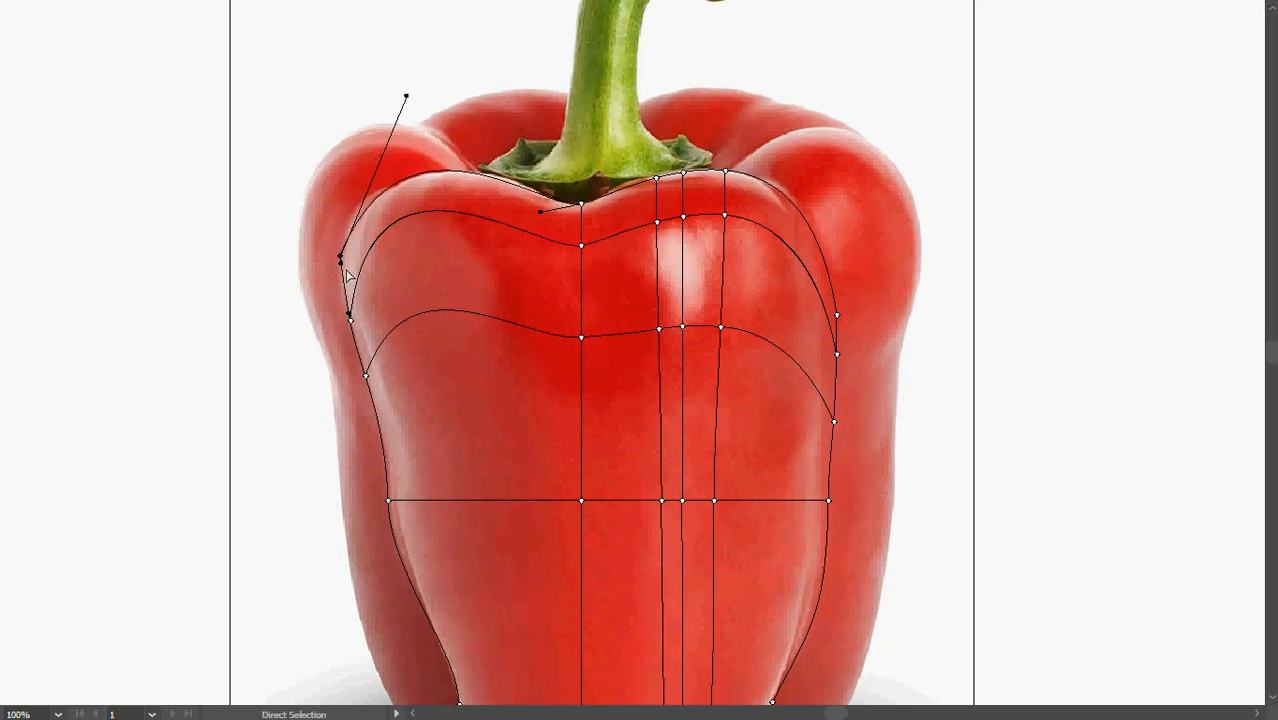
mouse_move(344, 266)
mouse_down()
mouse_move(350, 213)
mouse_move(333, 256)
mouse_up()
drag(417, 57, 456, 116)
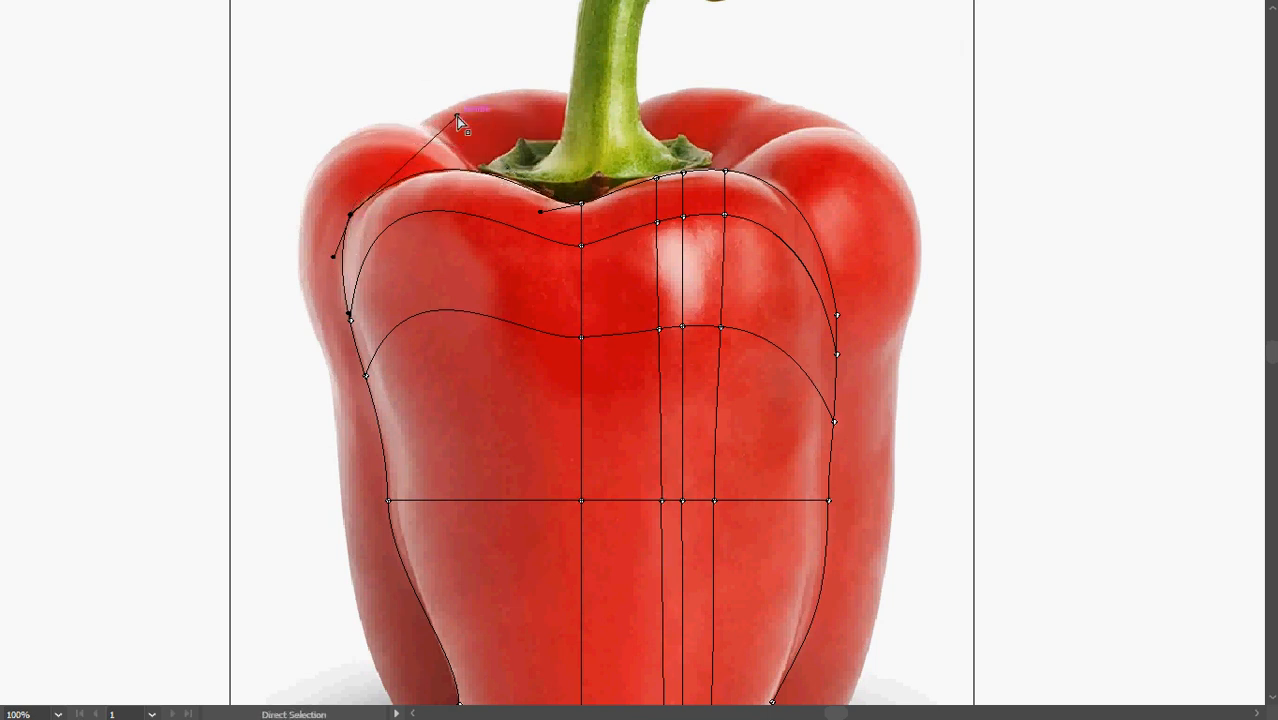
Move the upper highlight row's left end point up the lobe's edge and reshape its handles to flatten the curve
scroll(540, 250, down, 1)
click(346, 298)
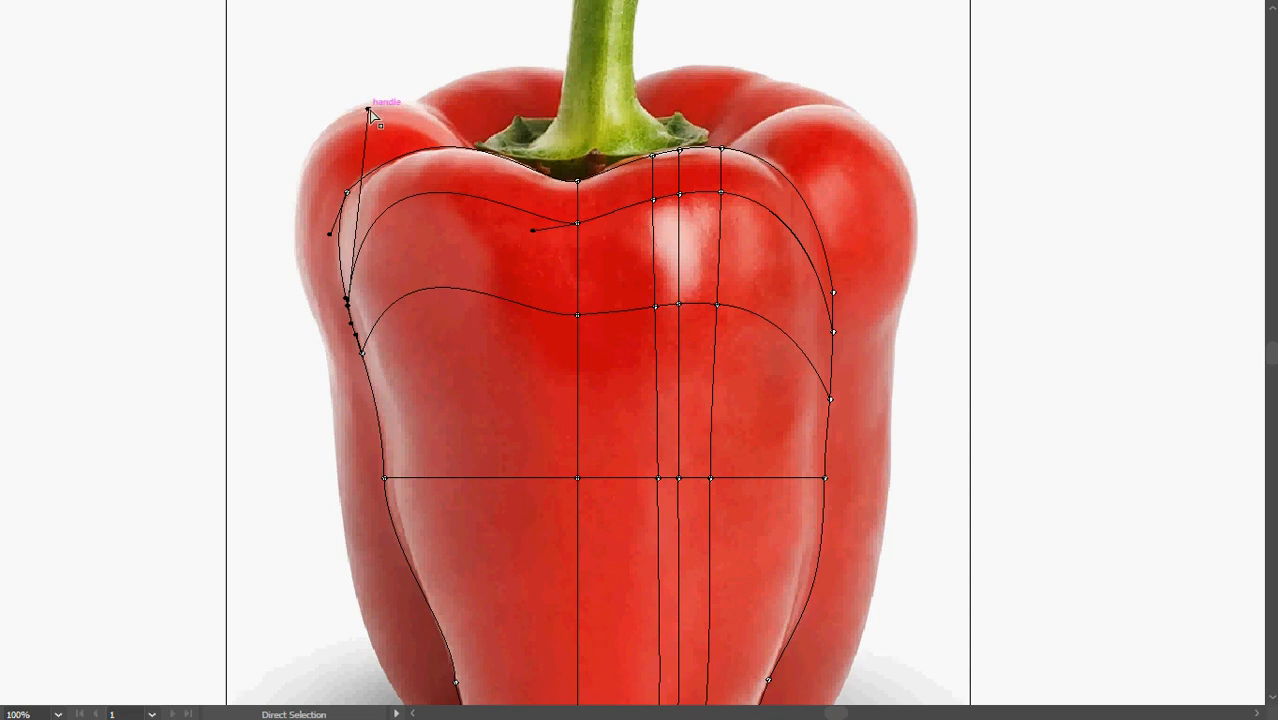
drag(369, 110, 340, 172)
drag(501, 231, 477, 231)
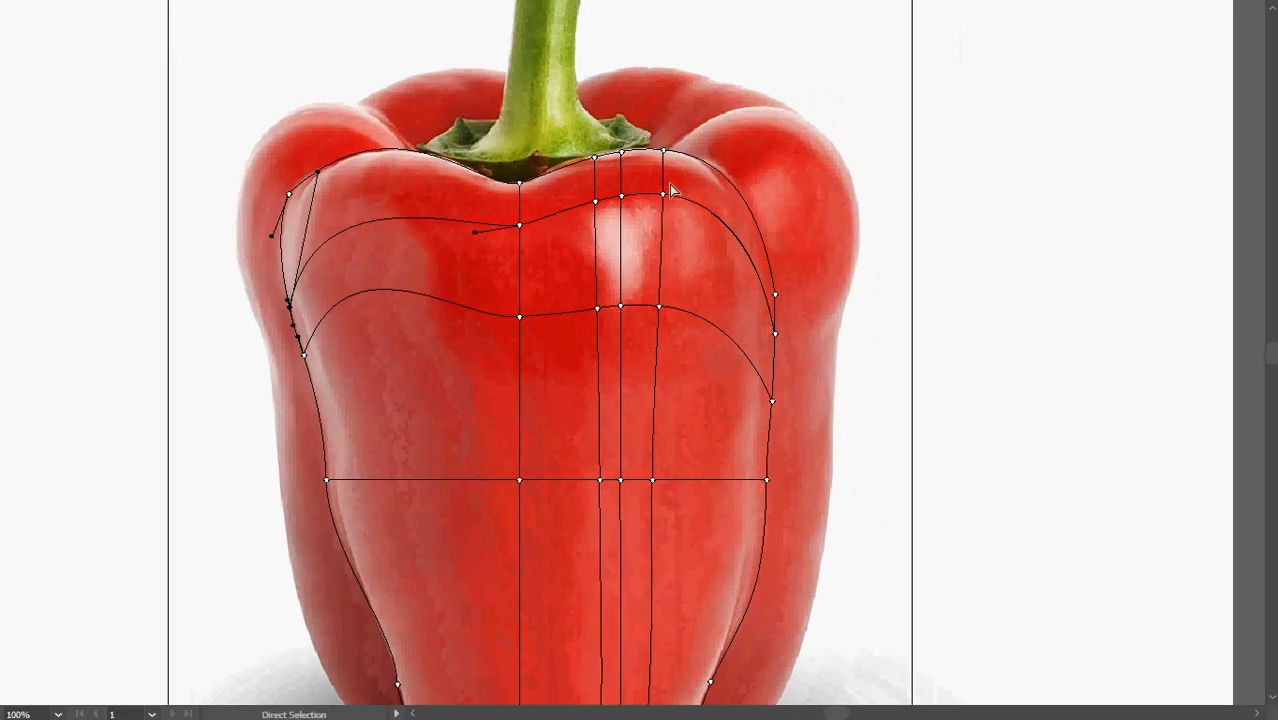
drag(291, 308, 284, 271)
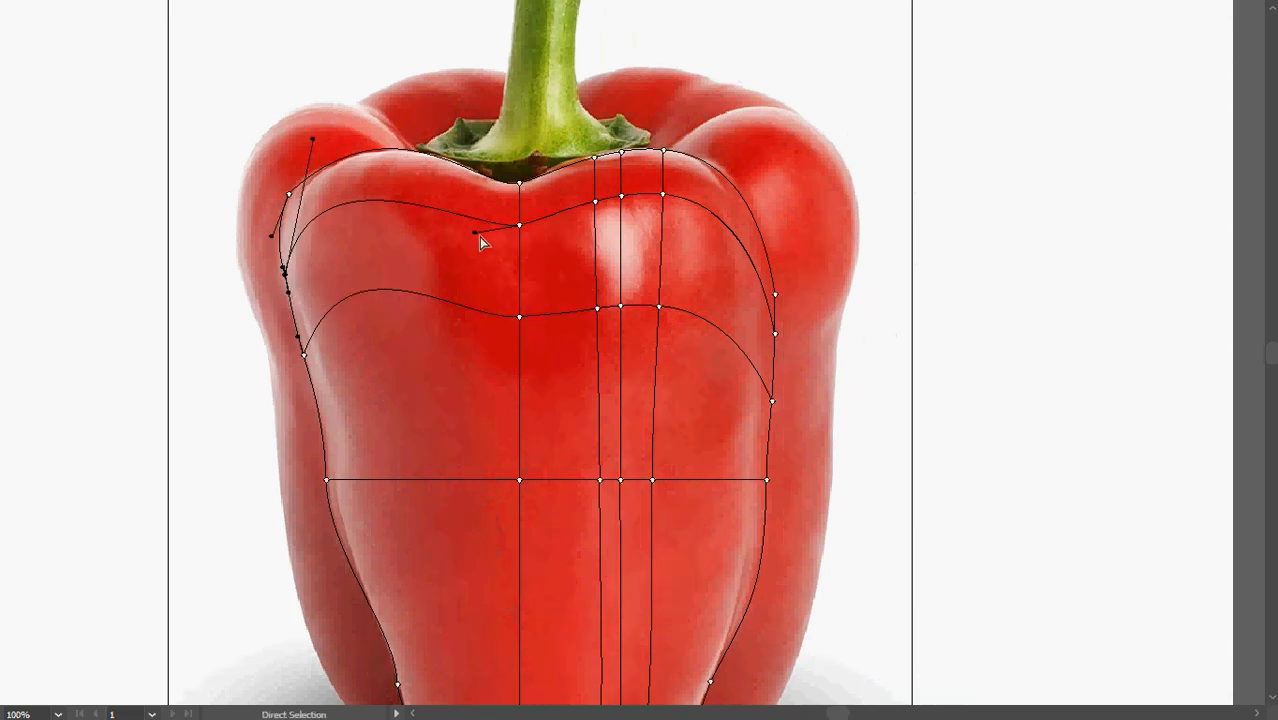
drag(476, 234, 480, 226)
drag(312, 141, 307, 192)
Lower the inner handle of the left end point on the mesh row below the highlight to flatten its curve
key(space)
drag(461, 267, 417, 270)
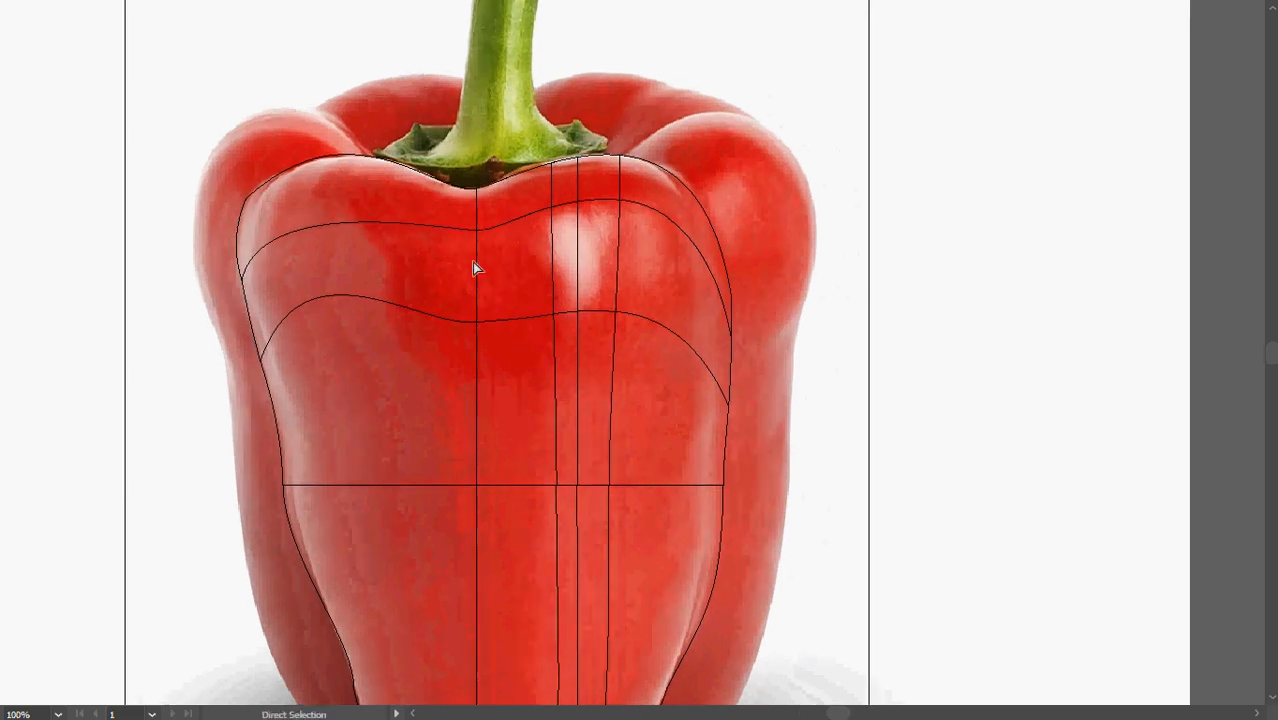
click(260, 360)
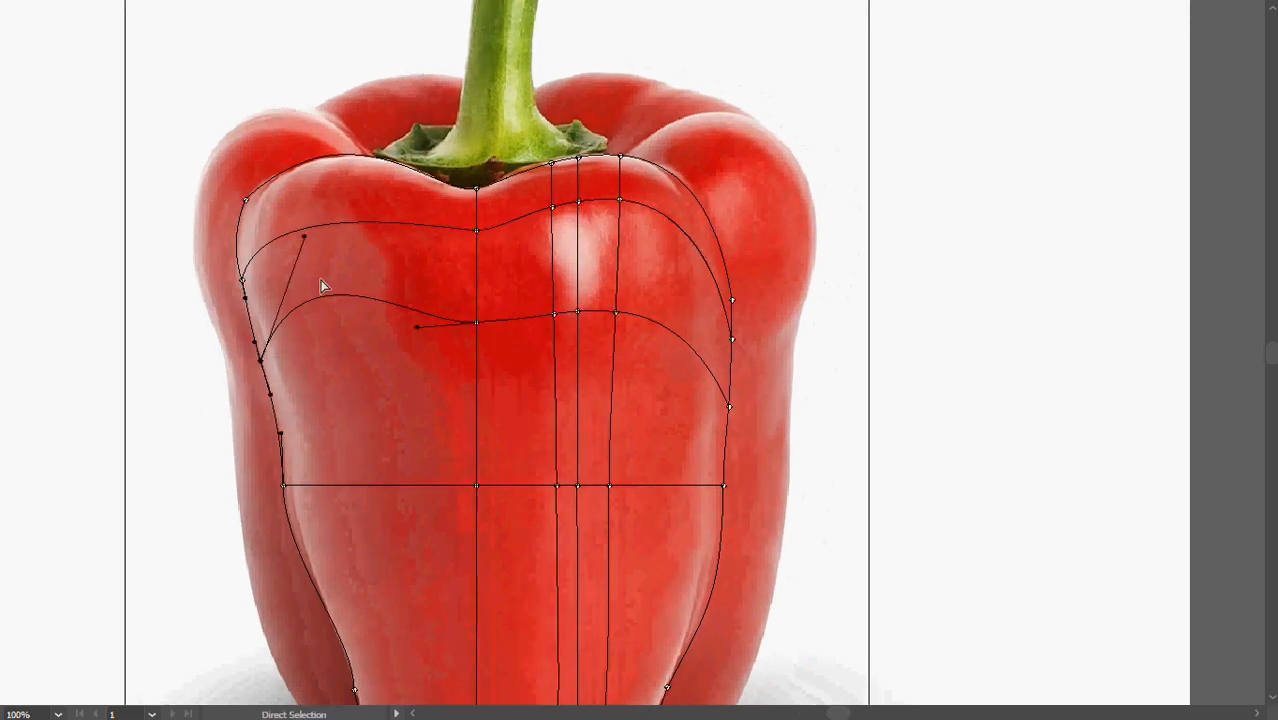
drag(308, 247, 306, 293)
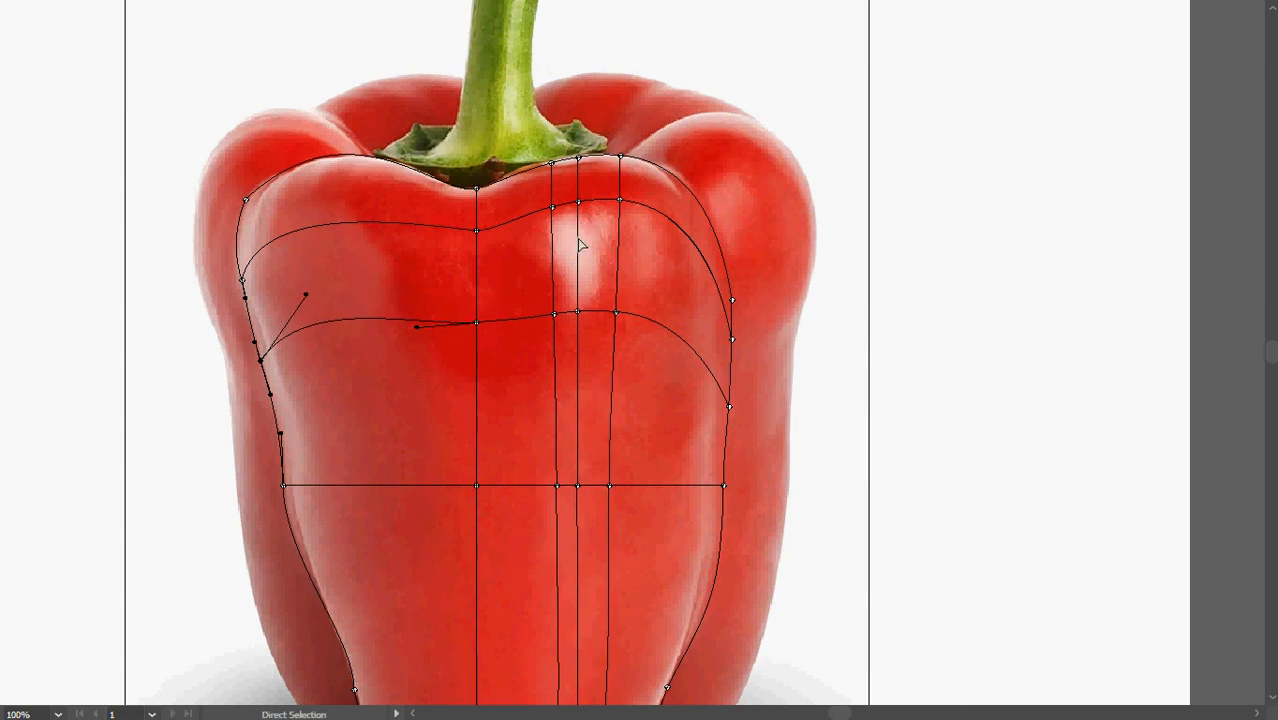
Open the Navigator for previewing and frame the highlight area beside it at 150% zoom
scroll(580, 240, down, 1)
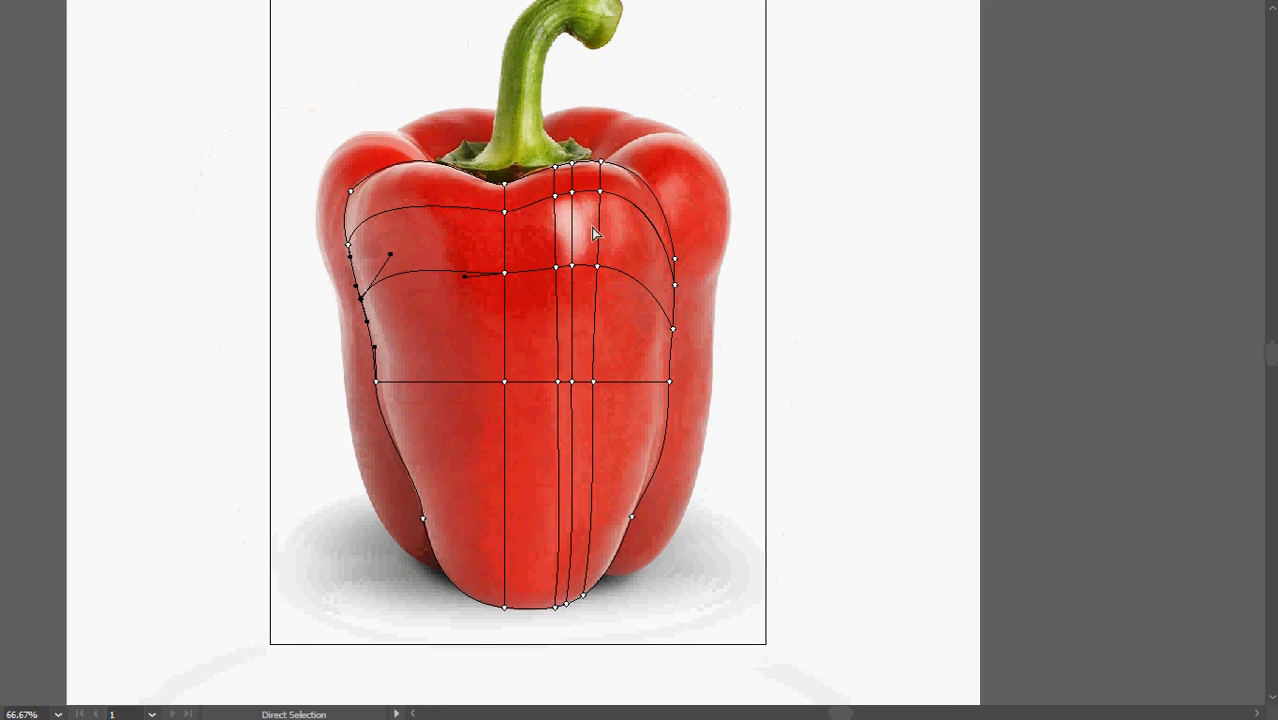
scroll(592, 227, up, 2)
drag(592, 227, 593, 233)
key(Tab)
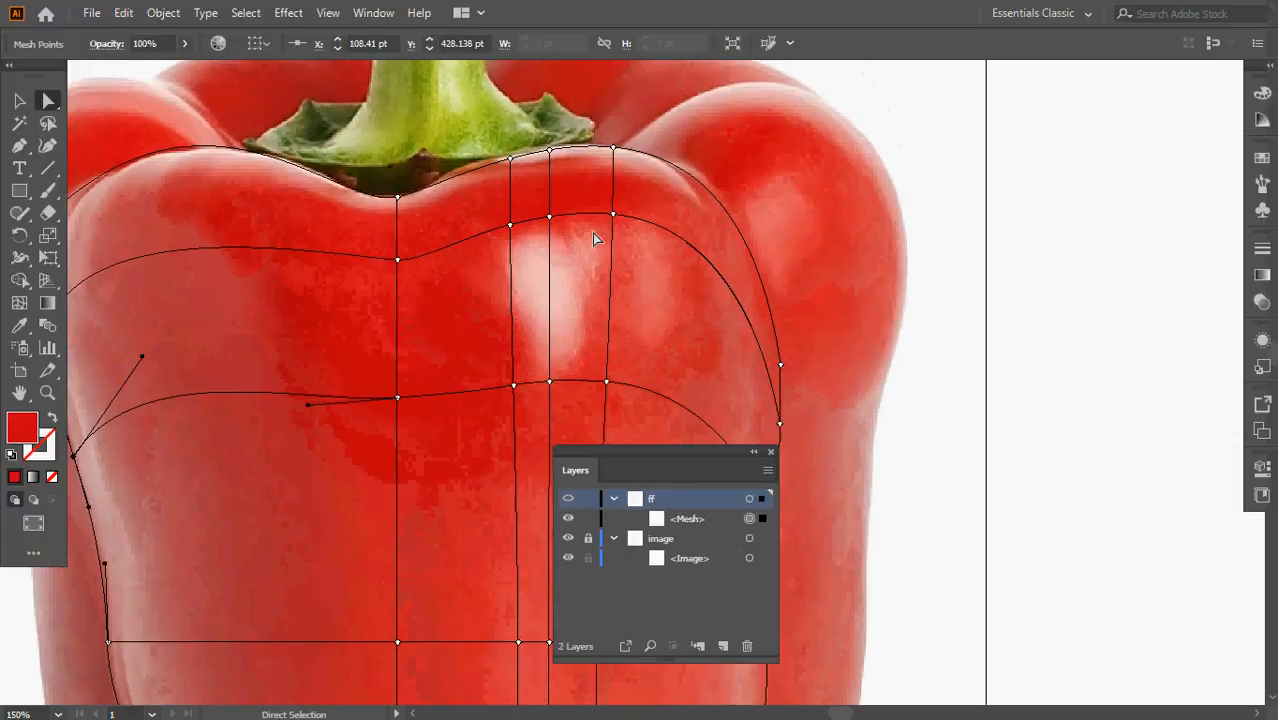
key(f)
key(ctrl+F8)
key(space)
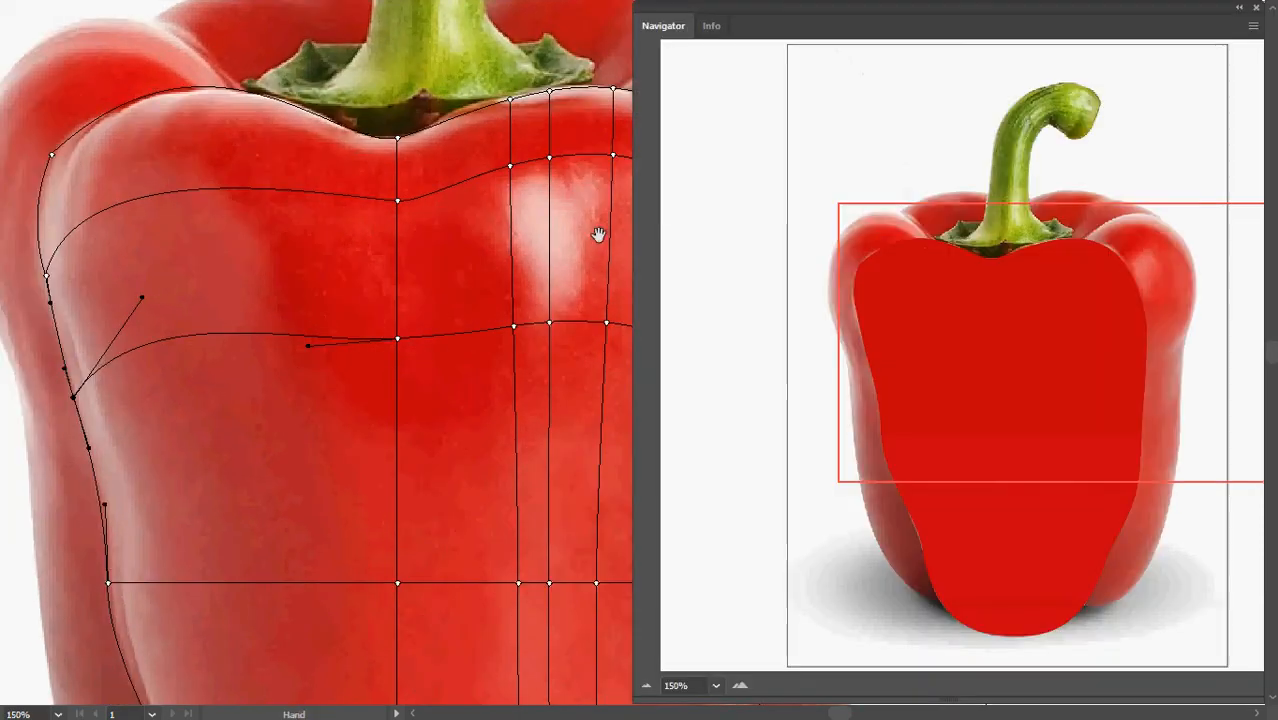
drag(598, 234, 522, 269)
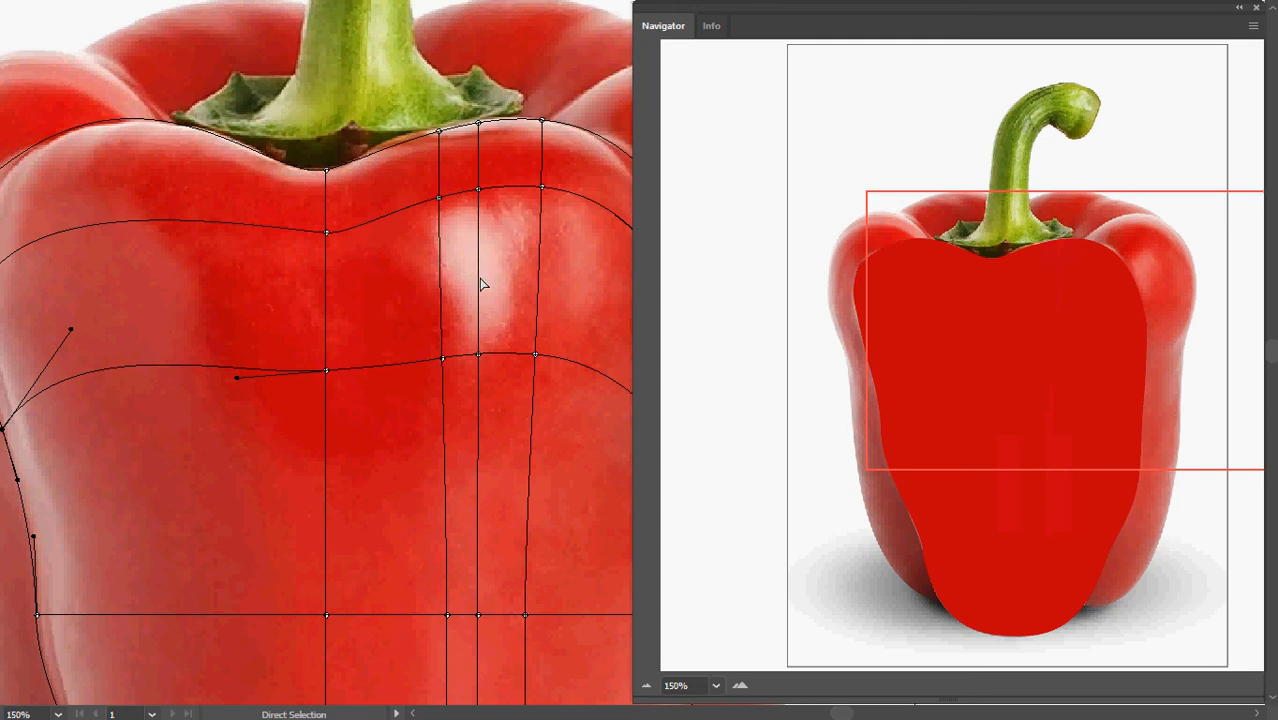
Add a horizontal mesh row across the lobe through the middle of the white highlight
click(479, 190)
key(u)
click(479, 267)
key(a)
click(490, 308)
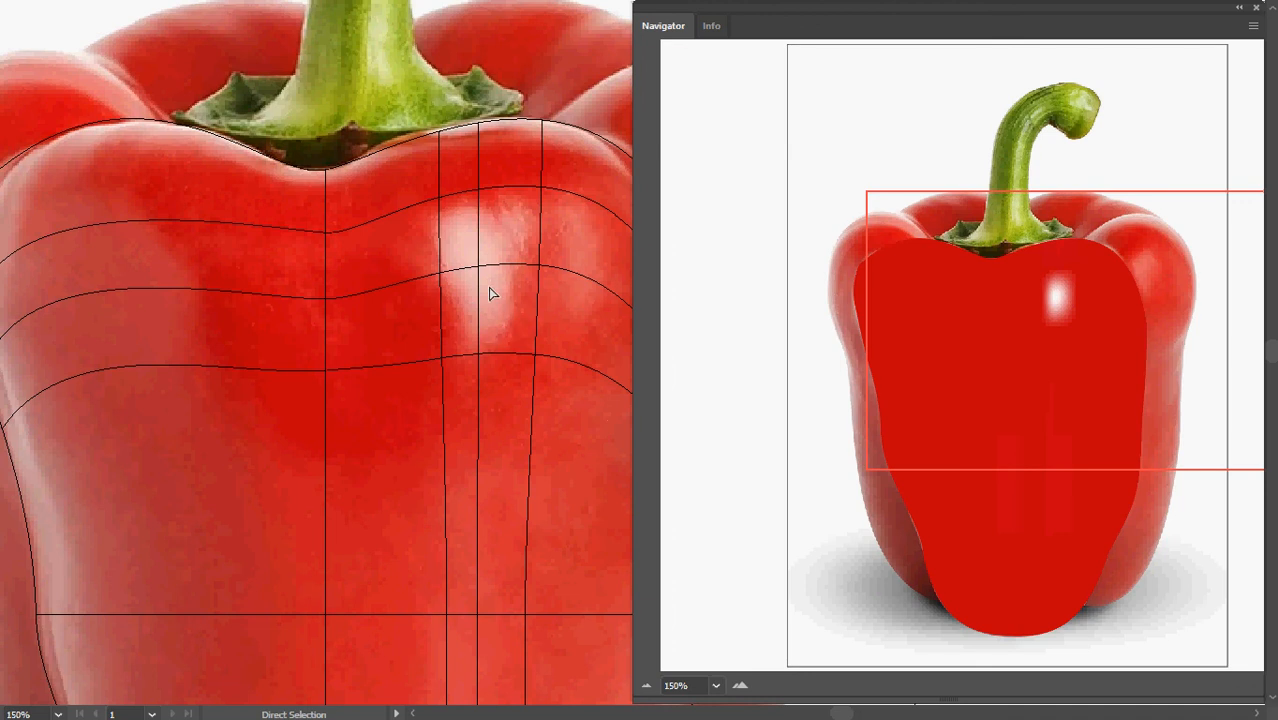
Color the mesh point at the highlight's center with the pale tone sampled from the photo
click(478, 267)
drag(493, 239, 475, 287)
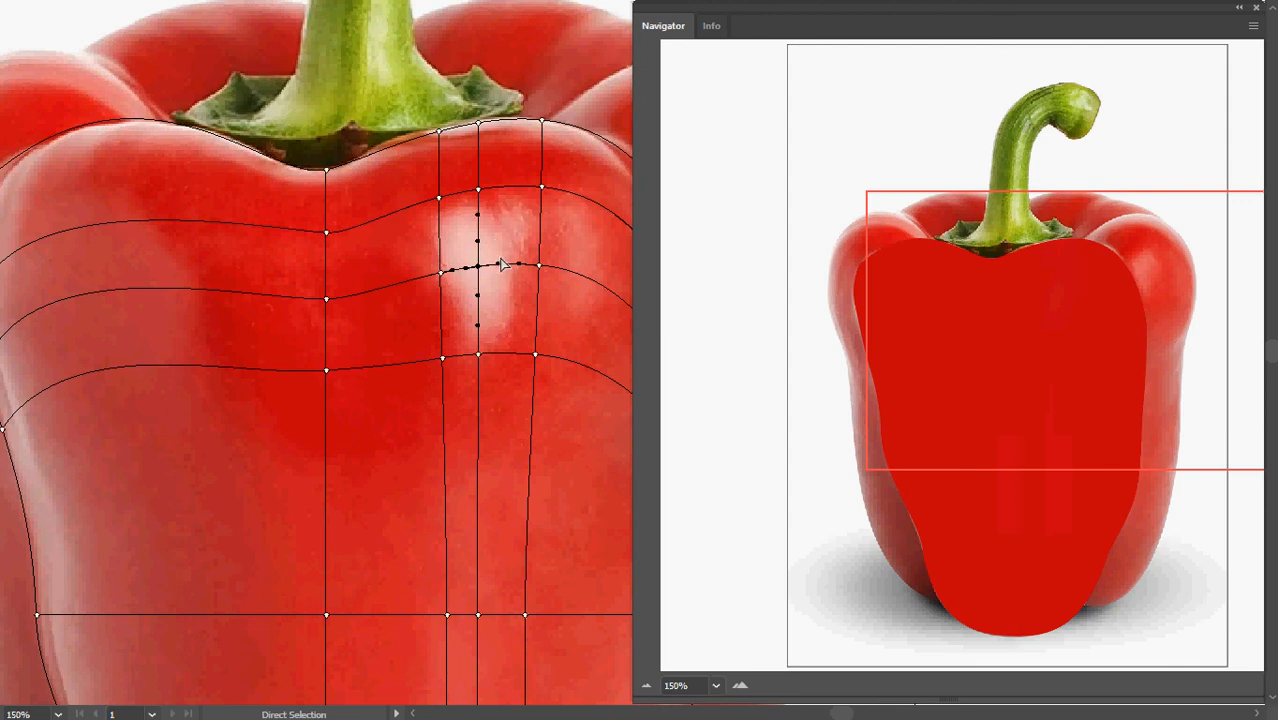
key(i)
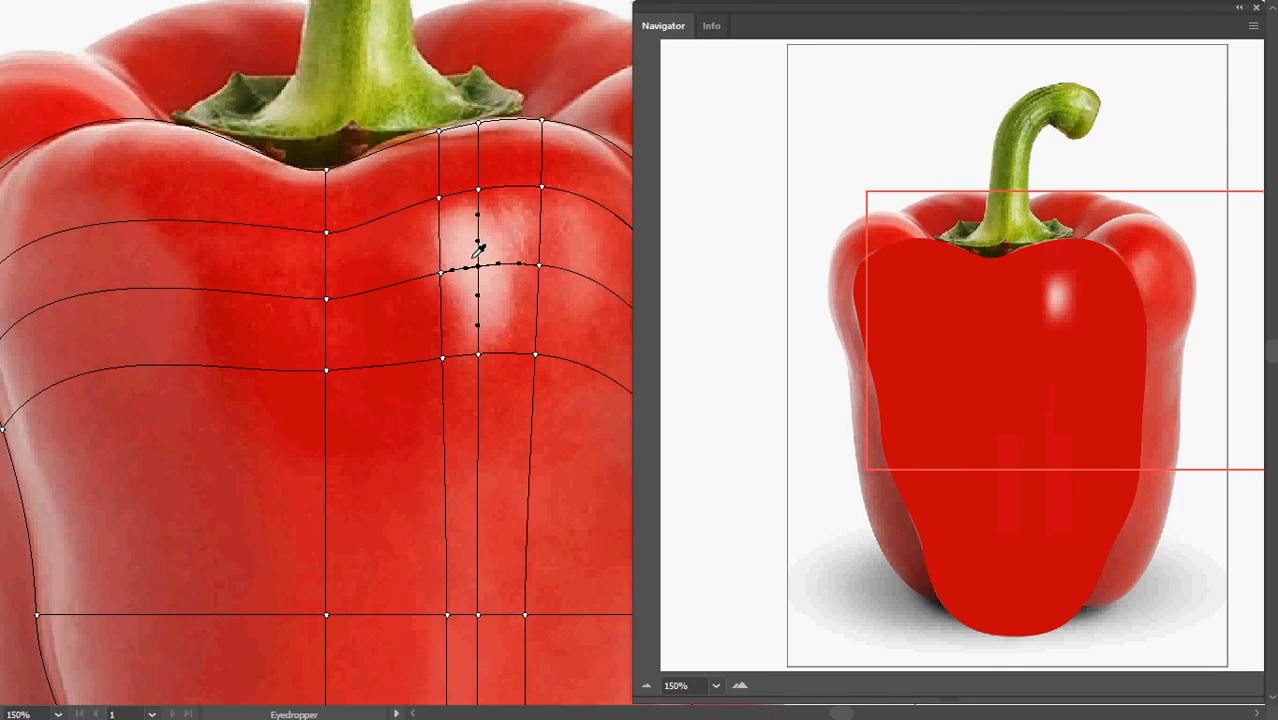
Move the mesh points on both sides of the highlight's center outward along their row to widen the glow
key(a)
drag(440, 276, 402, 284)
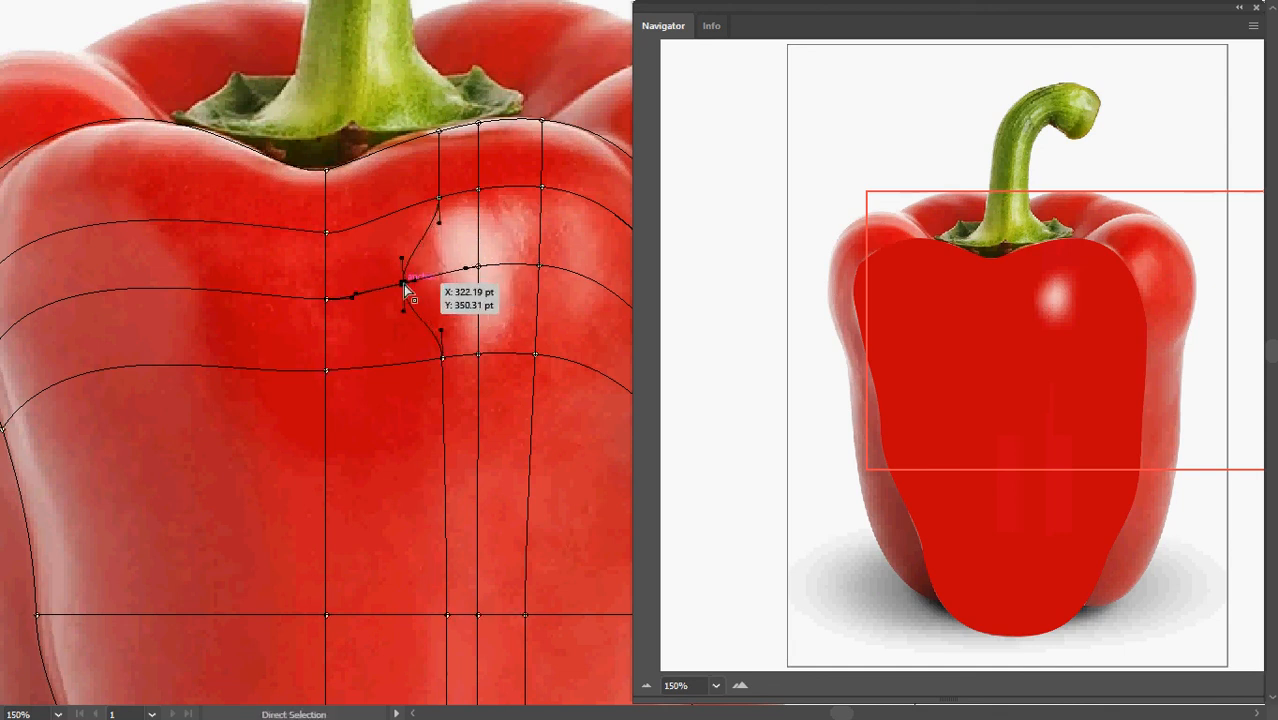
drag(541, 268, 561, 270)
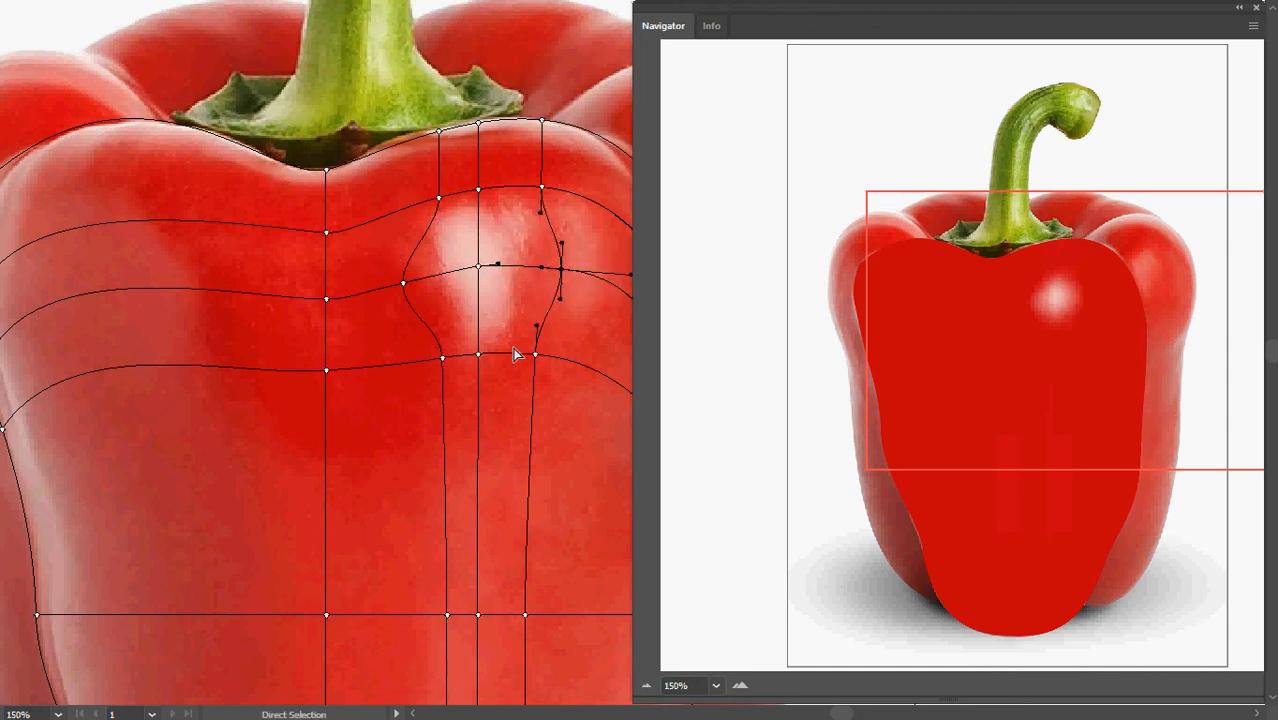
Pull the mesh point below the highlight down and move the lower-left and upper-left surrounding points outward
drag(478, 355, 479, 409)
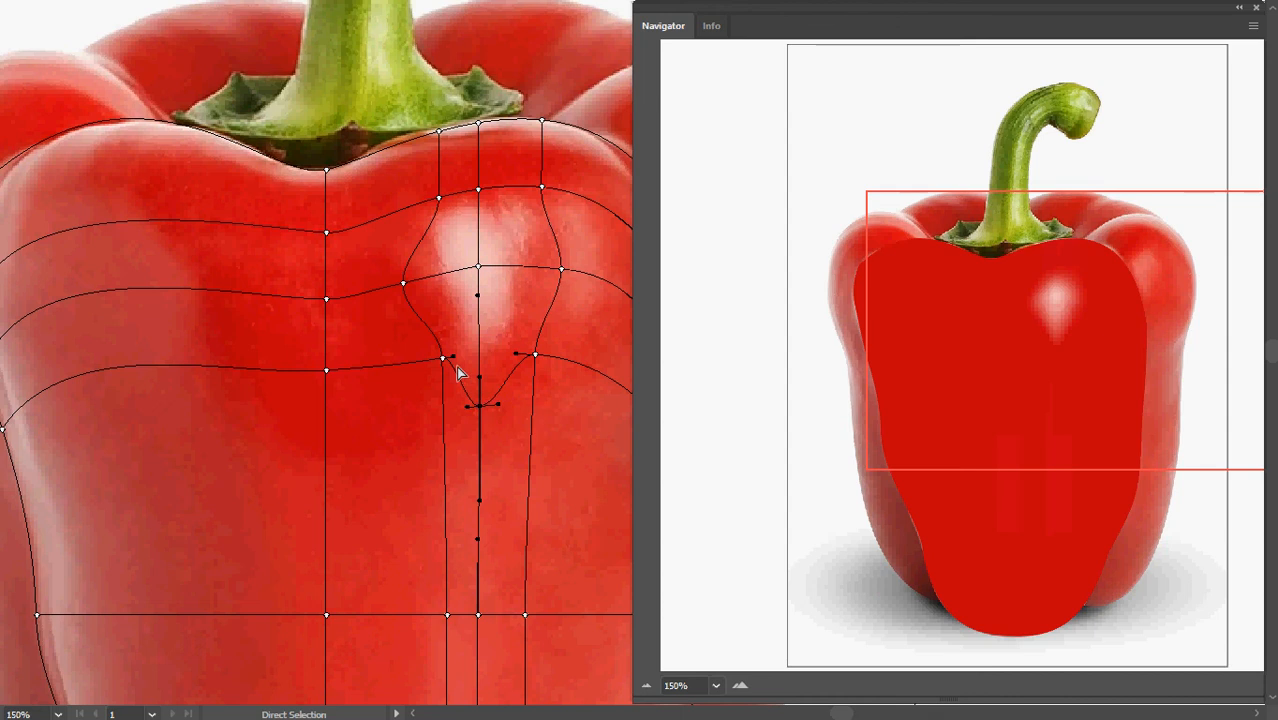
drag(442, 361, 427, 372)
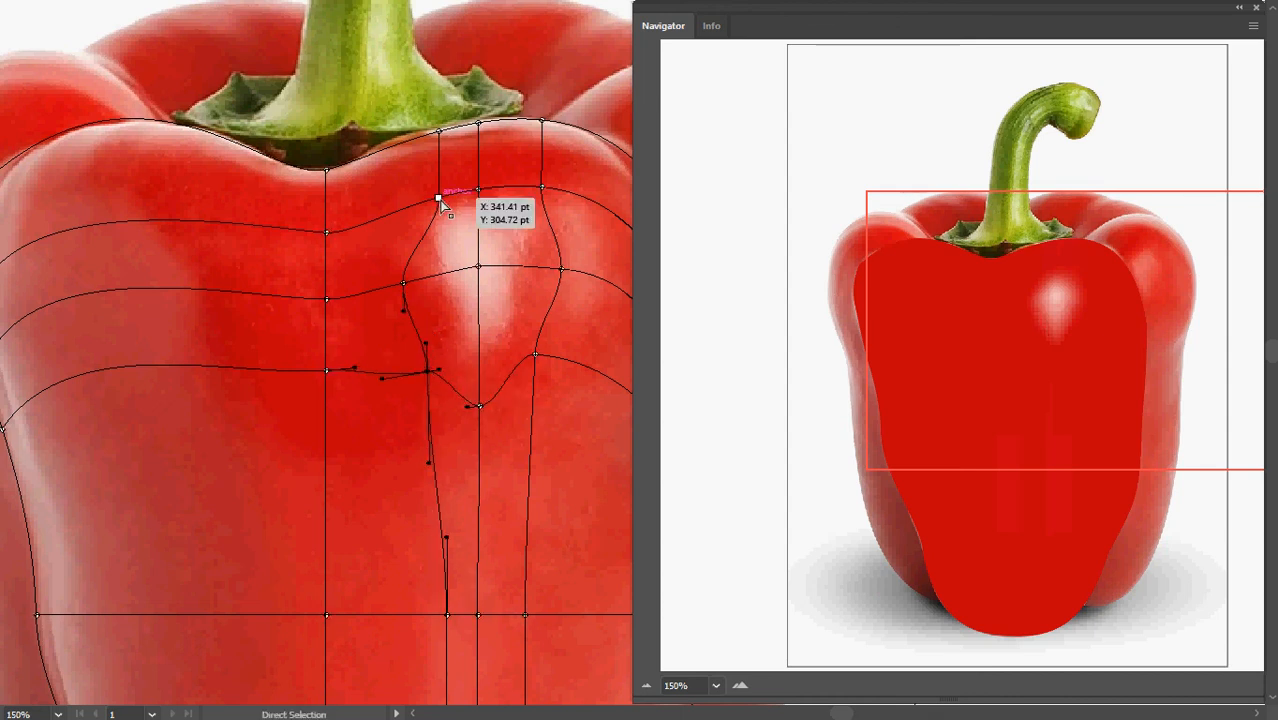
drag(437, 201, 428, 176)
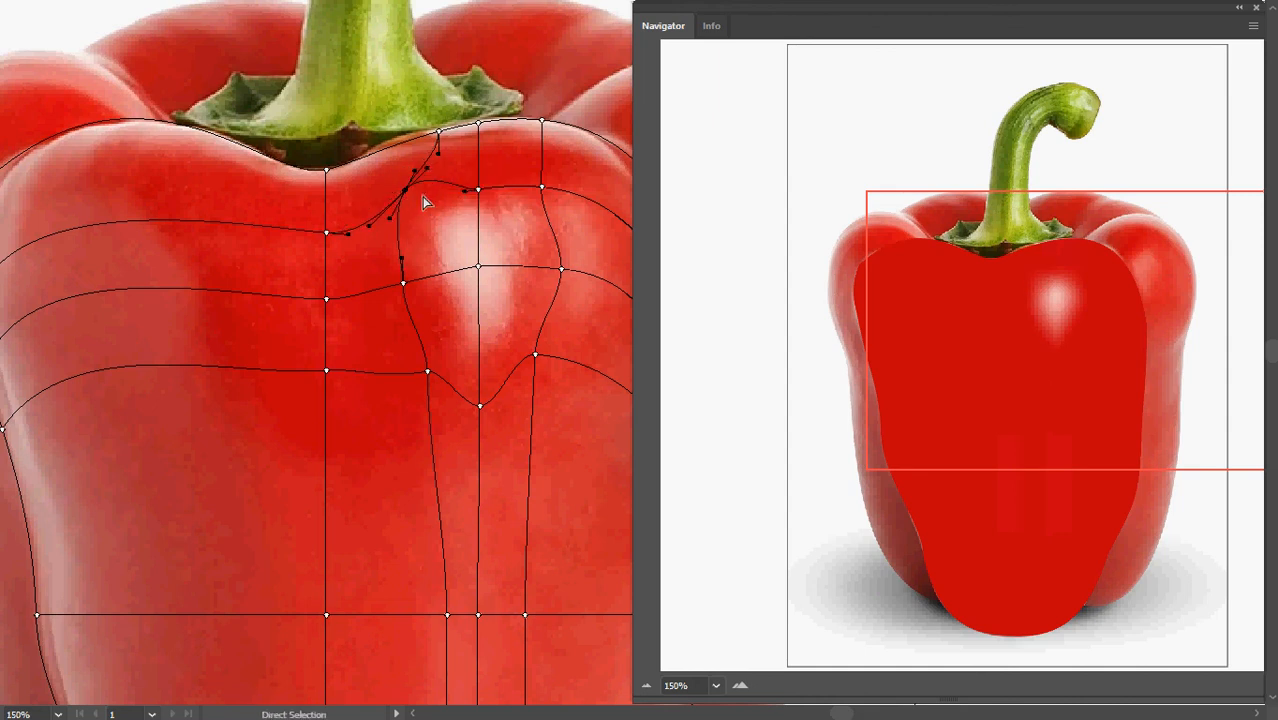
Lower the point beneath the highlight further, spread its two row neighbours outward, and adjust the handles to round the lower boundary
click(532, 353)
drag(518, 364, 478, 436)
click(480, 406)
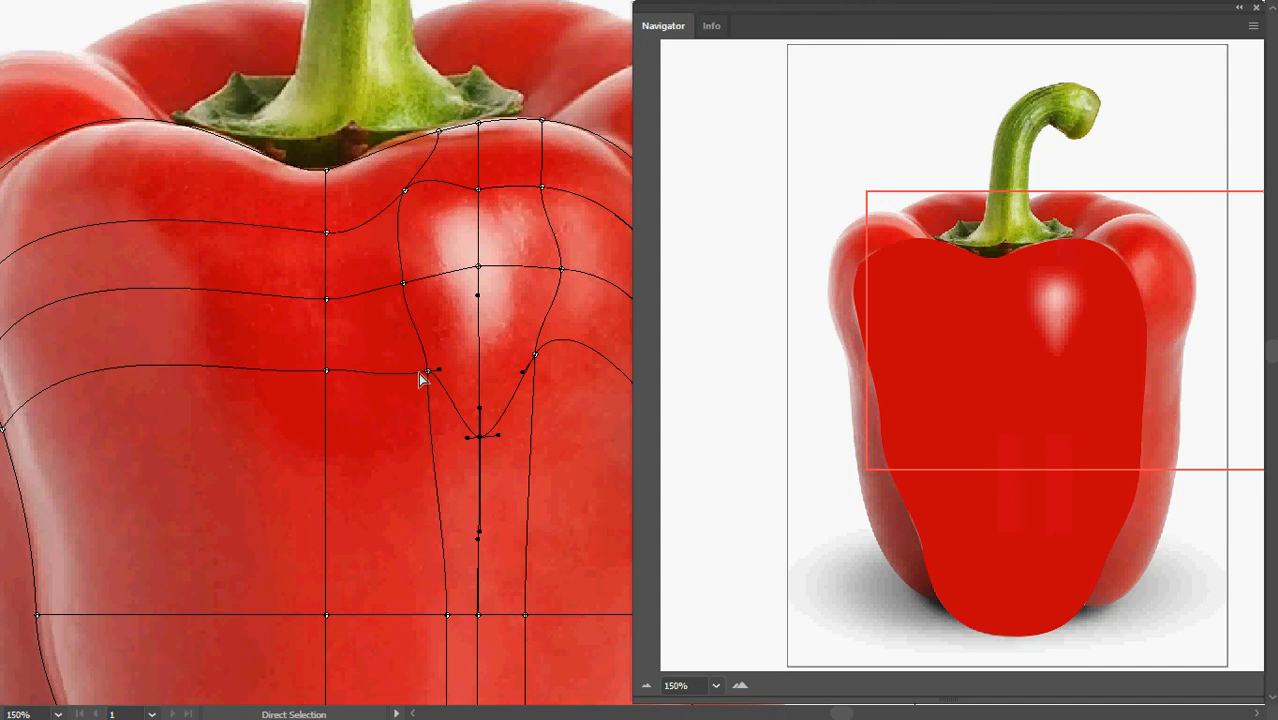
drag(420, 372, 417, 387)
drag(402, 394, 427, 386)
drag(468, 438, 442, 432)
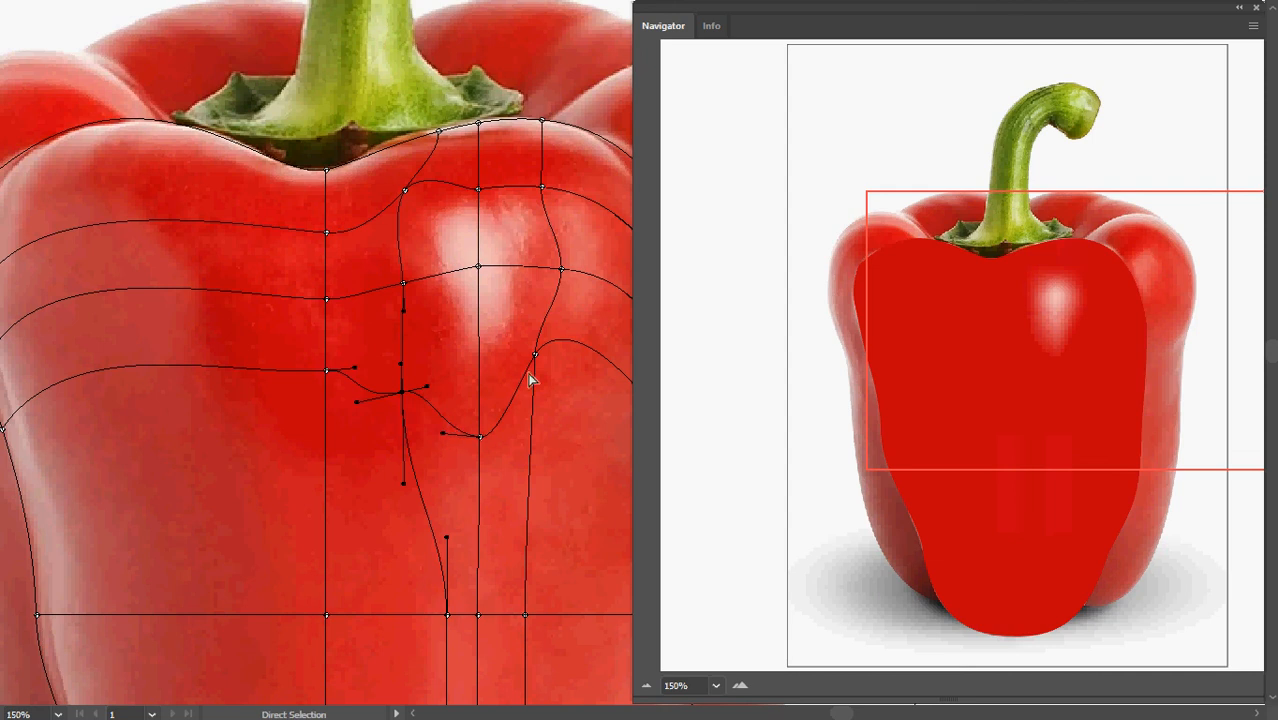
drag(534, 356, 572, 390)
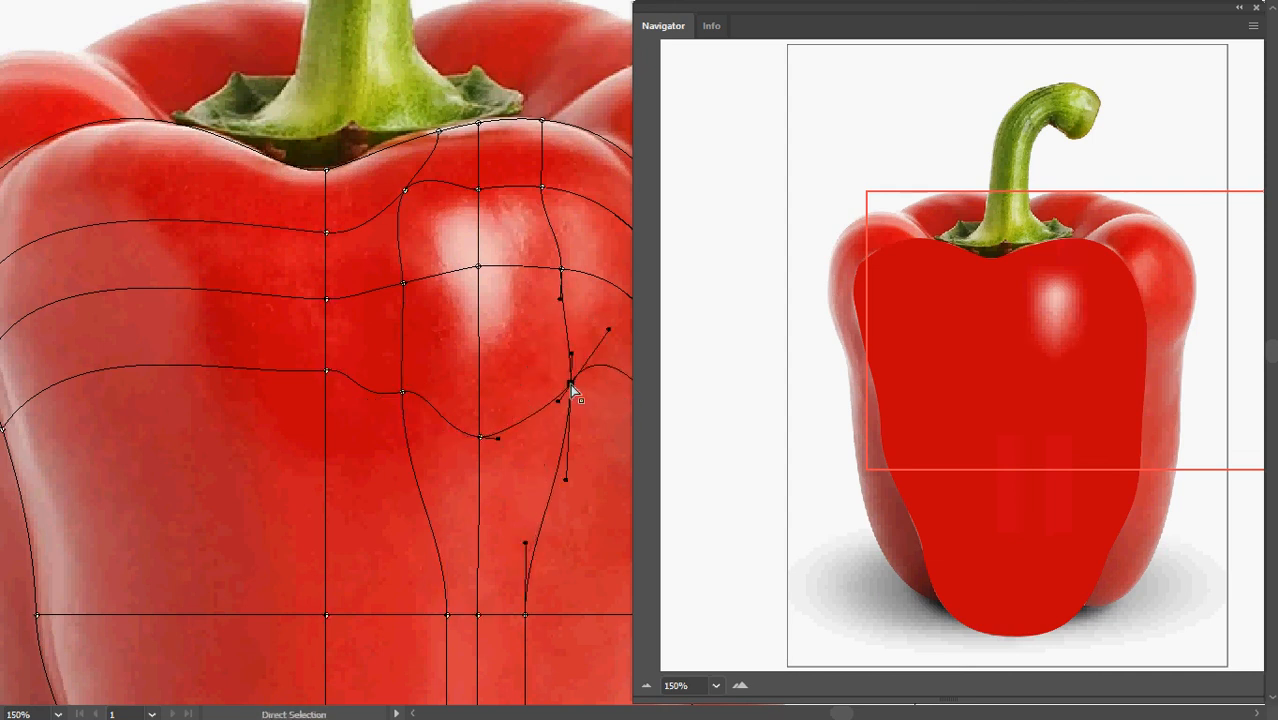
click(517, 345)
Lengthen the highlight center point's lower and side handles, and raise the mesh point directly above it slightly
click(478, 268)
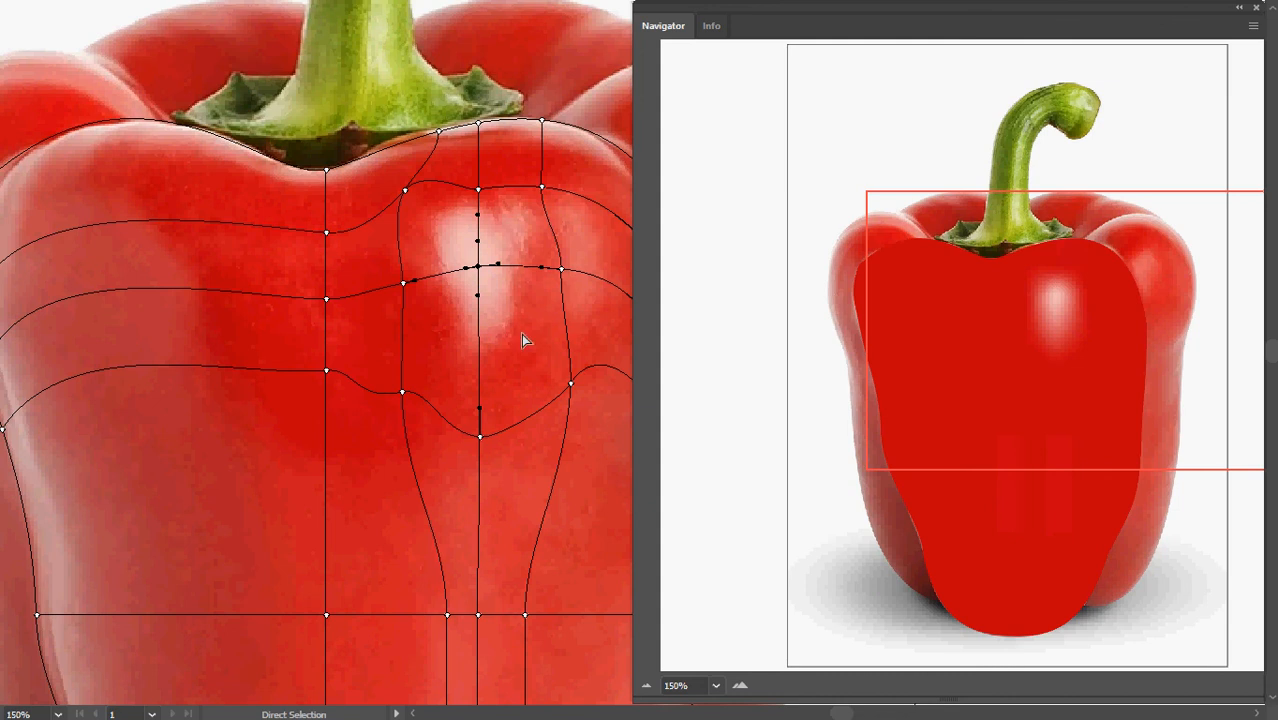
drag(479, 297, 480, 367)
drag(500, 268, 430, 270)
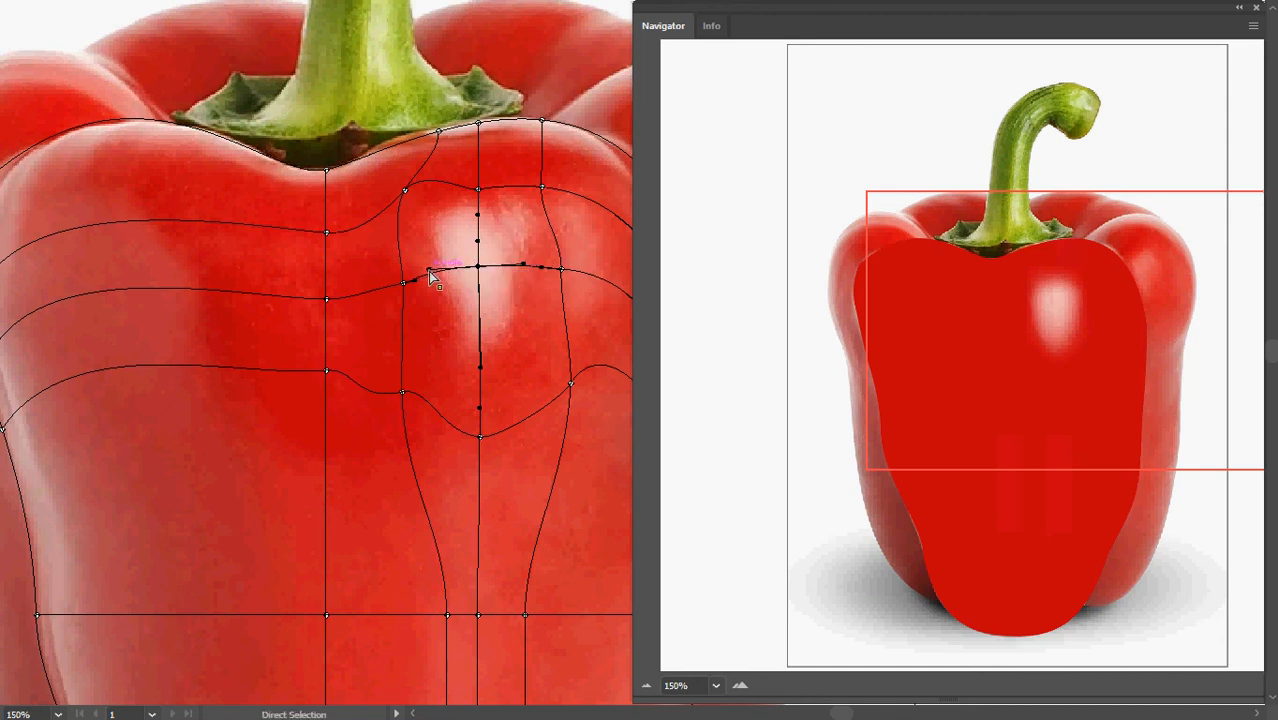
click(478, 189)
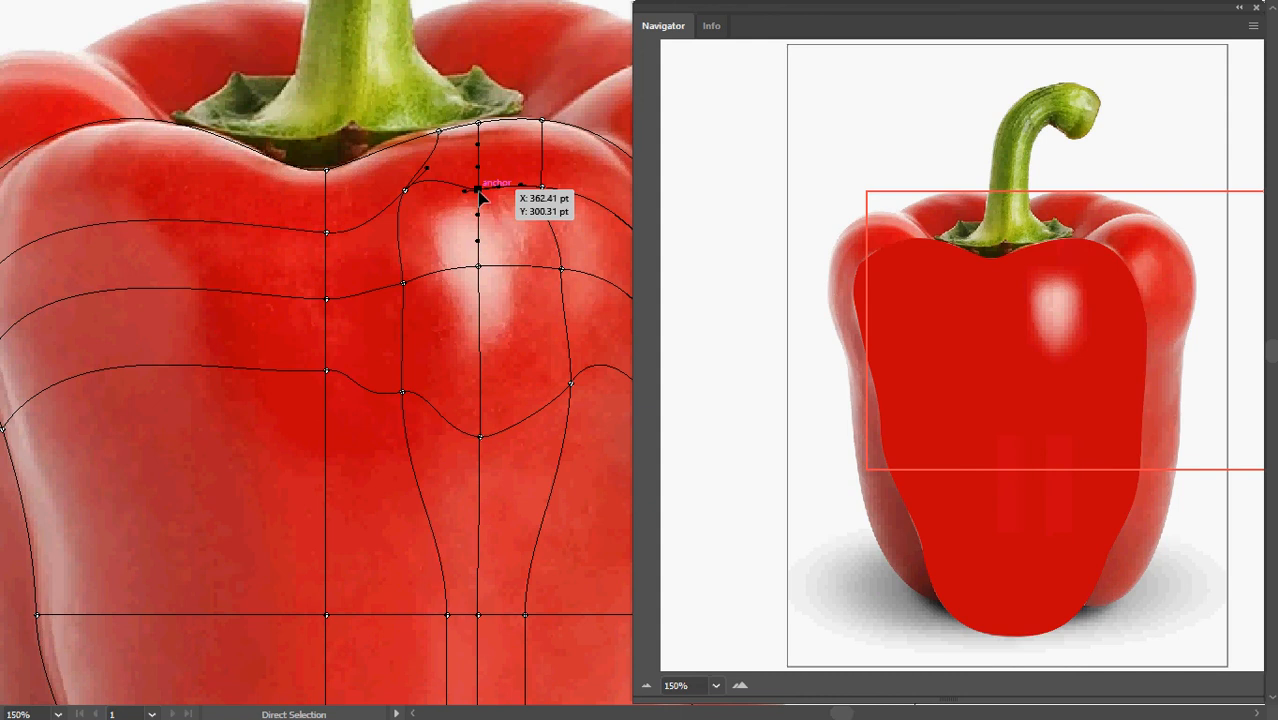
drag(478, 191, 481, 183)
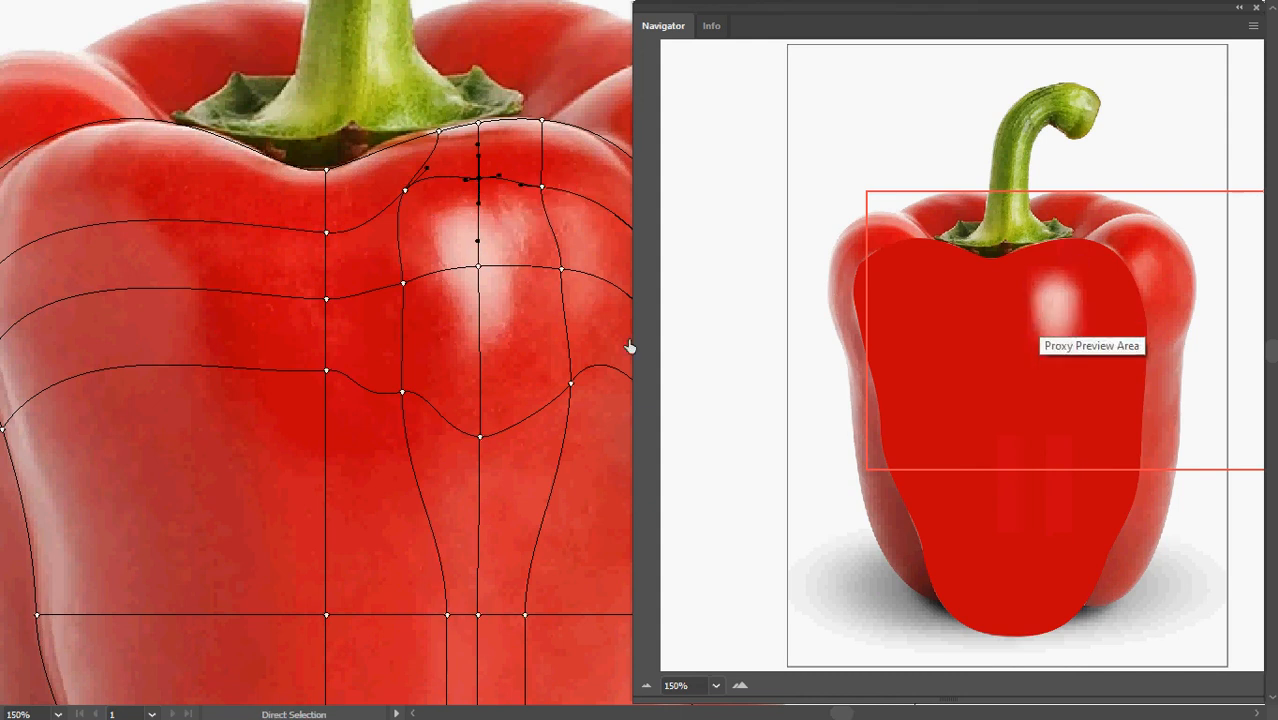
Move the mesh point left of the highlight's center inward and adjust the surrounding handles to tighten the glow's left edge
drag(396, 288, 430, 272)
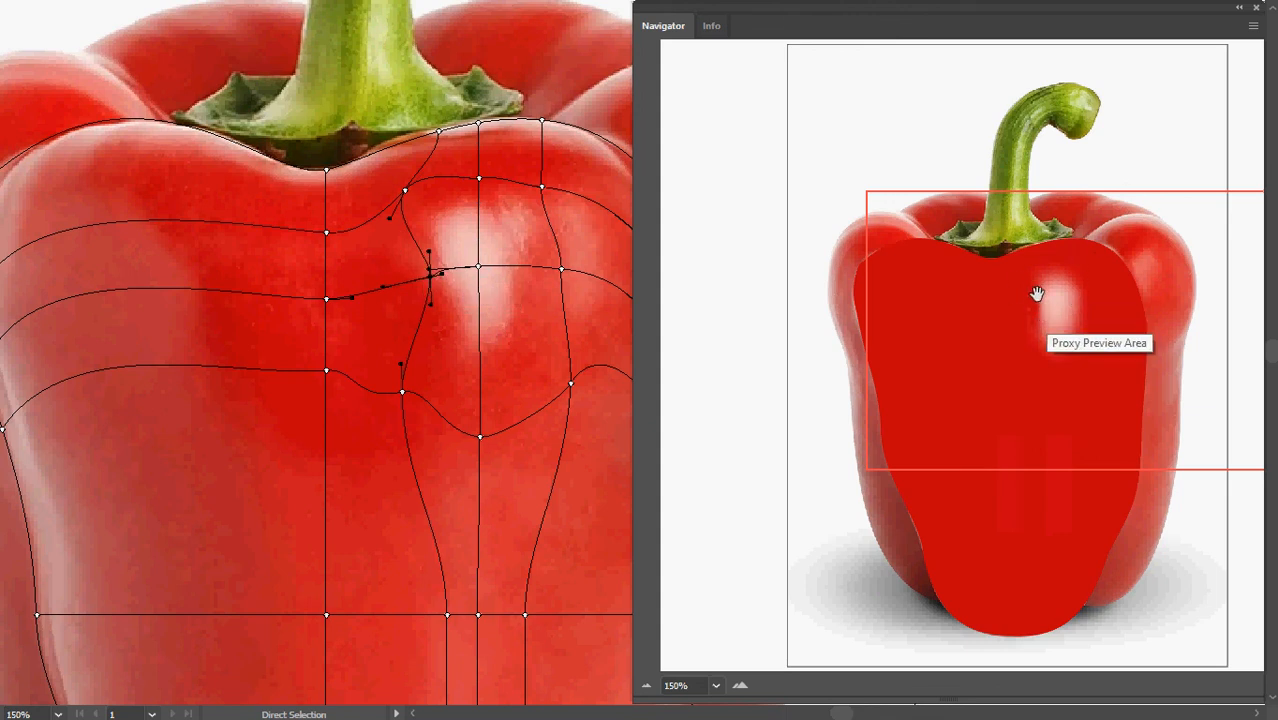
drag(433, 274, 450, 275)
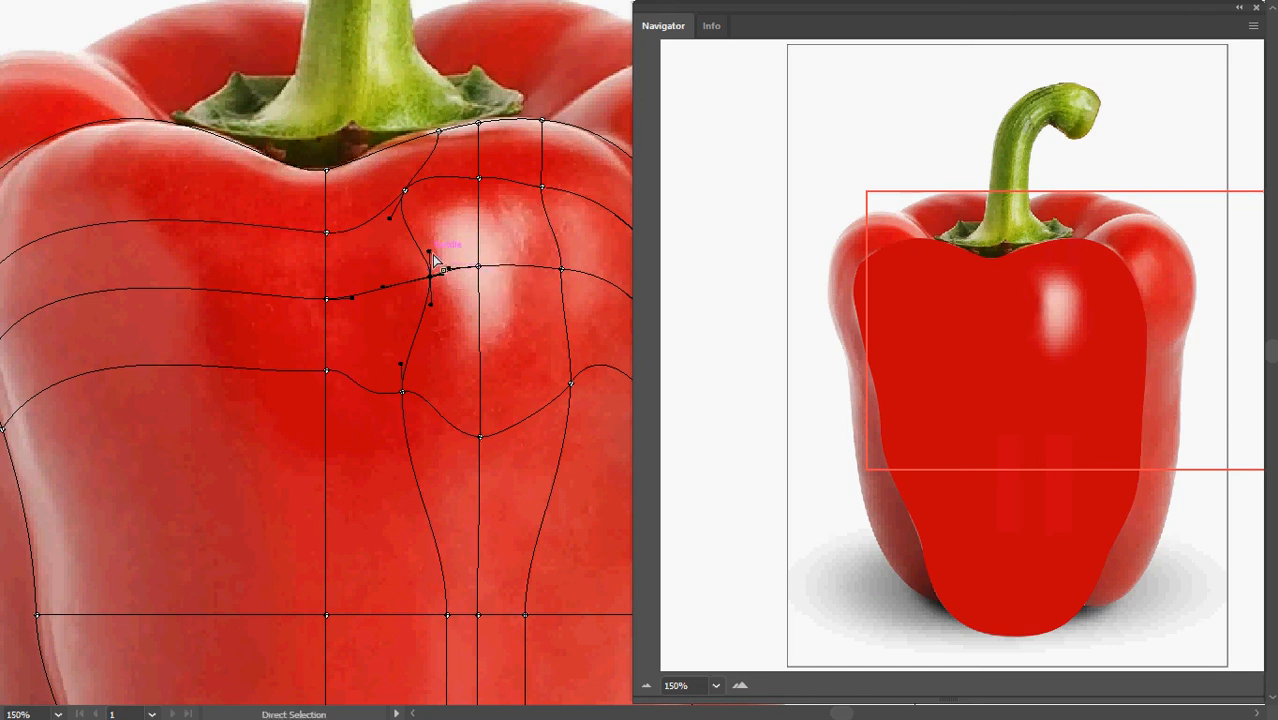
mouse_move(429, 258)
mouse_down()
mouse_move(421, 239)
mouse_move(456, 271)
mouse_move(425, 281)
mouse_up()
drag(389, 218, 382, 238)
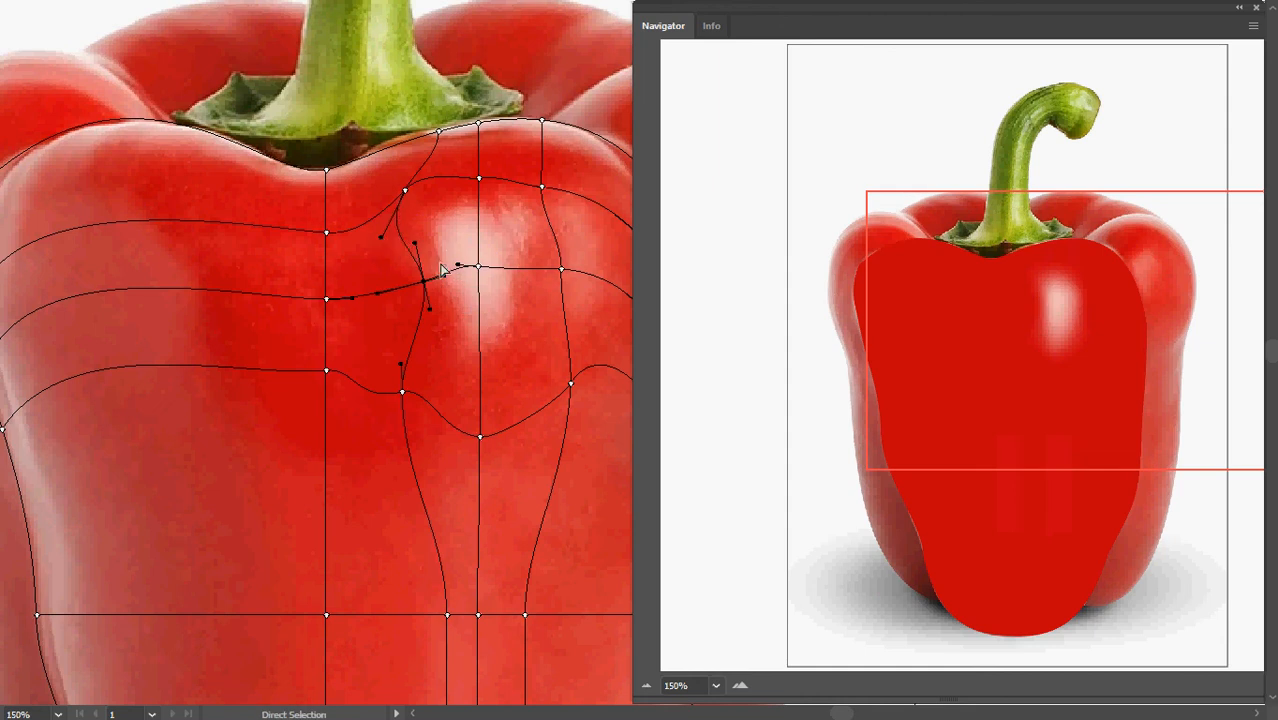
Lower the point left of the highlight's center, bring the lower-left point inward, and raise the lower-right point
drag(425, 281, 418, 316)
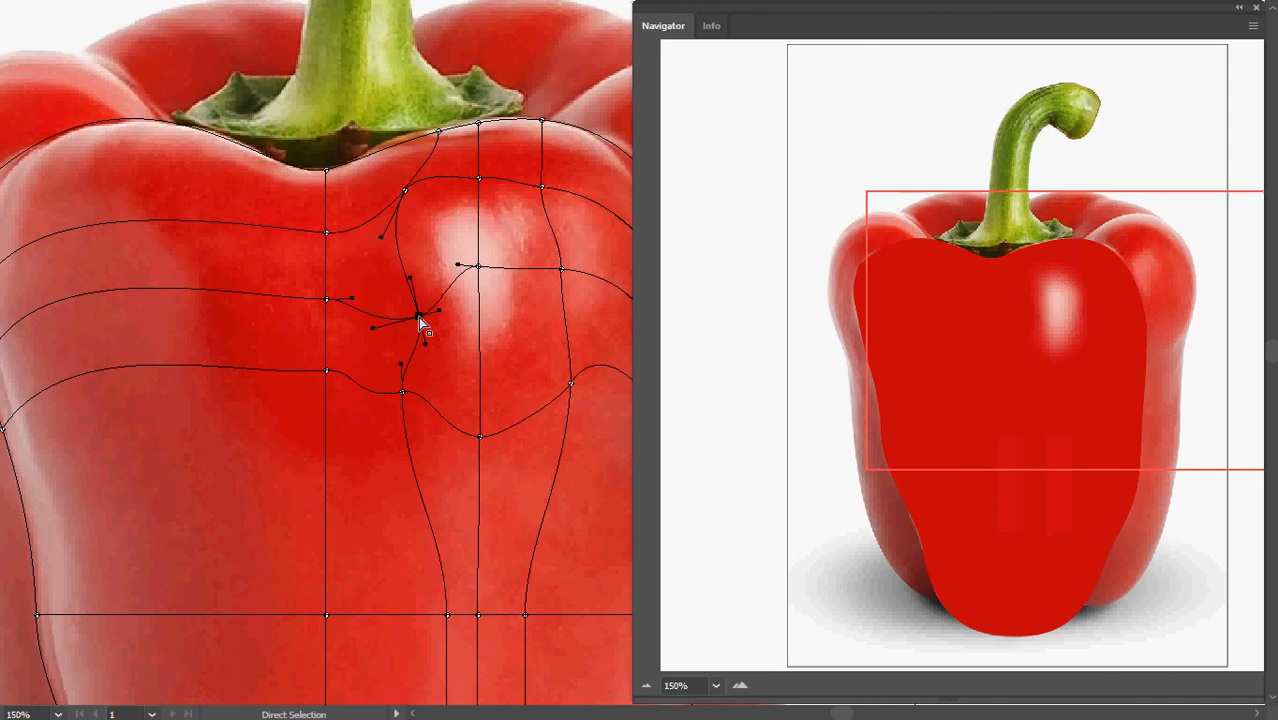
click(418, 317)
drag(404, 393, 440, 386)
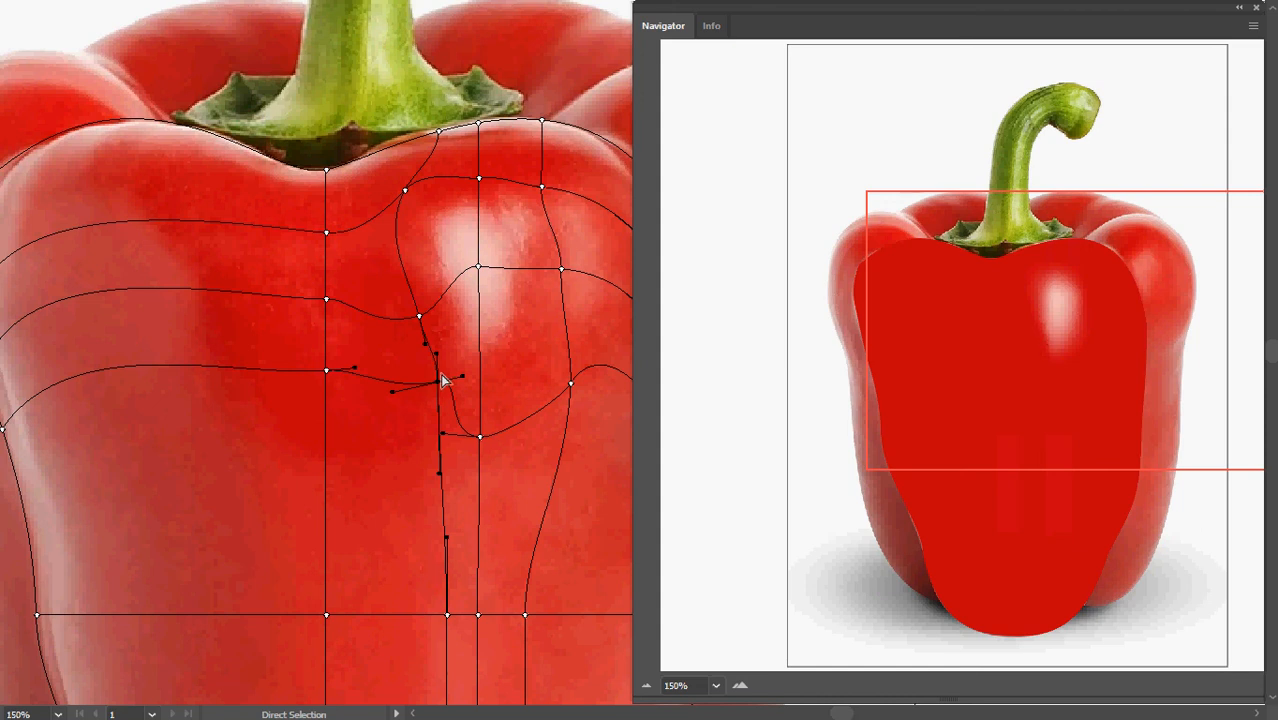
drag(565, 391, 560, 356)
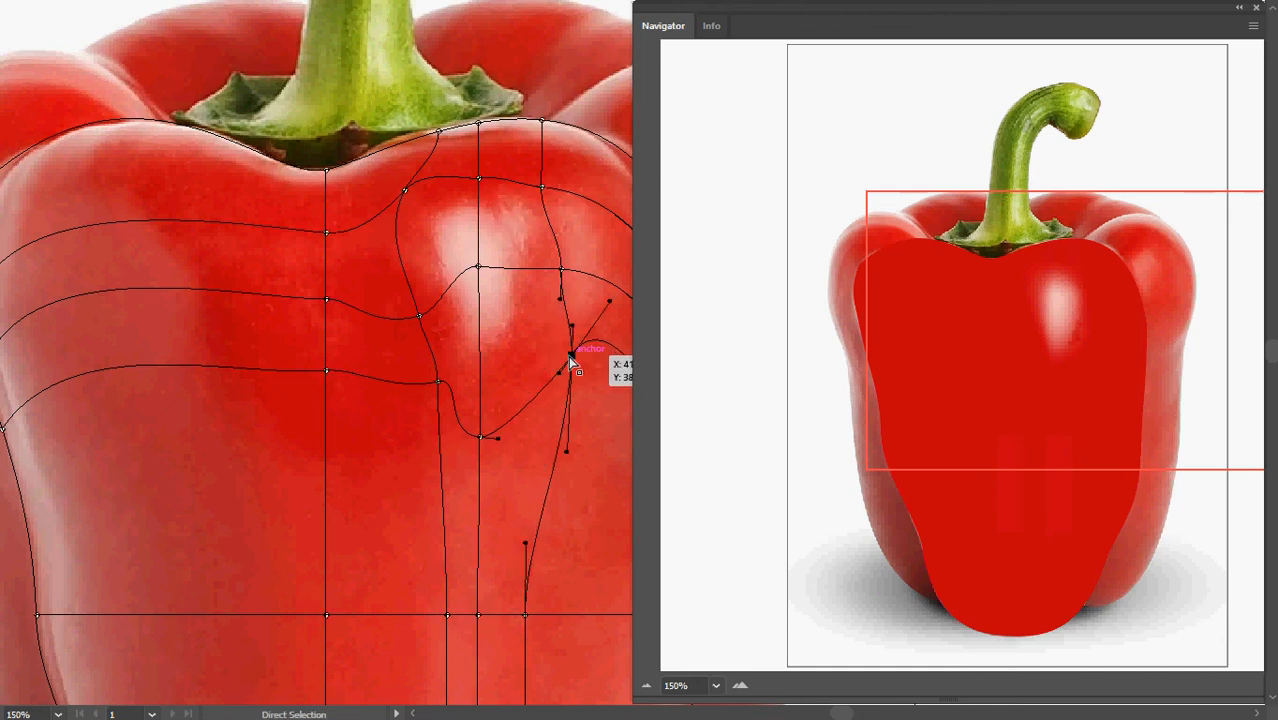
Add a mesh row just below the lobe's top edge, following the pale rim under the stem
scroll(528, 362, down, 1)
drag(583, 400, 513, 329)
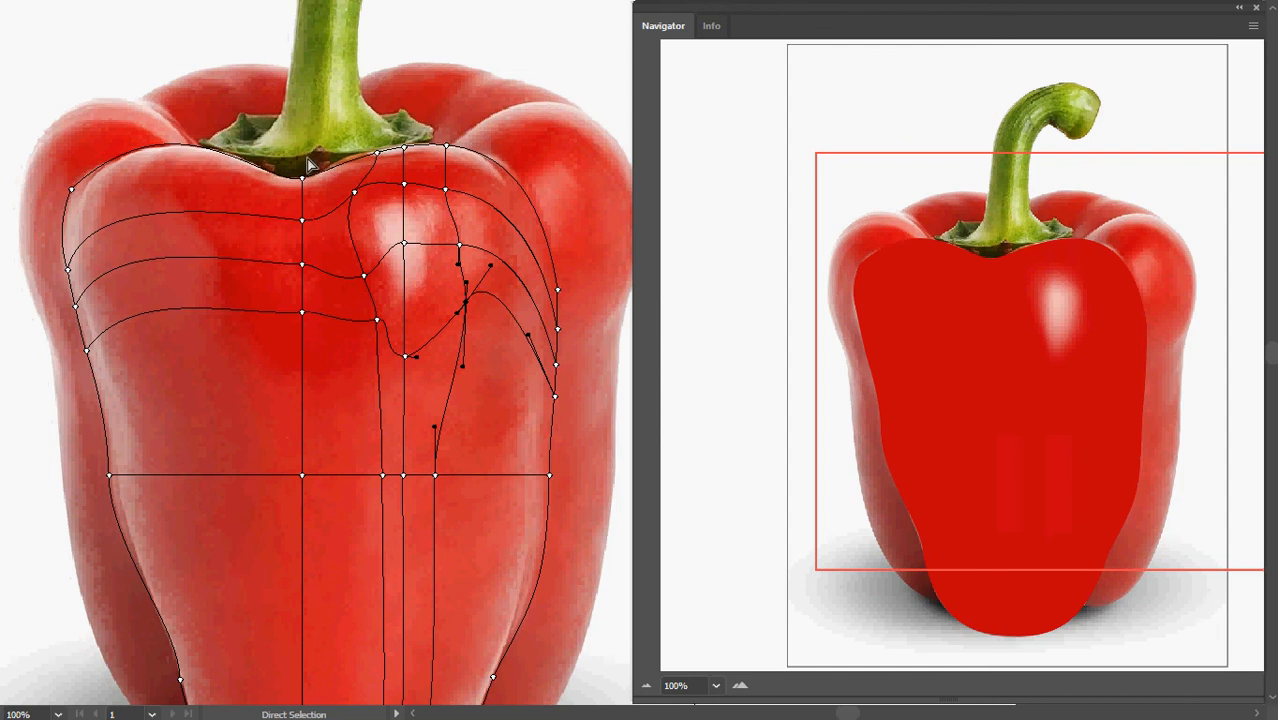
click(307, 158)
scroll(308, 160, up, 1)
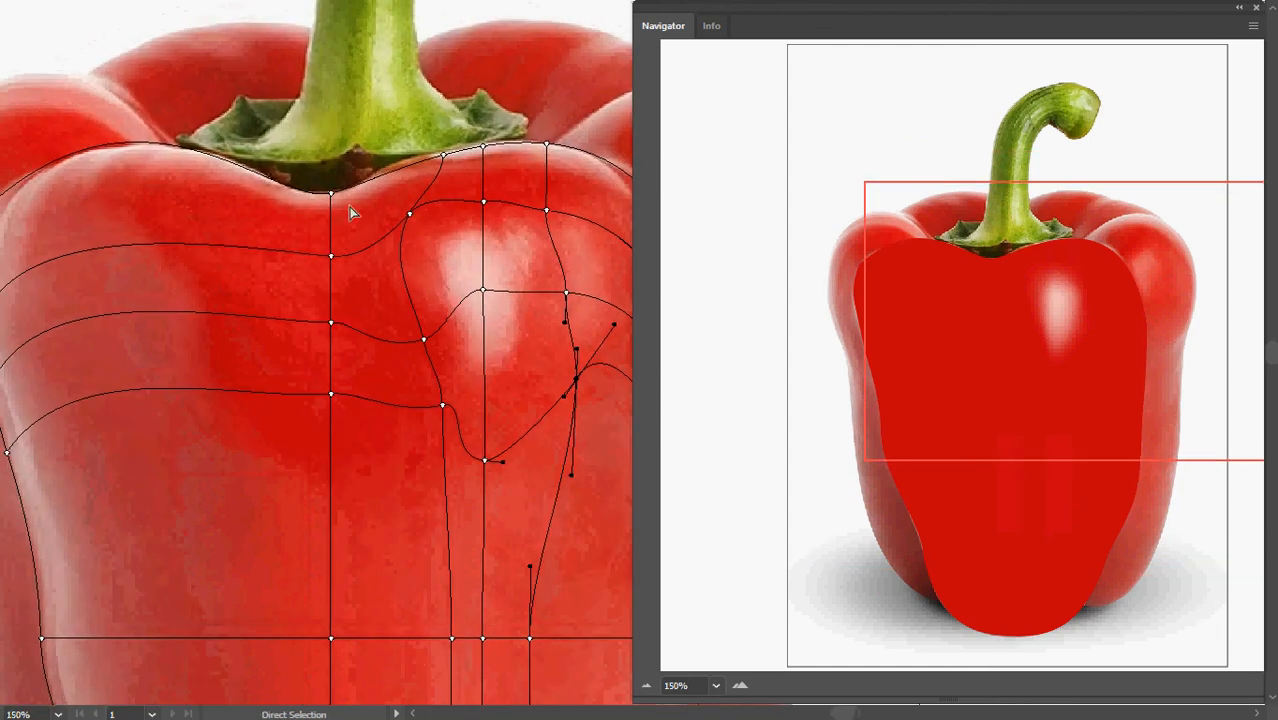
key(u)
click(334, 209)
key(a)
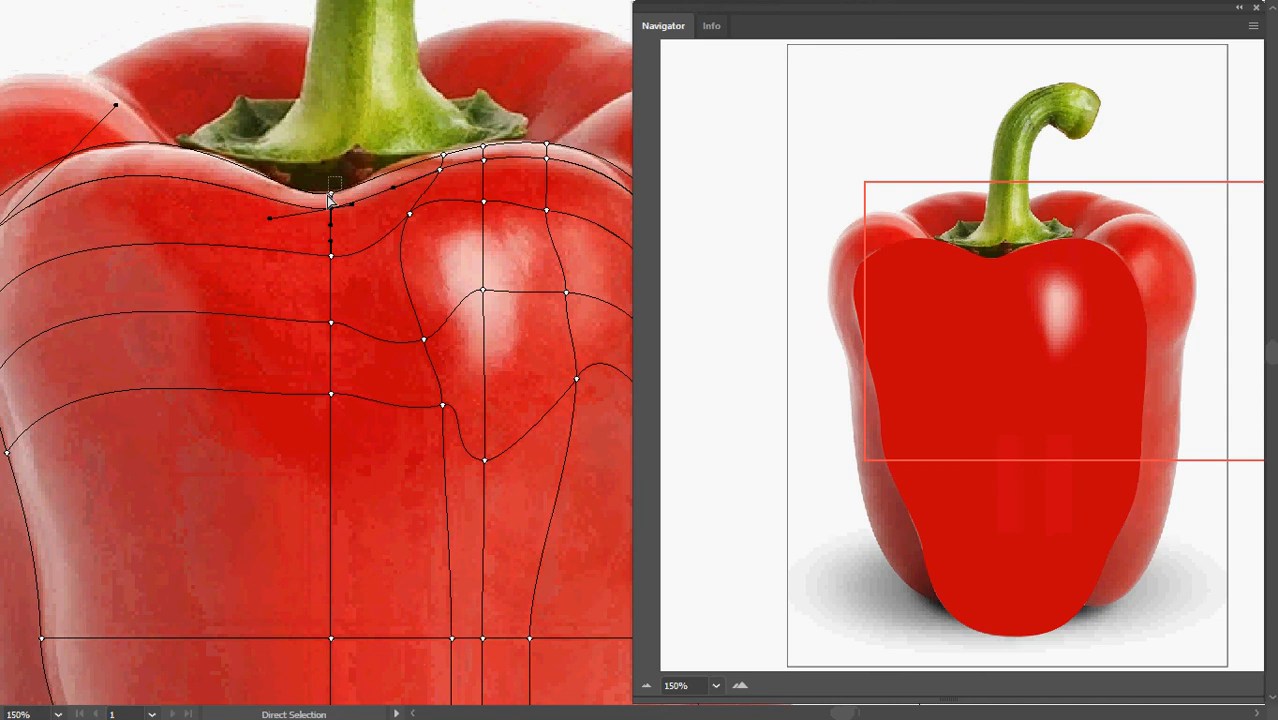
Color the top-edge mesh point in the dip under the stem with the pale rim tone sampled from the photo
drag(328, 194, 321, 201)
key(i)
click(308, 191)
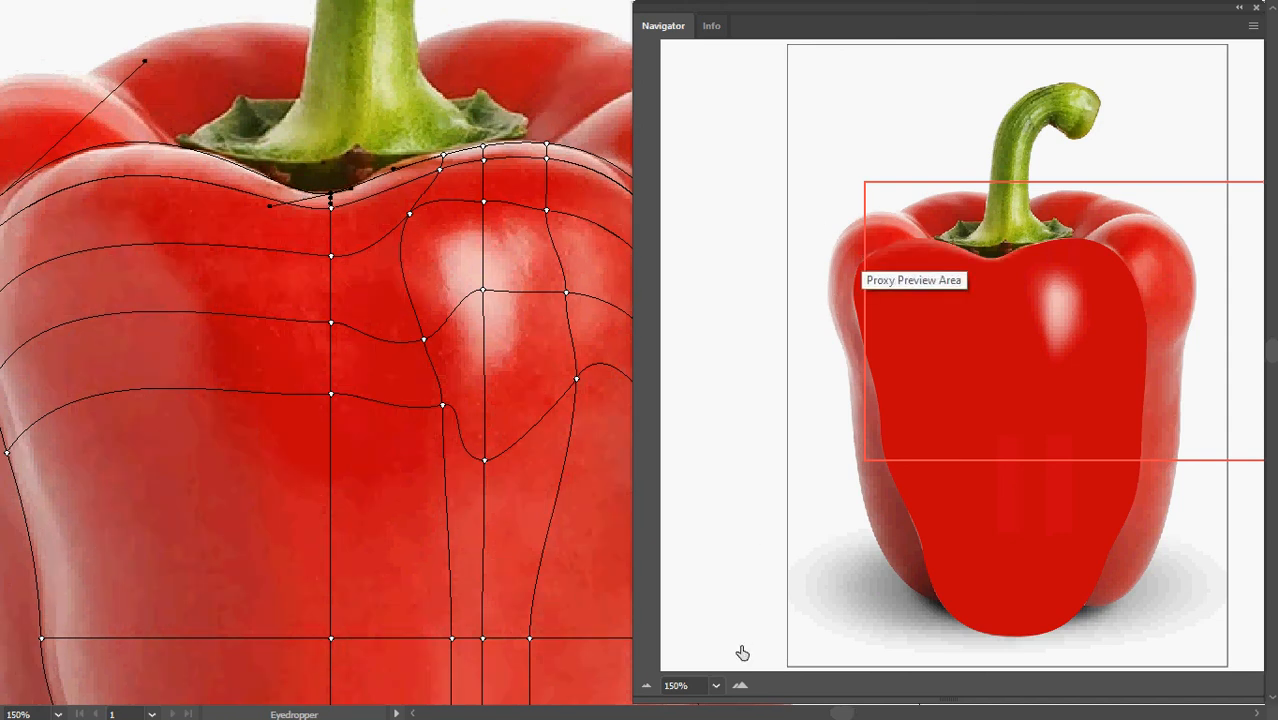
At 200% zoom, shift the top-edge point left of the highlight column along the rim and sample a rim color for the column's top point
click(715, 687)
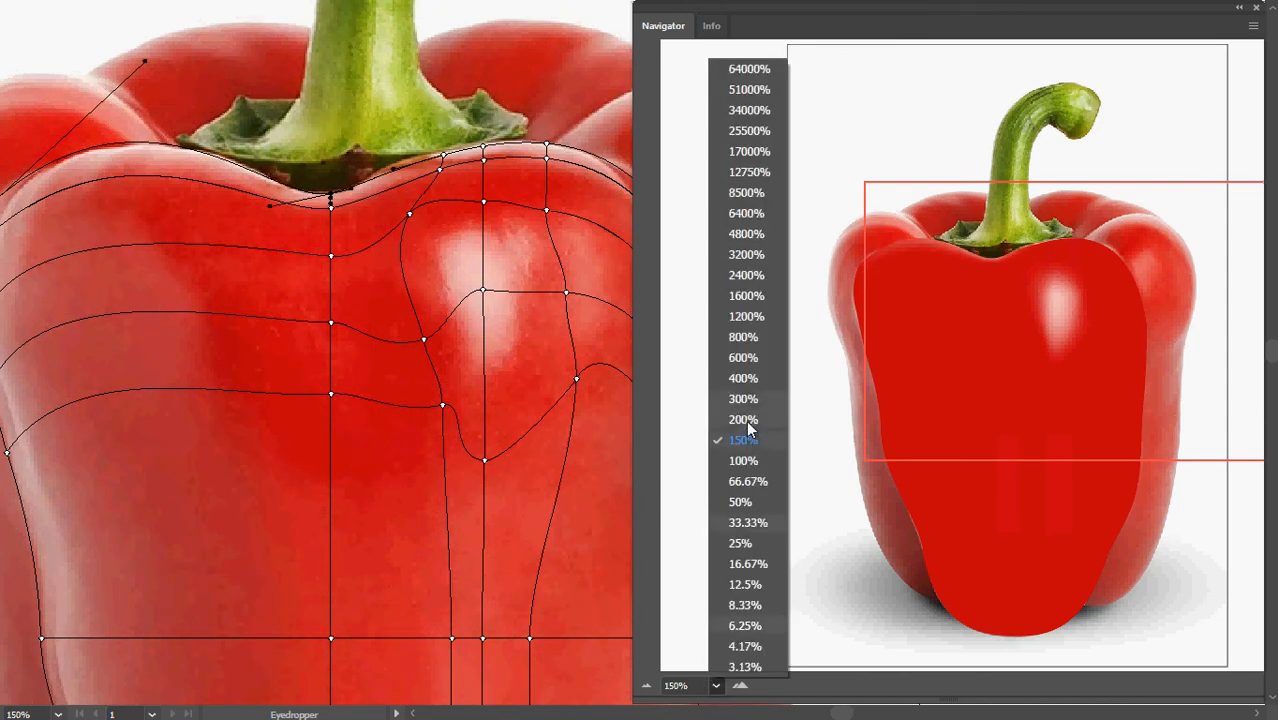
click(745, 420)
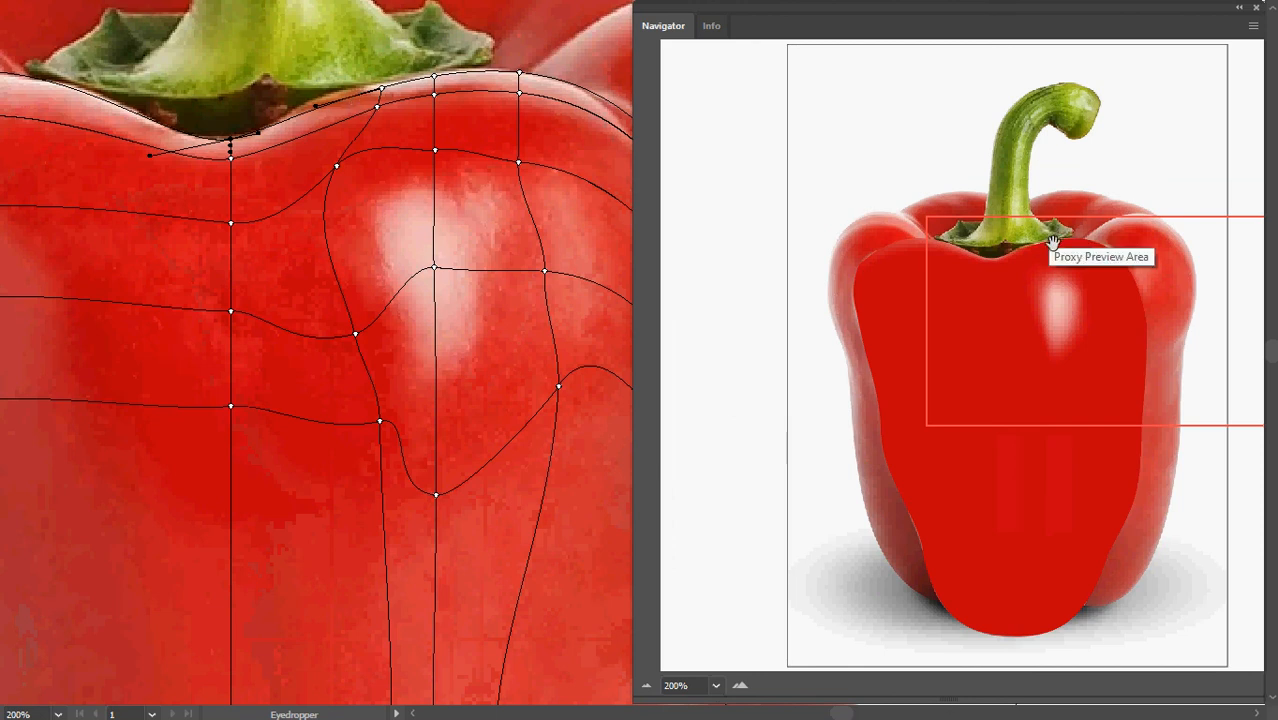
key(space)
drag(296, 223, 408, 367)
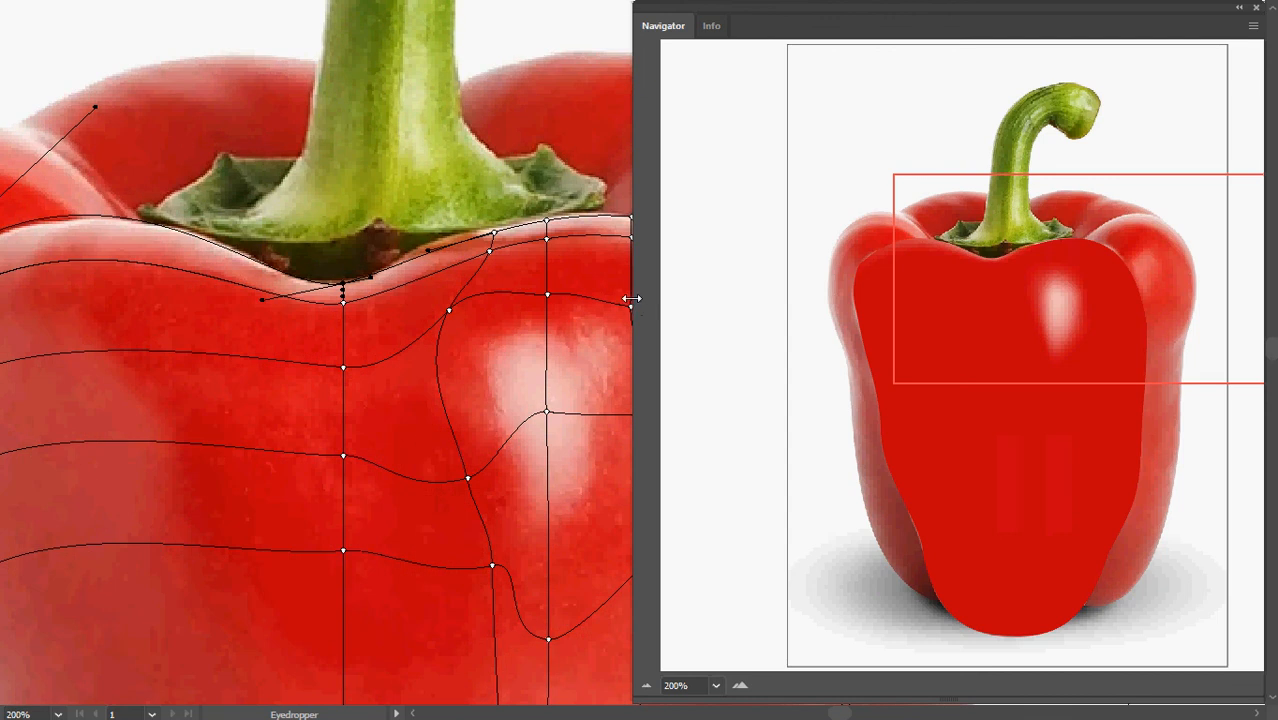
mouse_move(632, 298)
mouse_down()
mouse_move(470, 300)
mouse_move(608, 311)
mouse_move(634, 300)
mouse_up()
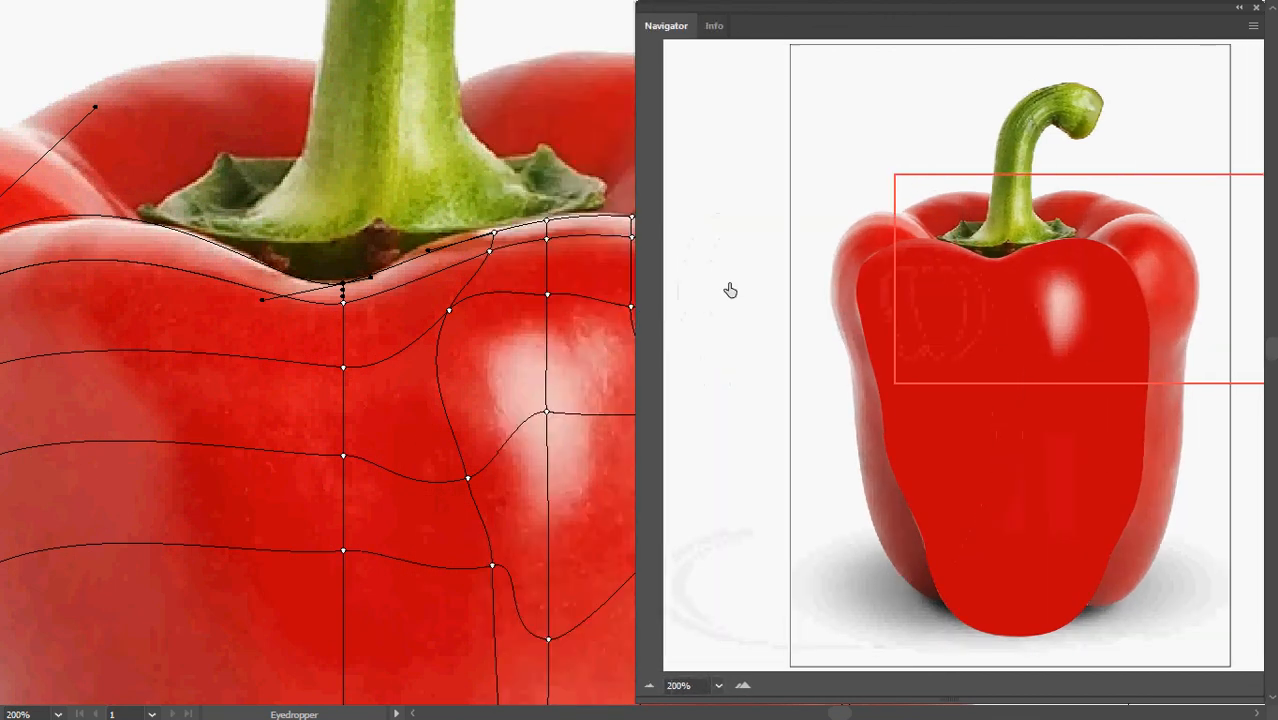
key(a)
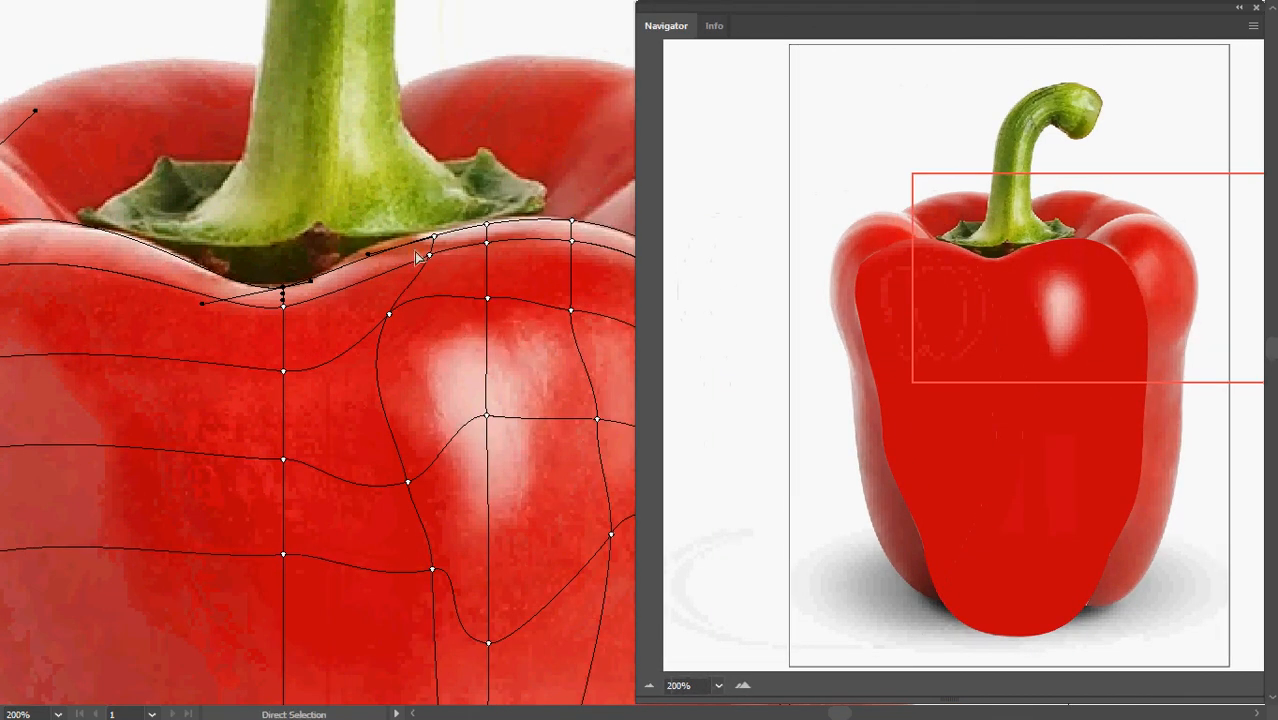
drag(430, 240, 490, 218)
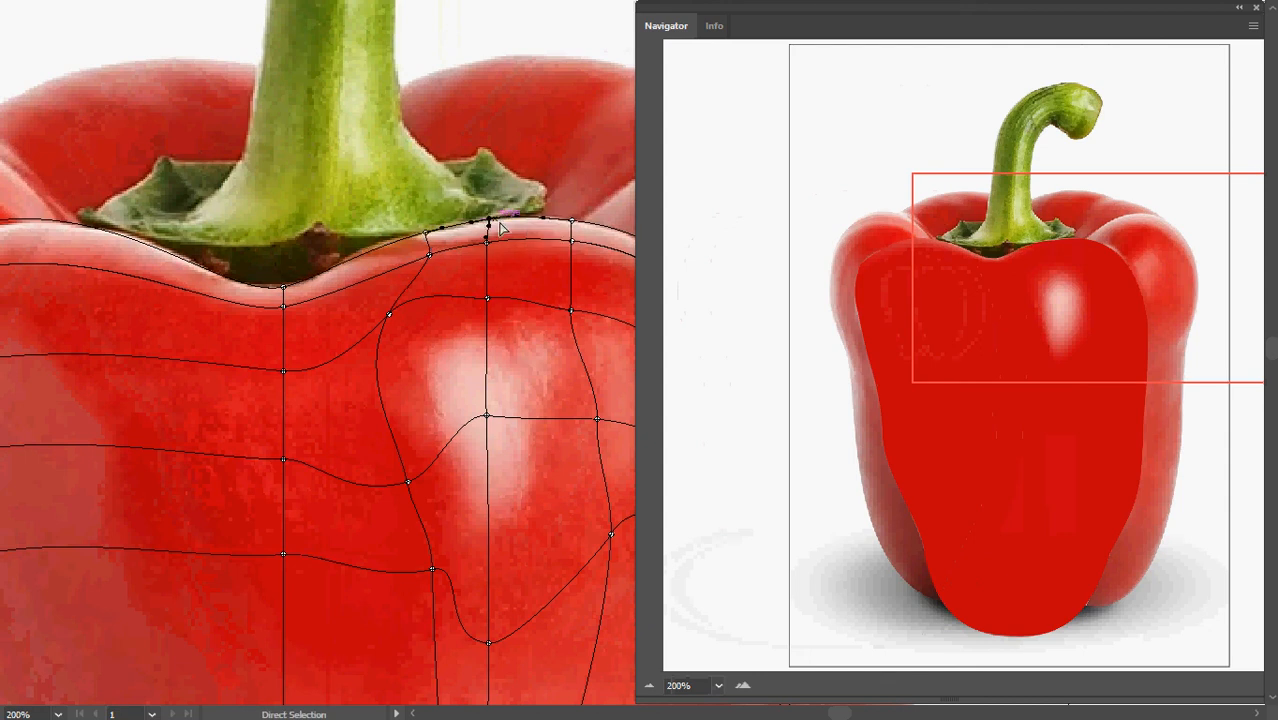
key(i)
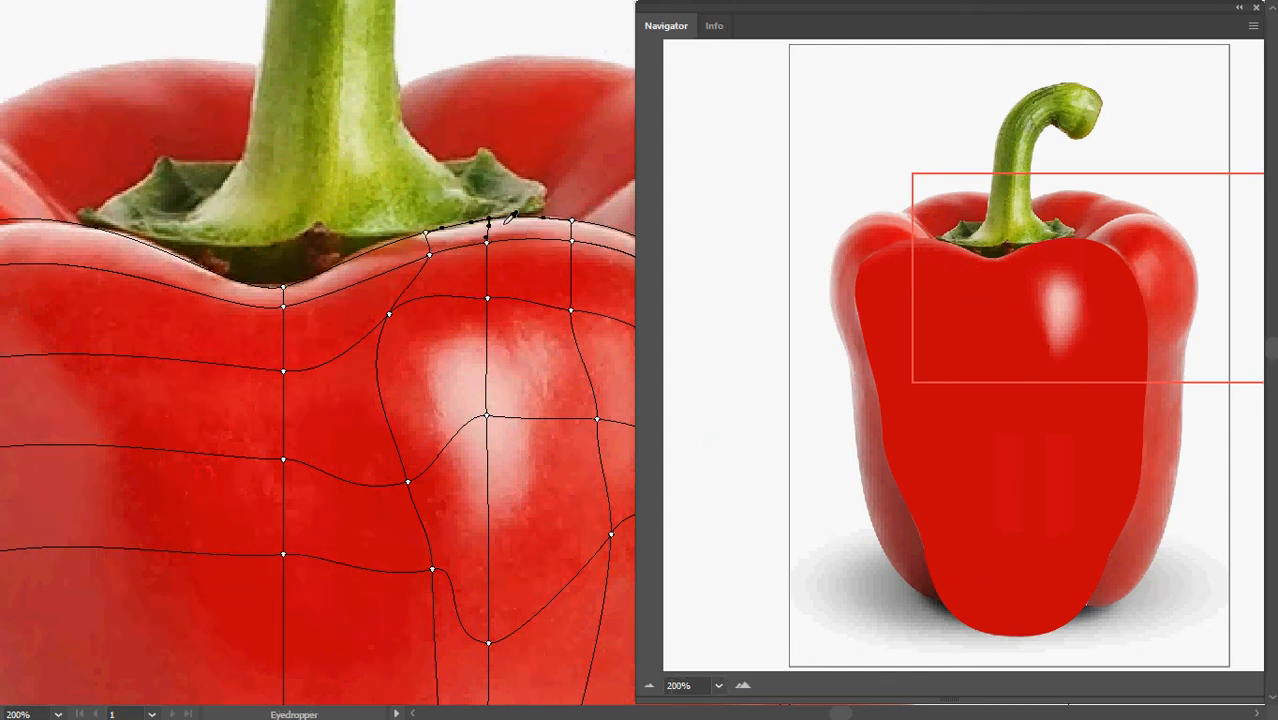
Sample rim colors from the photo for the top-edge point left of the highlight column and the point in the dip
key(a)
click(426, 234)
key(i)
key(a)
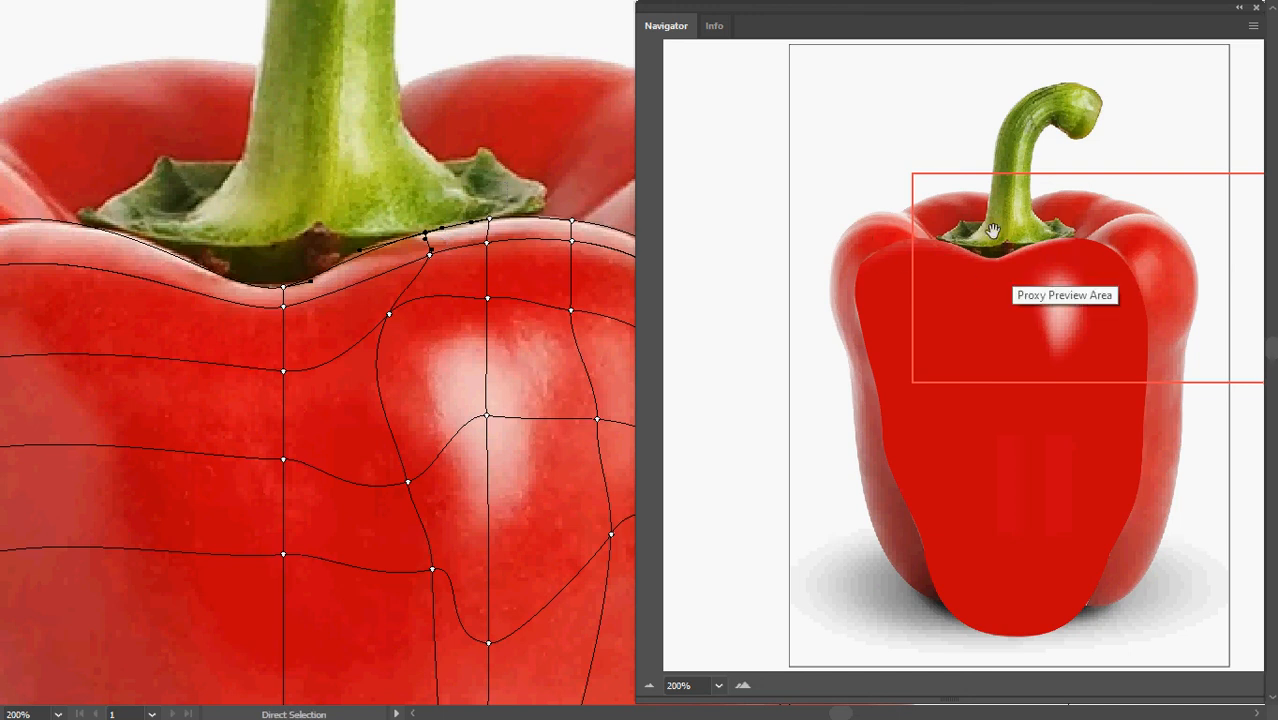
click(283, 290)
key(i)
Color the mesh point at the front lobe's upper-left corner with a tone sampled from the photo
key(a)
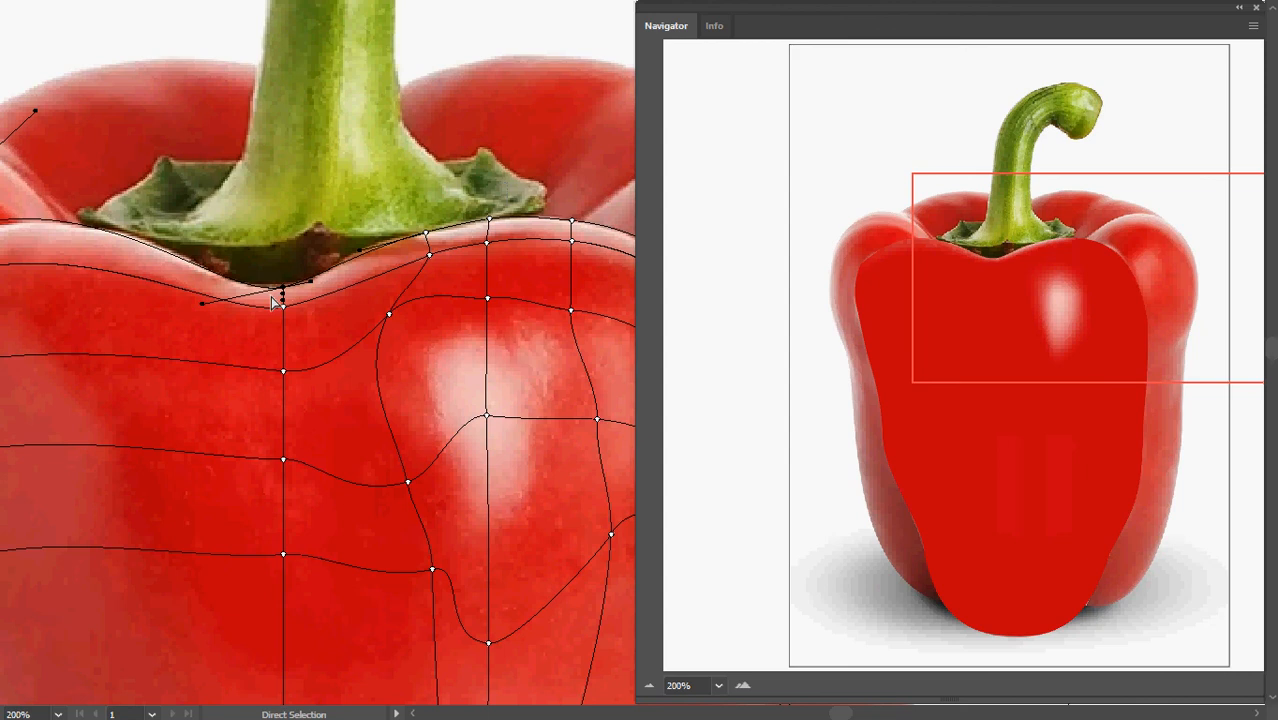
scroll(276, 302, left, 5)
click(91, 321)
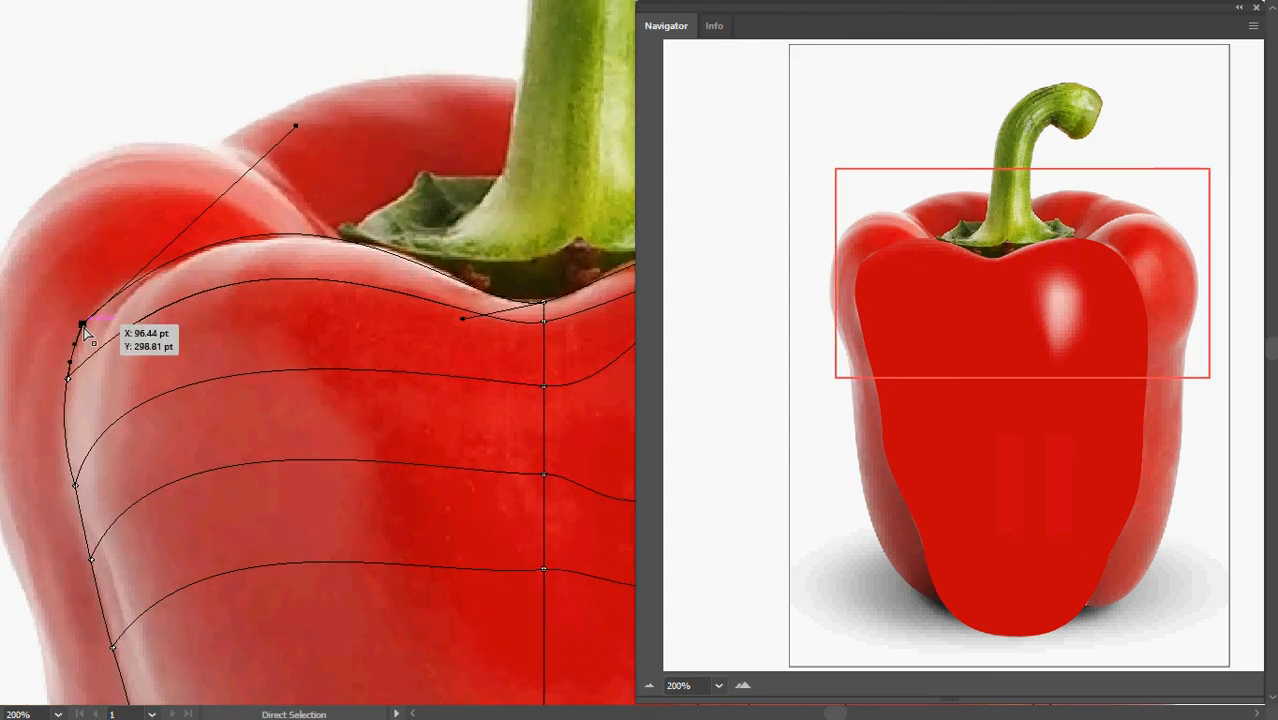
key(i)
click(95, 344)
key(a)
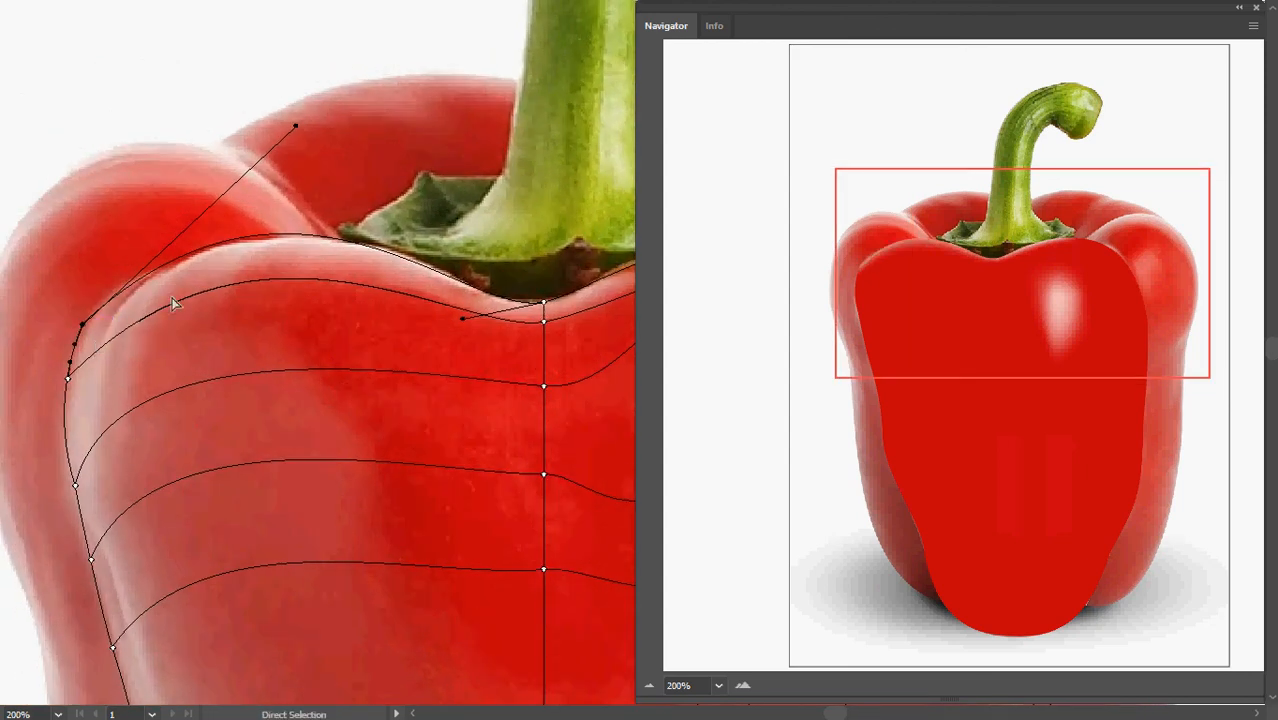
Add a mesh column through the left half of the front lobe, where the pale shading meets the bright red
scroll(404, 360, down, 1)
drag(440, 406, 390, 281)
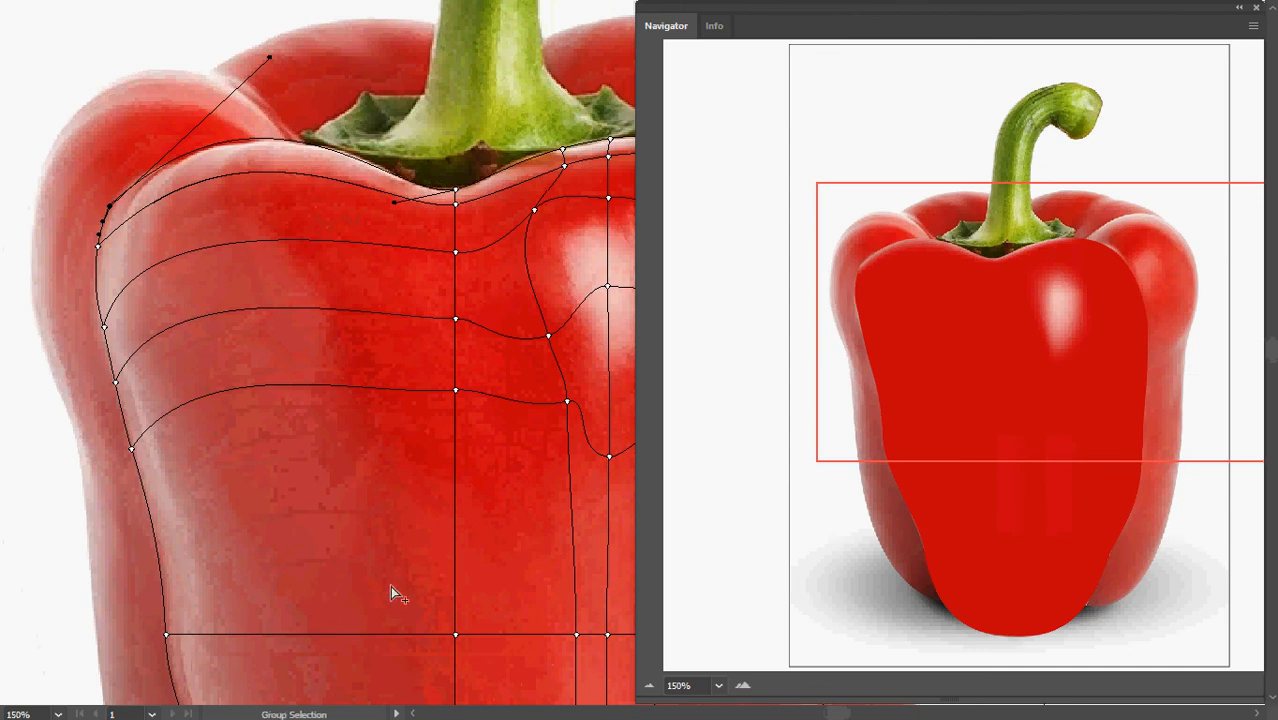
scroll(390, 585, down, 1)
drag(385, 549, 340, 515)
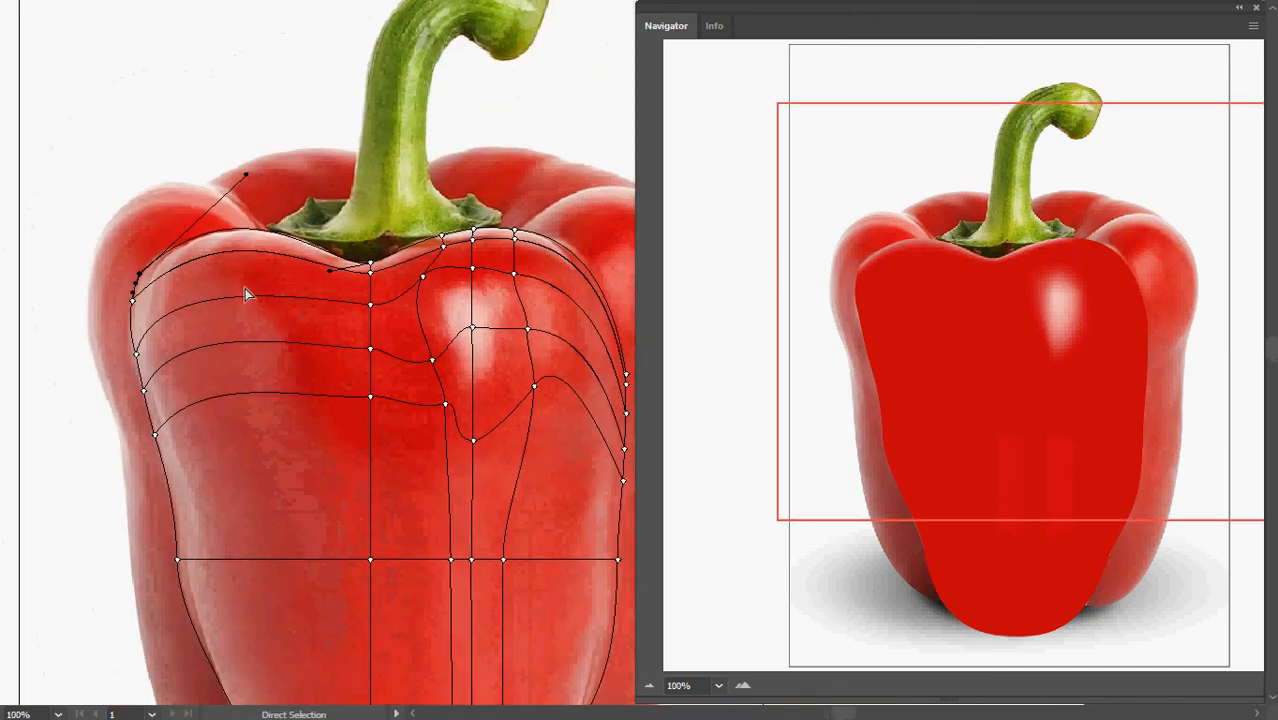
key(w)
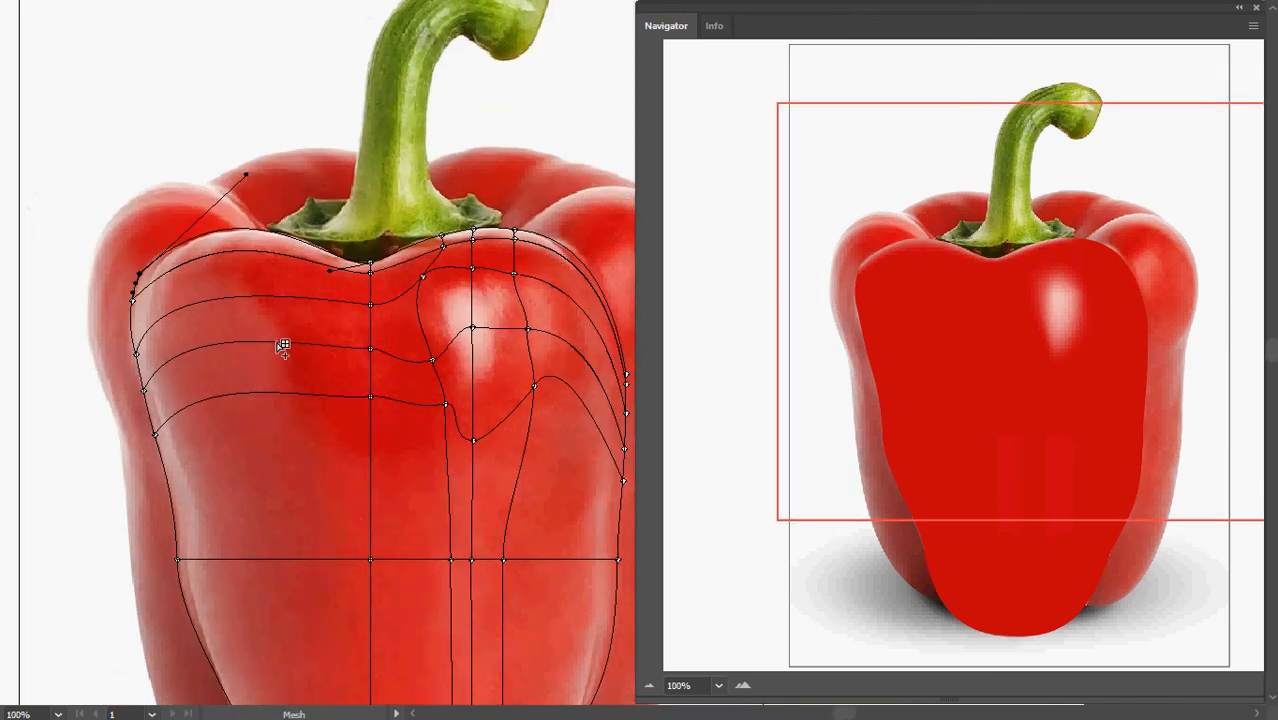
click(271, 342)
key(a)
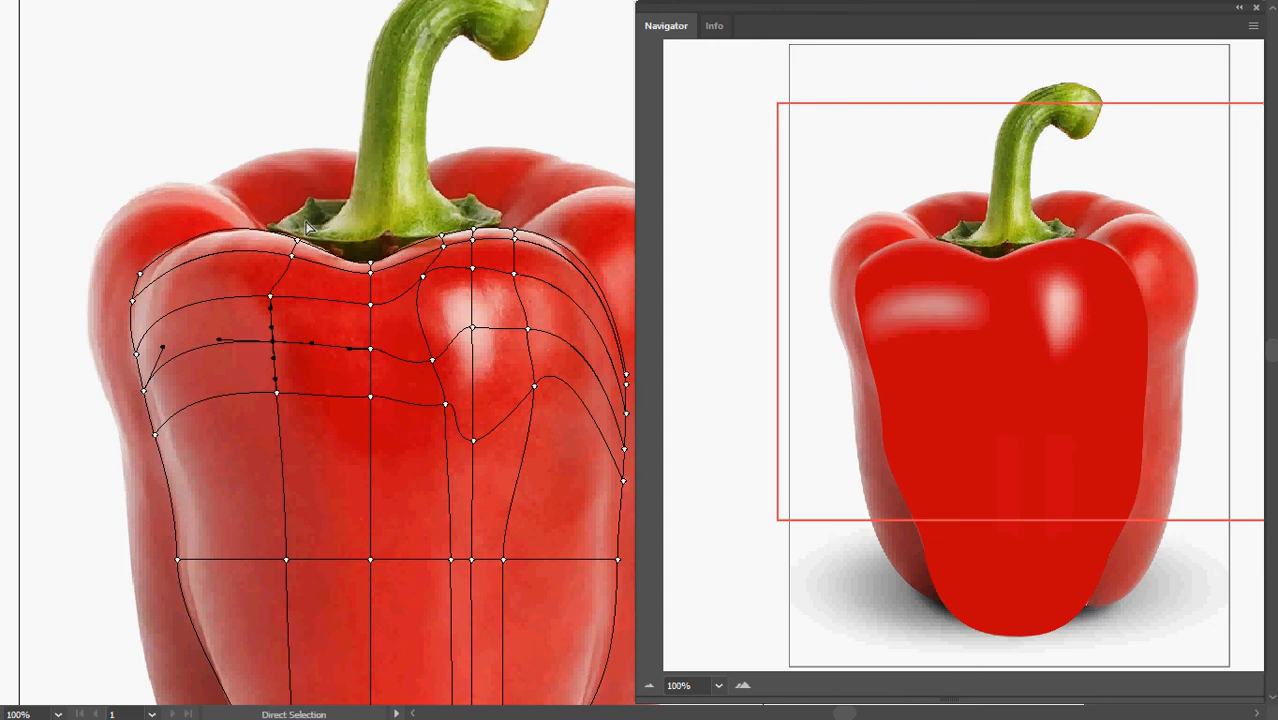
Shift the new column's top points left along the rim at 150% zoom
mouse_move(307, 228)
mouse_down()
mouse_move(322, 243)
mouse_move(215, 238)
mouse_move(250, 215)
mouse_move(259, 227)
mouse_move(276, 218)
mouse_move(252, 246)
mouse_move(221, 252)
mouse_move(302, 241)
mouse_up()
scroll(259, 227, up, 1)
scroll(271, 218, left, 2)
drag(404, 274, 277, 258)
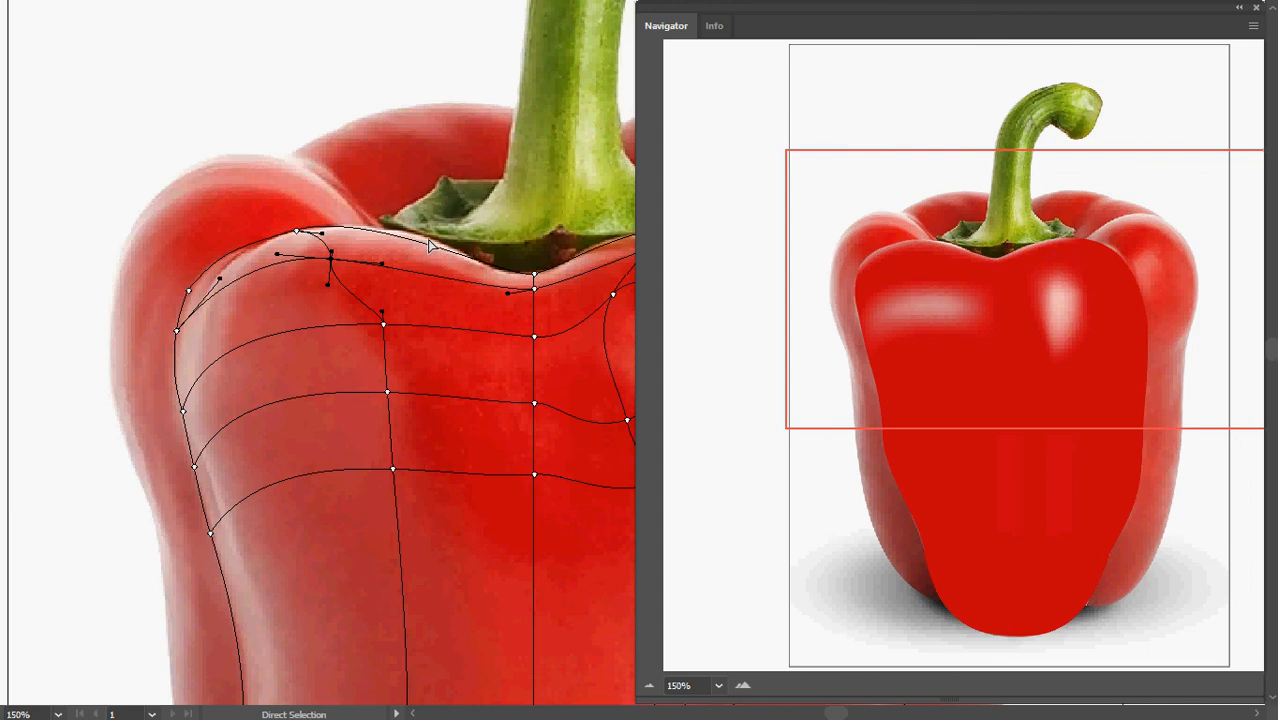
Adjust the handles of the top-edge points in the dip and on the new column to follow the rim
click(532, 276)
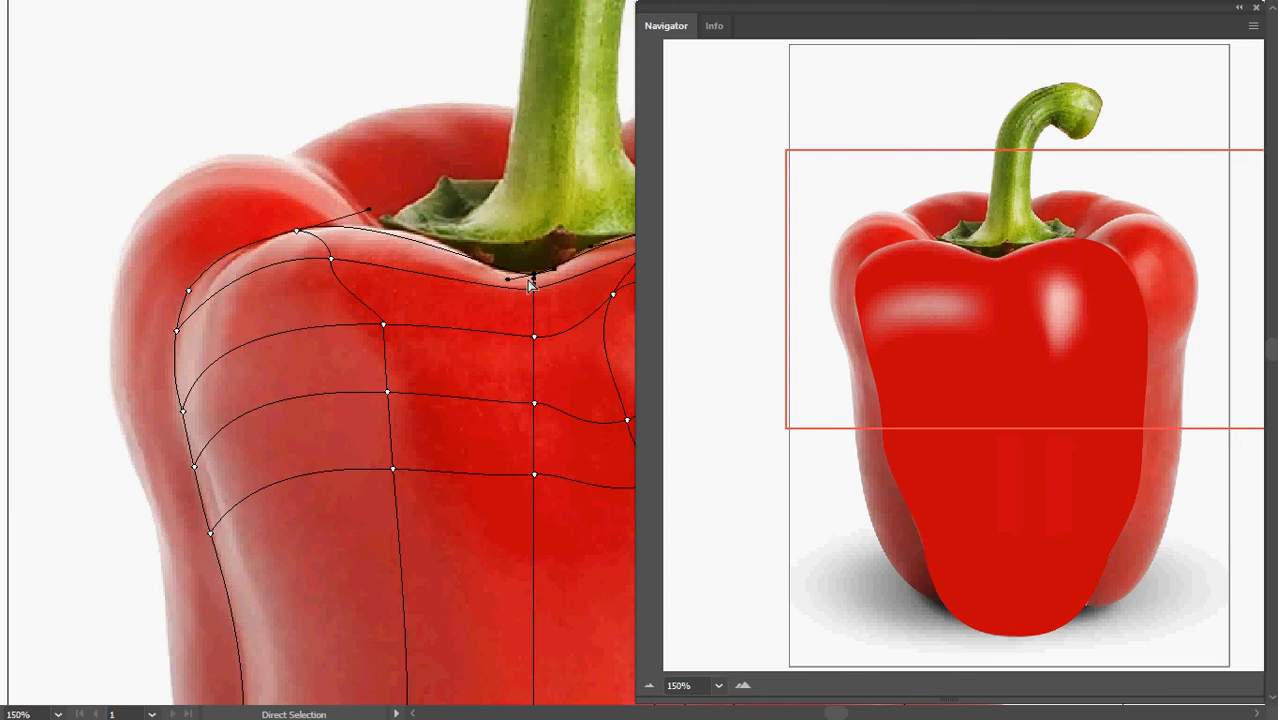
drag(507, 280, 464, 270)
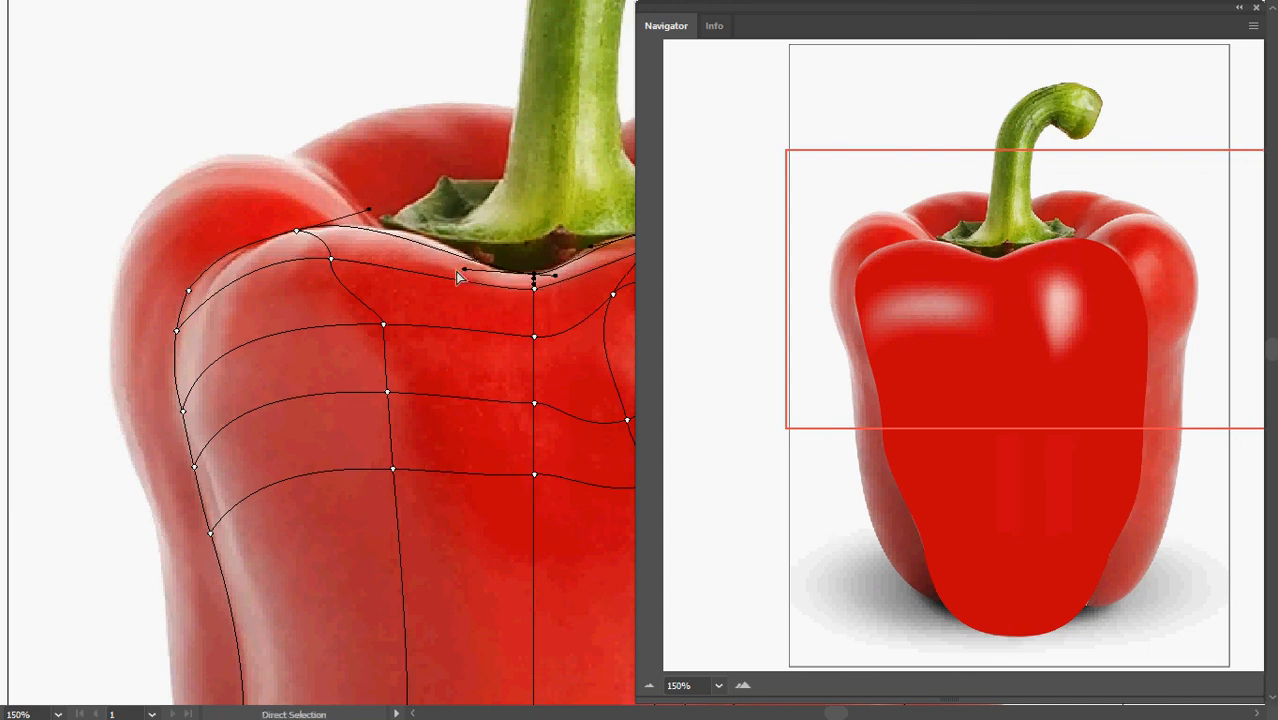
drag(371, 214, 434, 203)
drag(399, 280, 337, 234)
click(344, 233)
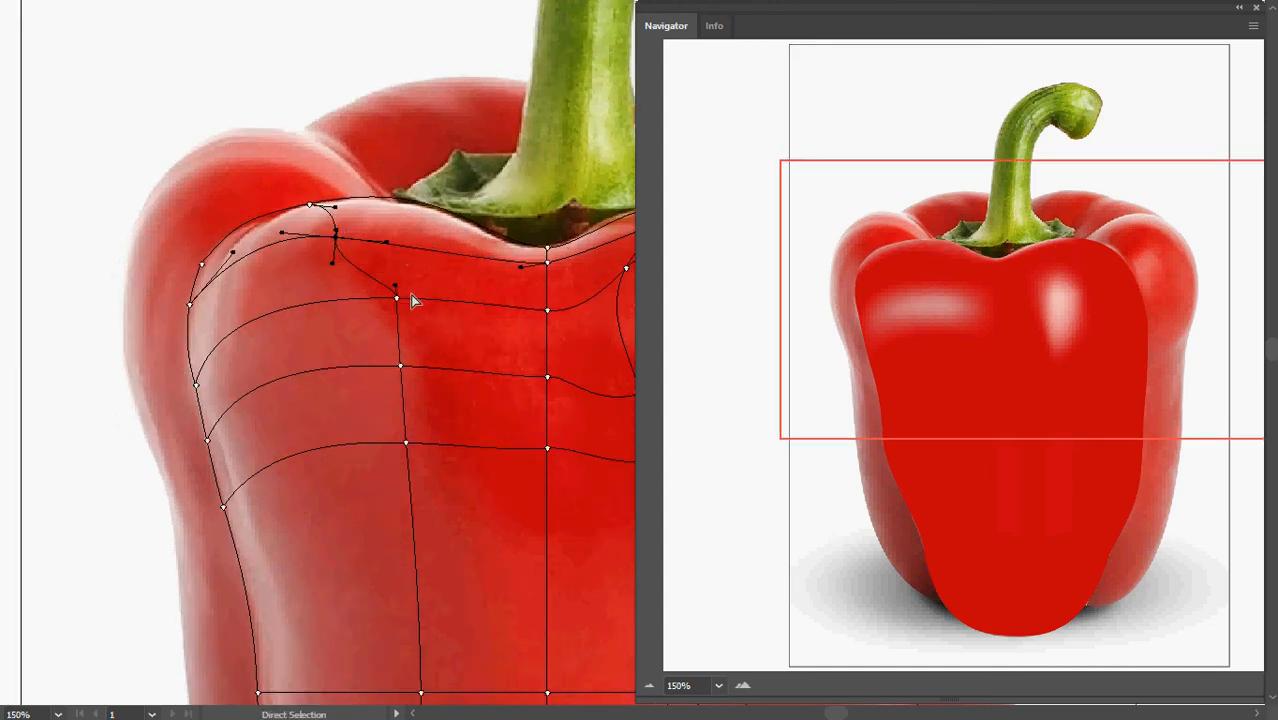
Move the new column's second- and third-row points left so the column curves with the pale shading's boundary
drag(399, 302, 372, 291)
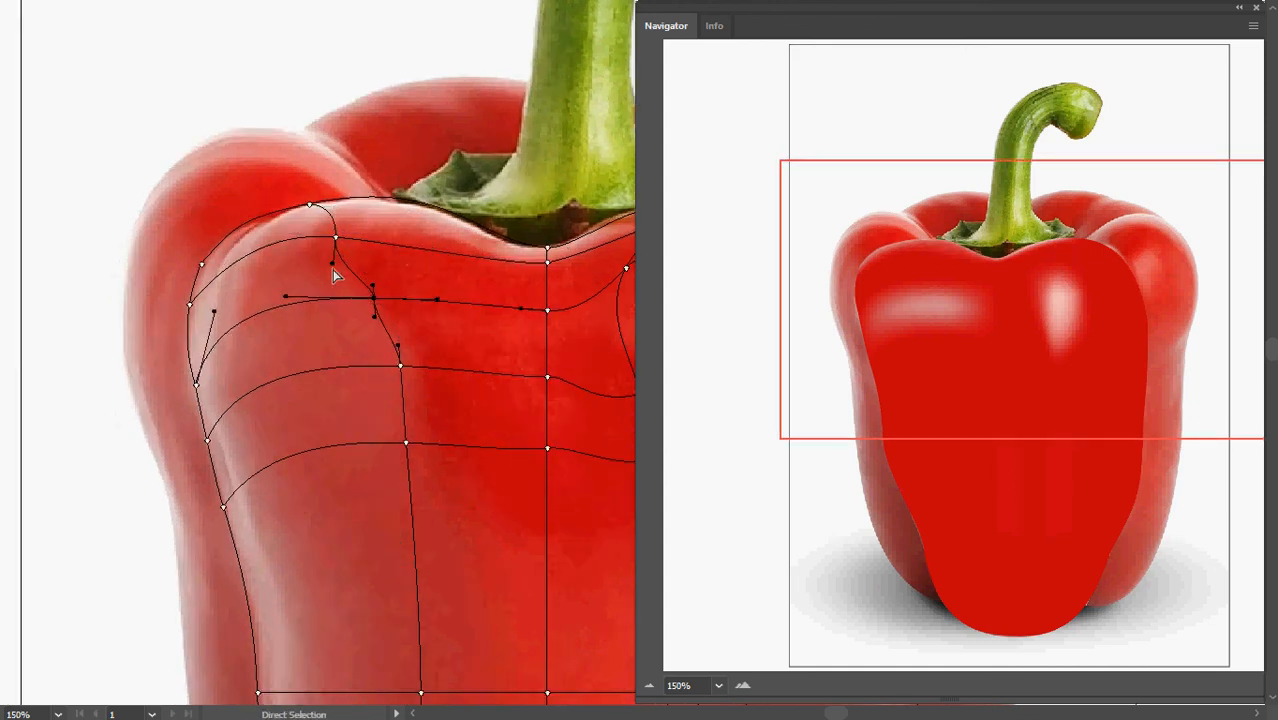
click(336, 240)
drag(336, 241, 321, 239)
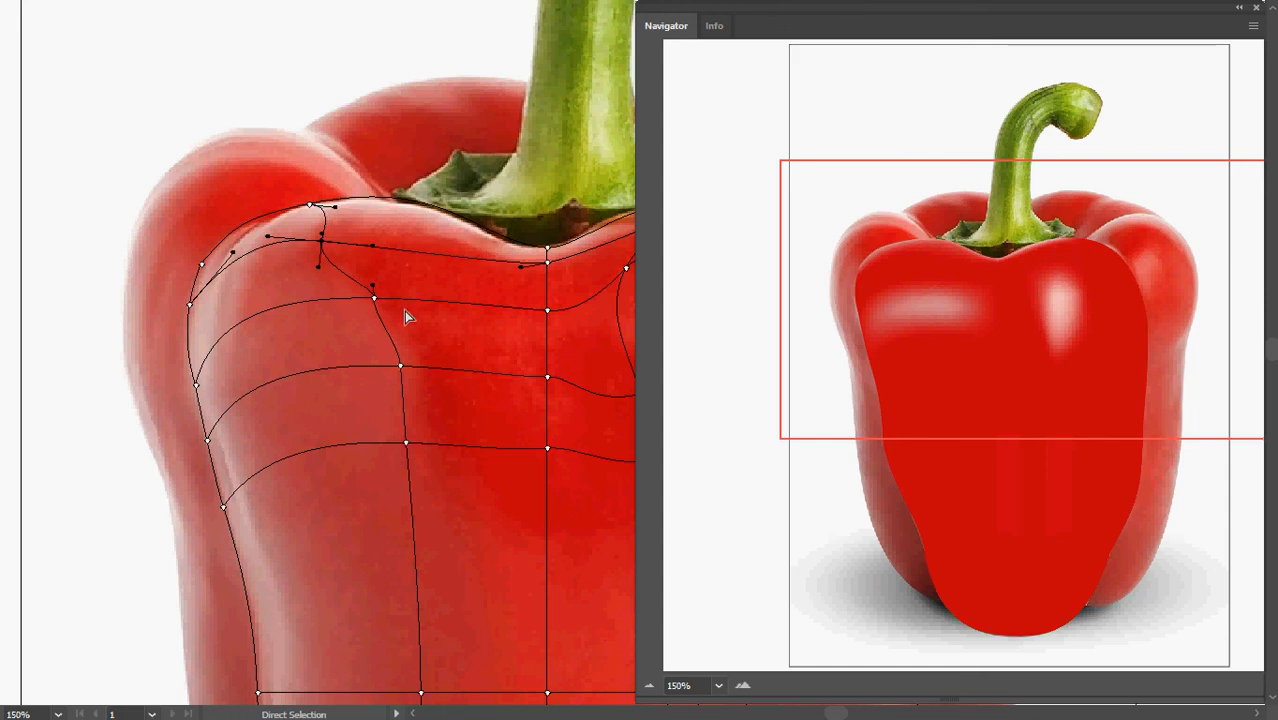
drag(374, 288, 355, 282)
Color the new column's upper inner mesh points with reds sampled from the photo
scroll(441, 351, down, 1)
key(a)
click(402, 308)
key(i)
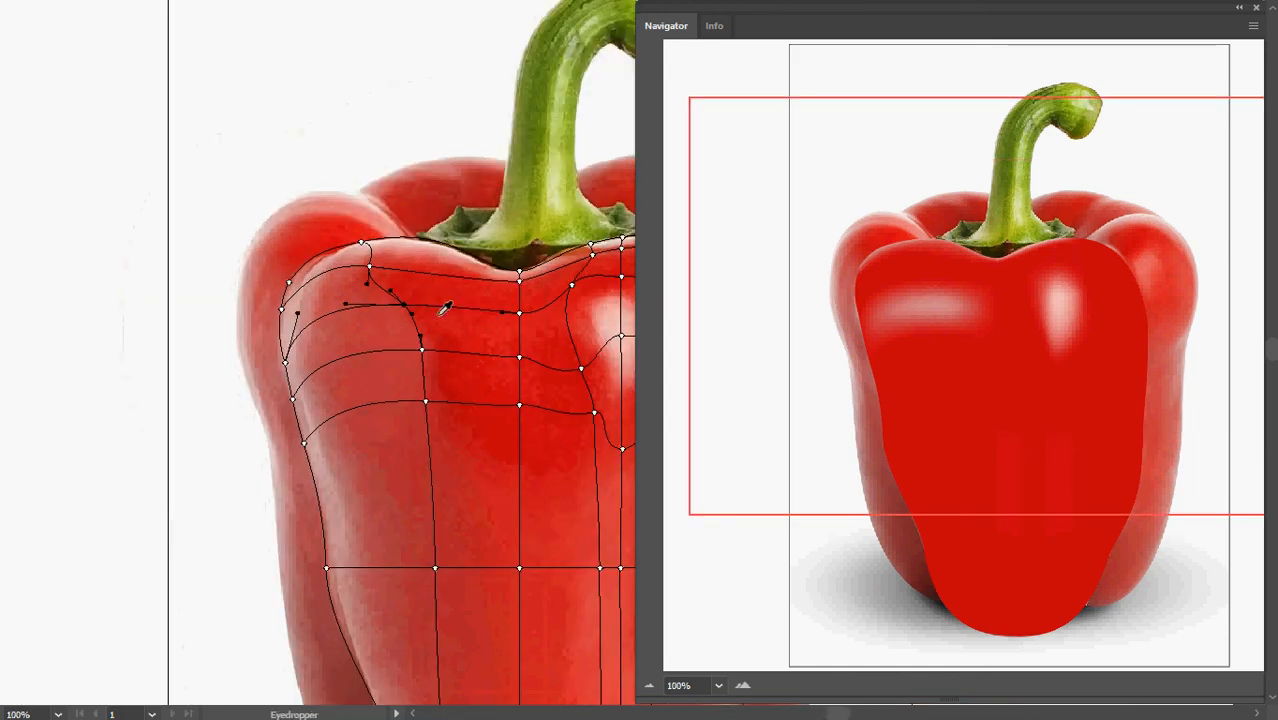
key(a)
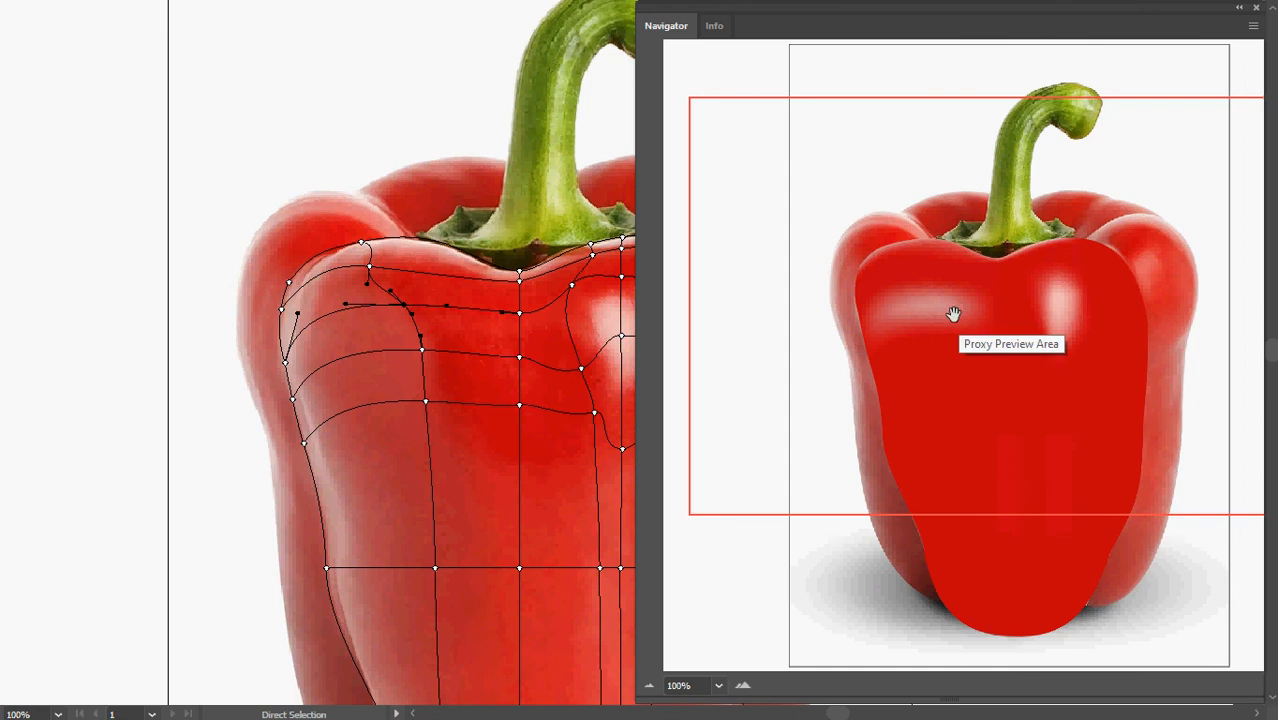
click(421, 350)
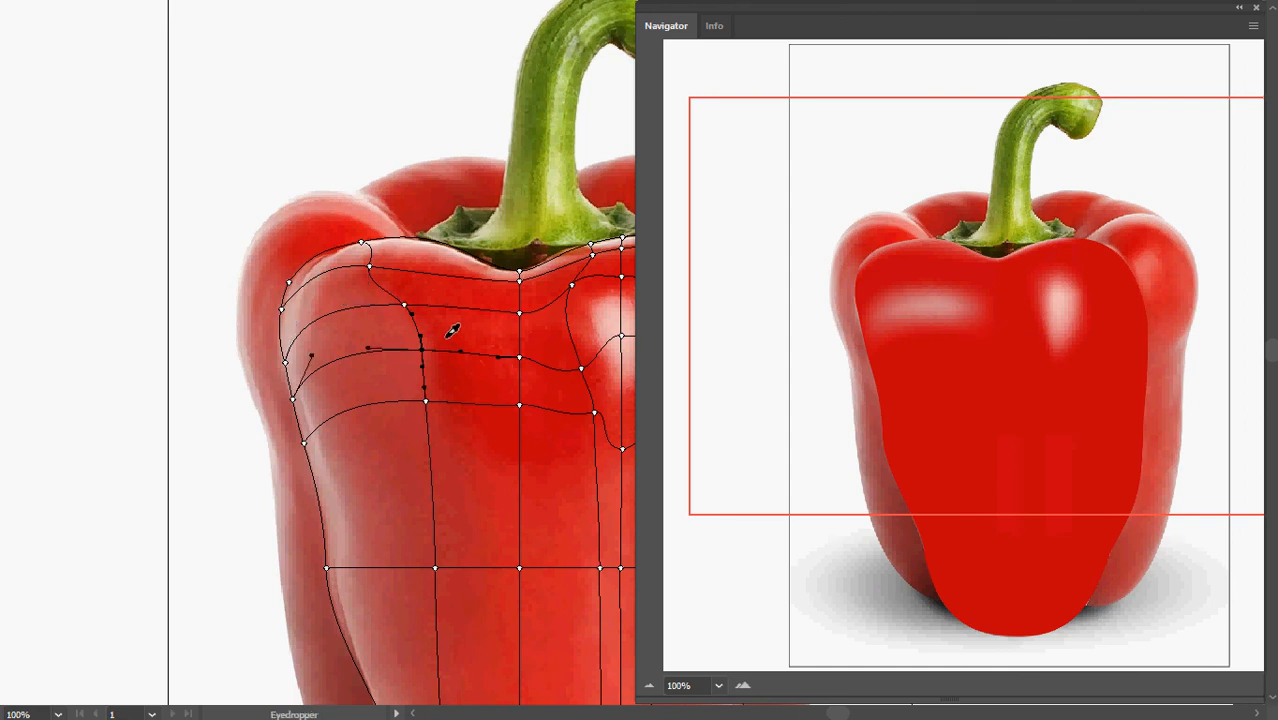
click(369, 266)
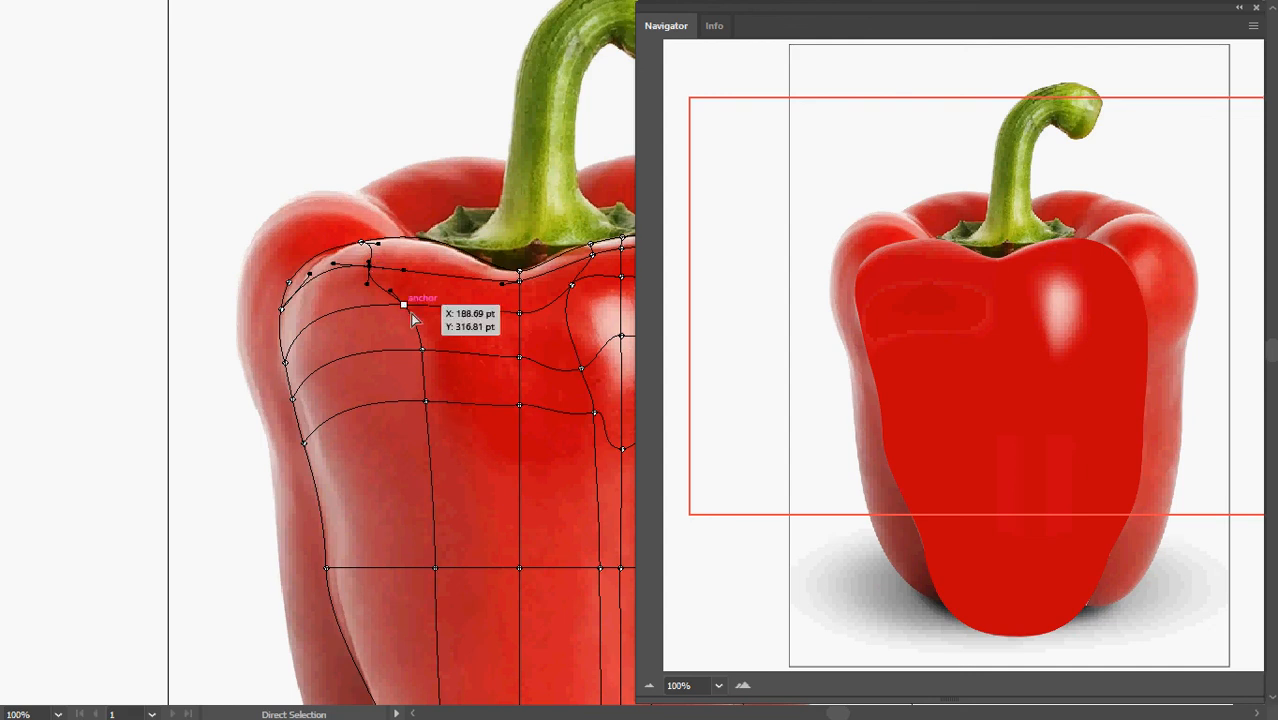
Add a mesh column through the pale area on the lobe's left side and color its point with the sampled dull red
key(y)
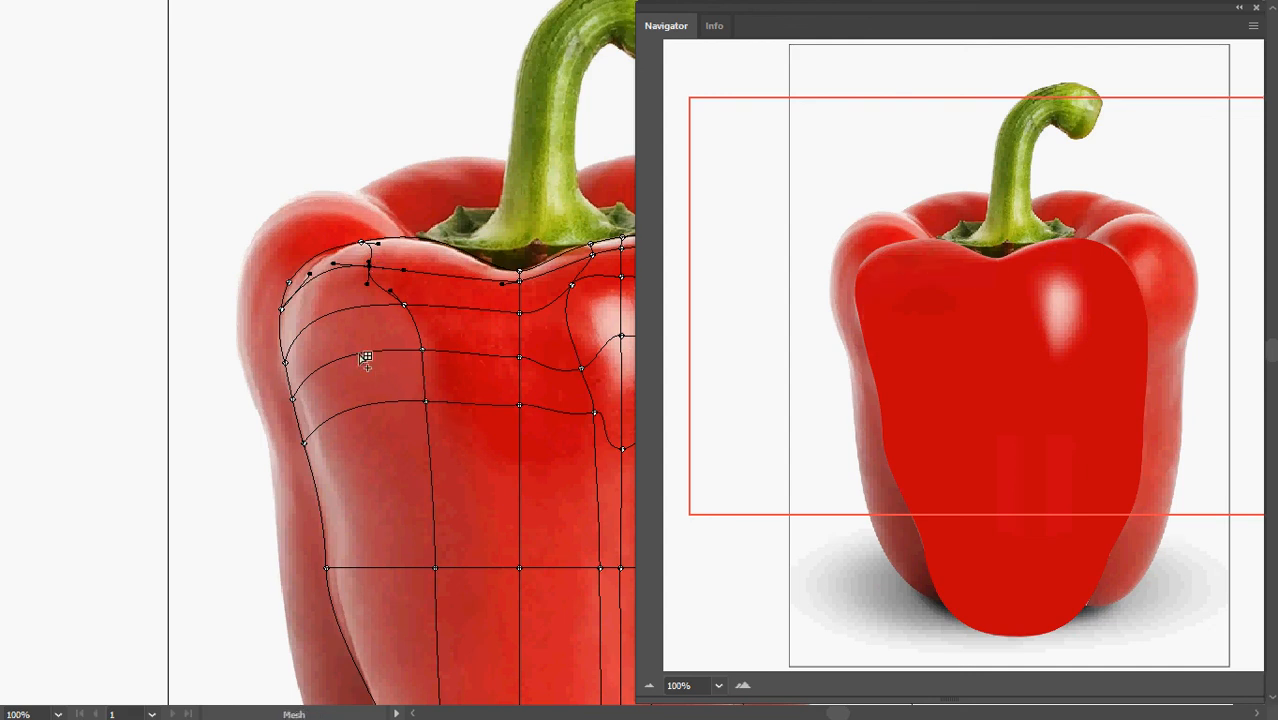
click(360, 356)
key(a)
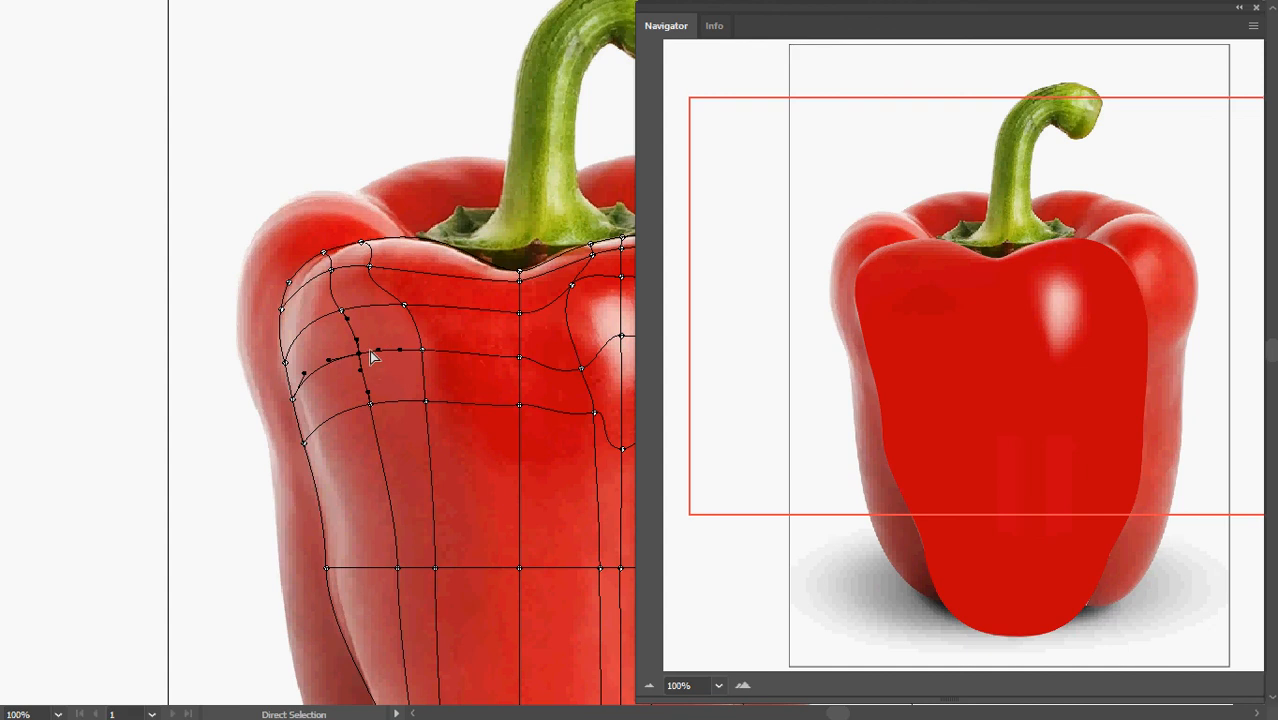
key(i)
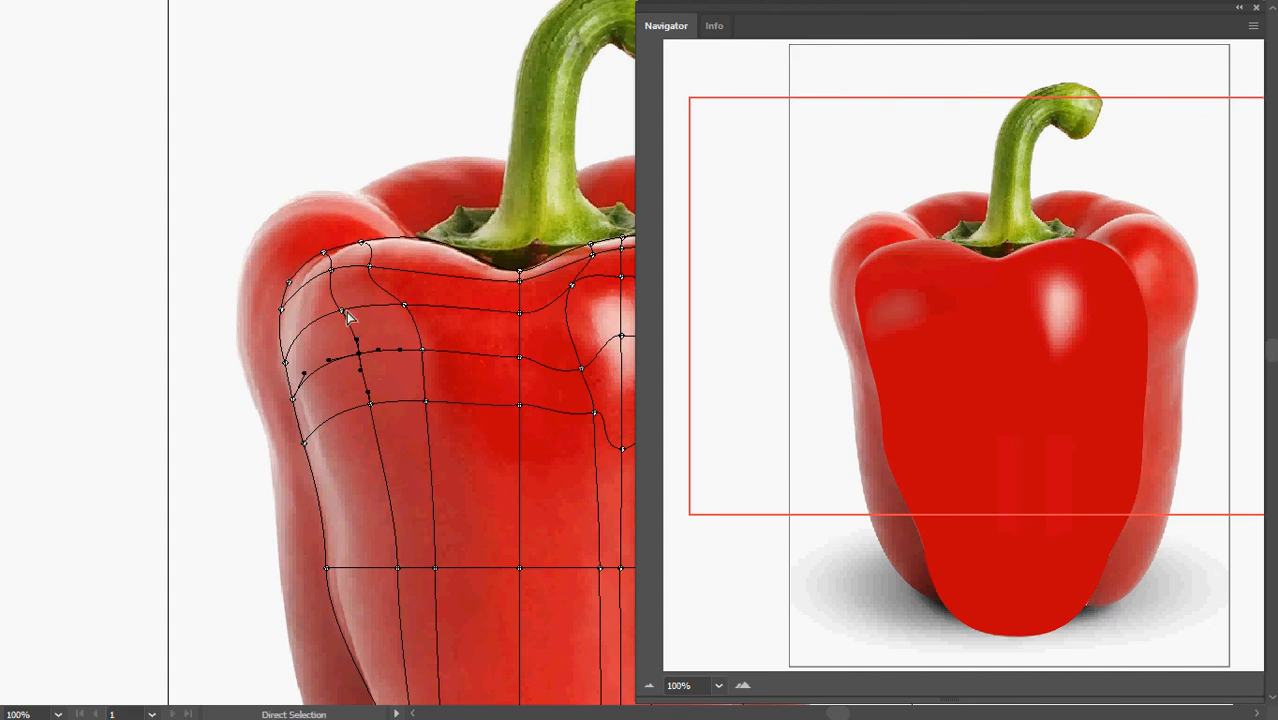
Sample dull reds from the photo for the pale-area column's points one row above and one row below
drag(357, 352, 340, 310)
click(348, 302)
key(a)
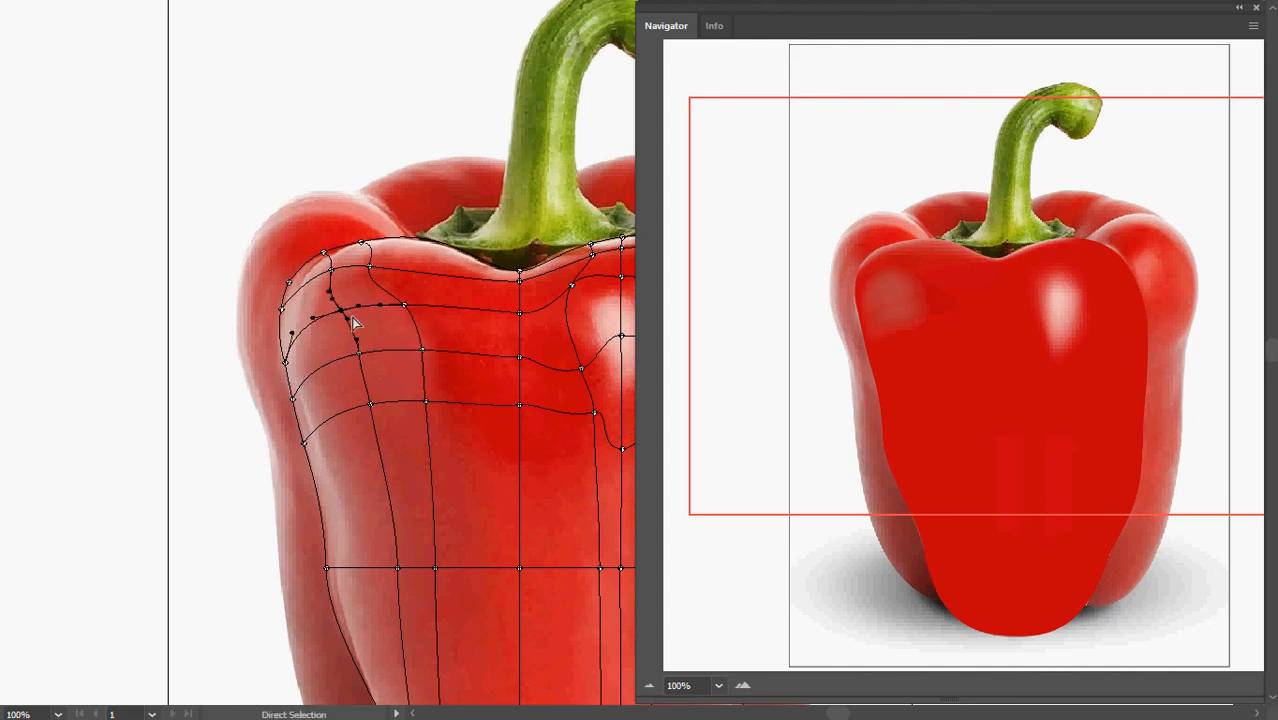
click(362, 328)
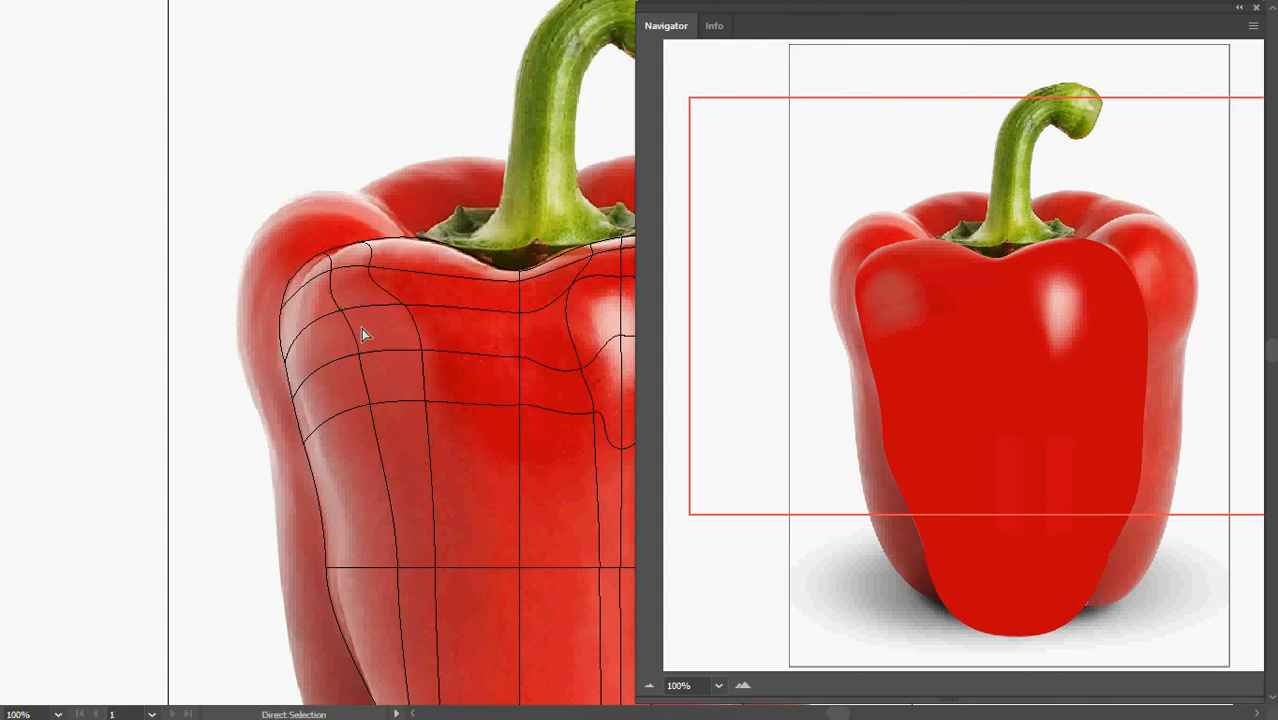
click(357, 421)
key(i)
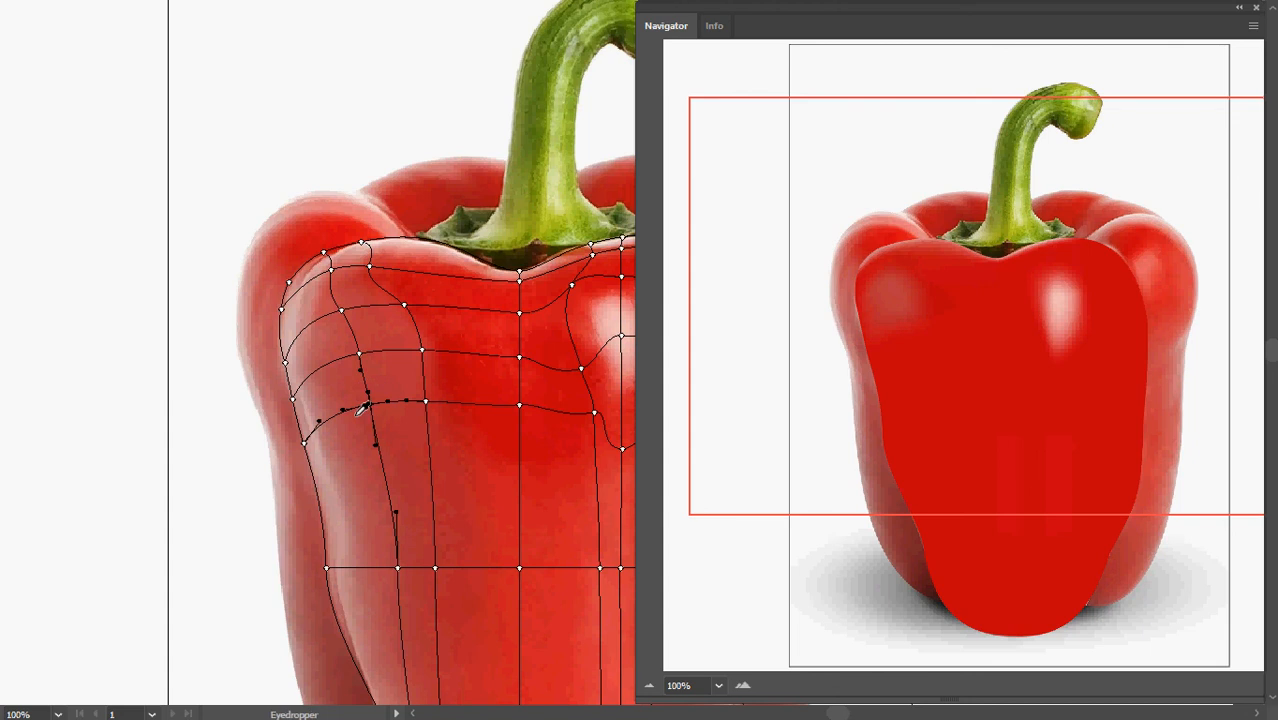
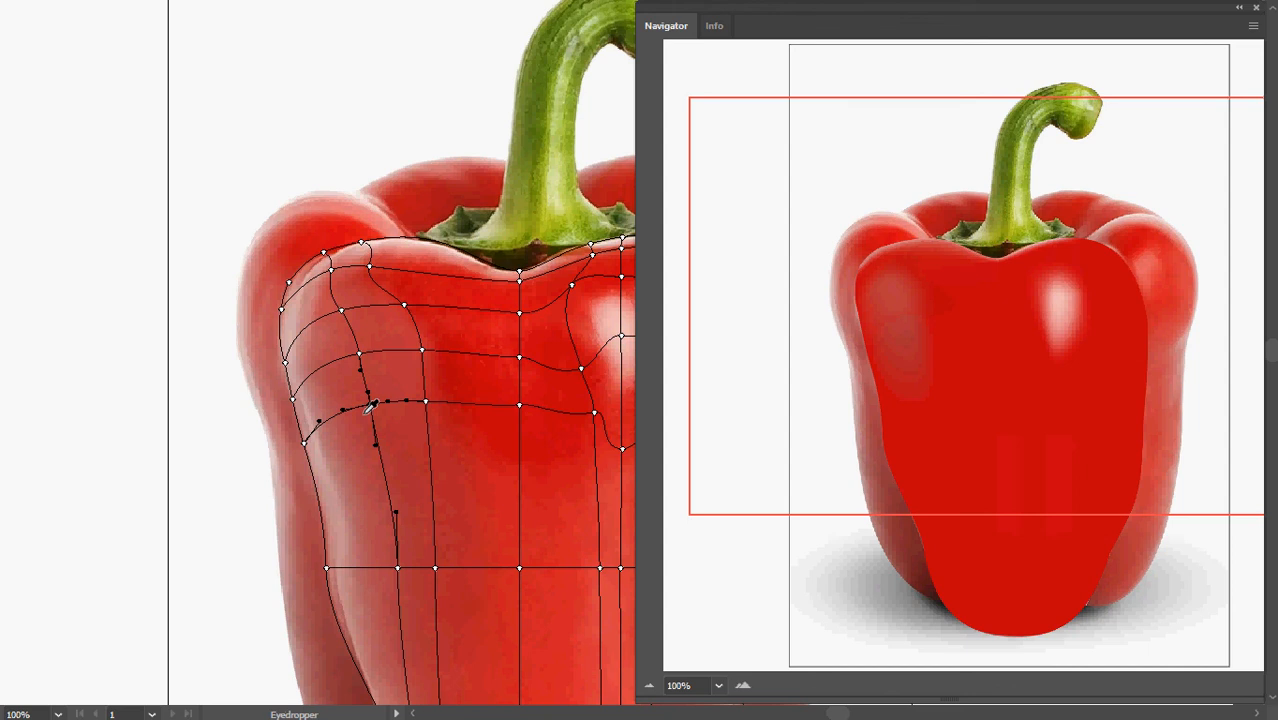
Try a pale tone sampled from the photo on three left-edge mesh points and preview it at 66.67% zoom
key(a)
click(310, 410)
key(i)
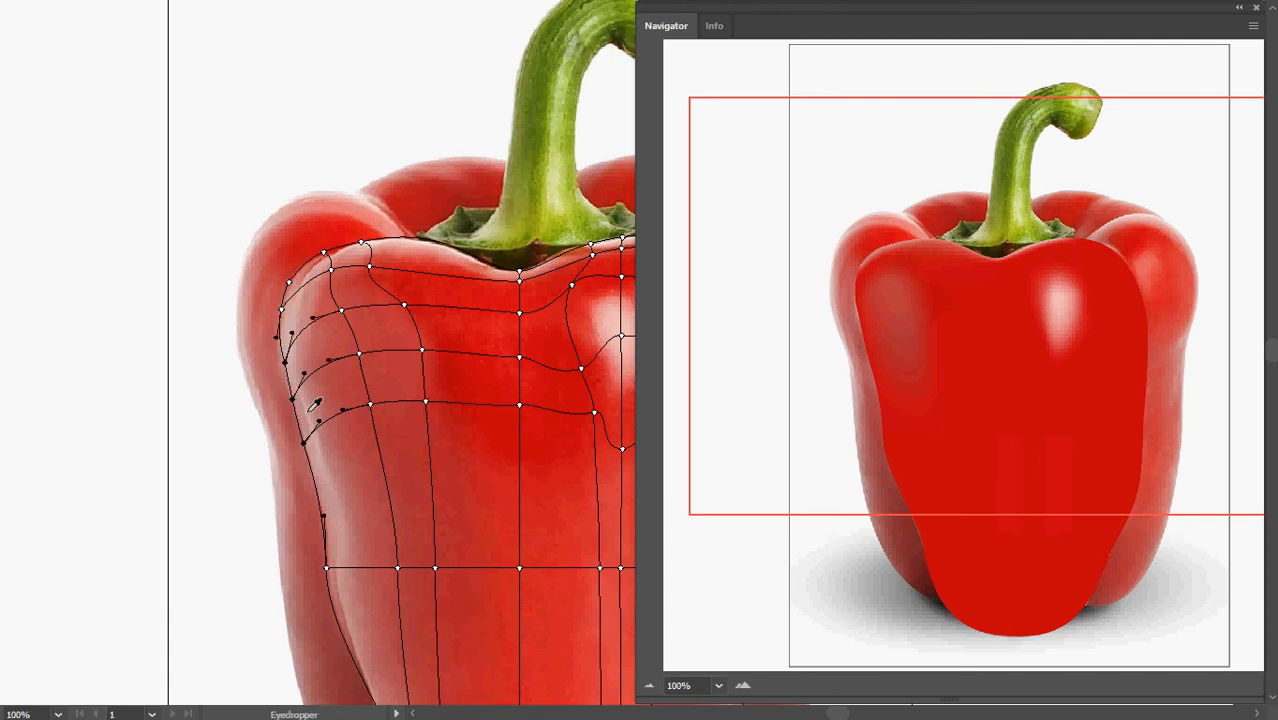
scroll(369, 413, down, 1)
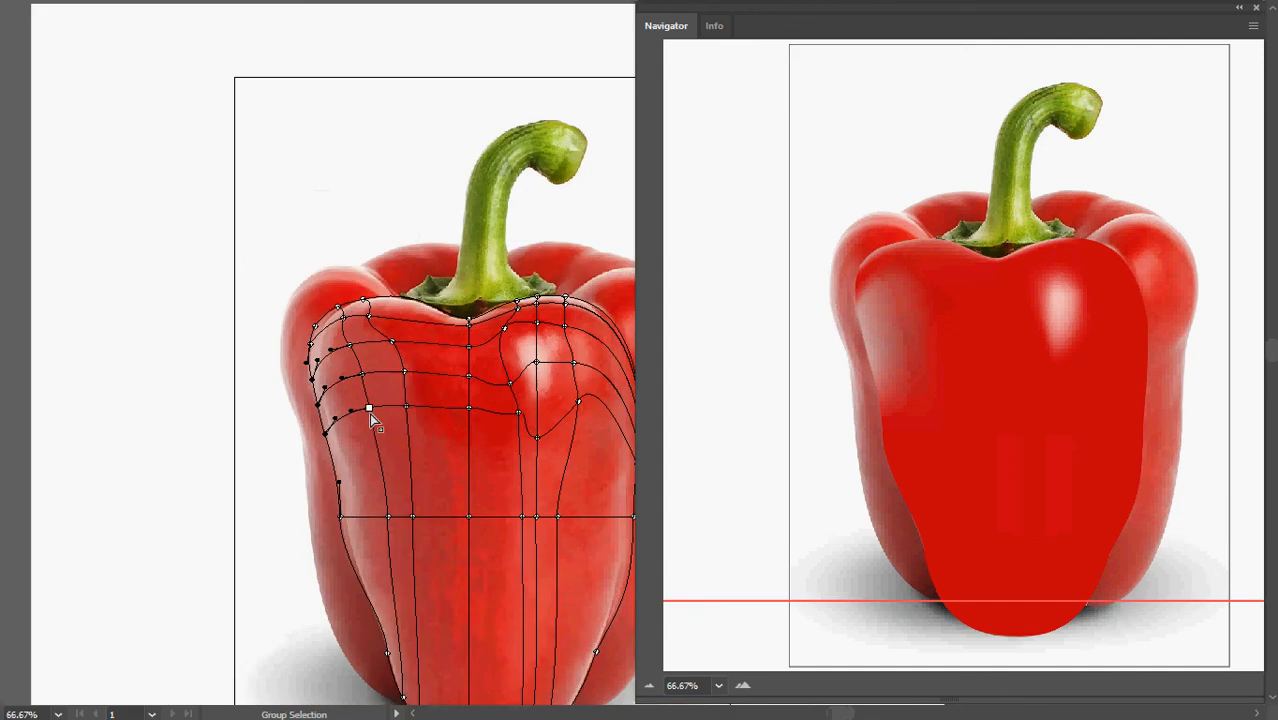
drag(415, 411, 363, 394)
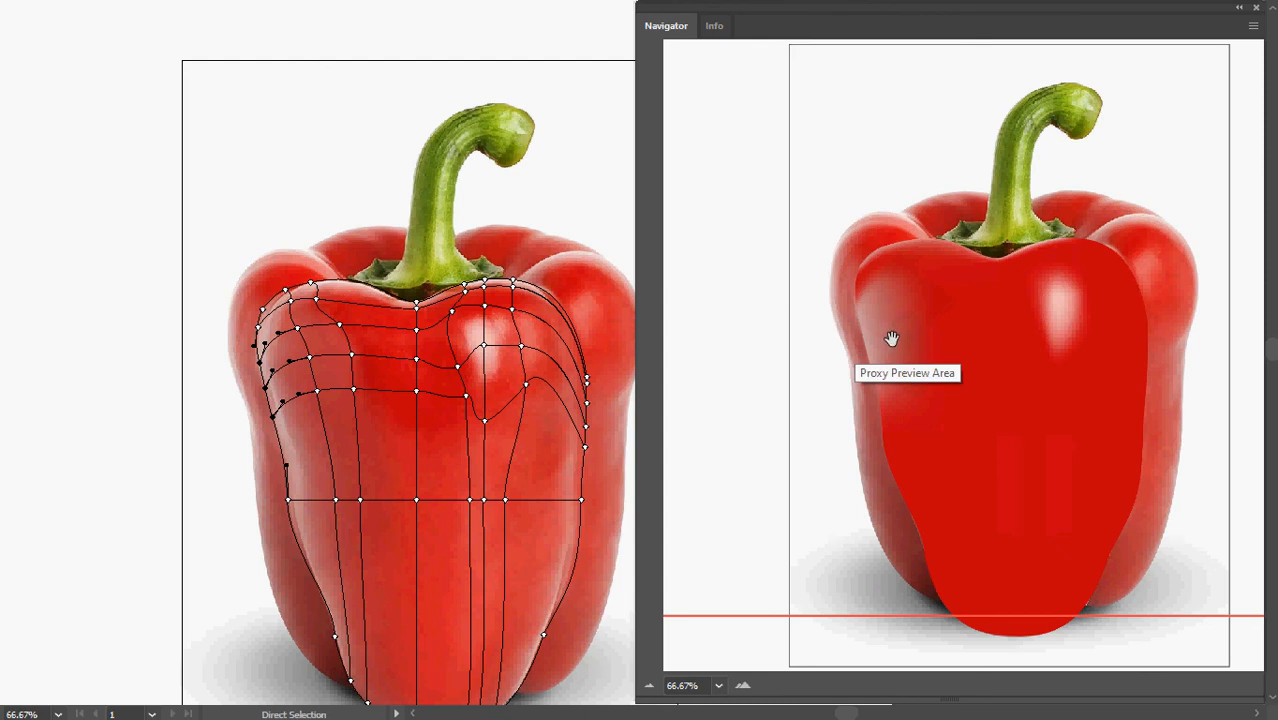
Add a mesh column close to the lobe's left edge and color its point with a tone sampled from the photo
scroll(279, 375, up, 2)
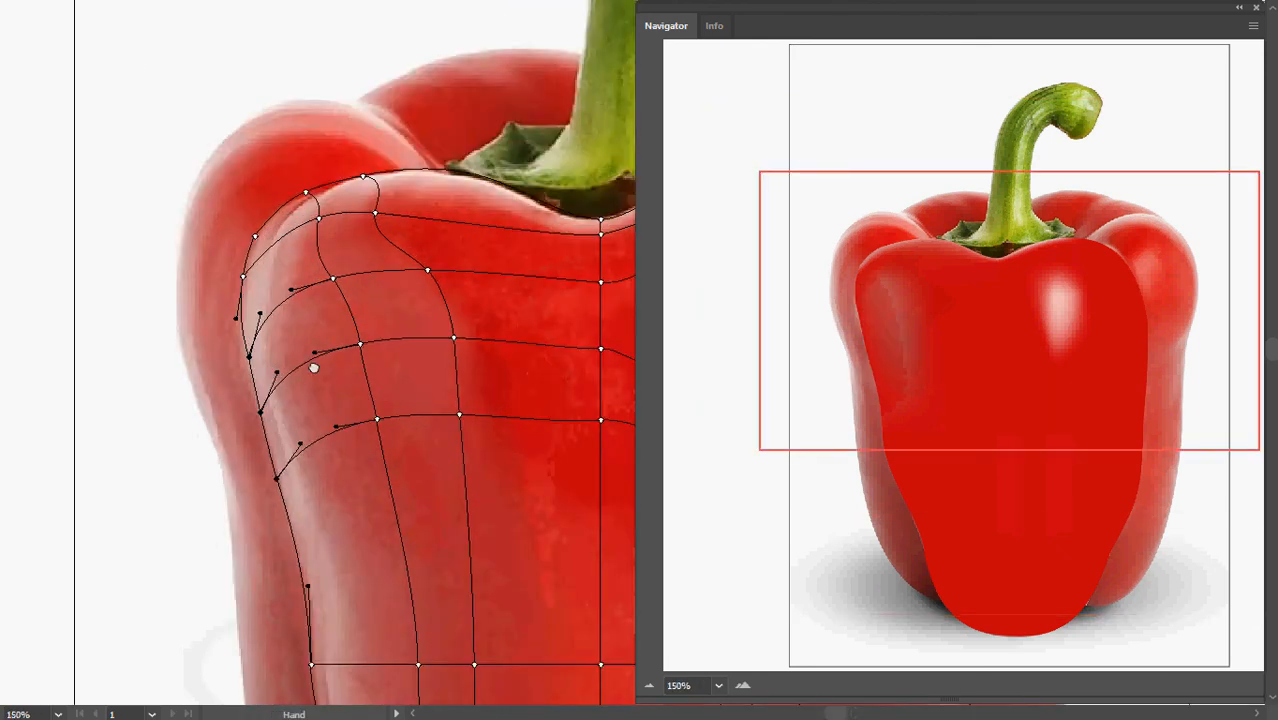
click(336, 387)
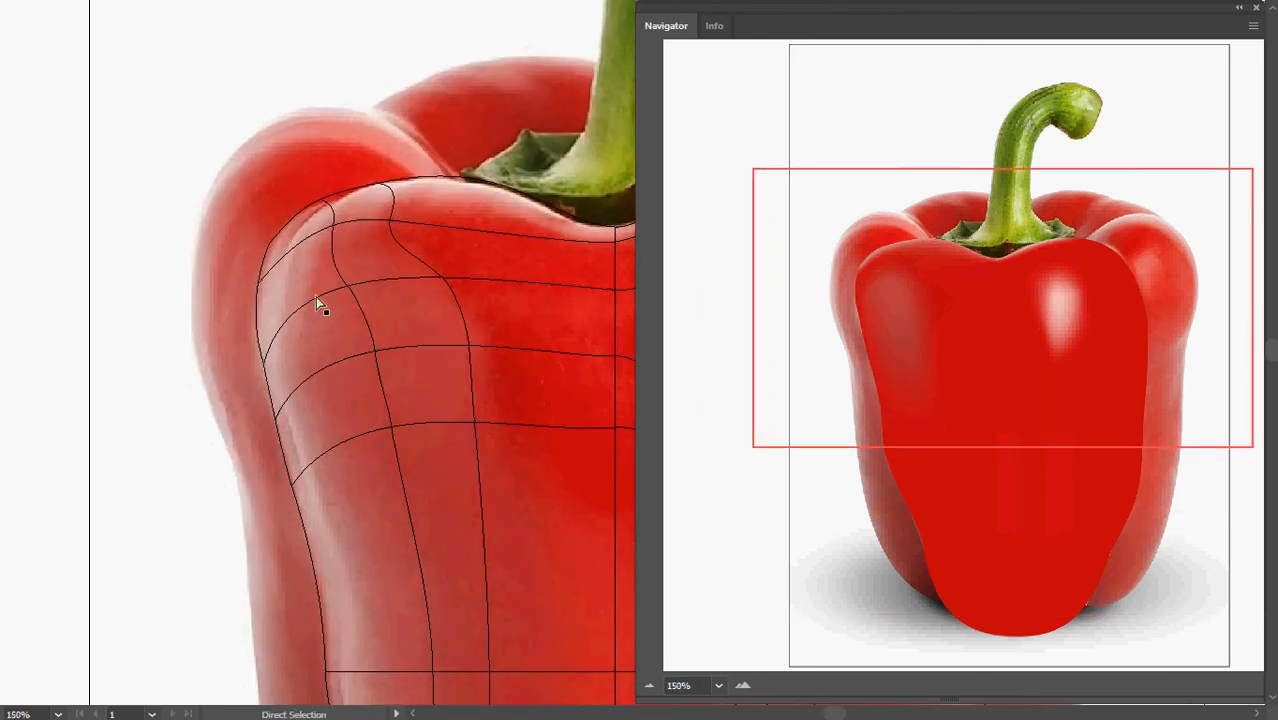
key(u)
click(289, 317)
key(a)
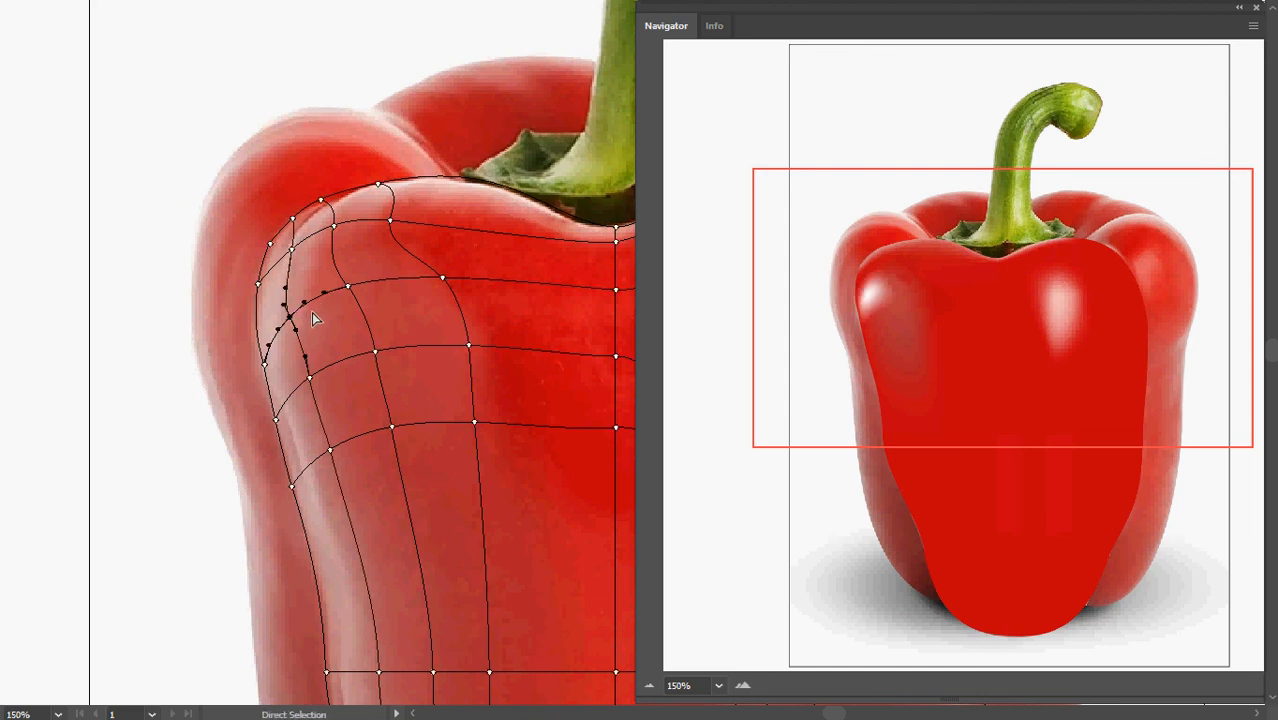
key(i)
click(301, 296)
click(316, 283)
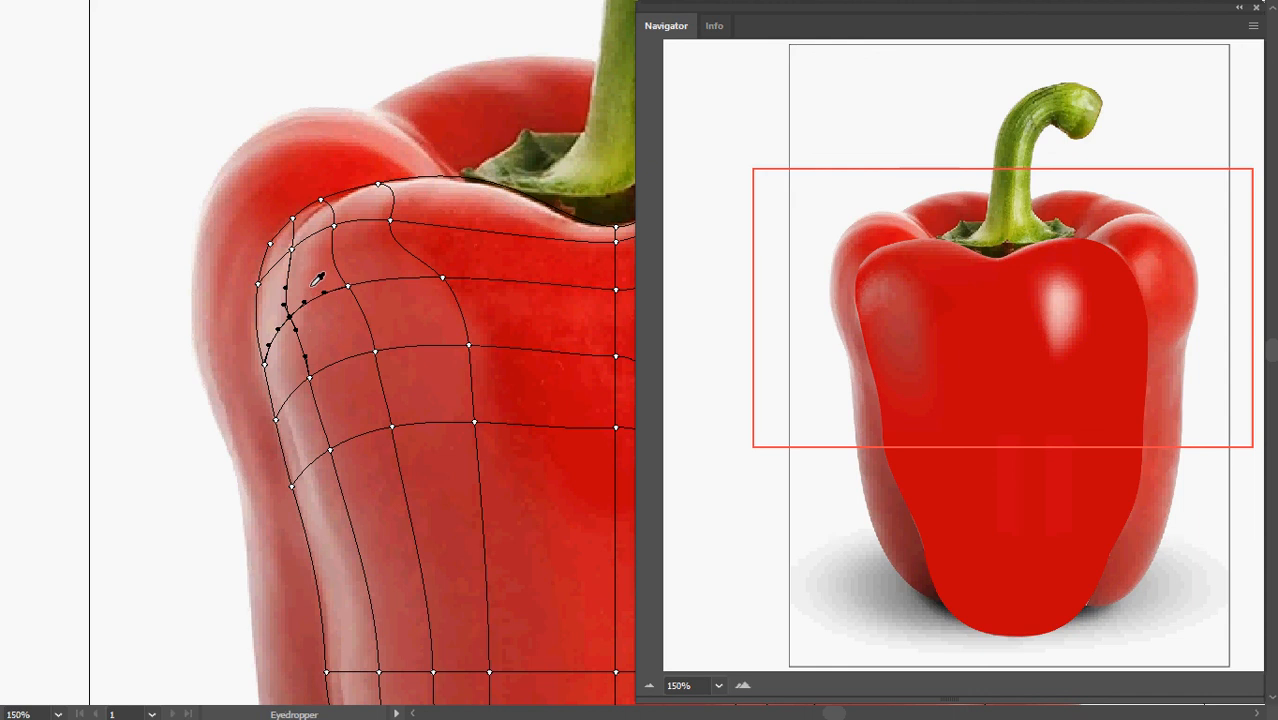
Sample photo tones for the adjacent left-edge point and the leftmost inner column's next point down
key(a)
click(264, 362)
key(i)
key(a)
drag(265, 361, 311, 378)
key(i)
key(a)
key(i)
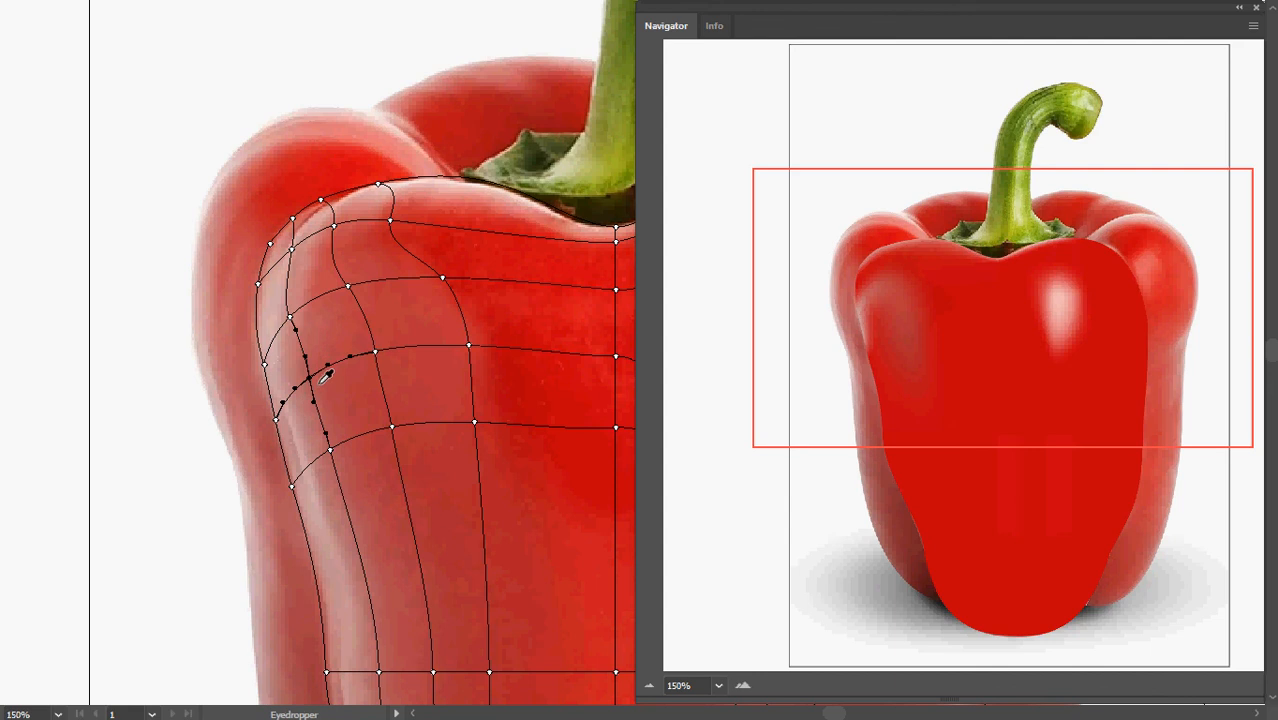
key(a)
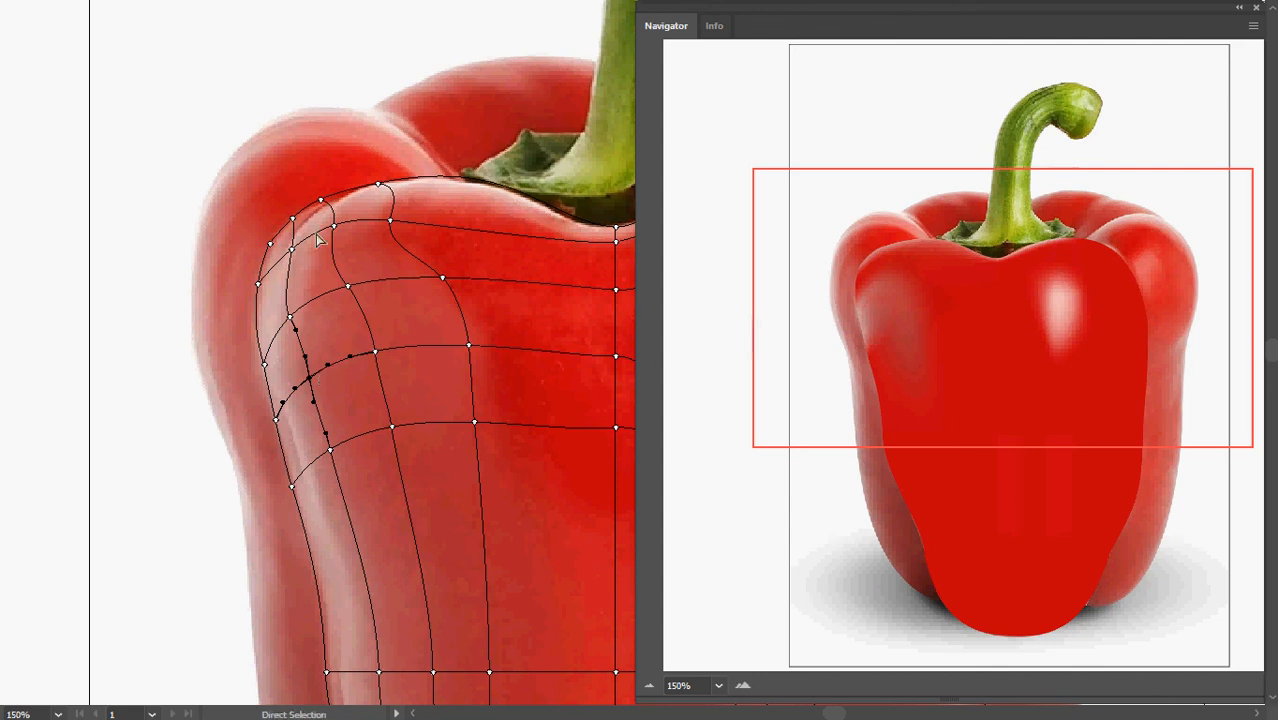
Color the outline mesh points around the lobe's upper-left shoulder with rim tones sampled from the photo
click(293, 218)
key(i)
click(285, 231)
key(a)
drag(248, 233, 346, 212)
key(i)
click(276, 250)
key(a)
key(i)
click(271, 286)
Sample photo tones for the points just below the rim on the three leftmost inner columns
key(a)
key(i)
click(299, 255)
key(a)
key(i)
click(342, 214)
key(a)
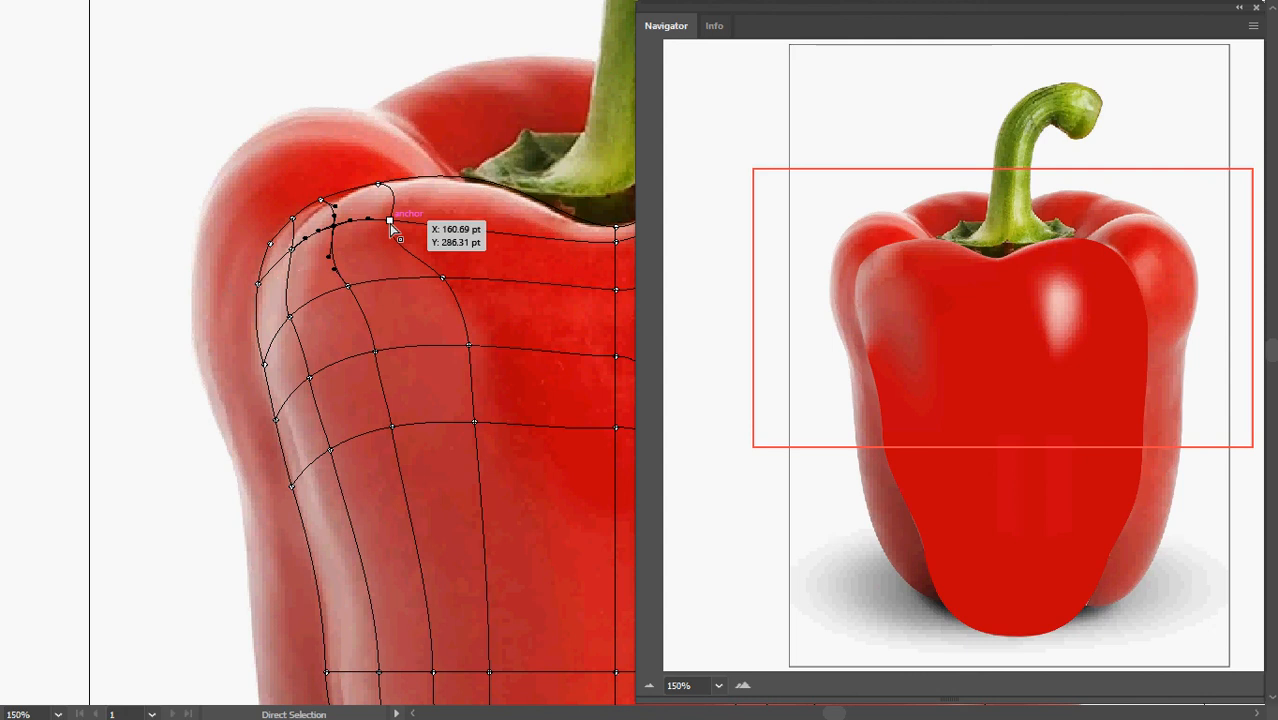
click(390, 221)
key(i)
click(404, 217)
key(a)
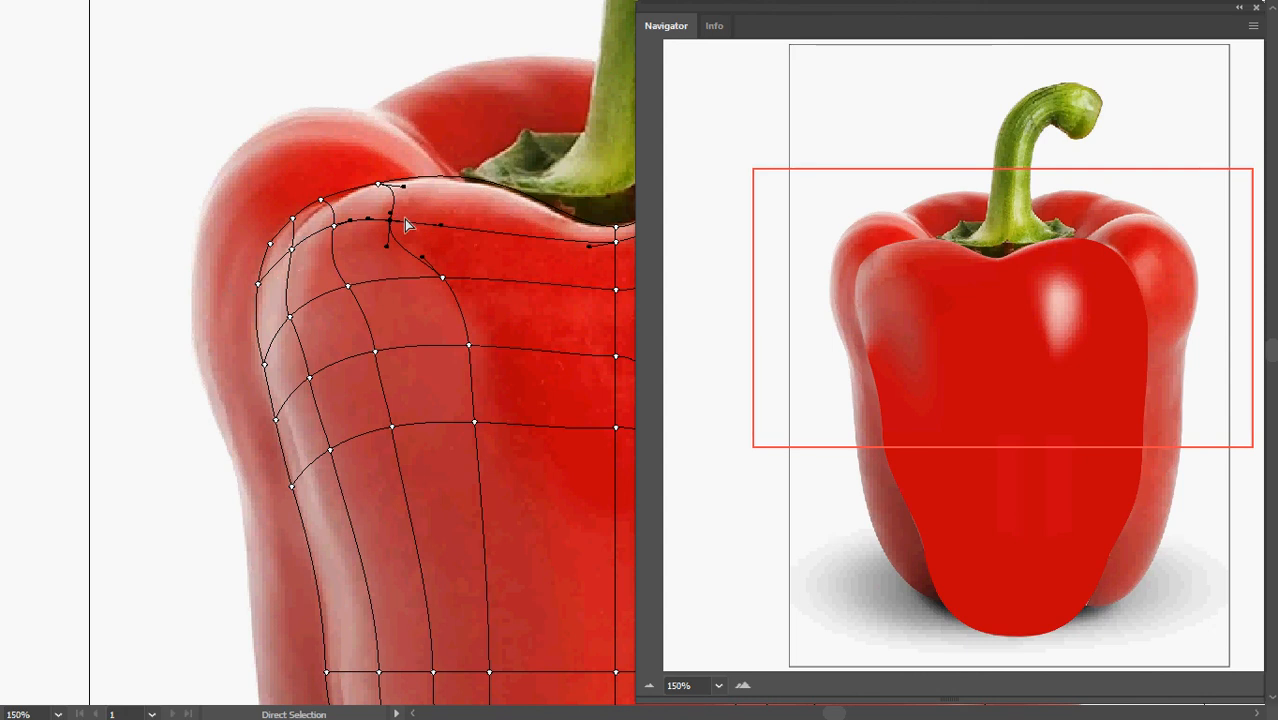
Color the third inner column's second-row mesh point and the second and third columns' third-row points with tones sampled from the photo
click(443, 278)
key(i)
click(453, 278)
key(a)
click(375, 351)
key(i)
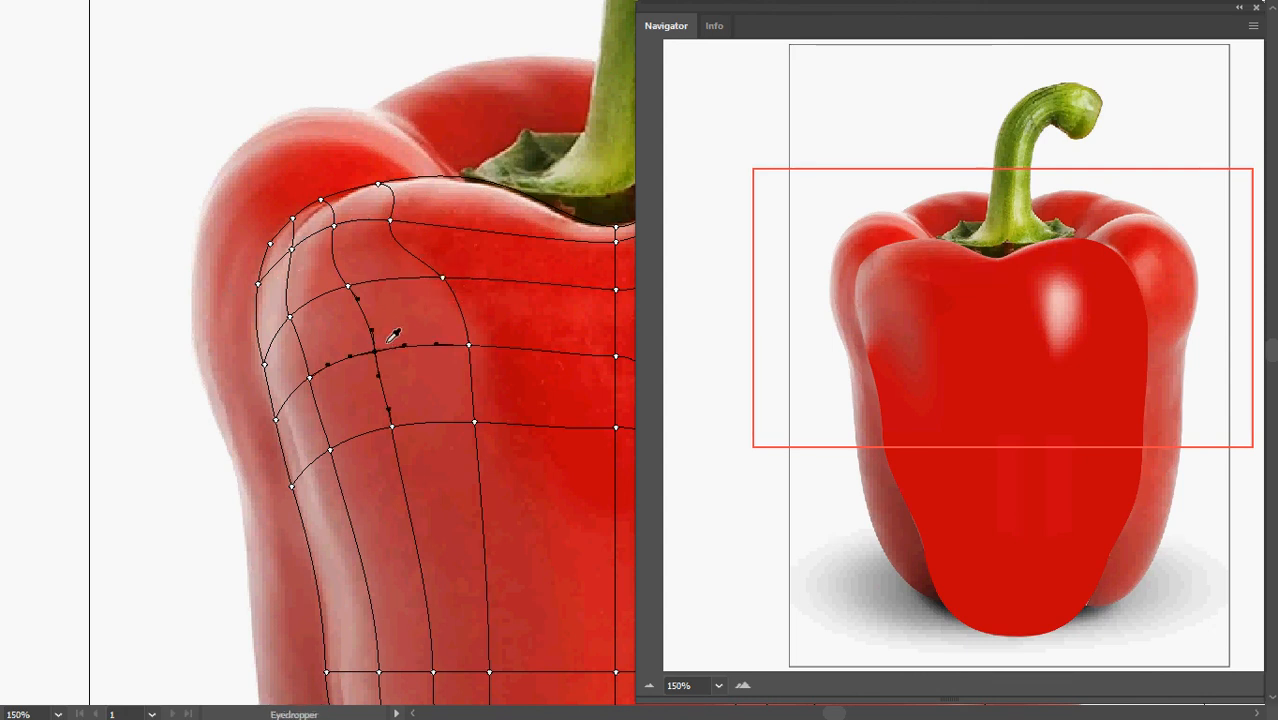
click(393, 347)
key(a)
click(468, 346)
key(i)
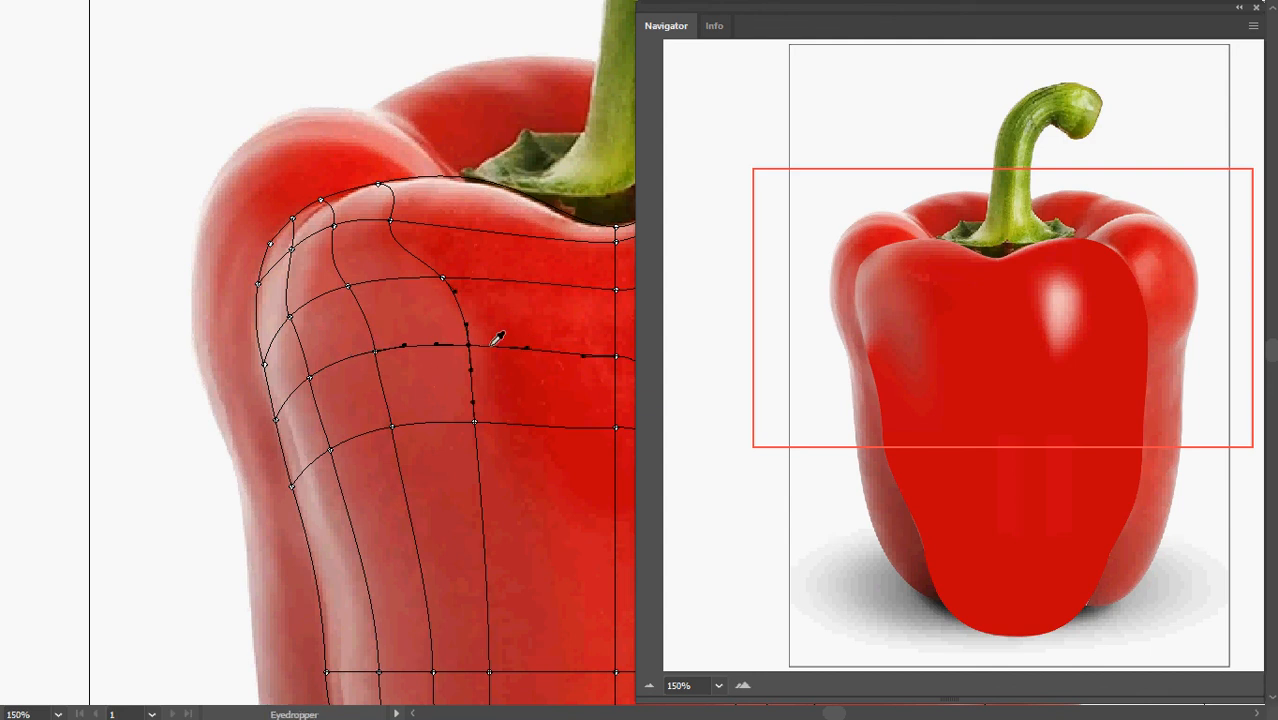
click(494, 348)
key(a)
Color the fourth-row mesh points on the third and second inner columns with reds sampled from the photo
key(space)
drag(536, 383, 497, 256)
click(435, 295)
key(i)
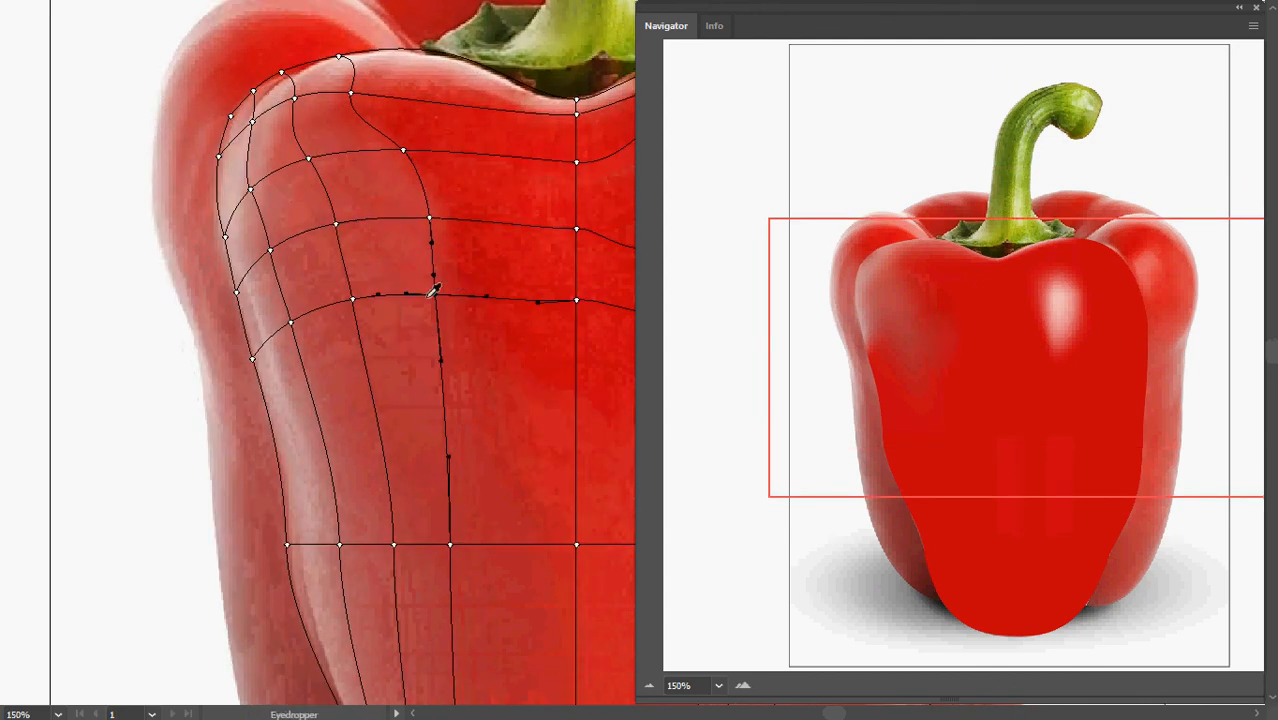
click(482, 284)
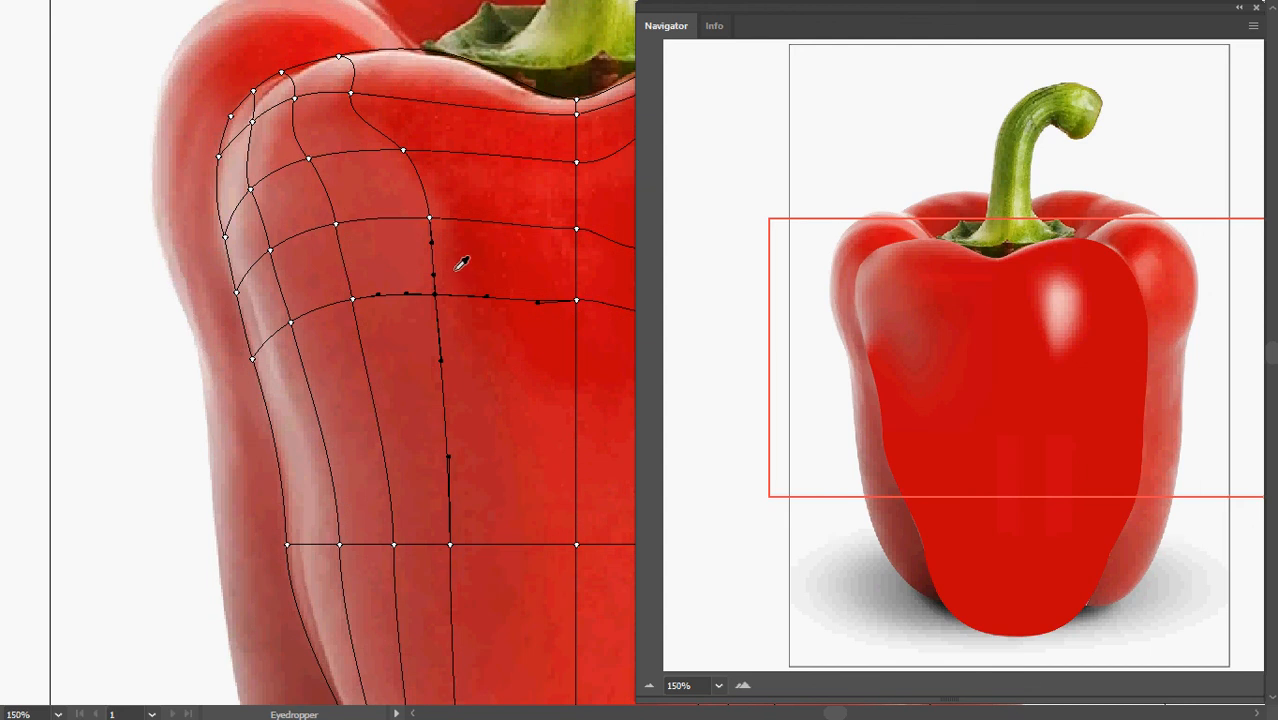
ctrl+click(352, 299)
key(a)
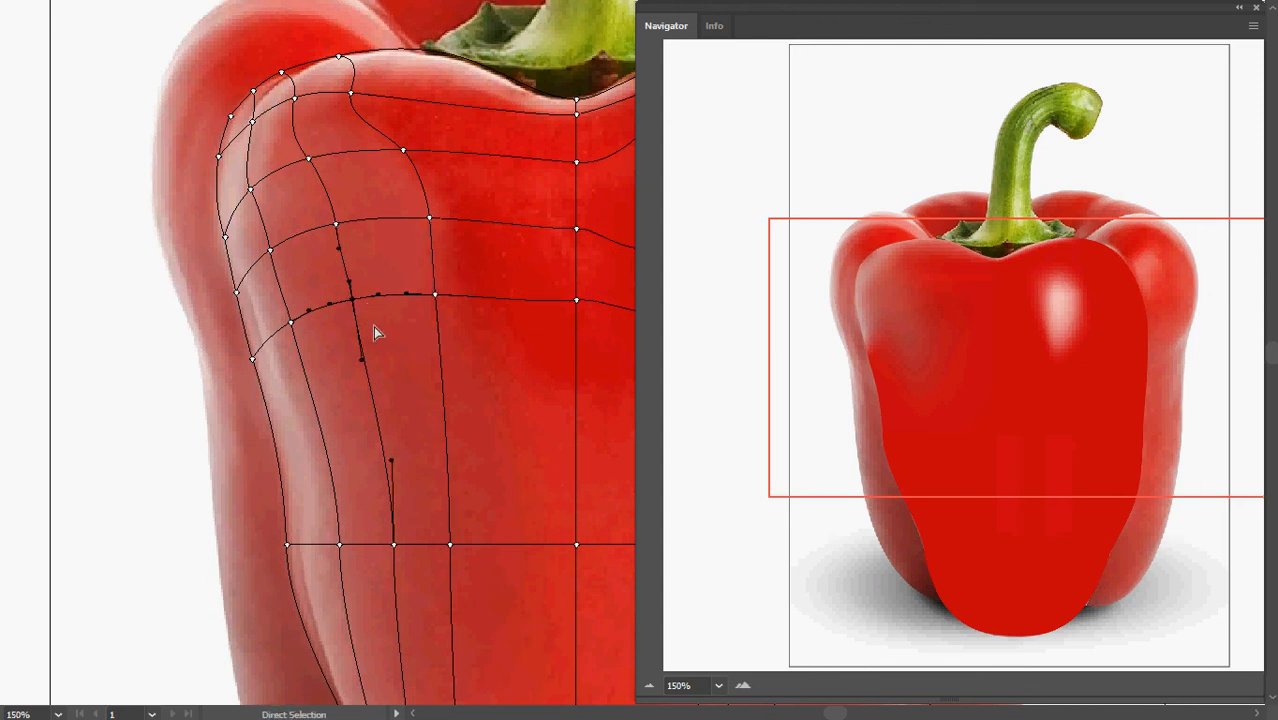
Color the middle row's left-edge point and its two neighboring inner-column points with tones sampled from the photo
drag(397, 387, 395, 241)
drag(410, 359, 326, 428)
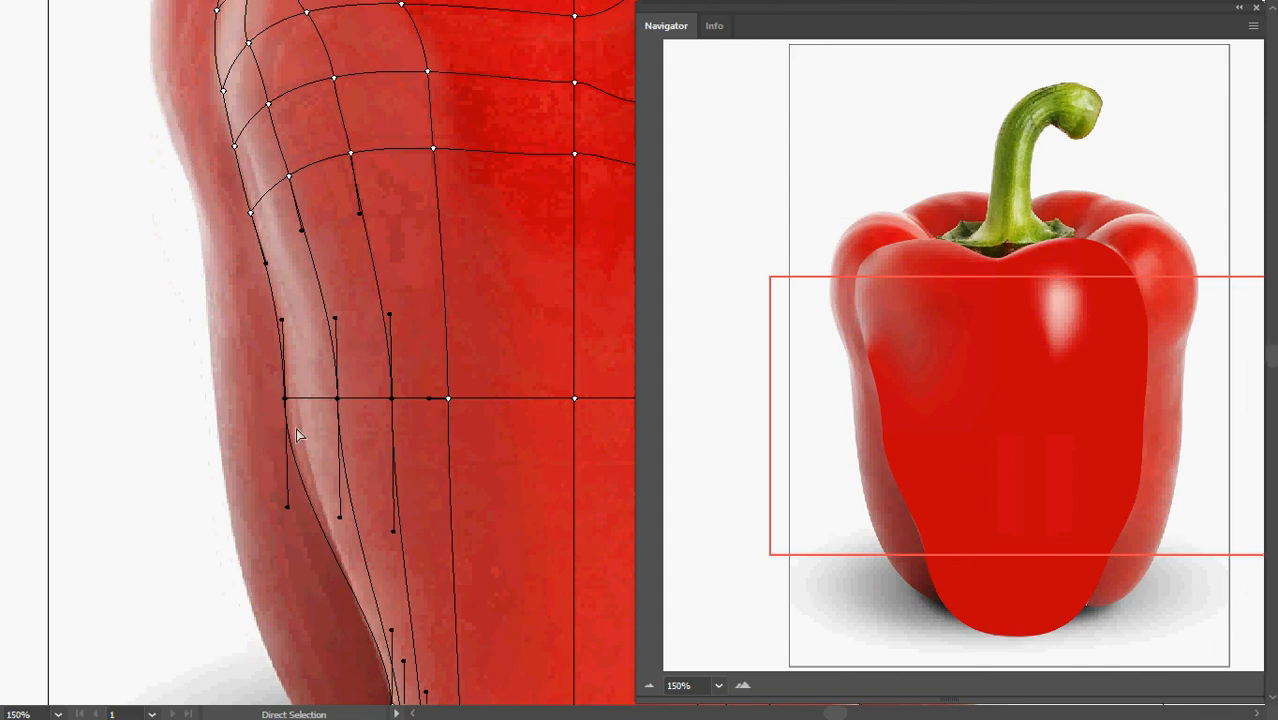
key(i)
click(365, 396)
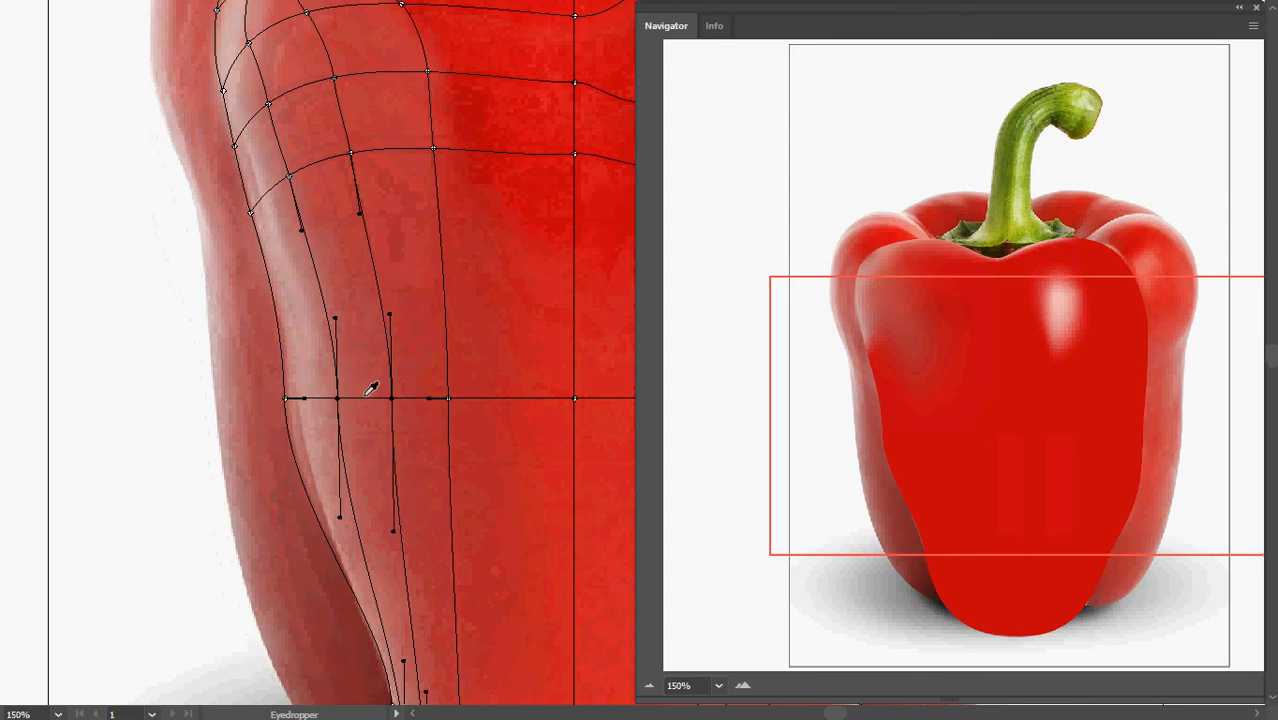
key(a)
click(286, 397)
key(i)
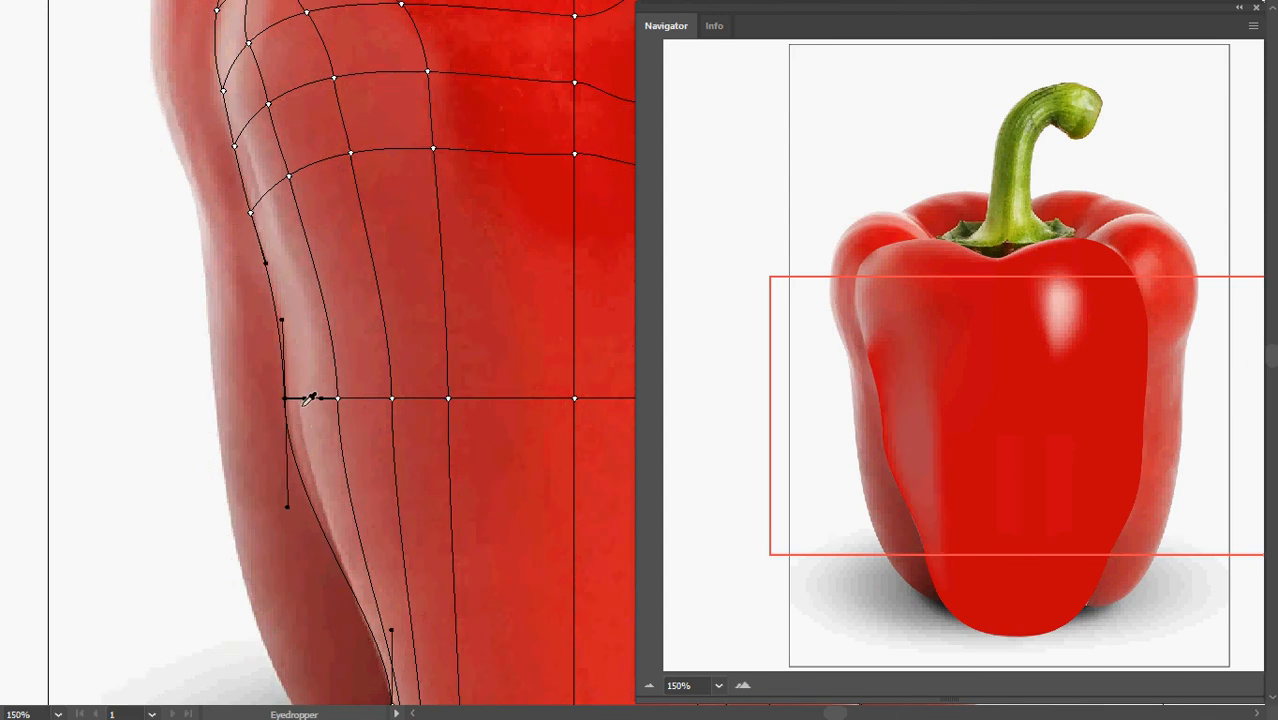
click(307, 400)
key(a)
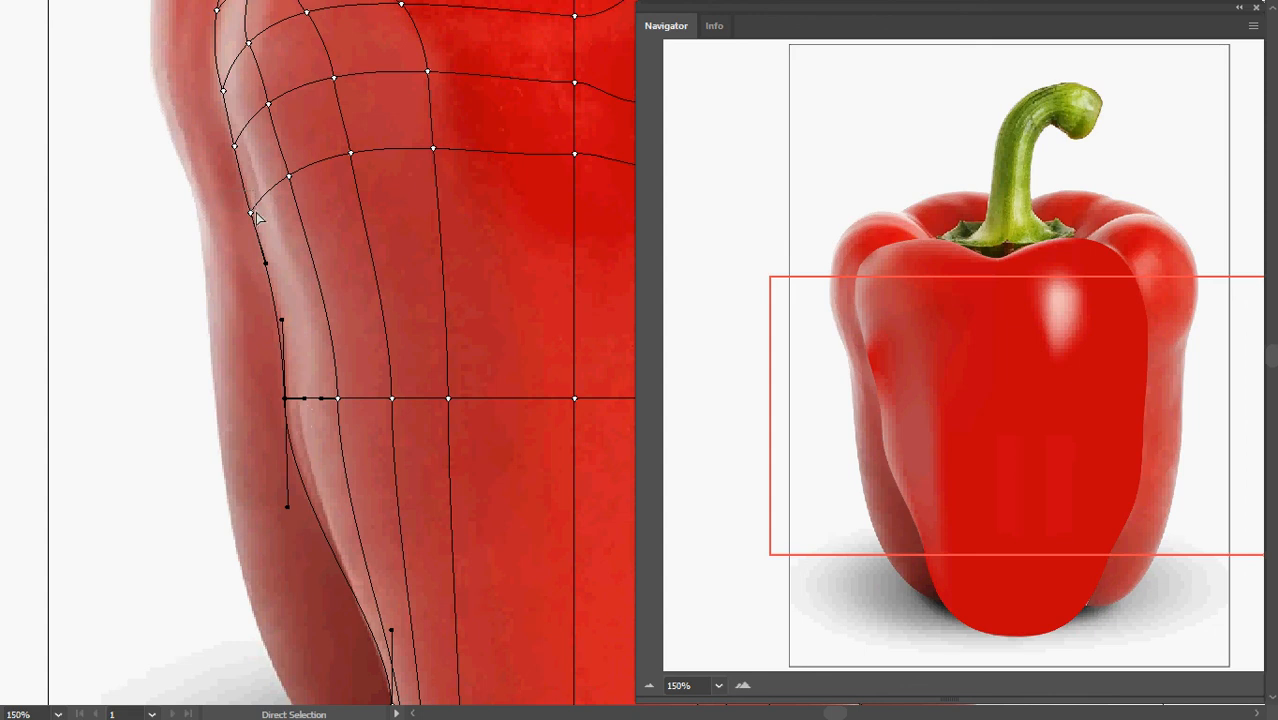
Color the fourth row's left-edge point and the adjacent first inner column point with pale tones sampled from the photo
click(251, 213)
key(i)
click(272, 219)
key(a)
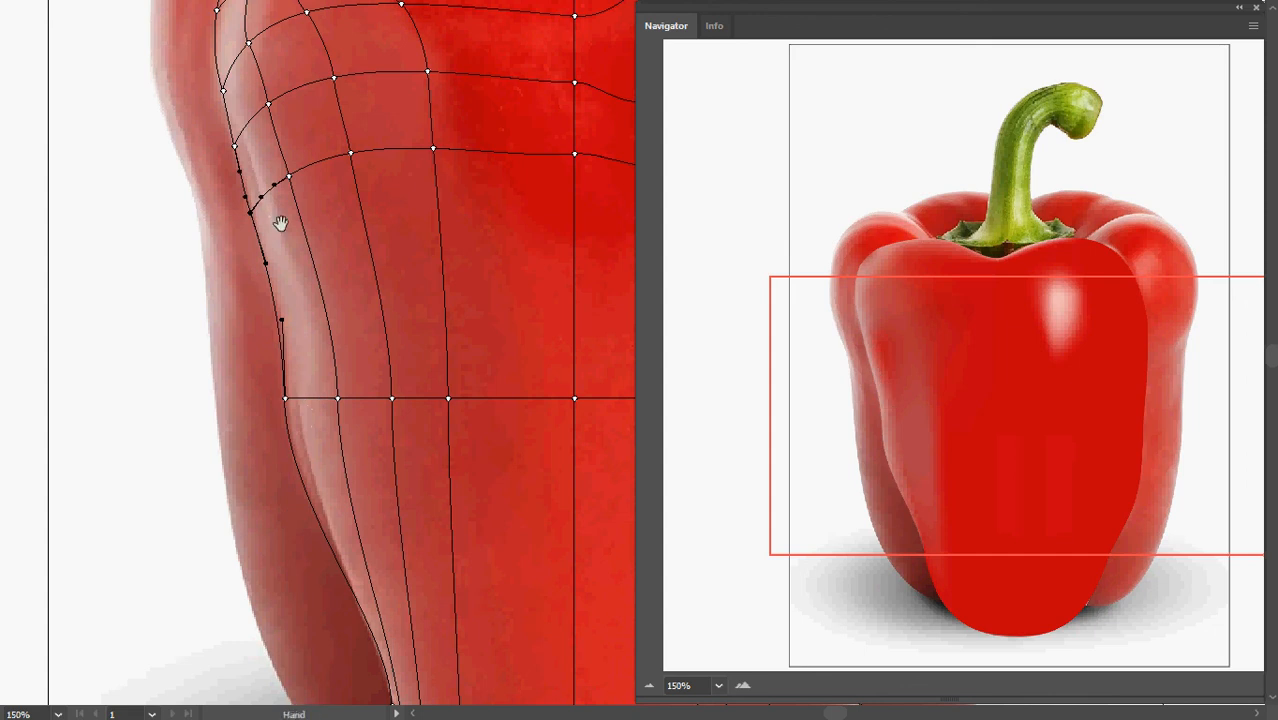
scroll(278, 226, up, 2)
click(290, 217)
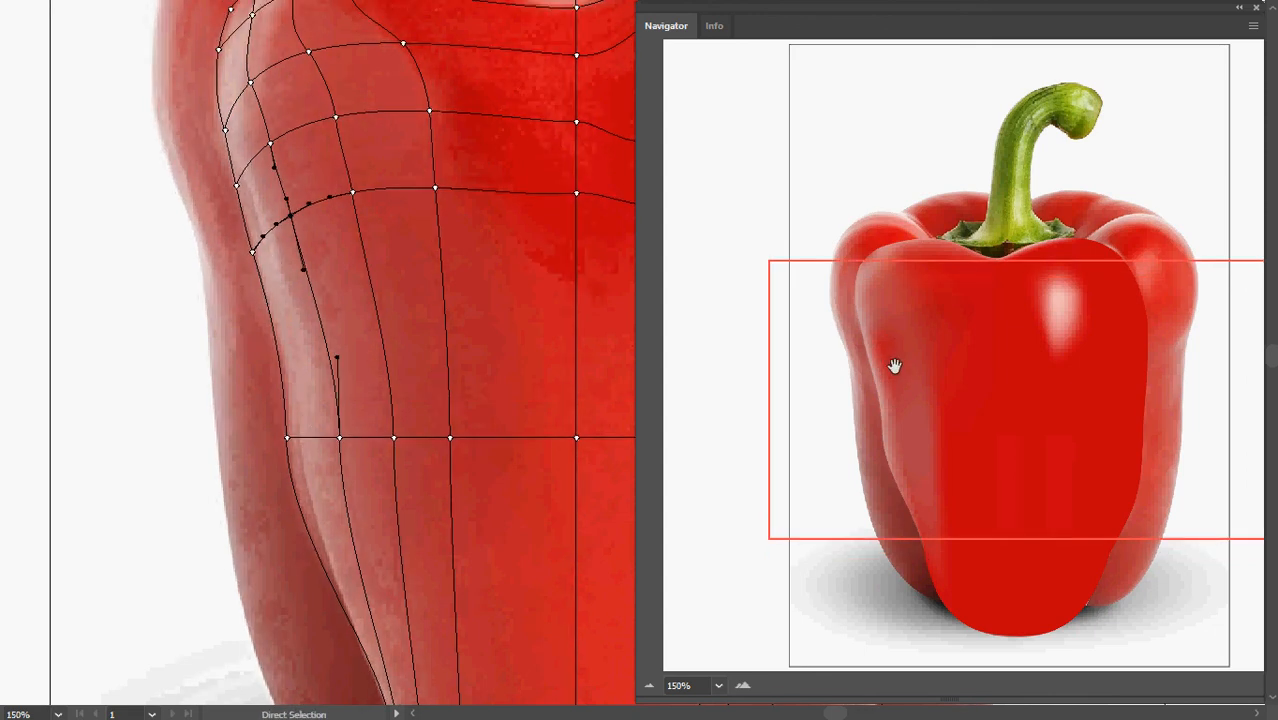
key(i)
click(300, 226)
key(a)
Color the middle row's points on the third inner column and the central column with reds sampled from the photo
scroll(300, 228, up, 2)
scroll(300, 228, right, 4)
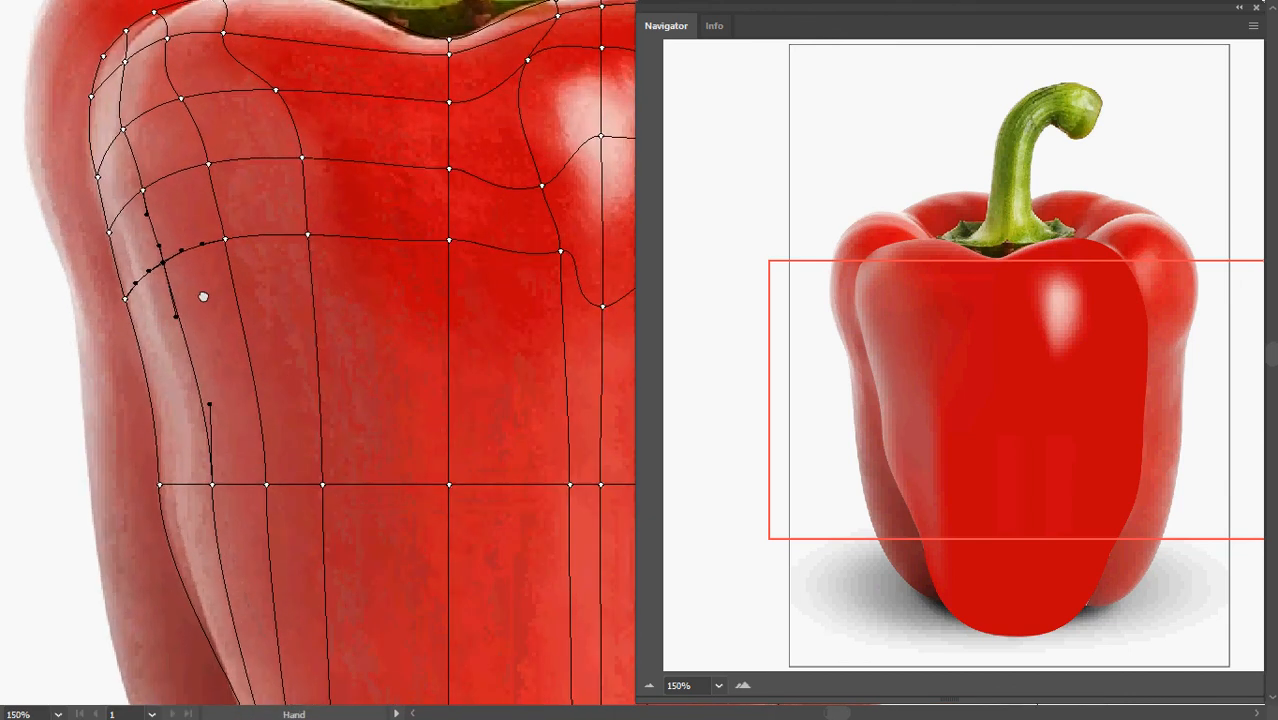
click(323, 485)
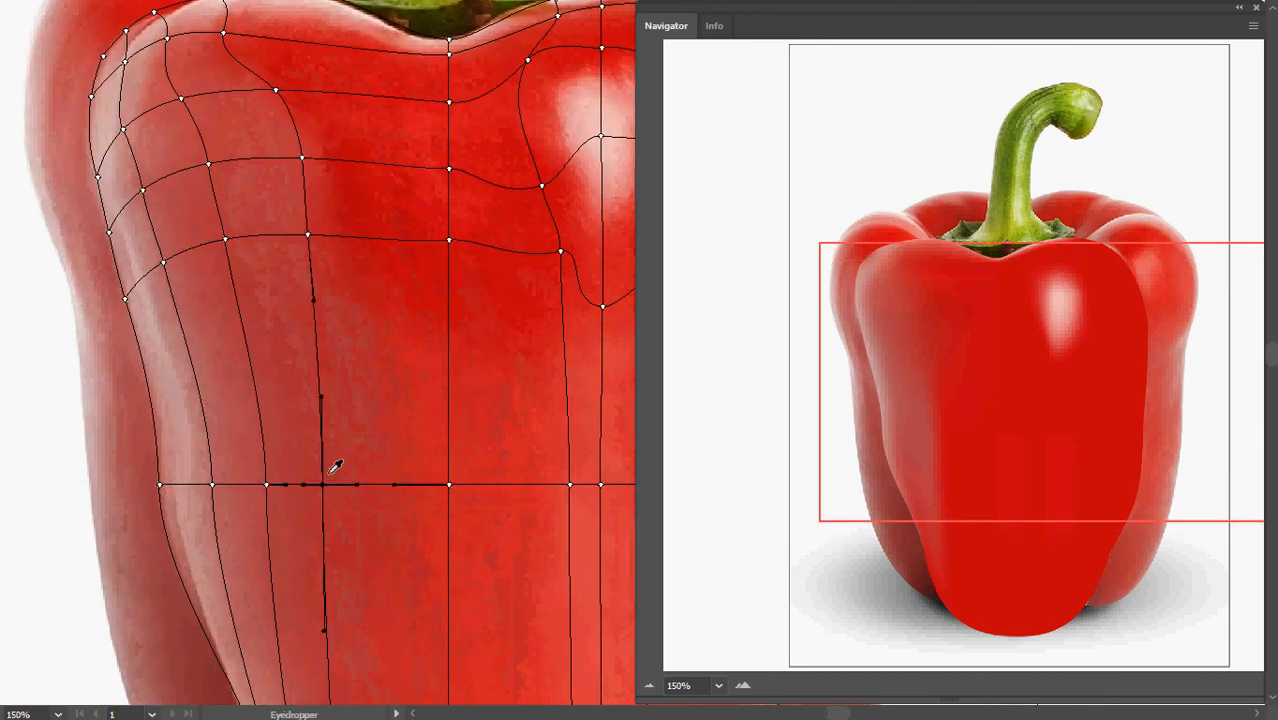
click(446, 485)
key(i)
click(462, 384)
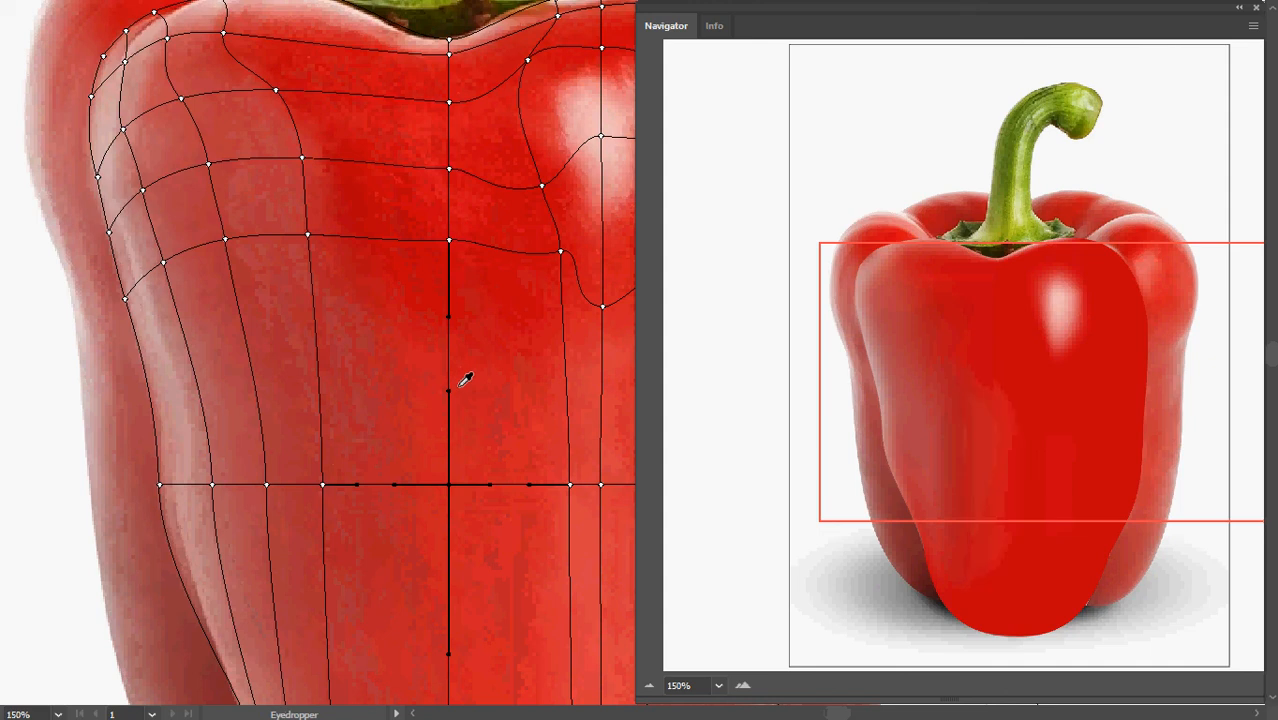
Color the central column's mesh points between the fourth row and the top dip with tones sampled from the photo
scroll(490, 360, up, 4)
ctrl+click(437, 340)
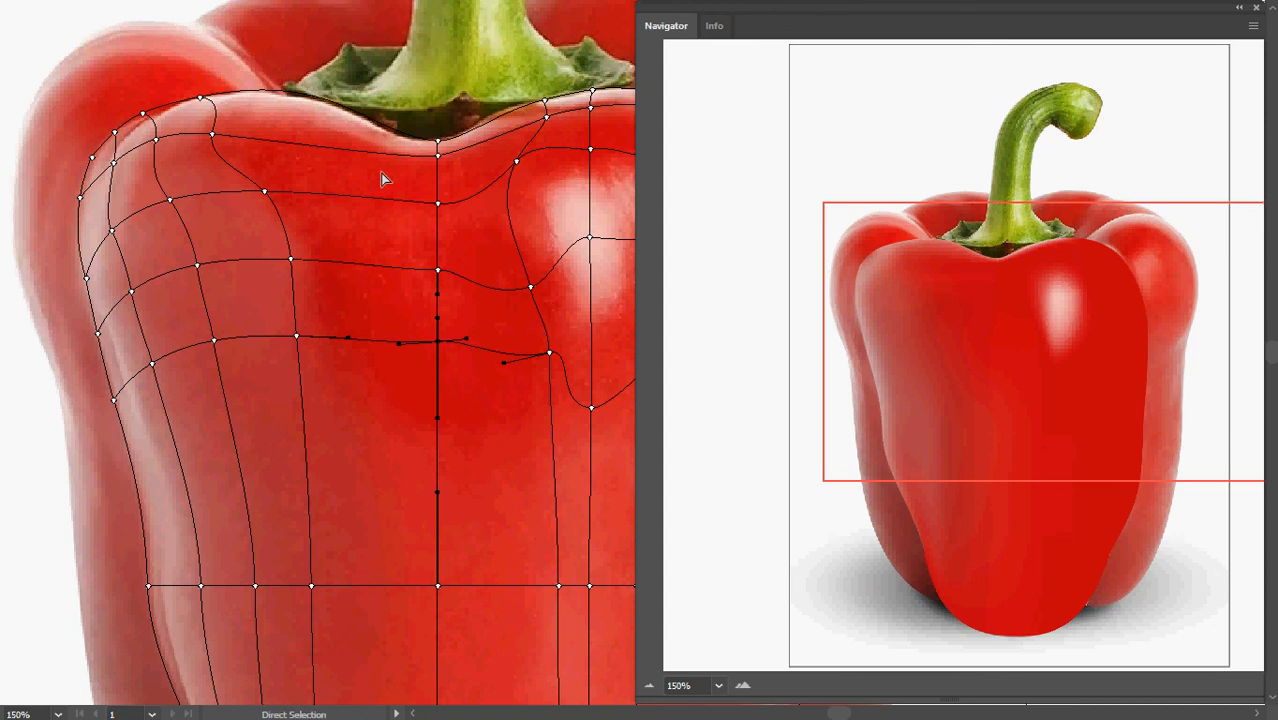
ctrl+click(437, 202)
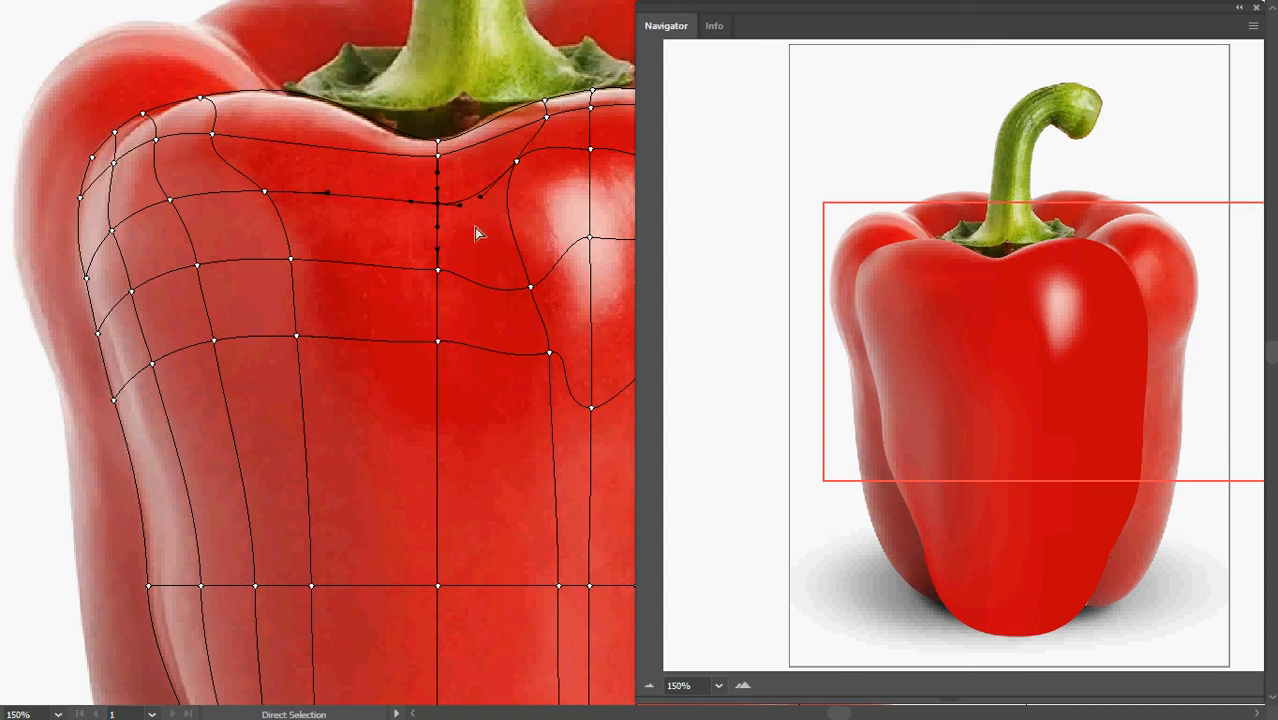
ctrl+click(437, 156)
key(a)
drag(456, 191, 443, 171)
Resample the photo tone for the middle row's central point and color the next point toward the highlight columns
scroll(416, 328, down, 3)
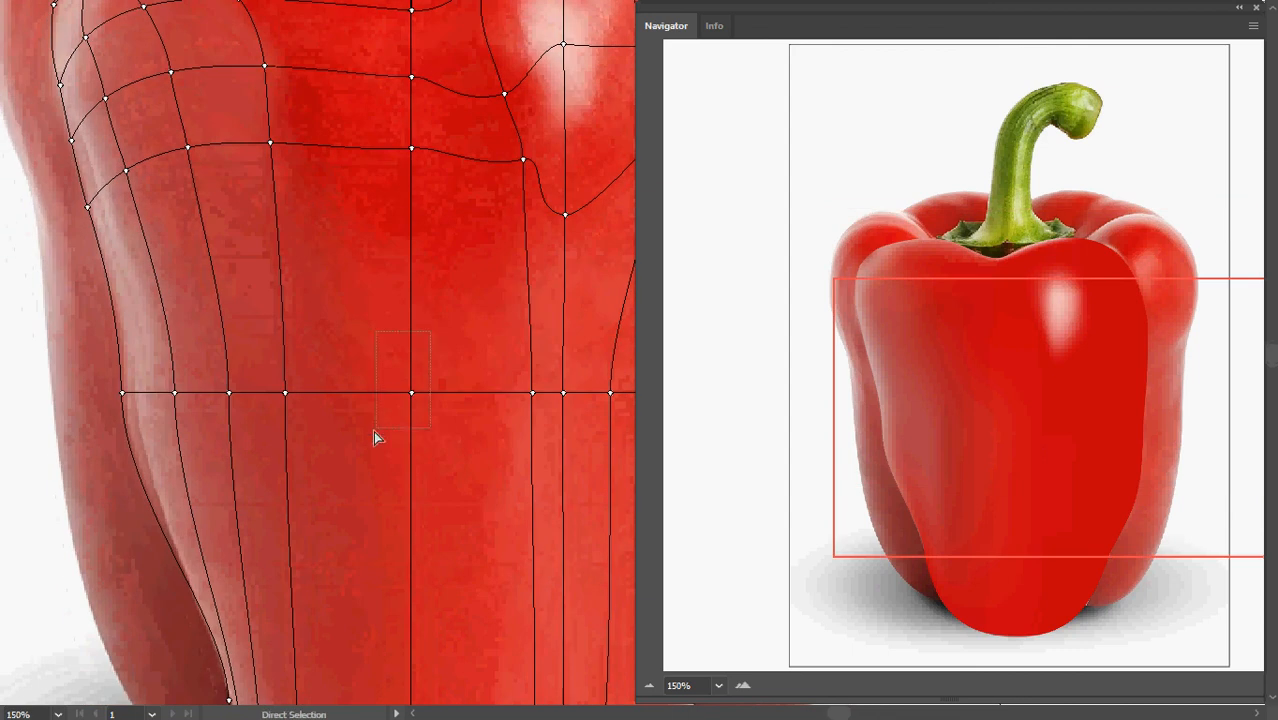
key(i)
click(390, 379)
drag(373, 430, 235, 369)
key(a)
drag(311, 307, 367, 364)
key(i)
click(341, 334)
Color the middle row's next two points, on the columns running down from the highlight, with reds sampled from the photo
key(a)
key(i)
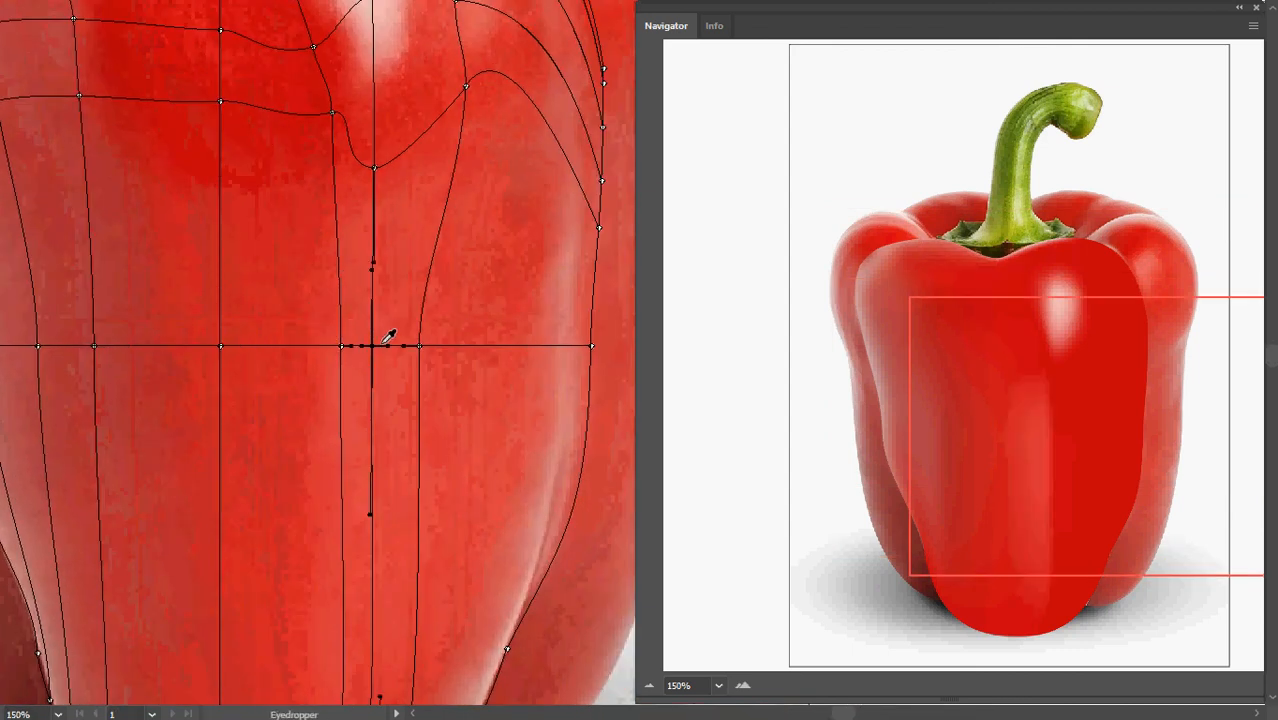
click(381, 336)
key(a)
drag(449, 322, 414, 360)
key(i)
click(432, 338)
key(a)
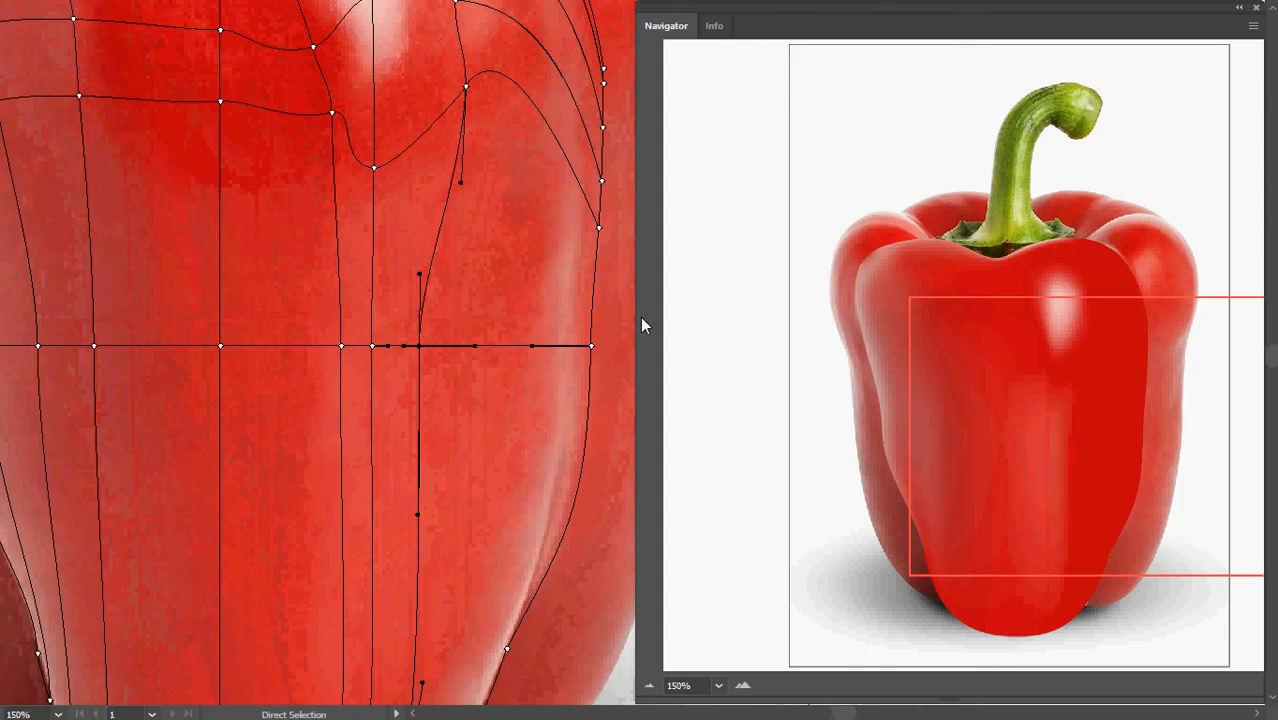
Color the right edge's middle-row point and the edge points above it with lighter tones sampled from the photo
drag(617, 321, 440, 458)
key(i)
click(572, 335)
key(a)
scroll(580, 352, down, 1)
key(space)
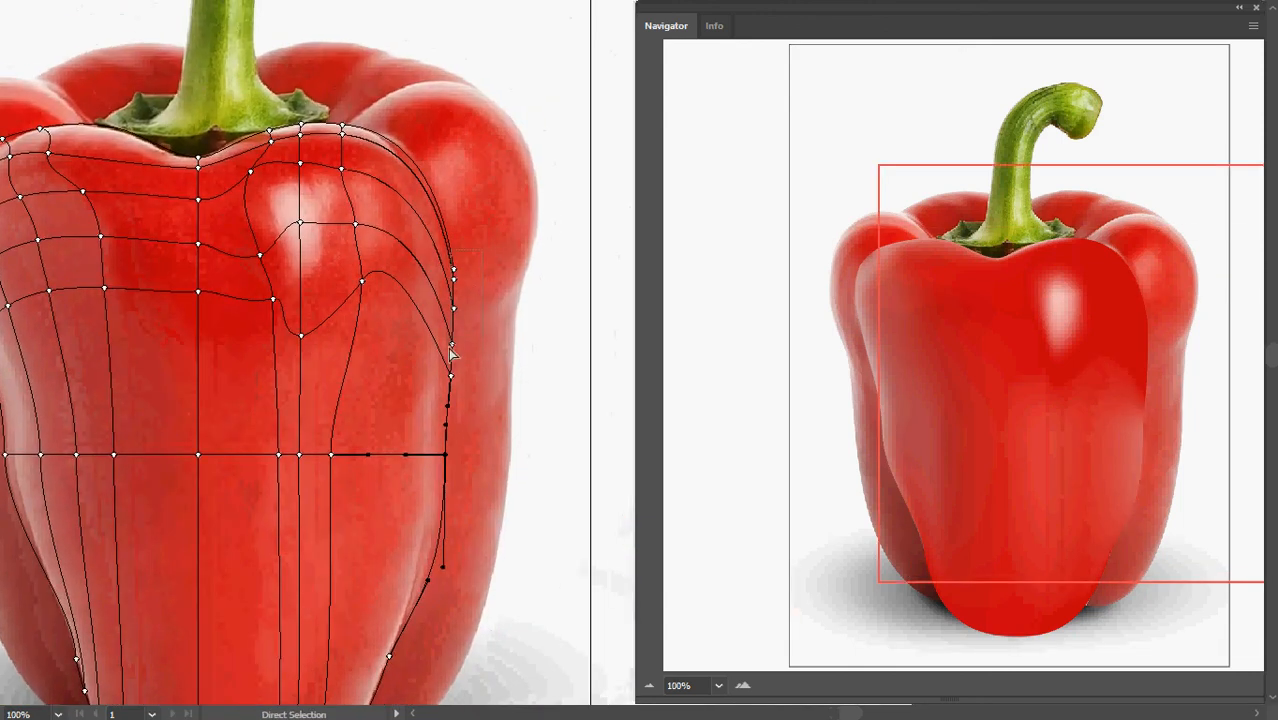
click(451, 347)
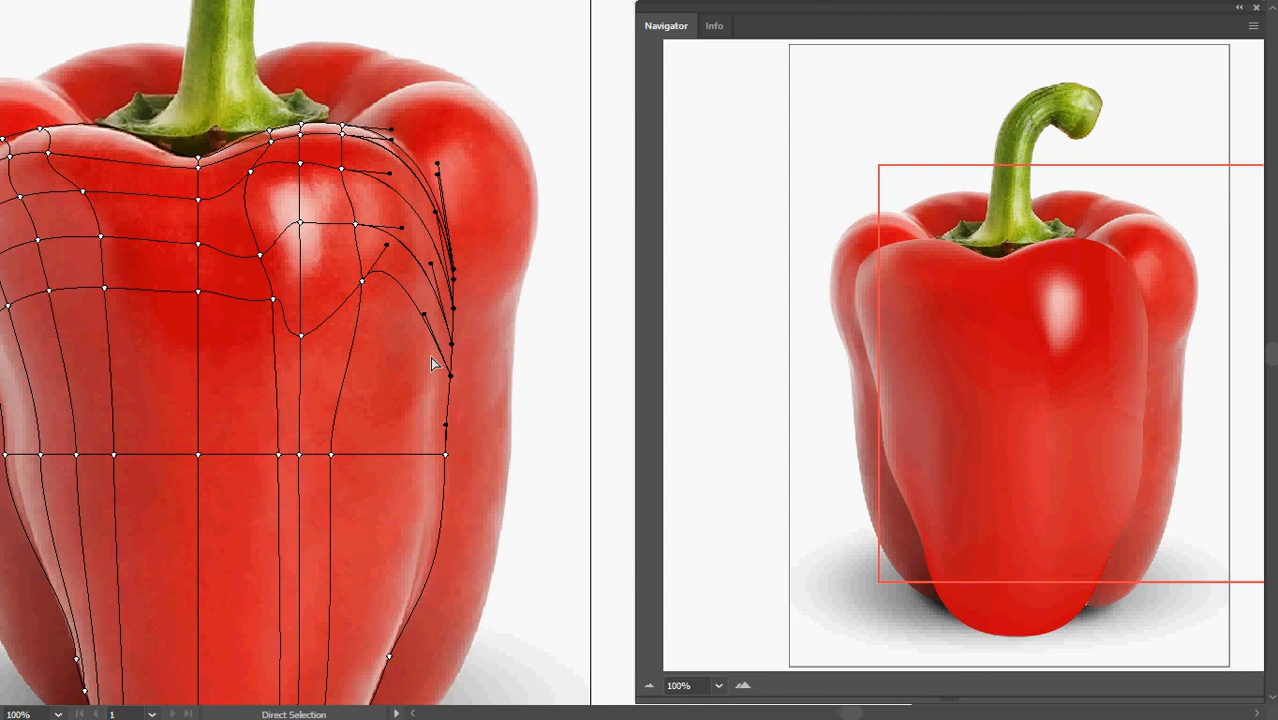
Select the third-row mesh point just outside the highlight's lower-left edge
key(space)
drag(398, 323, 482, 336)
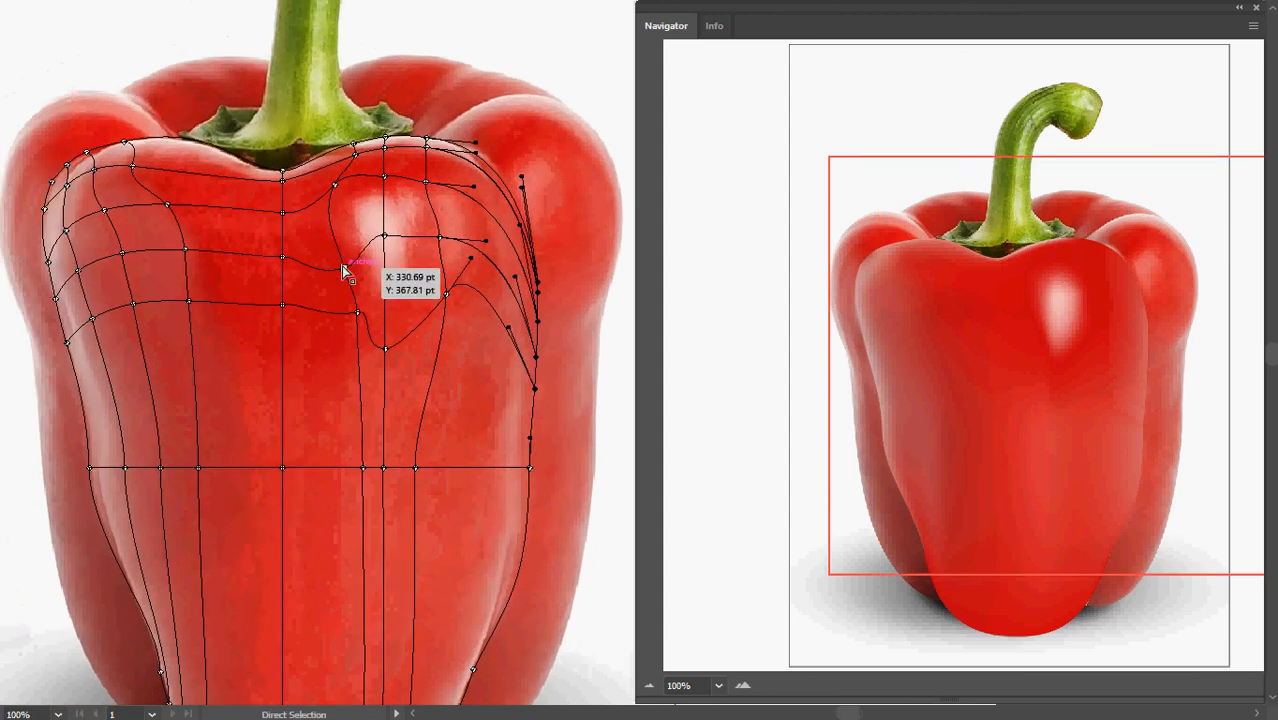
drag(328, 254, 358, 283)
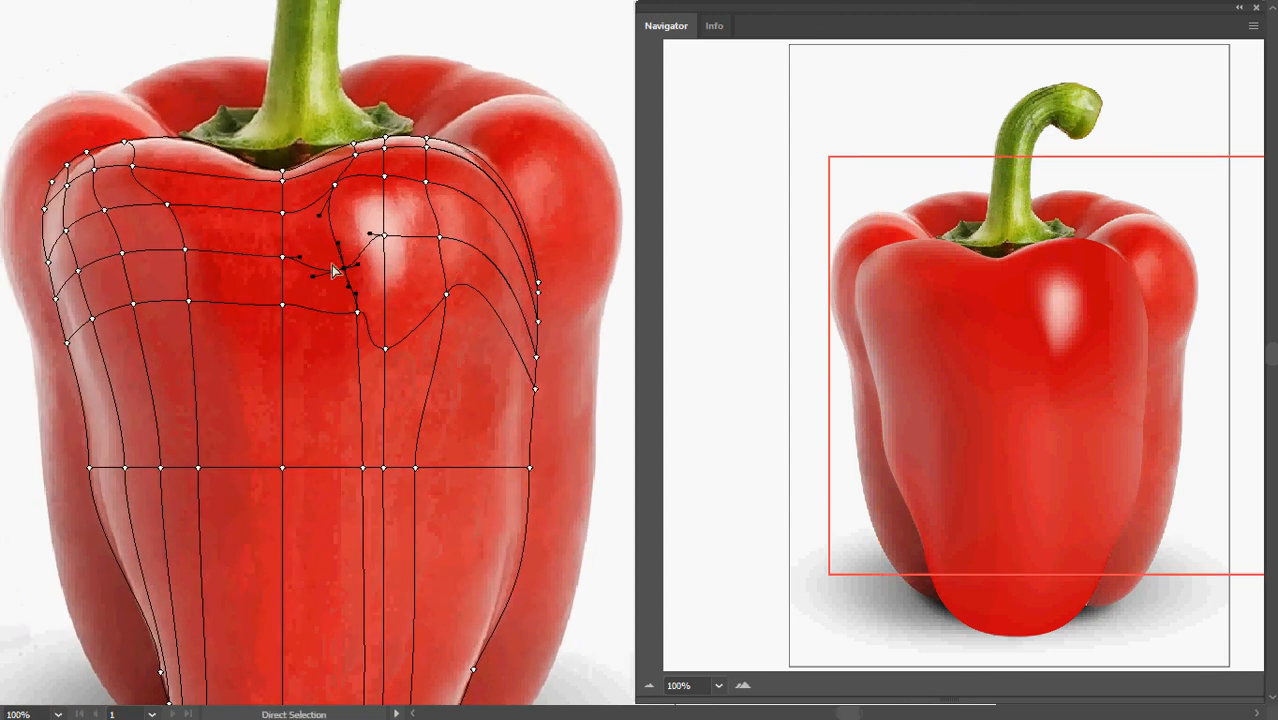
Color the mesh points along the lobe's lower outline, from the right side around the base to the left, with sampled photo tones
key(space)
drag(389, 420, 380, 210)
drag(484, 440, 441, 499)
key(i)
key(a)
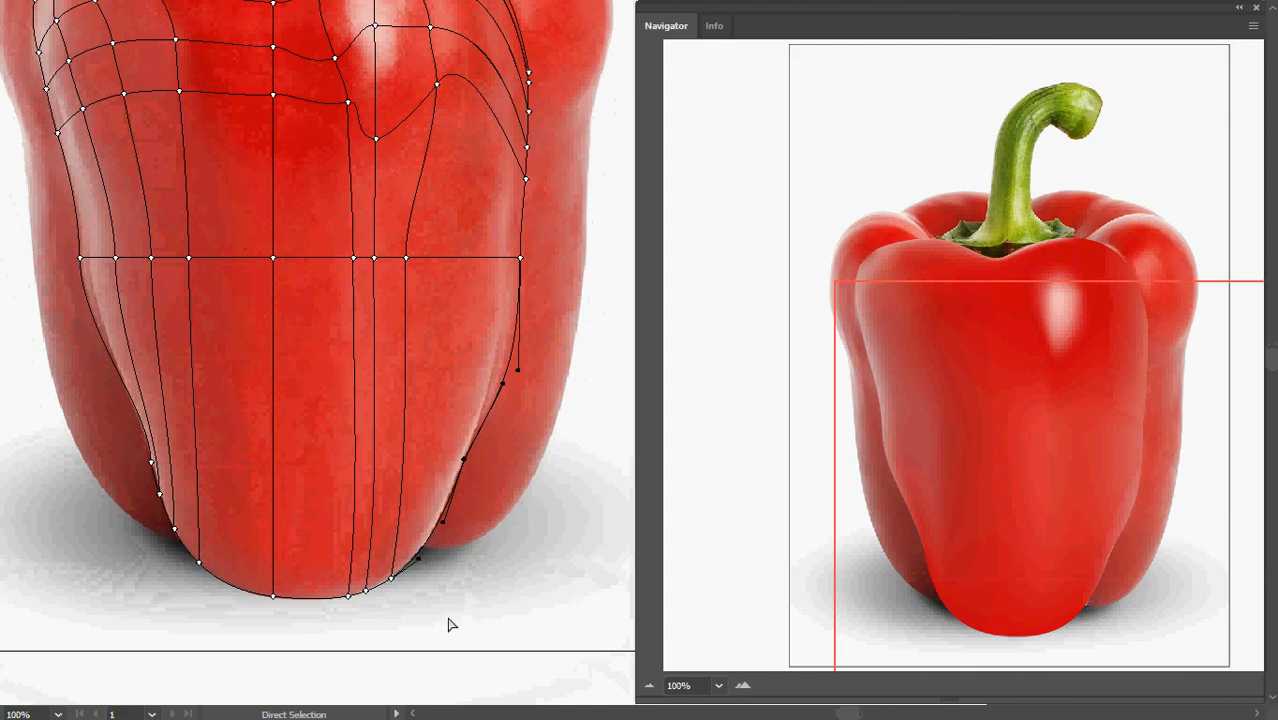
drag(448, 618, 335, 565)
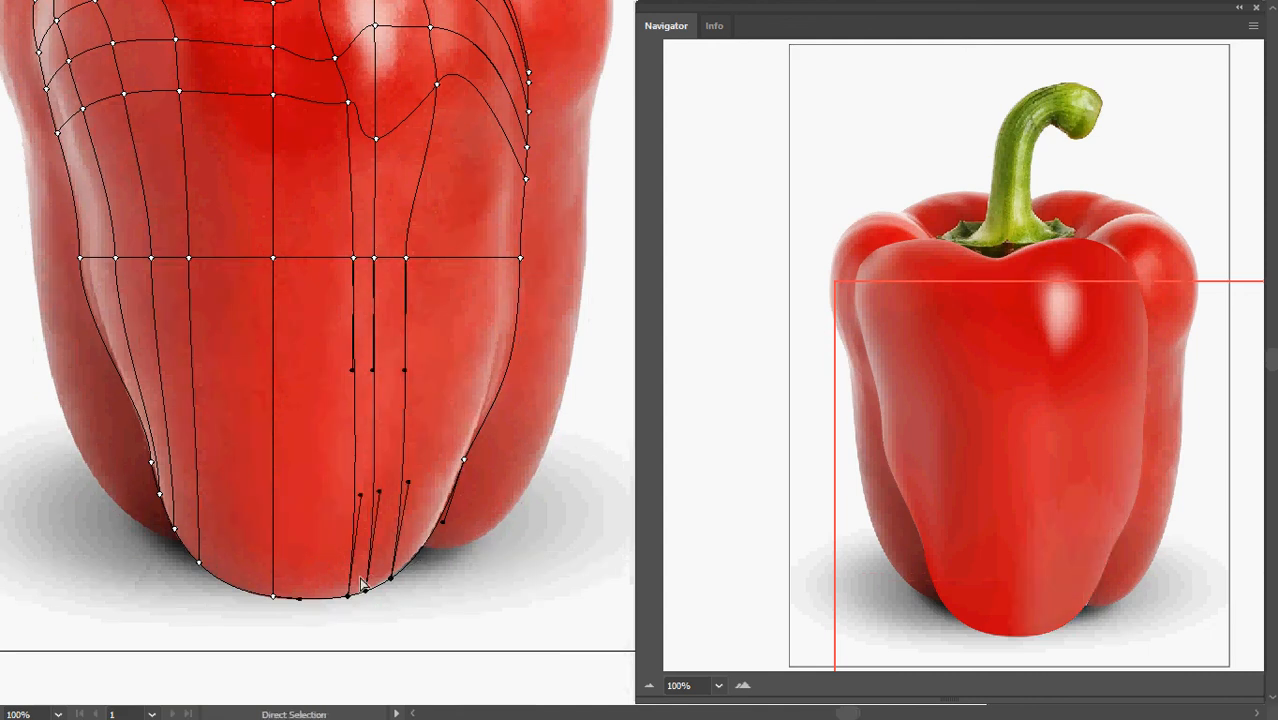
drag(320, 645, 124, 443)
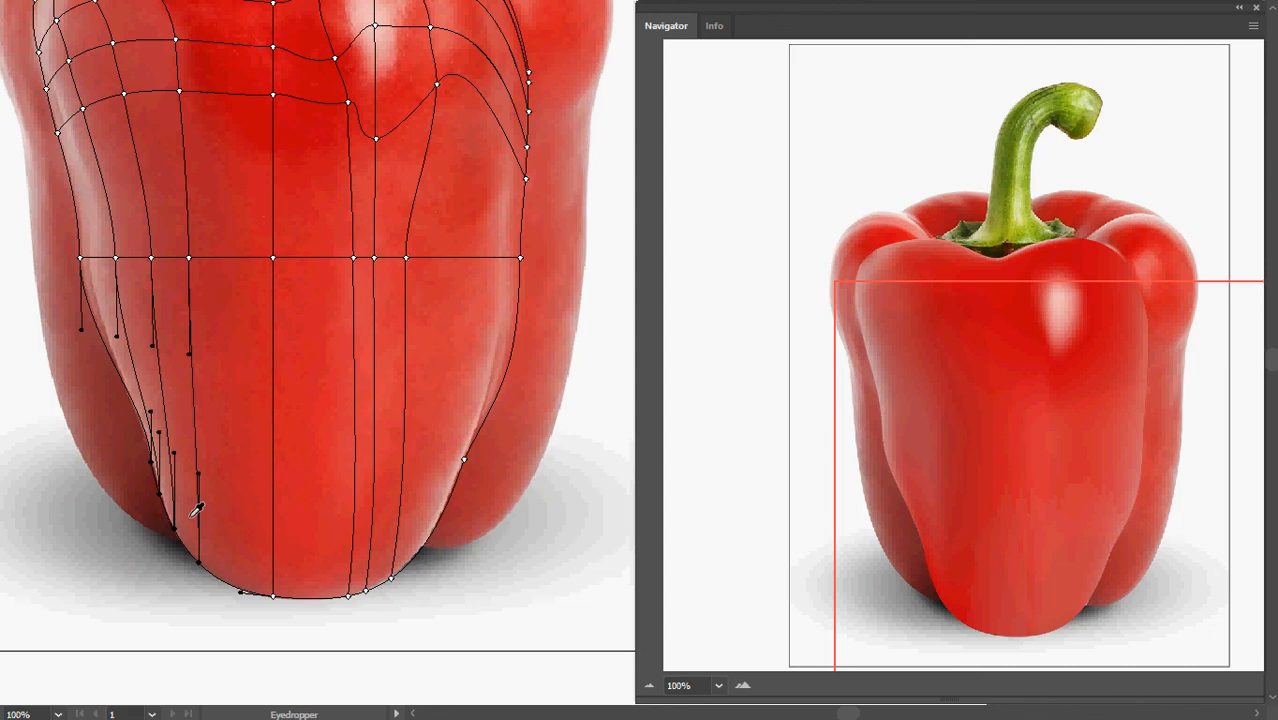
scroll(385, 550, down, 1)
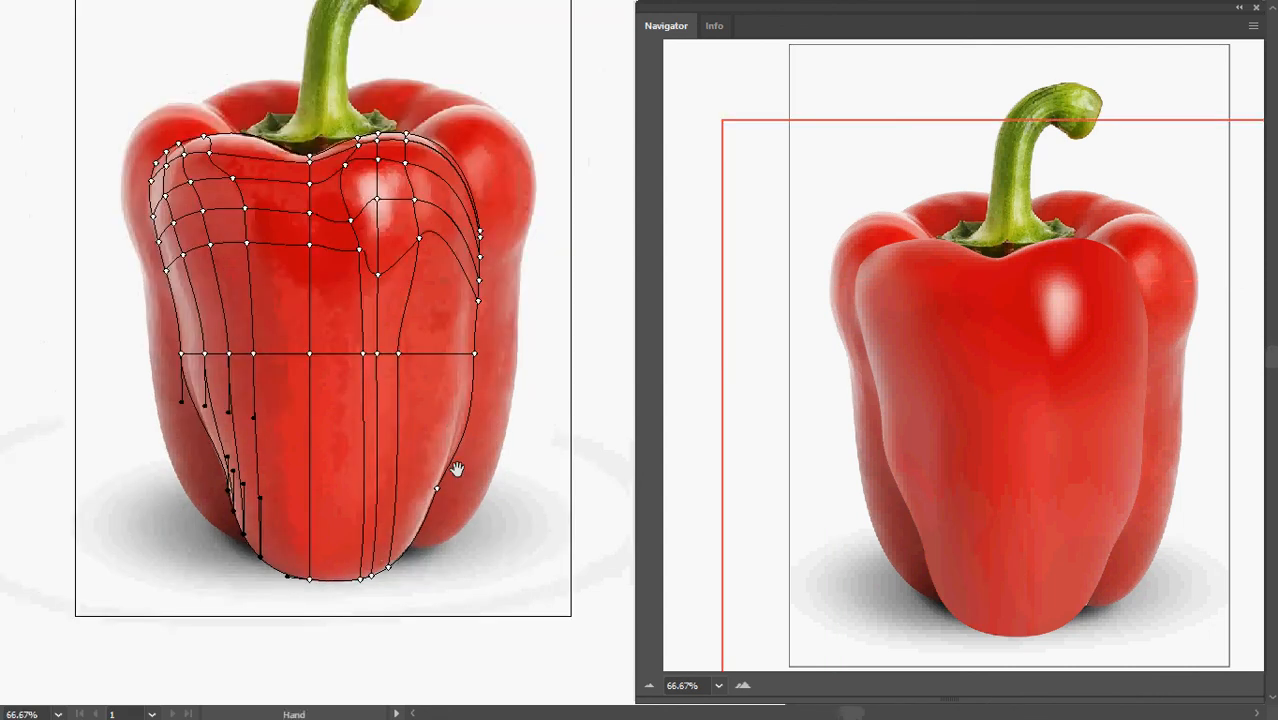
drag(456, 471, 474, 509)
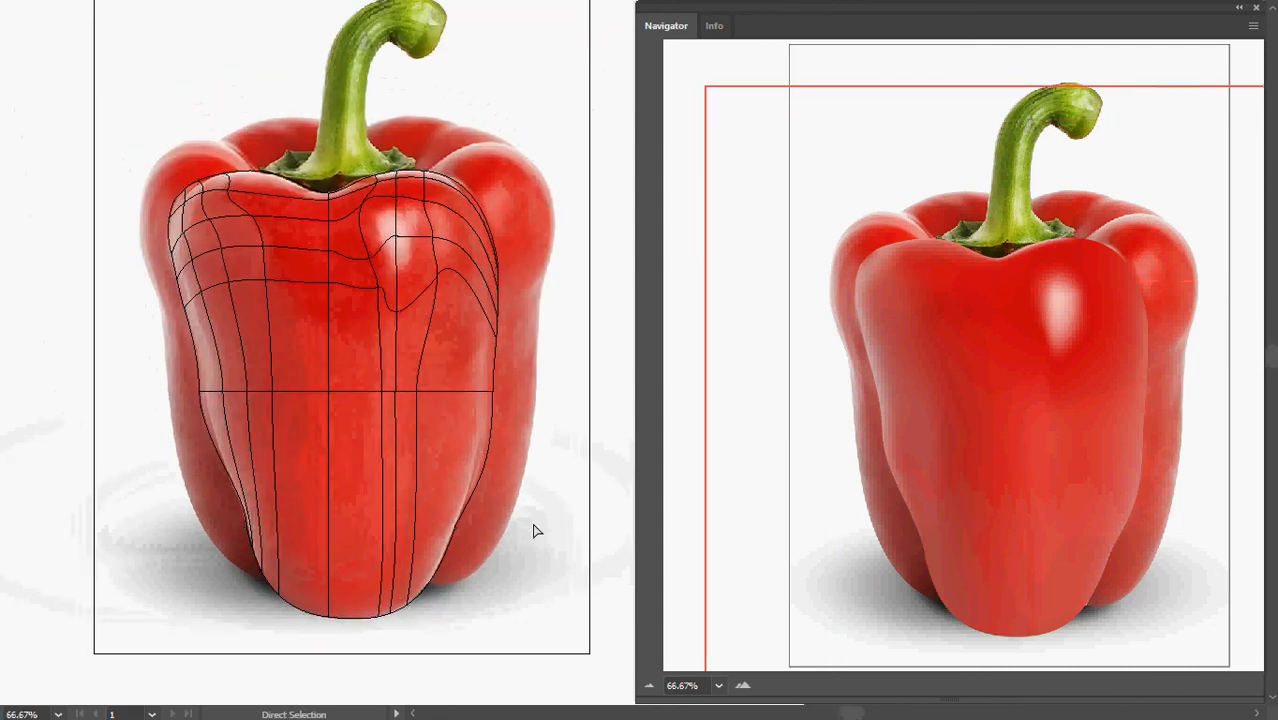
Try a deeper red sampled from above on the middle row's central point and the three highlight-column points
click(352, 368)
key(i)
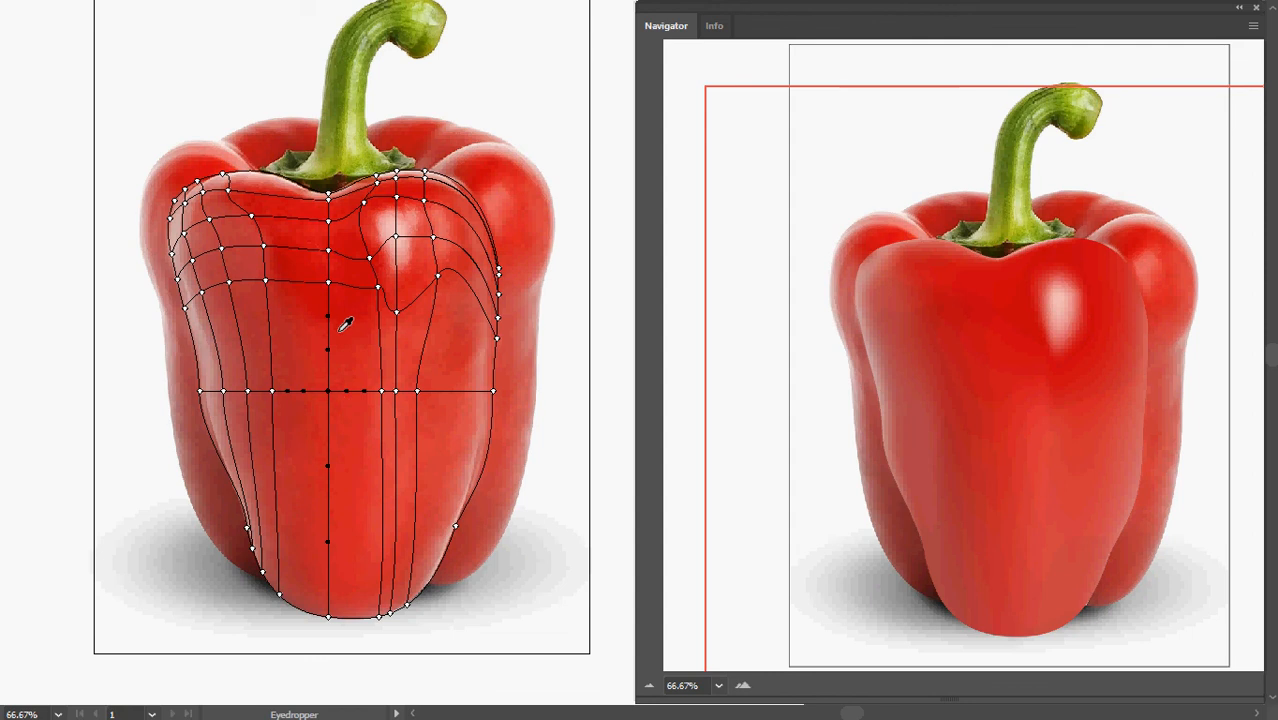
key(a)
drag(358, 344, 449, 423)
key(i)
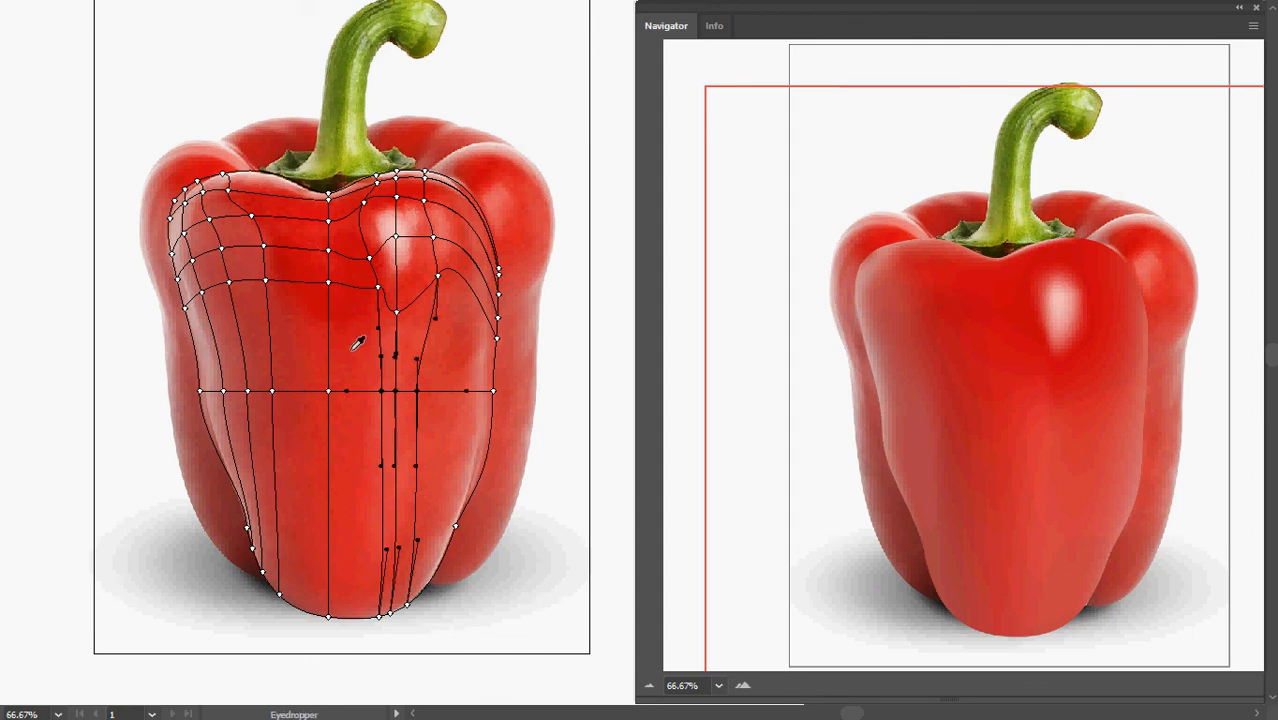
click(343, 328)
key(a)
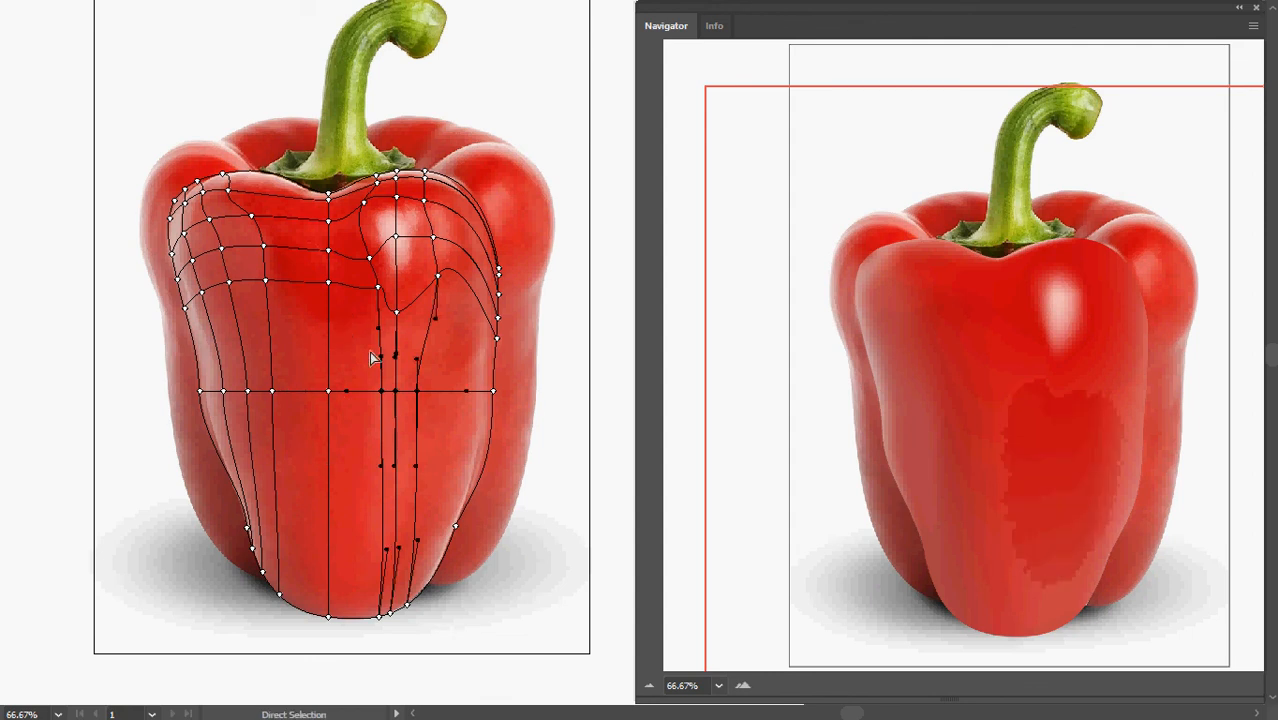
click(533, 407)
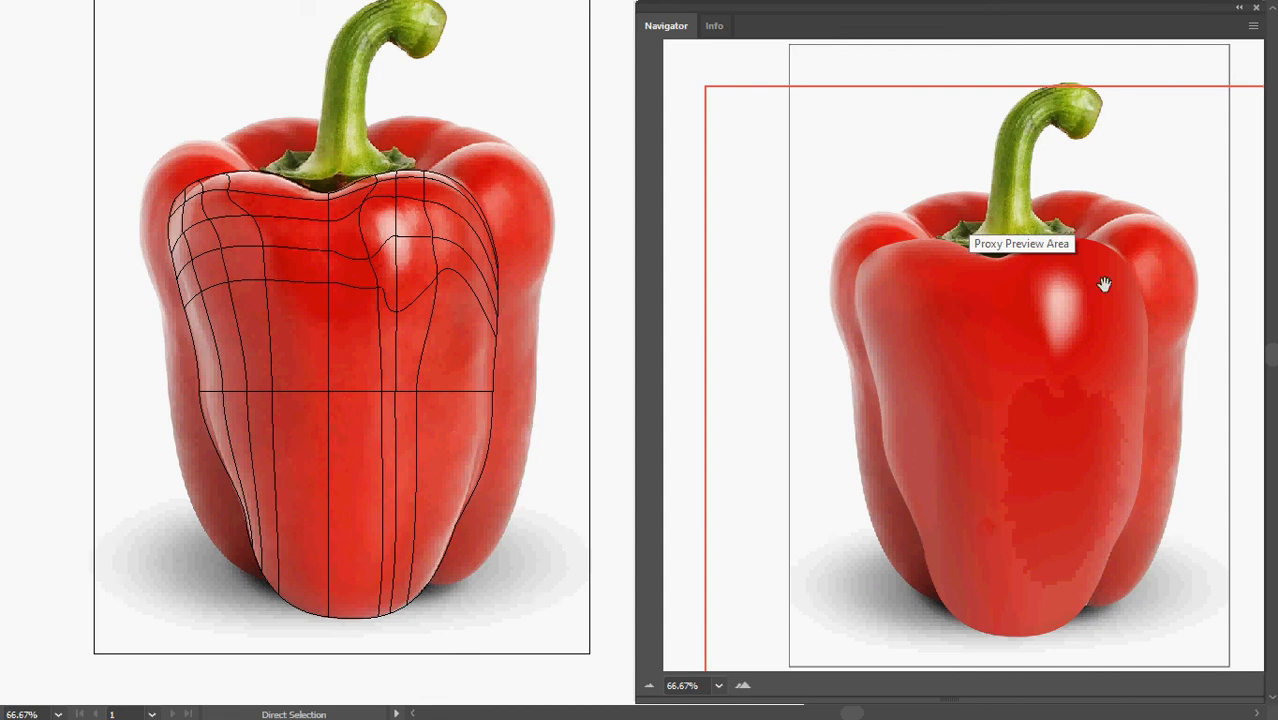
Temporarily hide the image layer to examine the shaded mesh without the photo
key(F7)
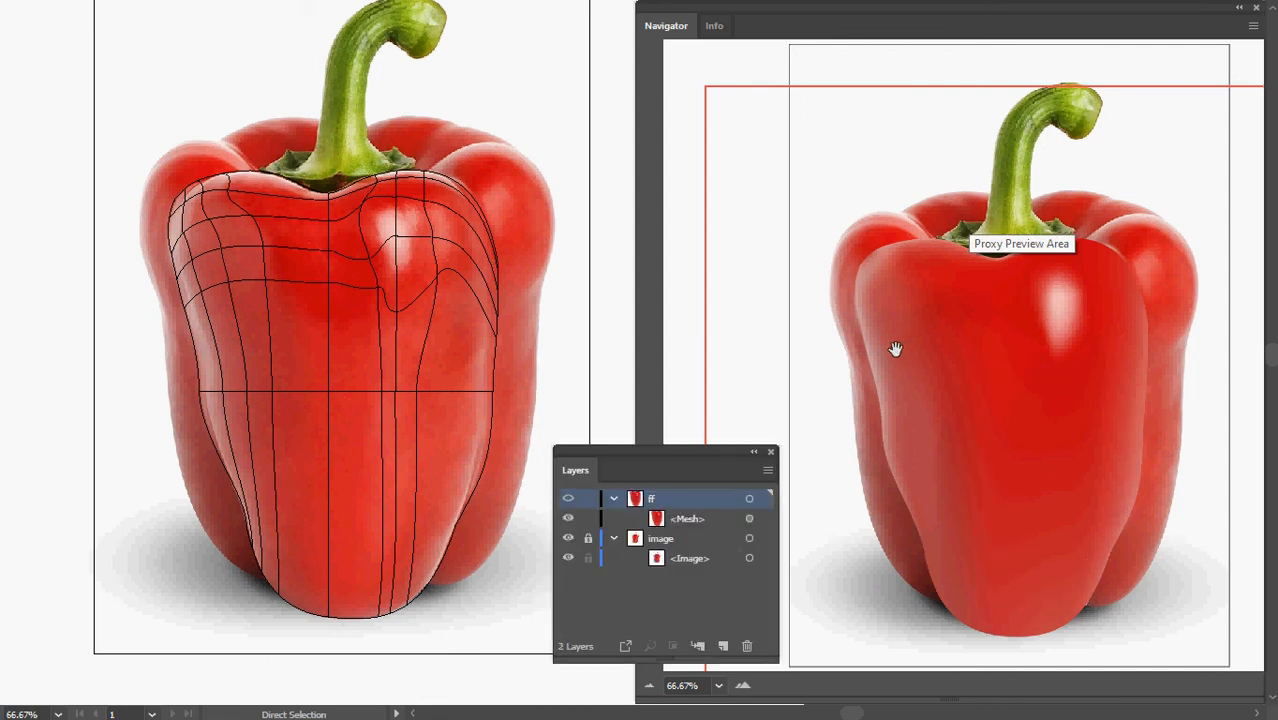
click(568, 539)
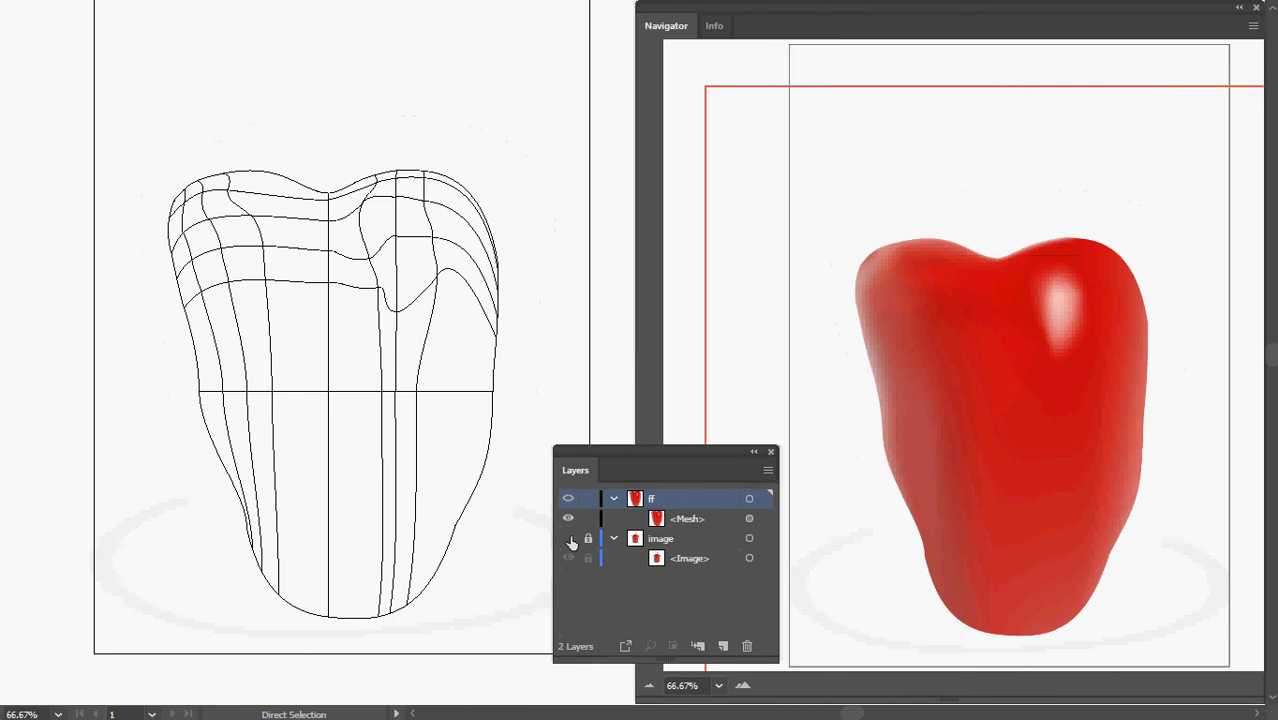
click(569, 539)
Undo the deeper red recoloring of the middle row's central mesh points
key(ctrl+a)
key(v)
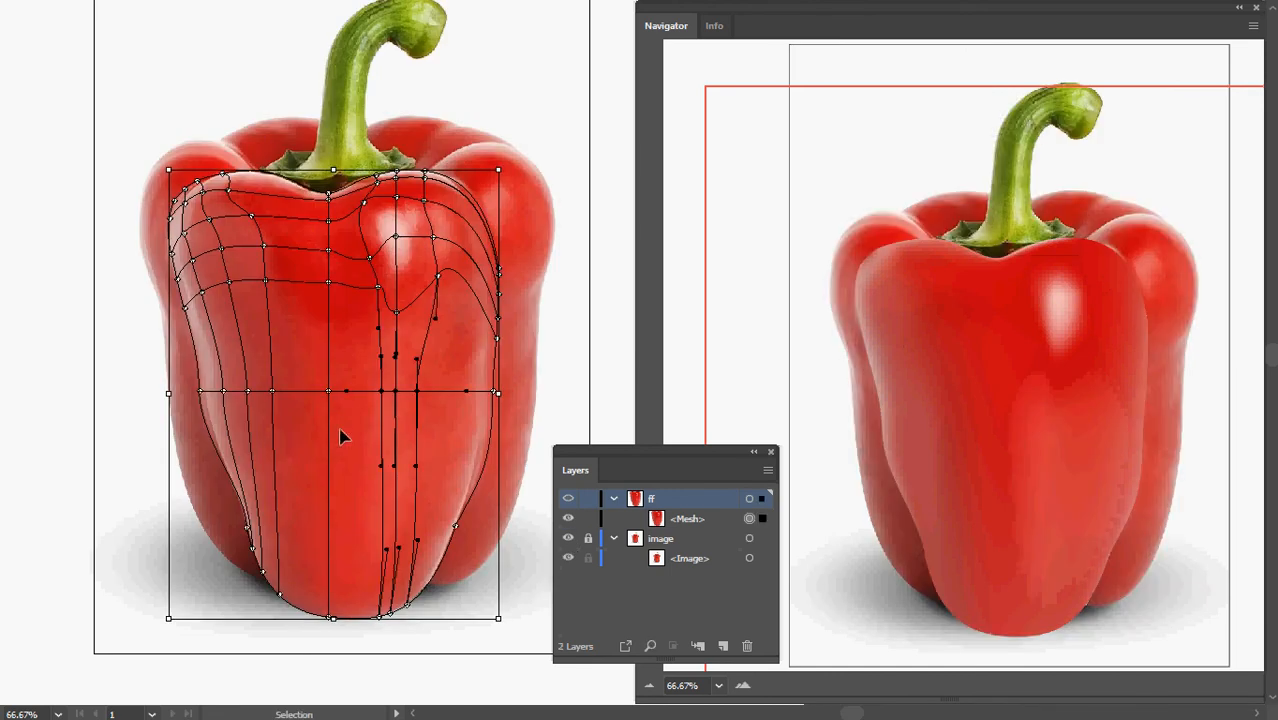
key(a)
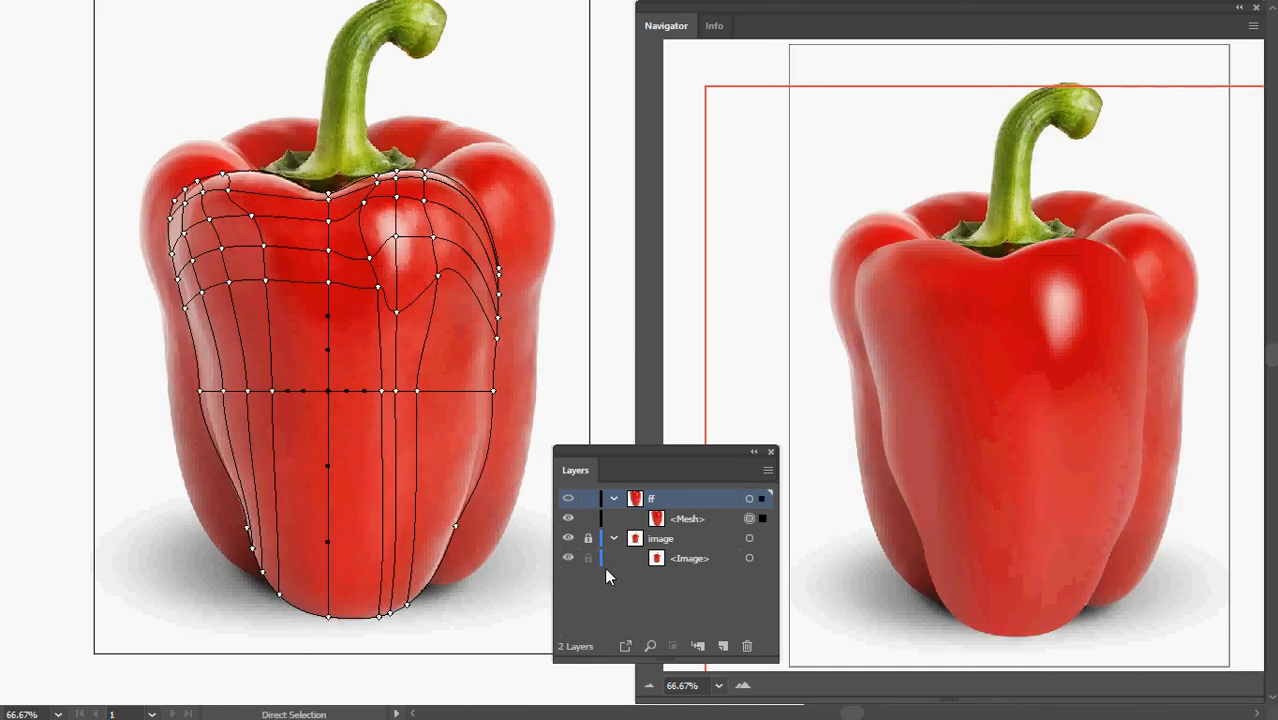
Hide the image layer and display the ff layer in full preview with the mesh deselected, restoring the normal screen mode
click(568, 538)
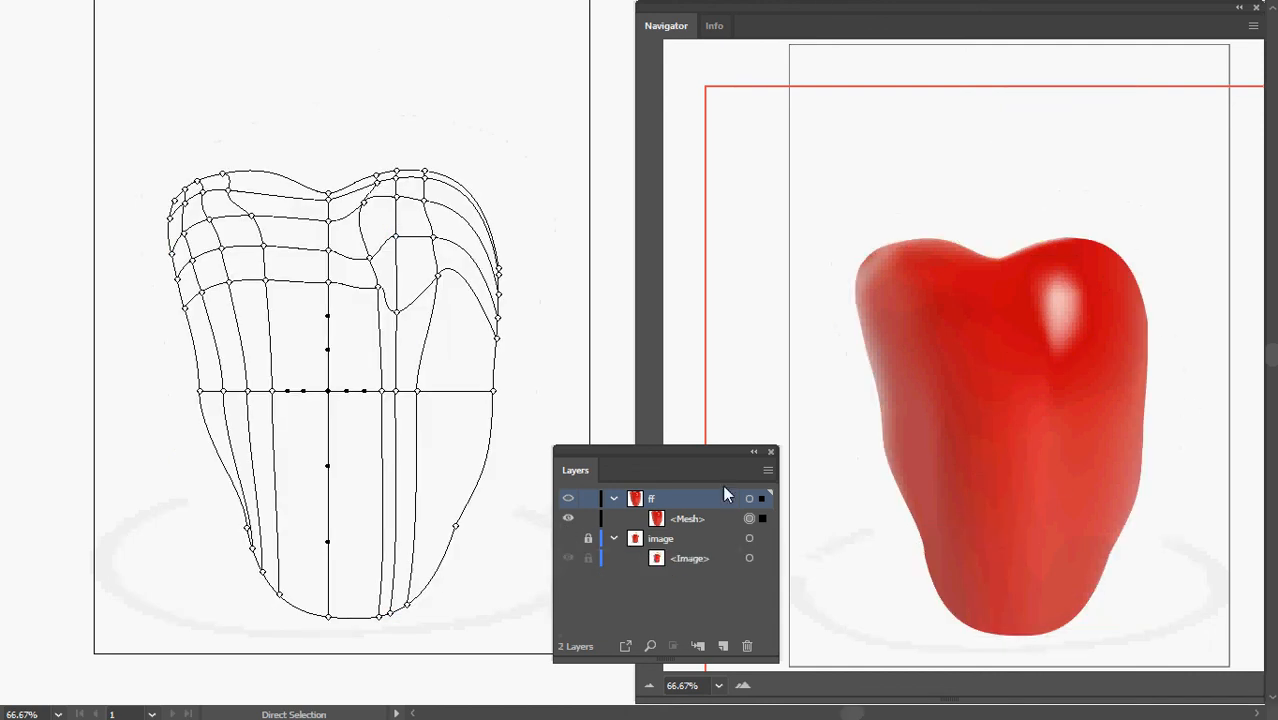
ctrl+click(568, 499)
click(524, 360)
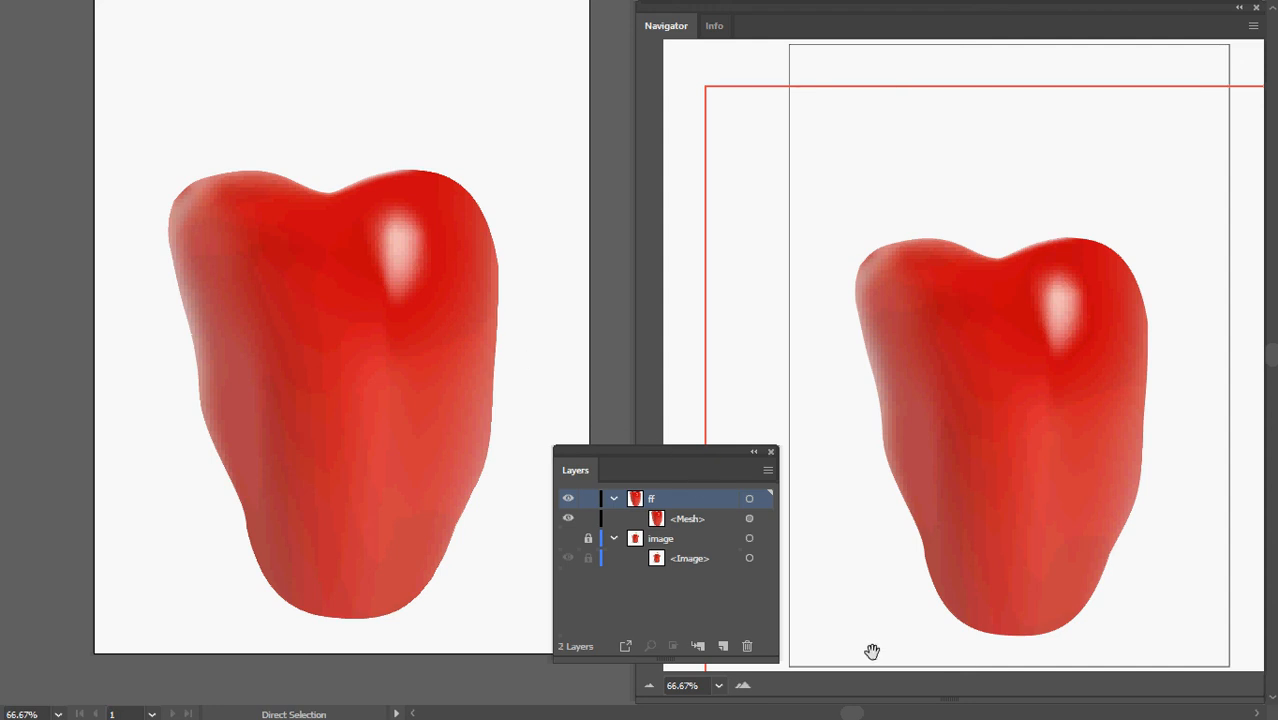
key(f)
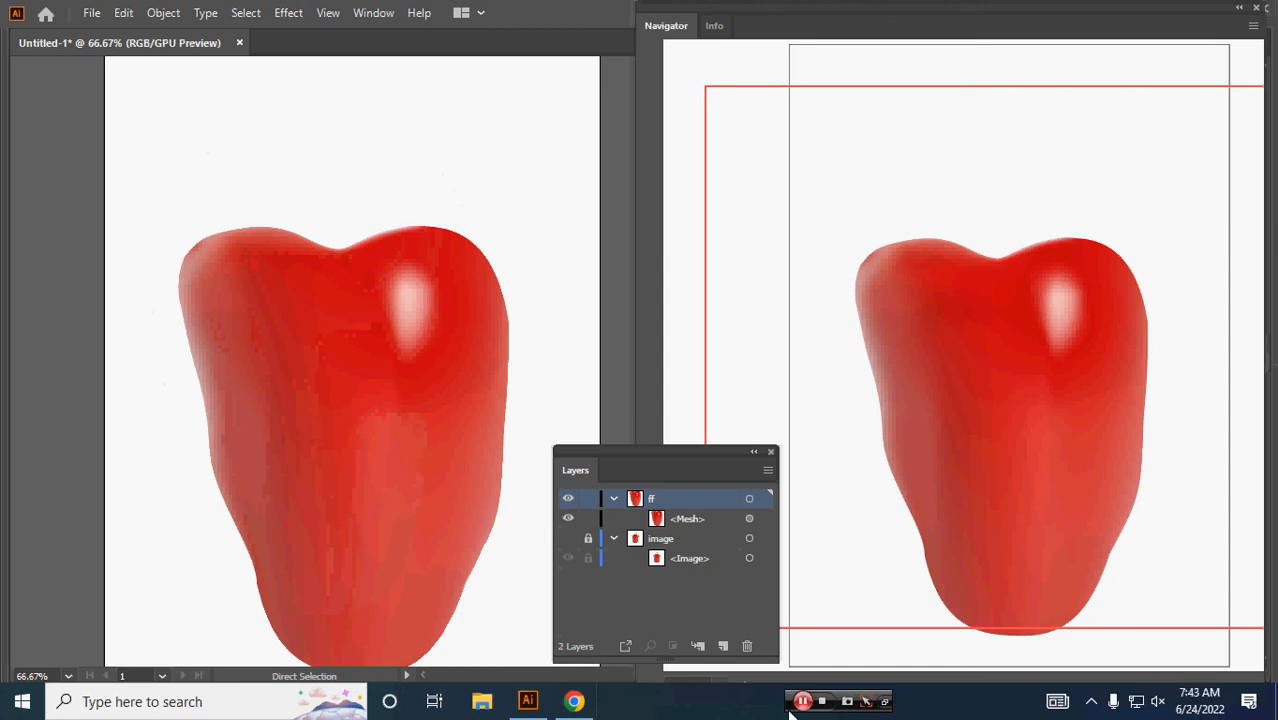